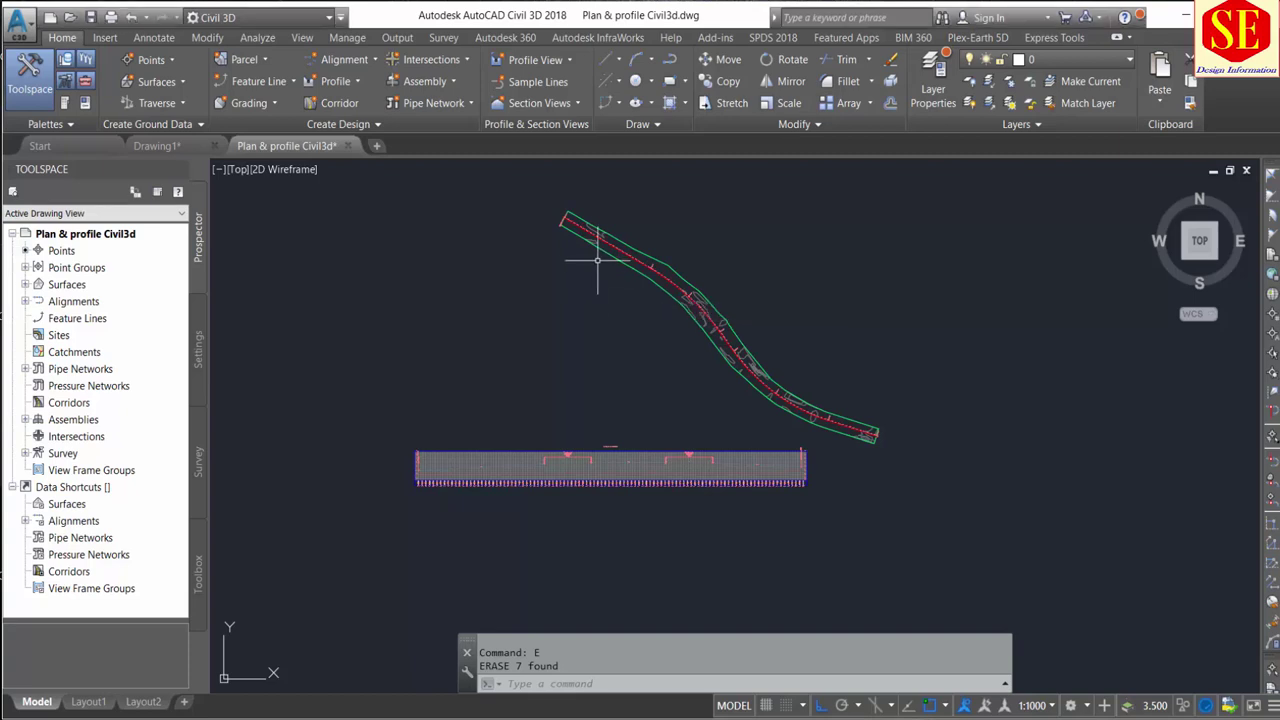
- Scroll the NSL Civil 3D Format sheet, then switch to the Coordinates & Profile Data sheet
scroll(677, 272, "up", 2)
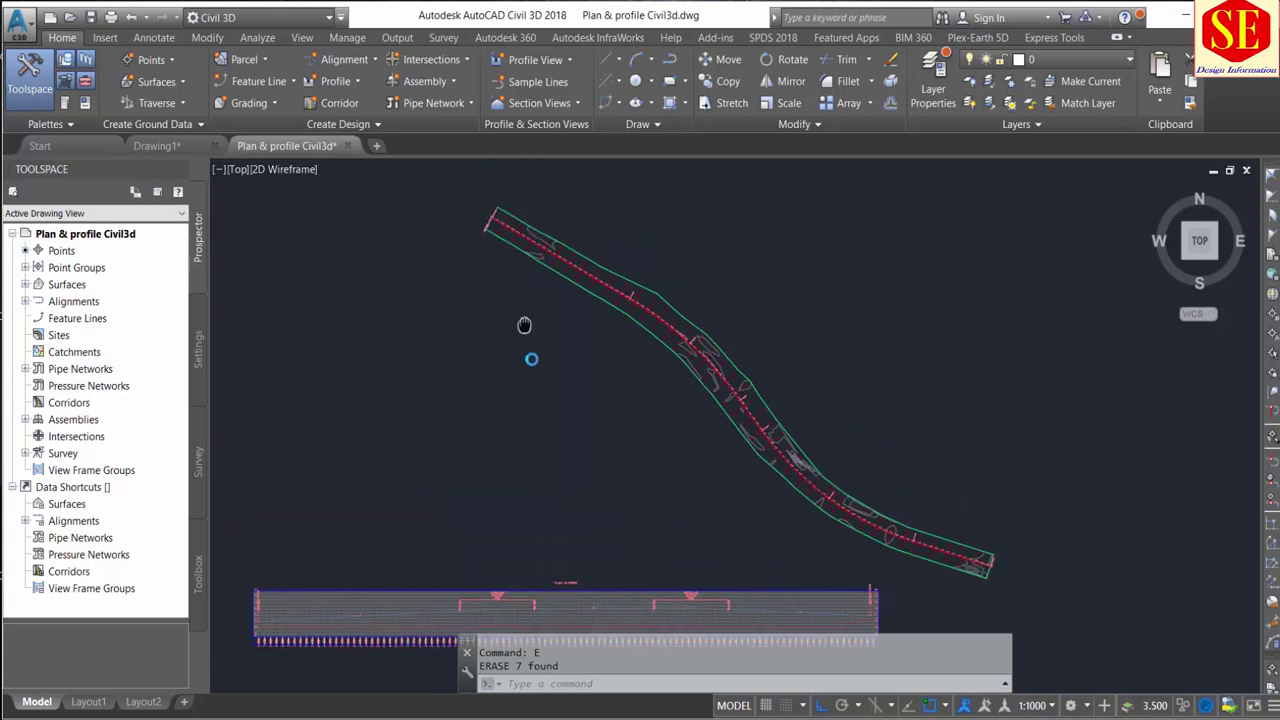
scroll(517, 289, "up", 3)
scroll(473, 236, "up", 2)
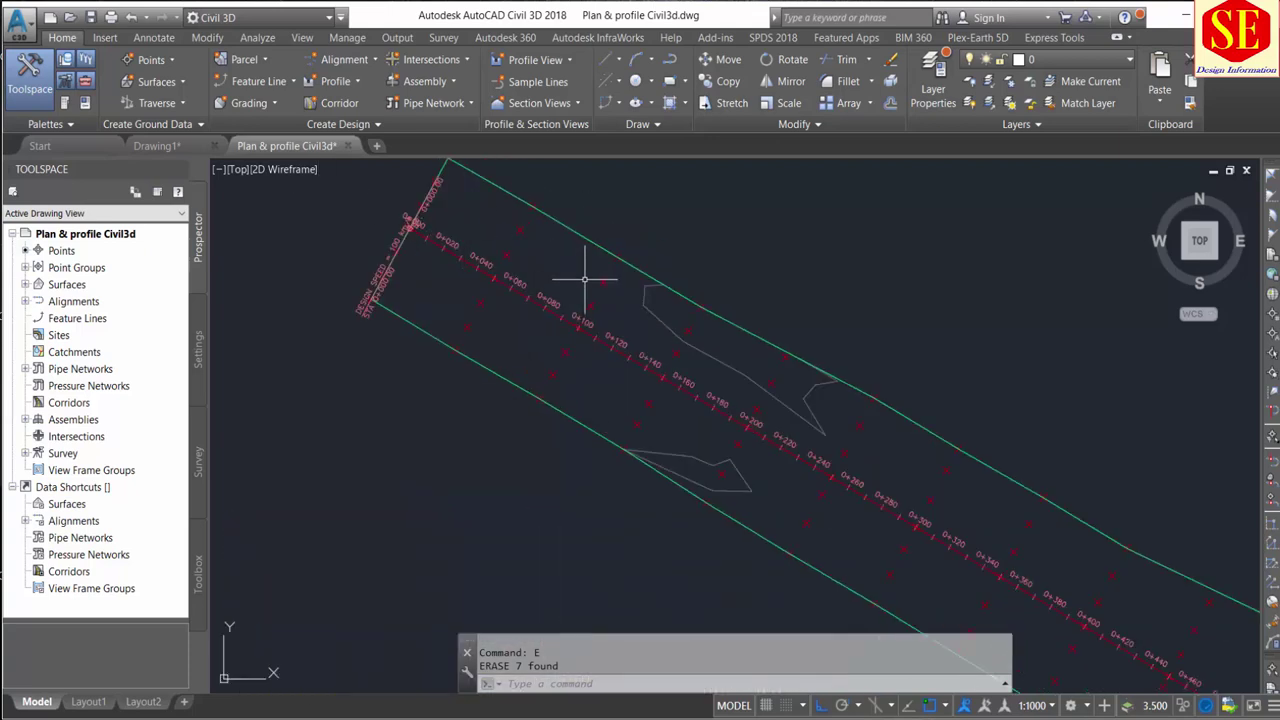
scroll(585, 281, "down", 3)
scroll(600, 280, "up", 5)
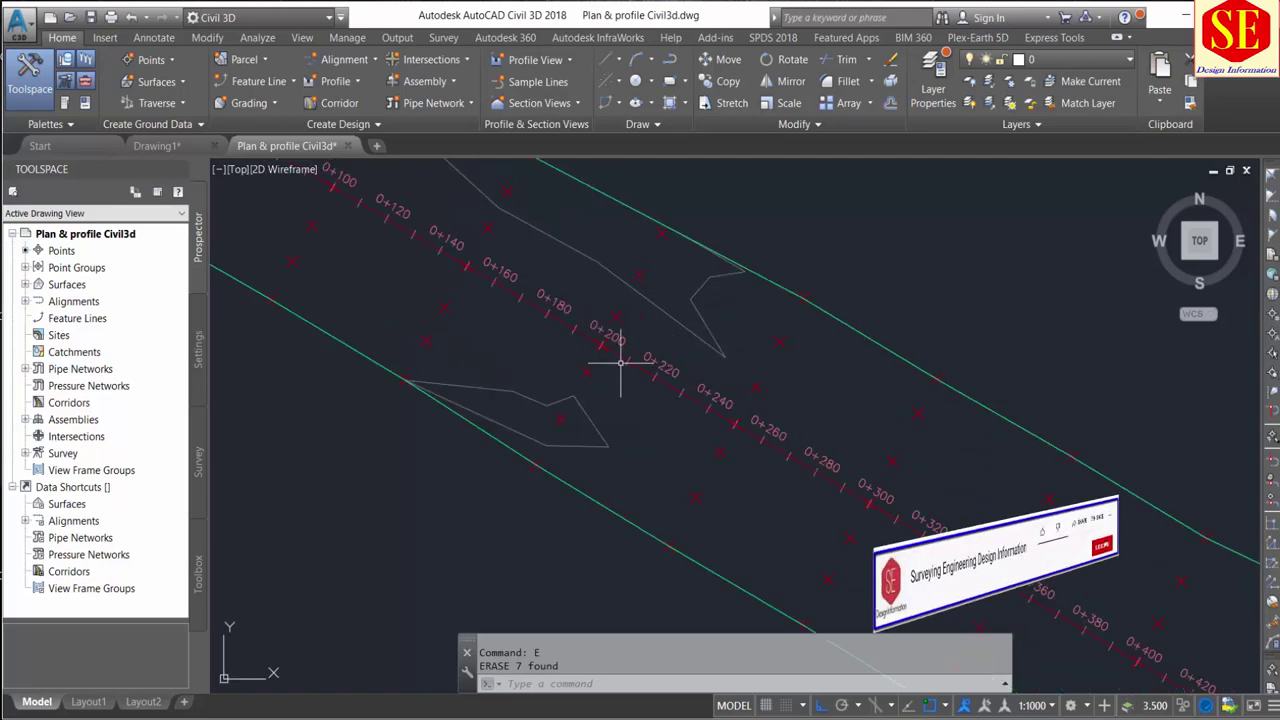
scroll(600, 340, "down", 3)
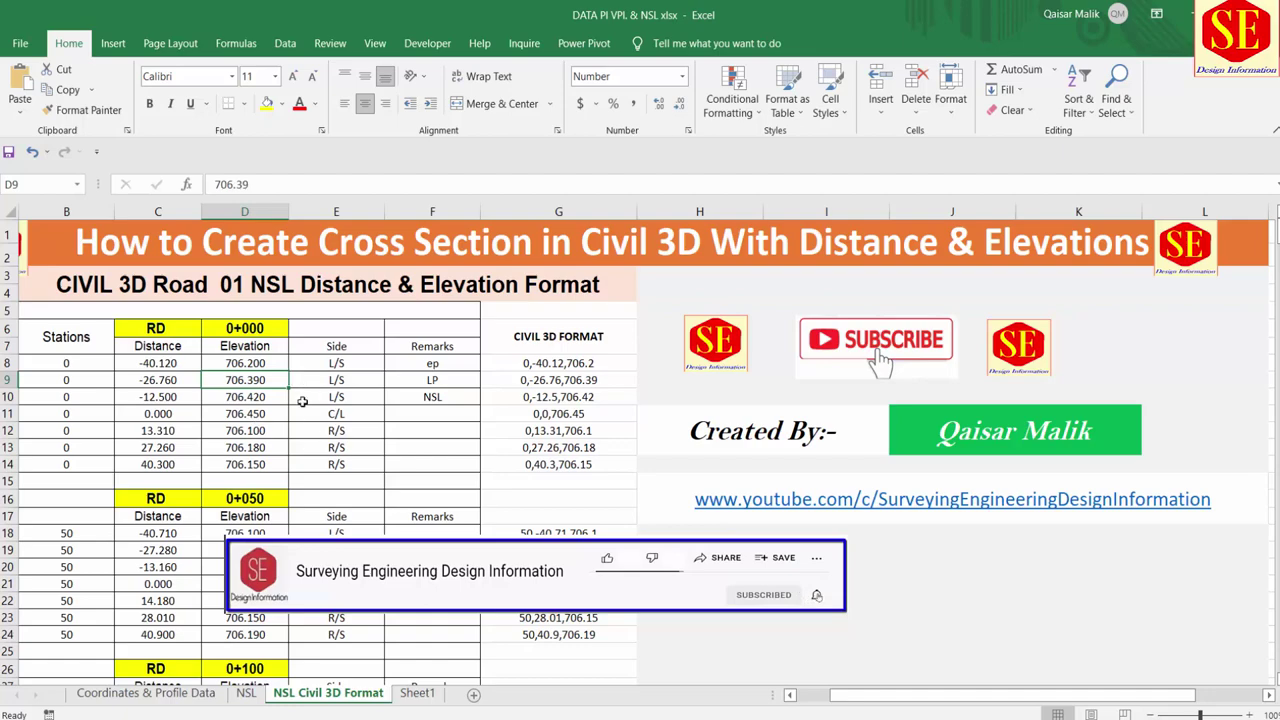
scroll(302, 401, "down", 1)
scroll(302, 401, "down", 3)
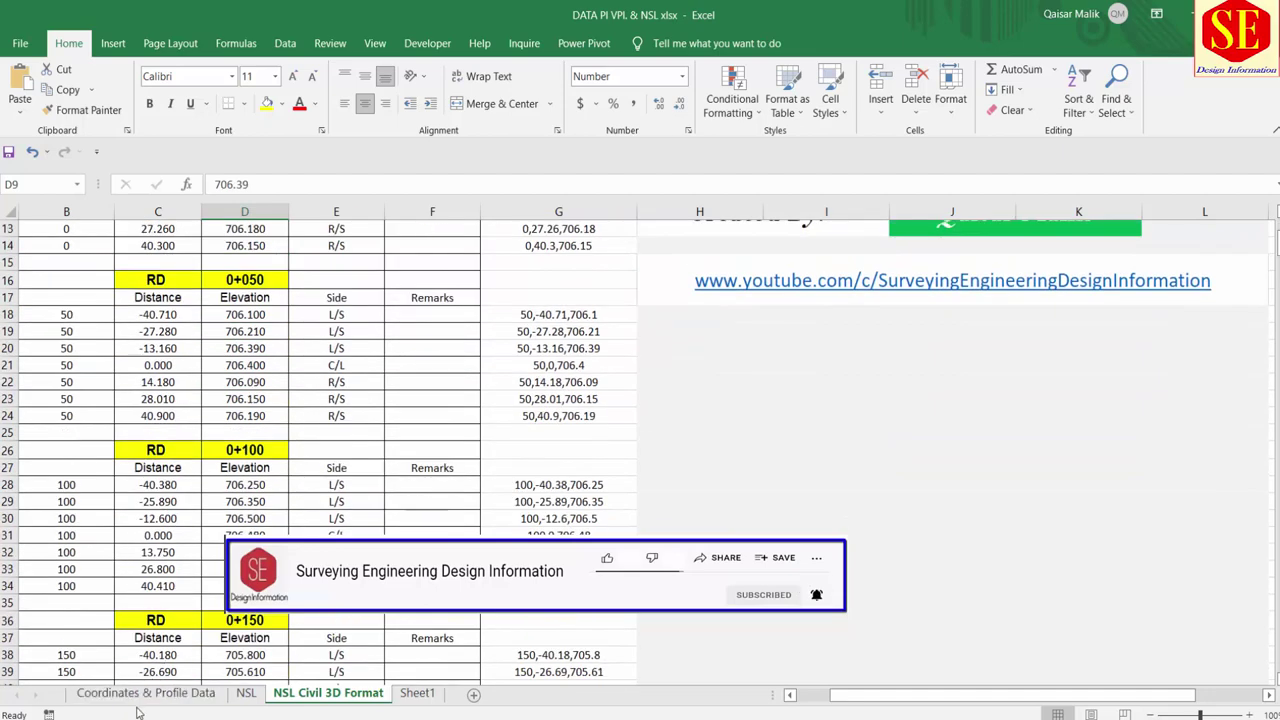
left_click(140, 693)
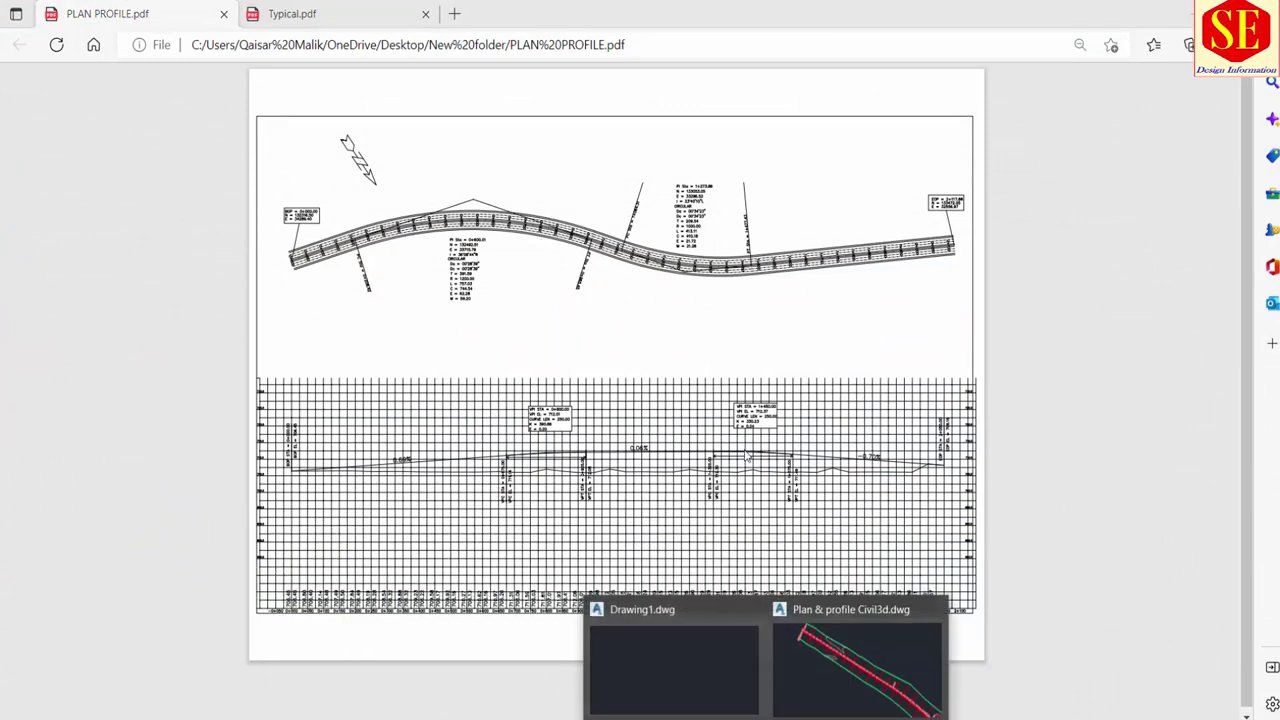
- Return to the Plan & profile drawing and bring the profile view grid into view
left_click(834, 677)
middle_click_drag(642, 587, 669, 449)
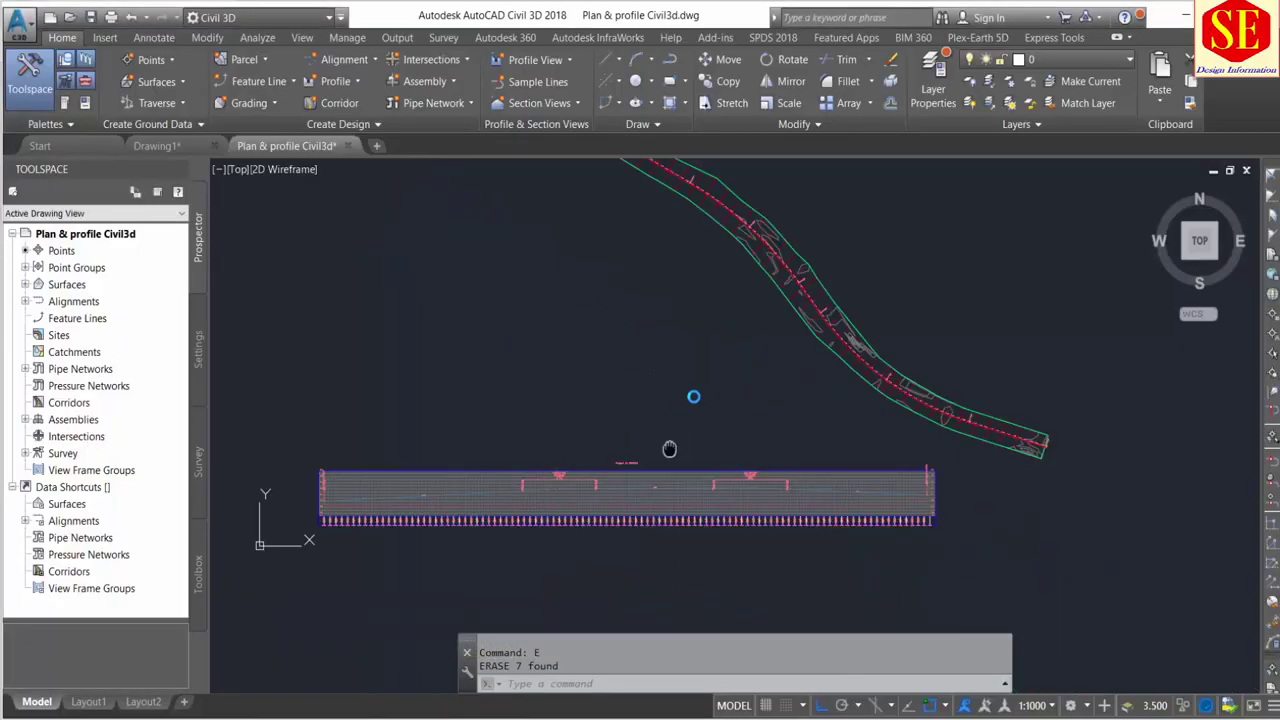
scroll(571, 471, "up", 5)
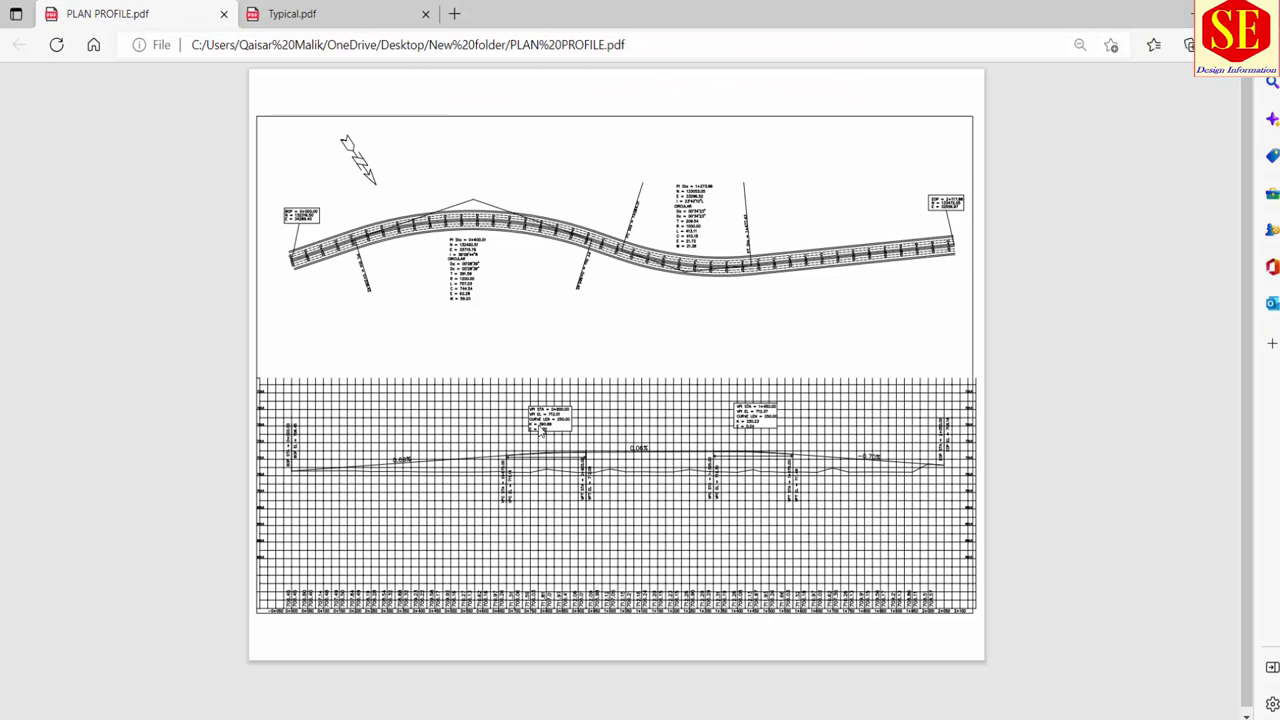
- Compare the Typical.pdf road cross-section against the Civil 3D corridor and profile view
left_click(330, 15)
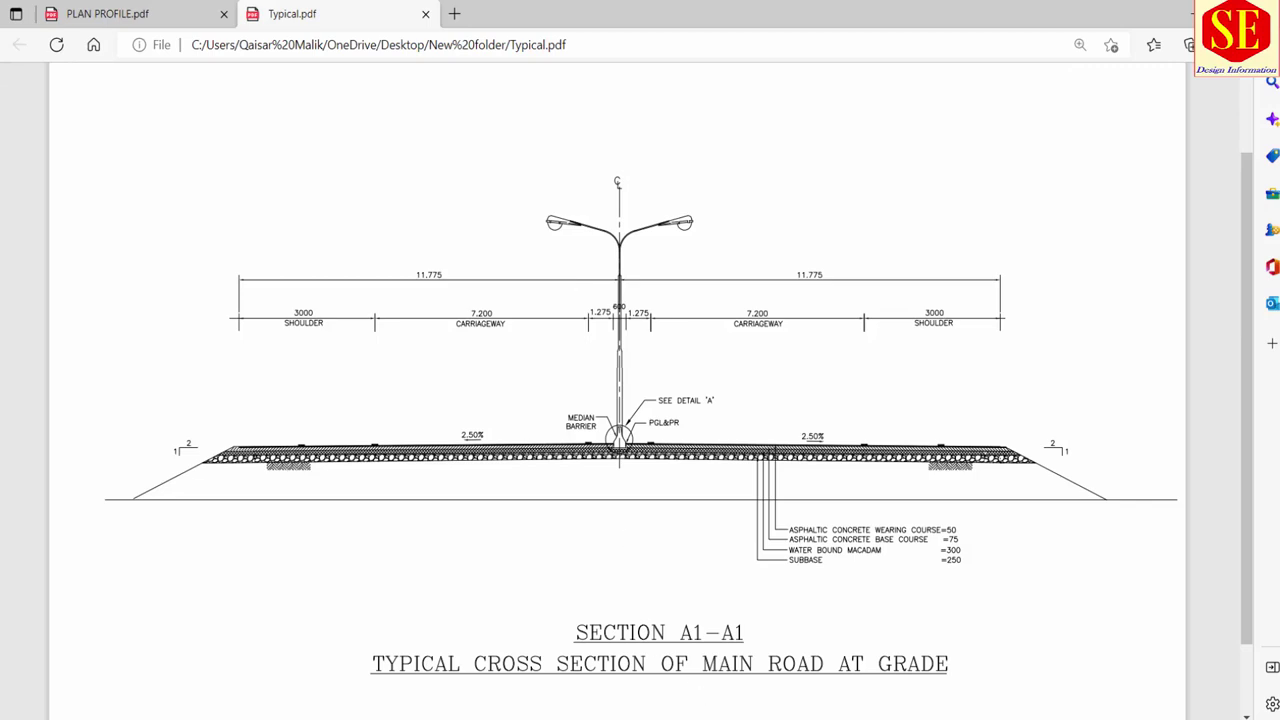
left_click(857, 665)
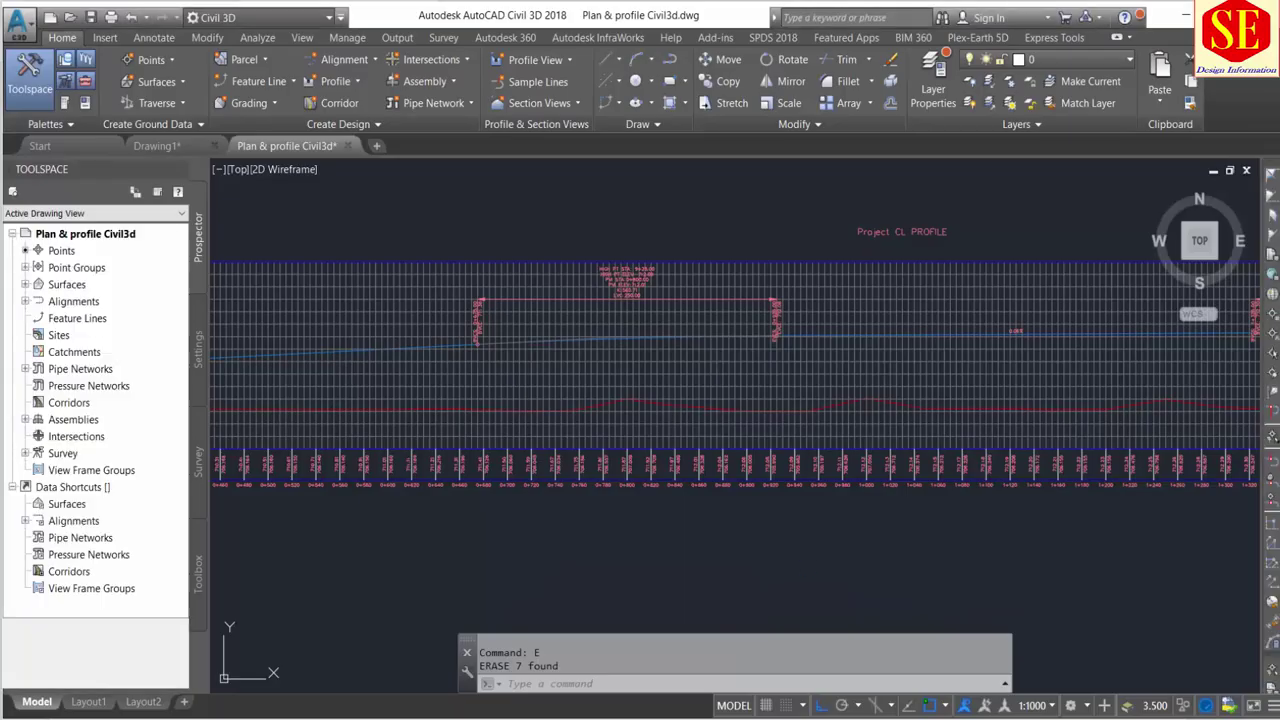
middle_click_drag(684, 300, 710, 466)
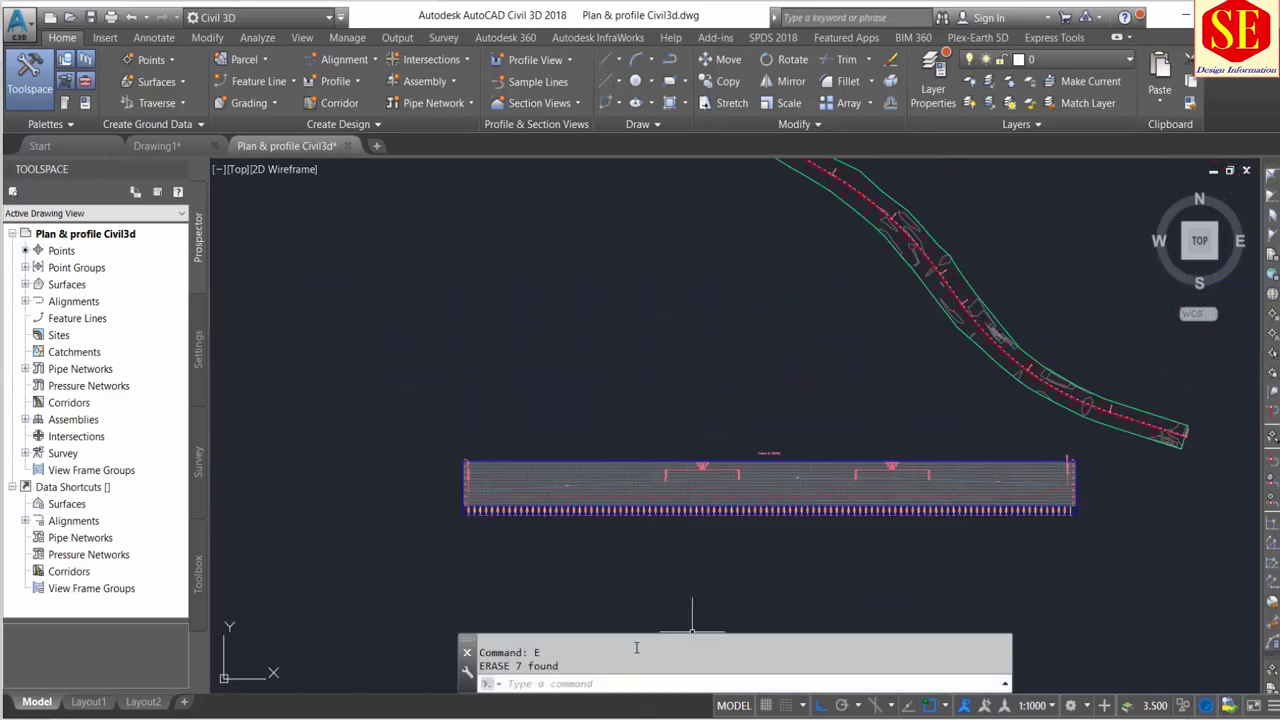
key("alt+Tab")
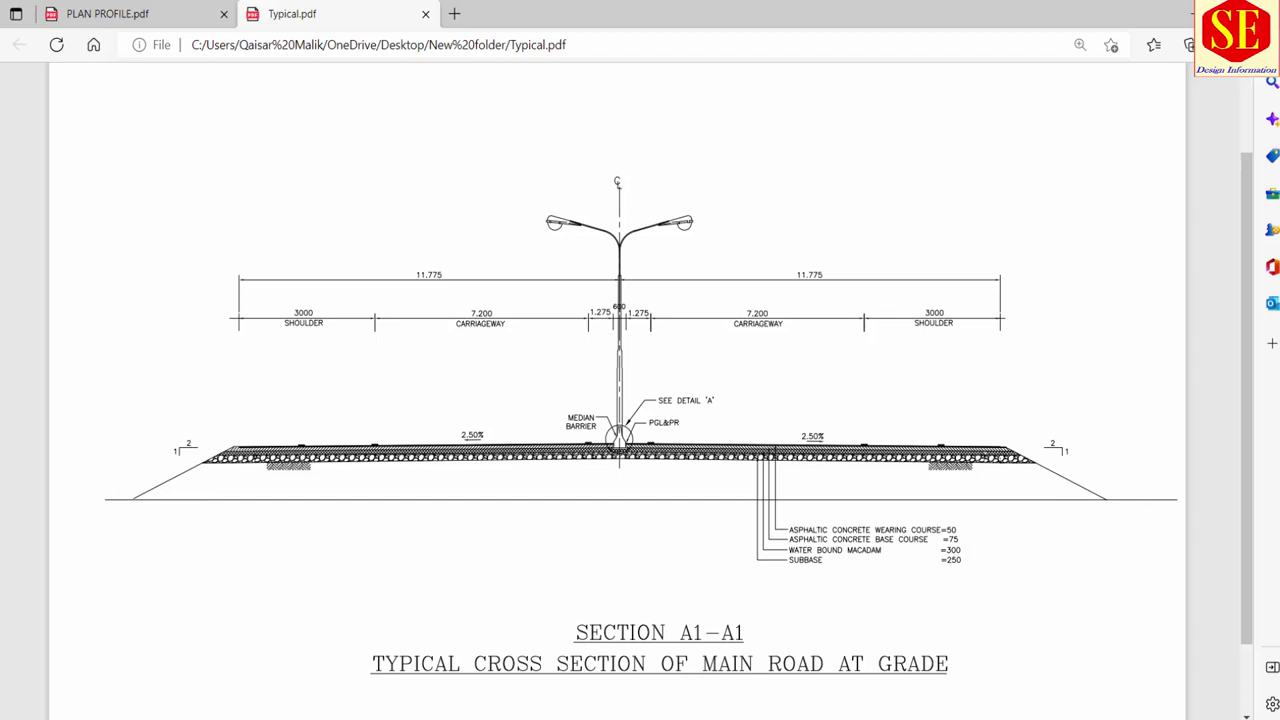
left_click(860, 657)
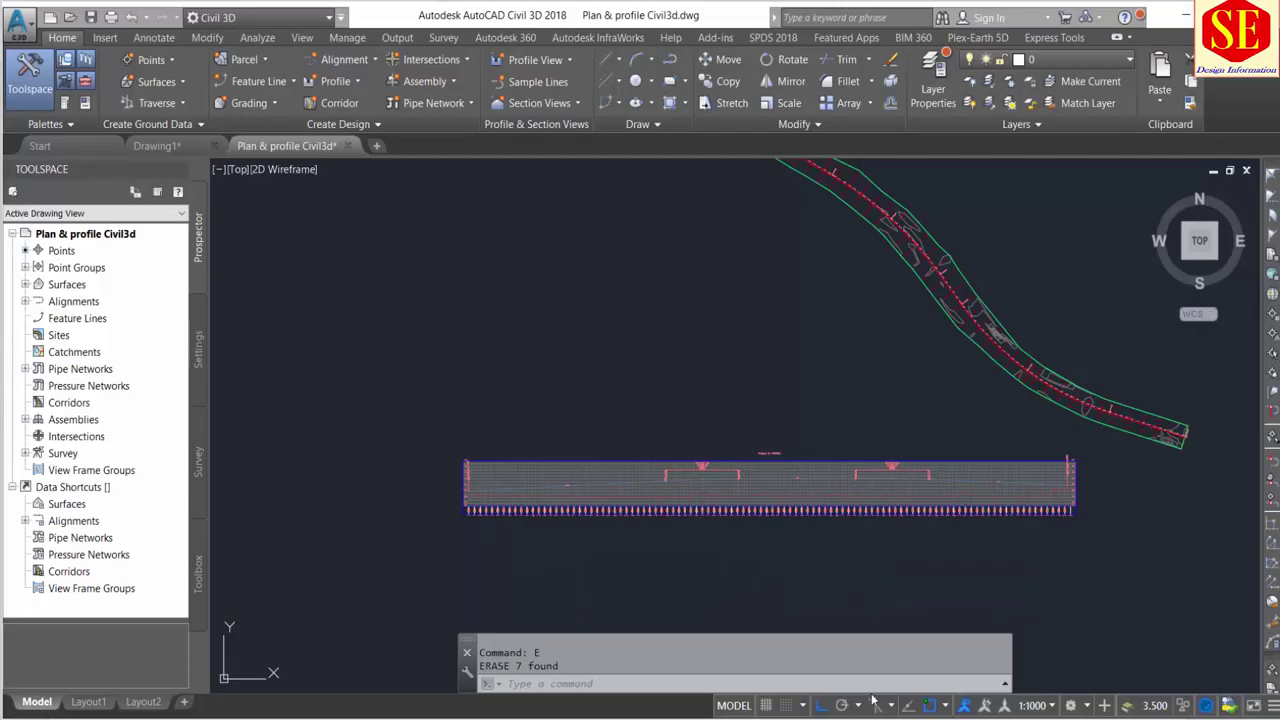
- Close the unused Drawing1, pan to the profile view, and show PLAN PROFILE.pdf
left_click(213, 145)
scroll(671, 471, "up", 2)
scroll(650, 260, "up", 2)
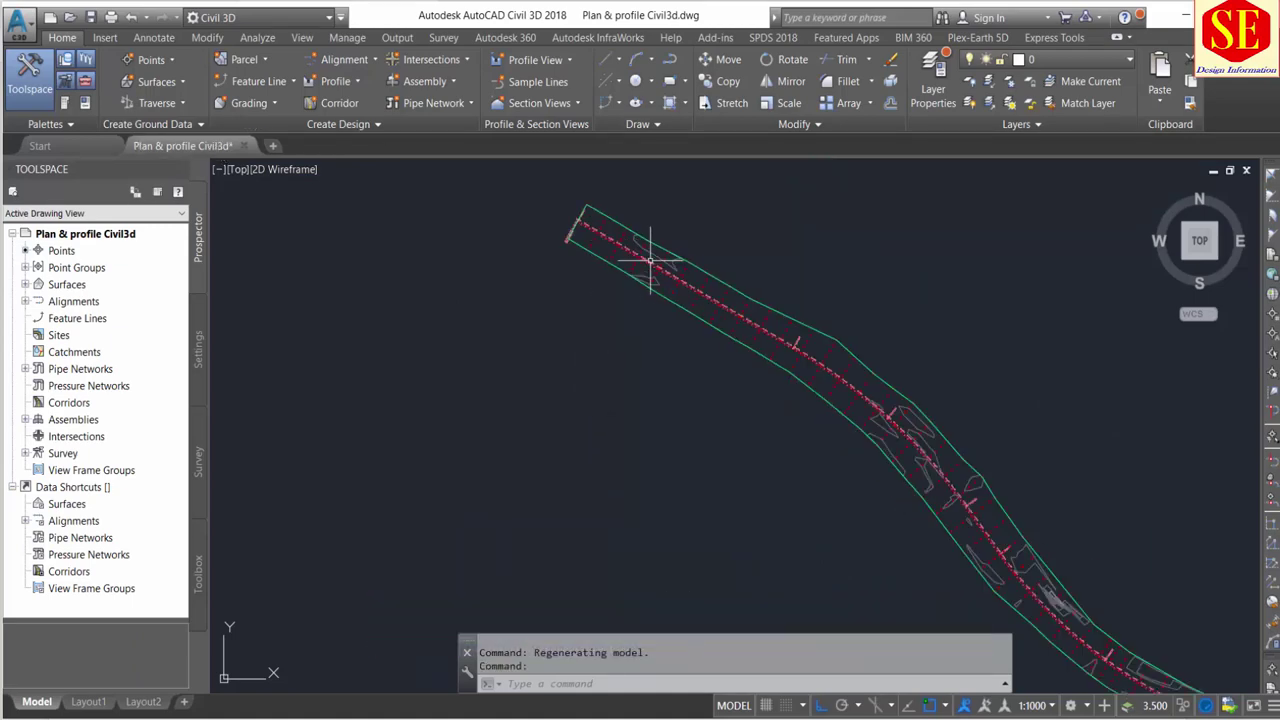
middle_click_drag(620, 491, 663, 300)
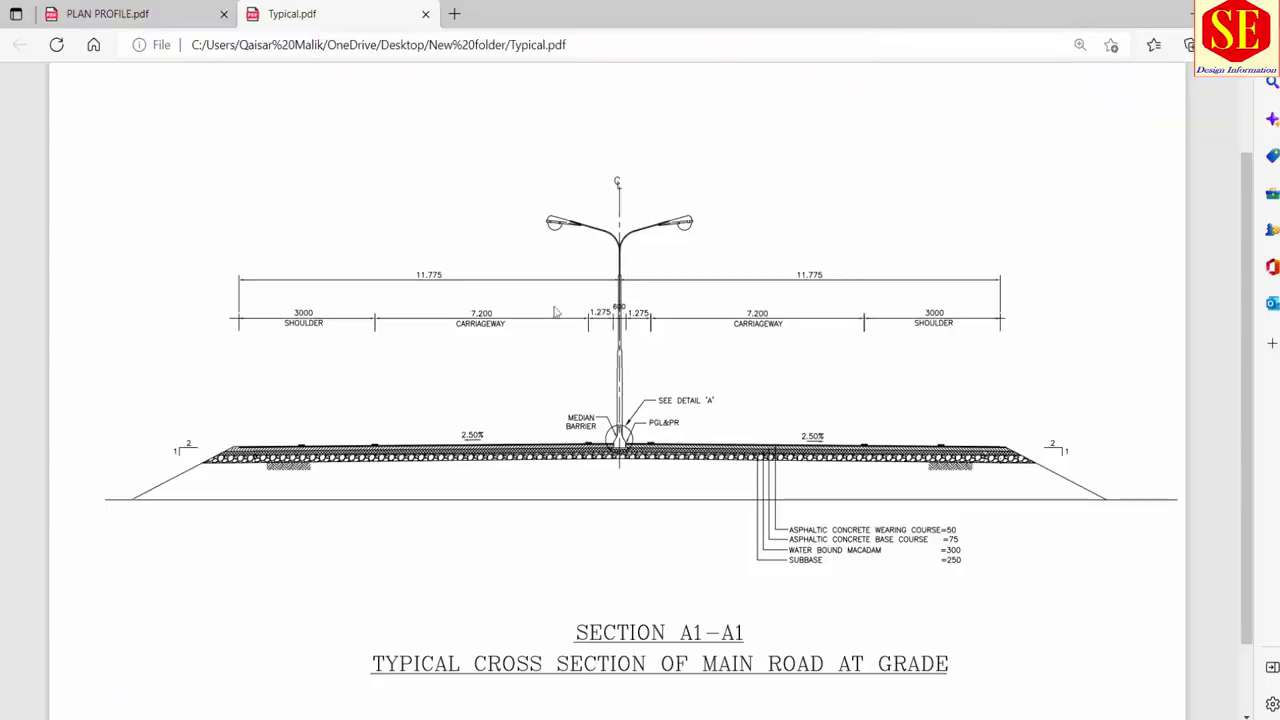
left_click(125, 20)
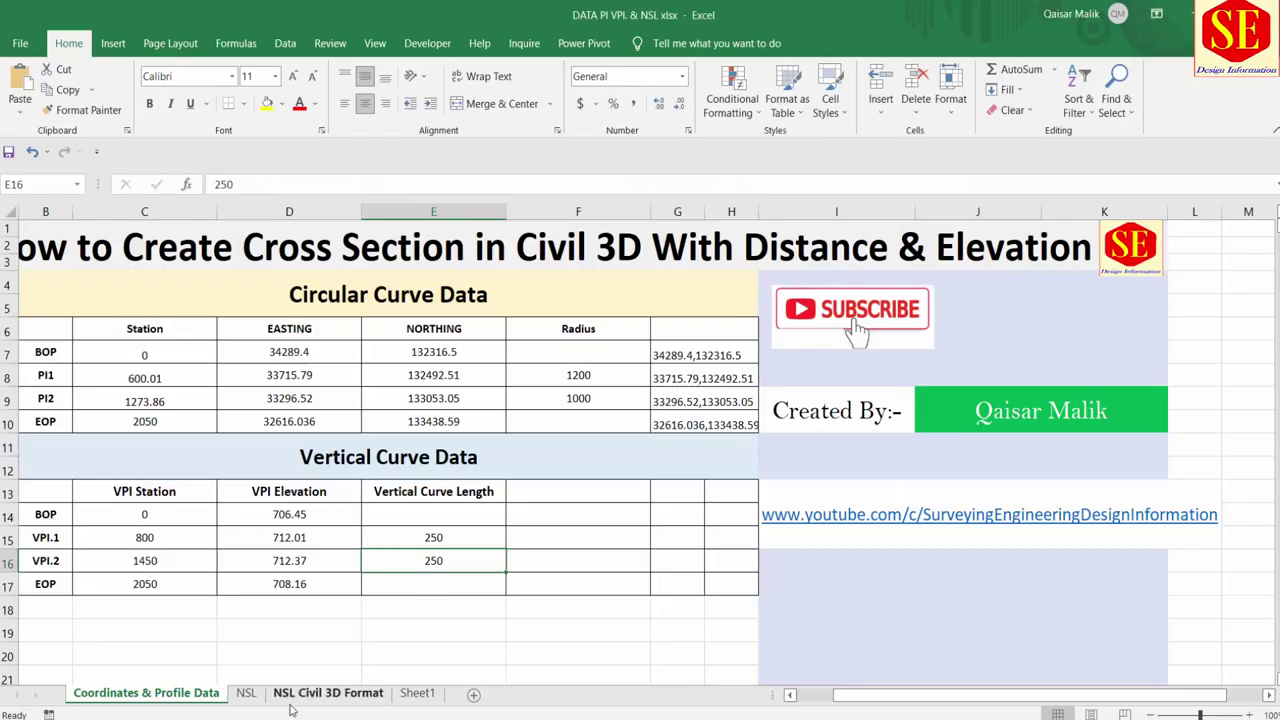
- Show the top of the NSL Civil 3D Format sheet, then pan the profile view down
left_click(295, 700)
scroll(180, 537, "up", 3)
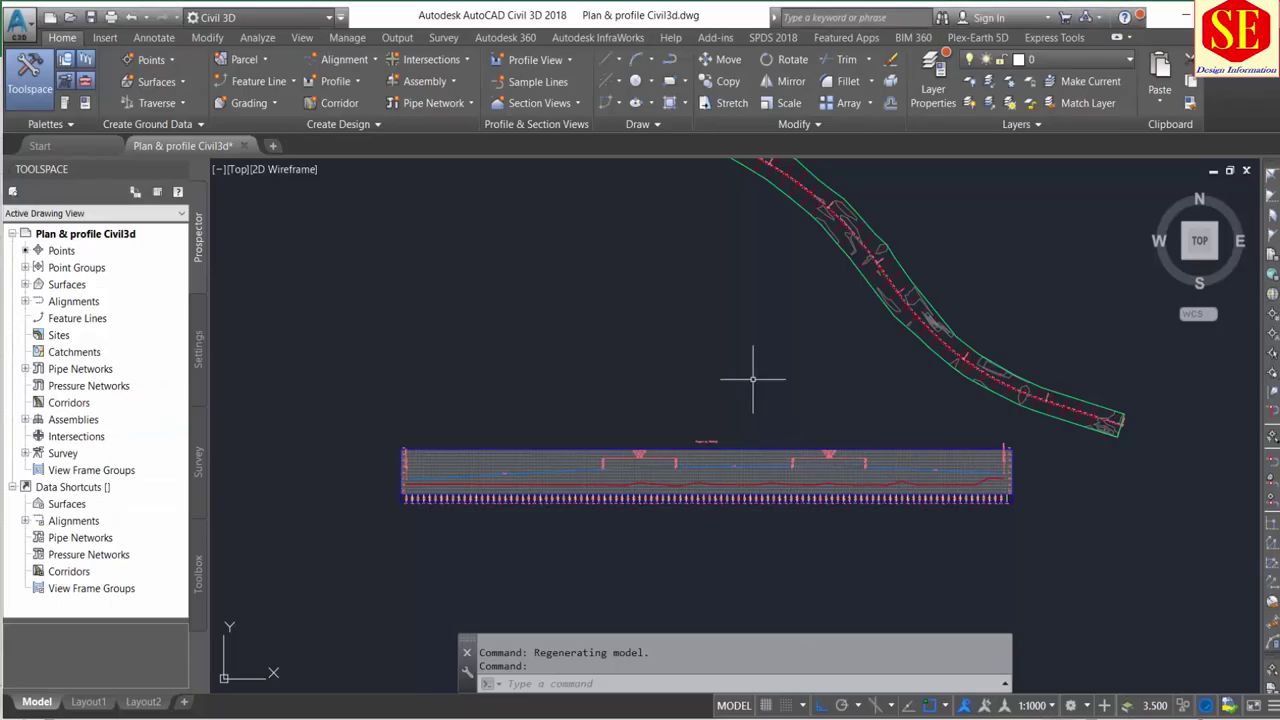
middle_click_drag(751, 371, 739, 483)
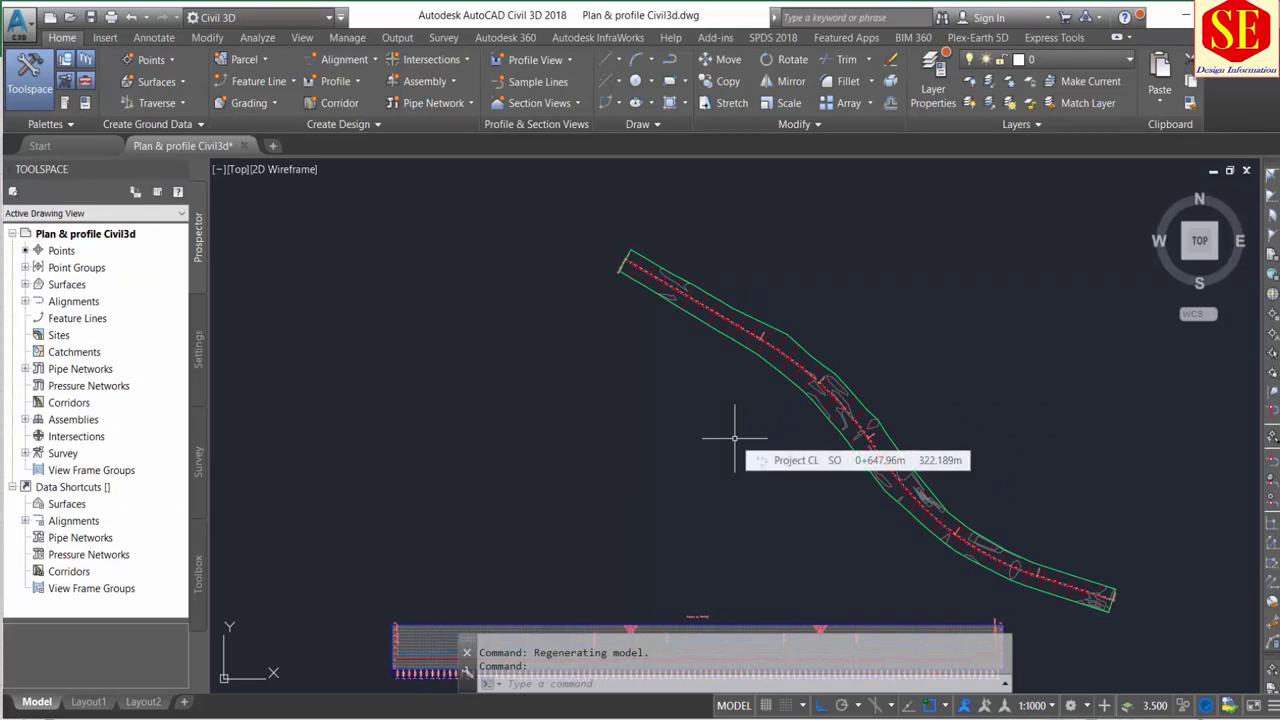
scroll(666, 340, "up", 1)
scroll(664, 345, "up", 1)
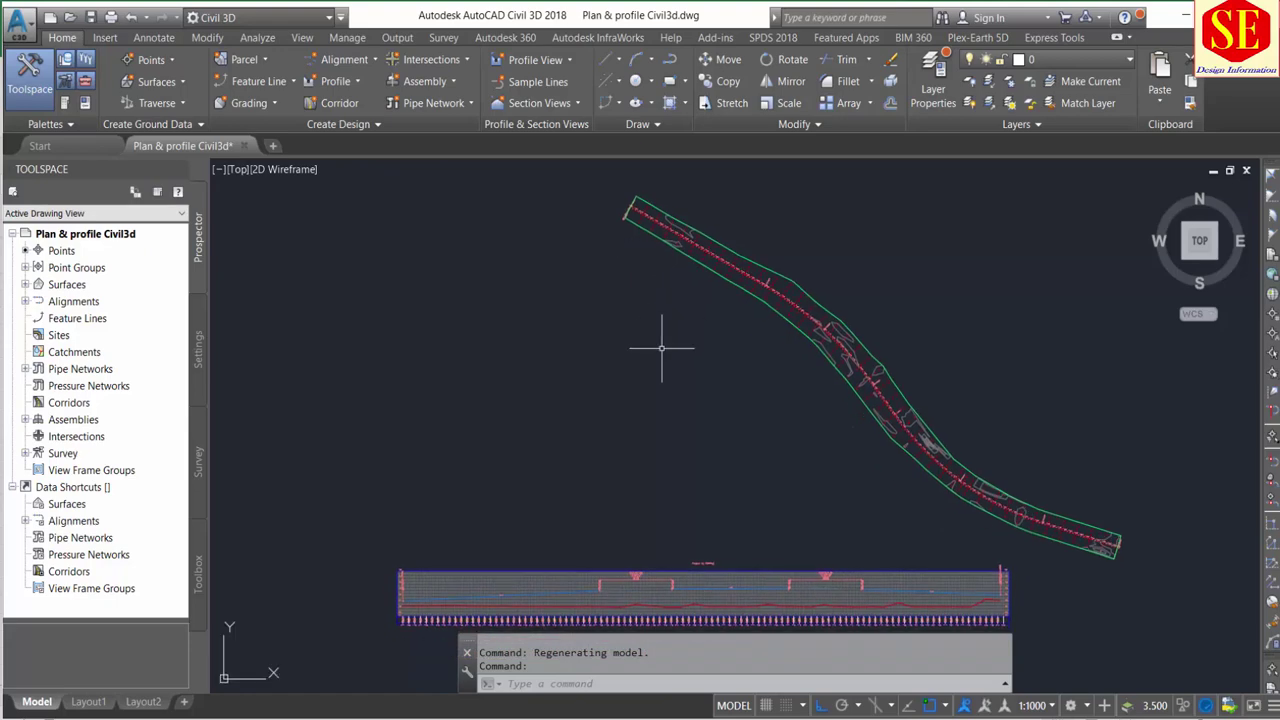
scroll(661, 348, "up", 1)
middle_click_drag(672, 366, 733, 346)
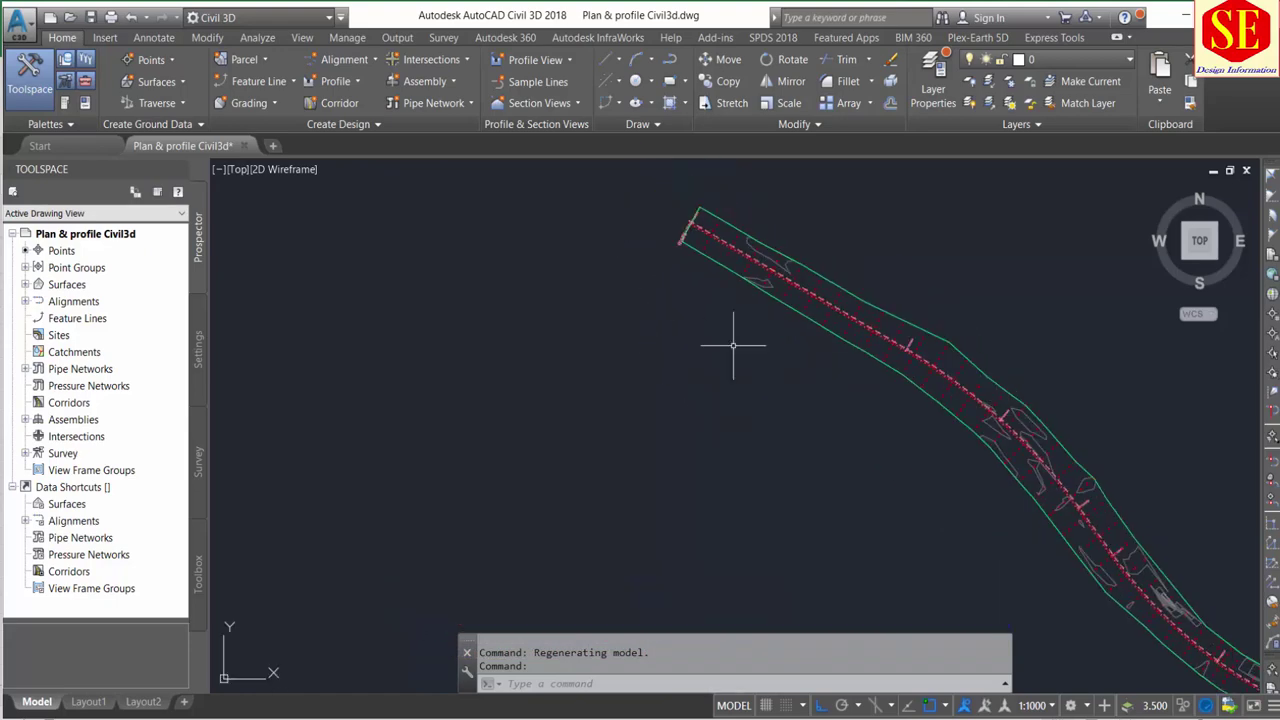
scroll(705, 378, "down", 1)
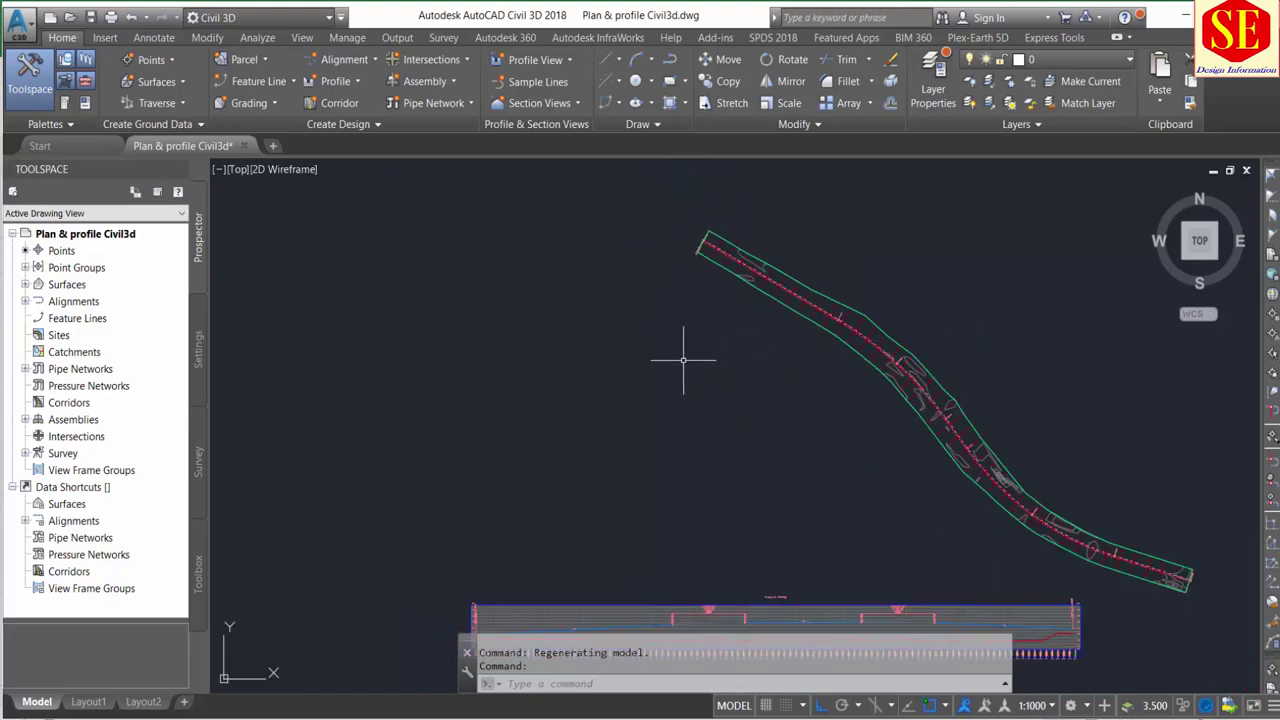
left_click(446, 84)
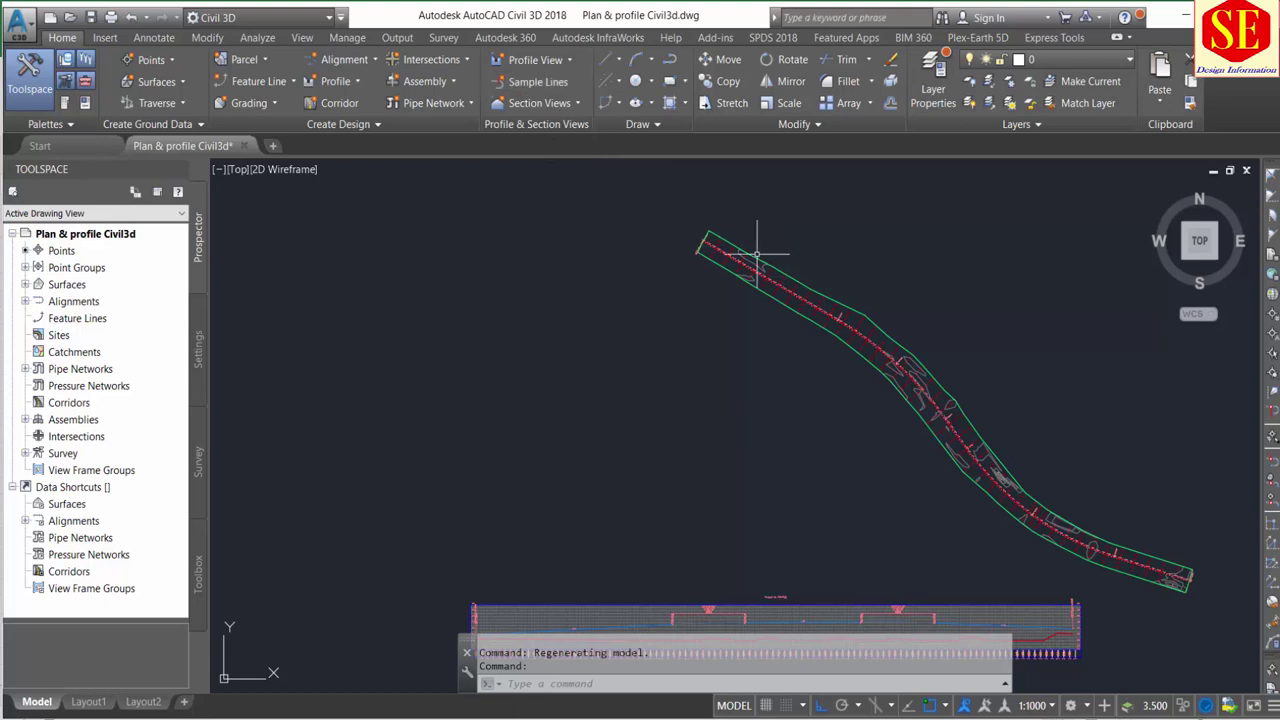
left_click(550, 105)
scroll(777, 351, "up", 2)
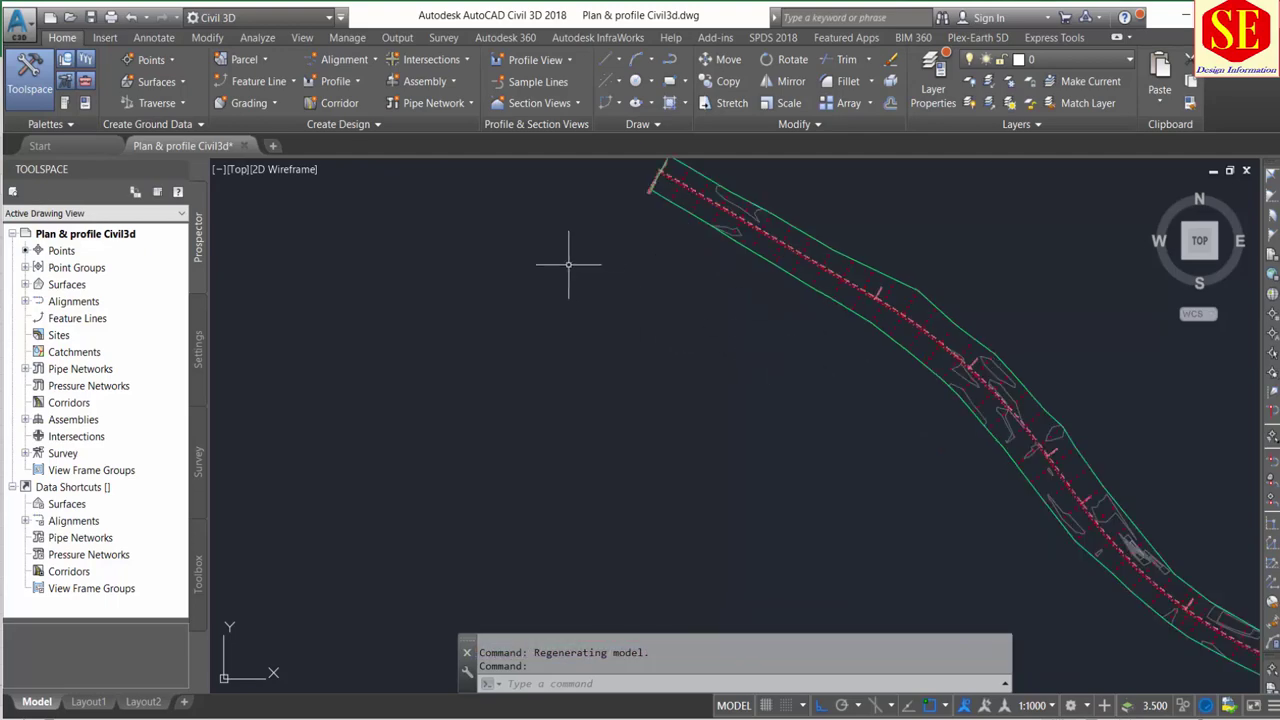
scroll(693, 253, "down", 2)
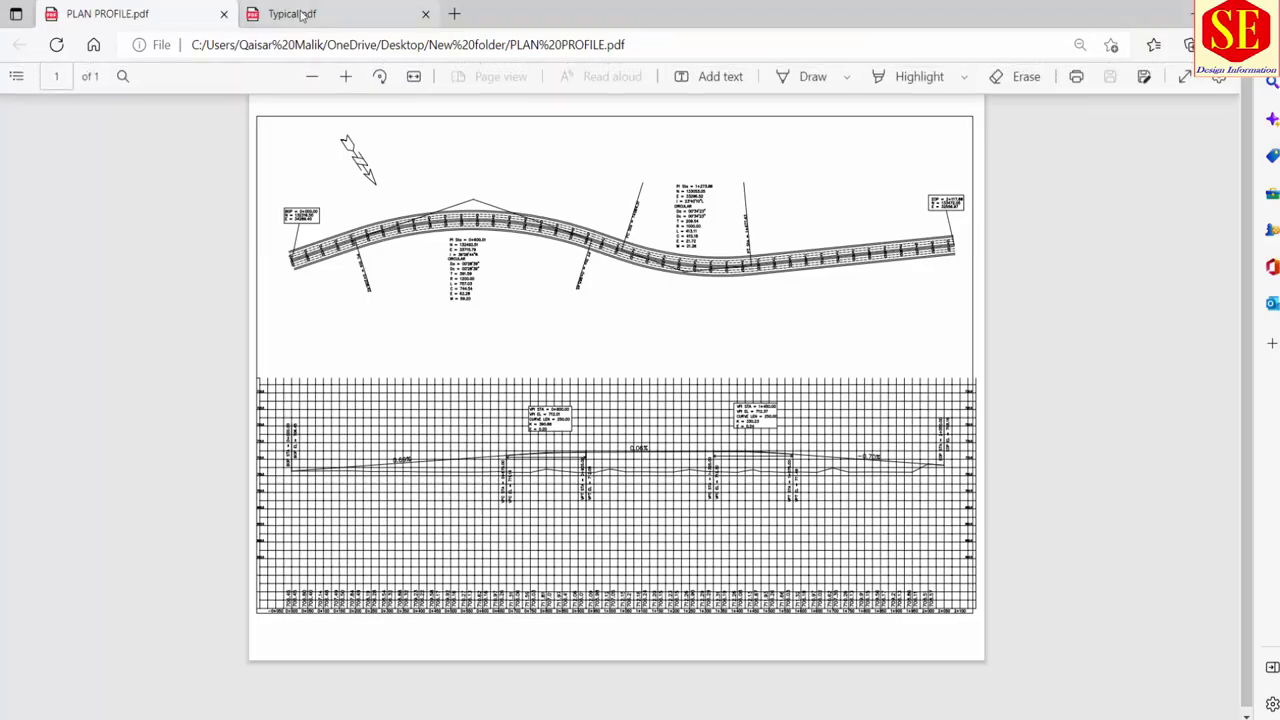
- Show the Typical.pdf main road cross-section in Edge
left_click(300, 14)
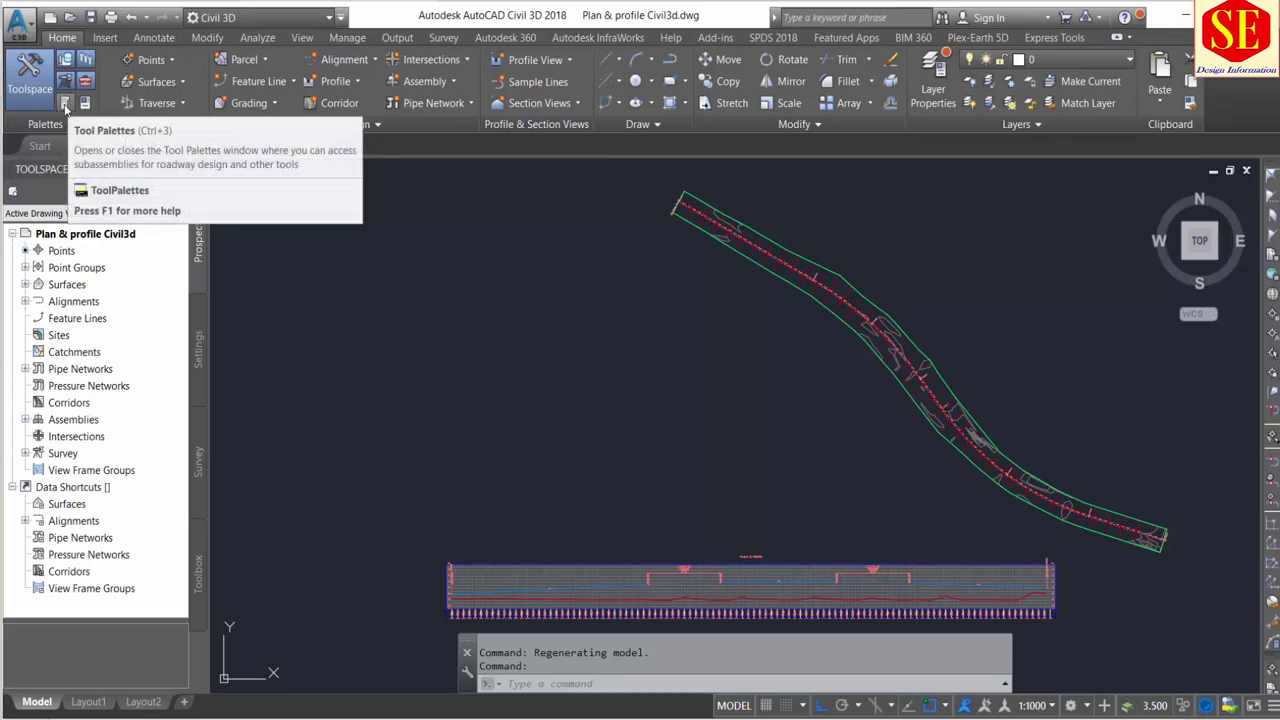
- Insert a Basic Assembly from the assemblies tool palette into the drawing
left_click(66, 104)
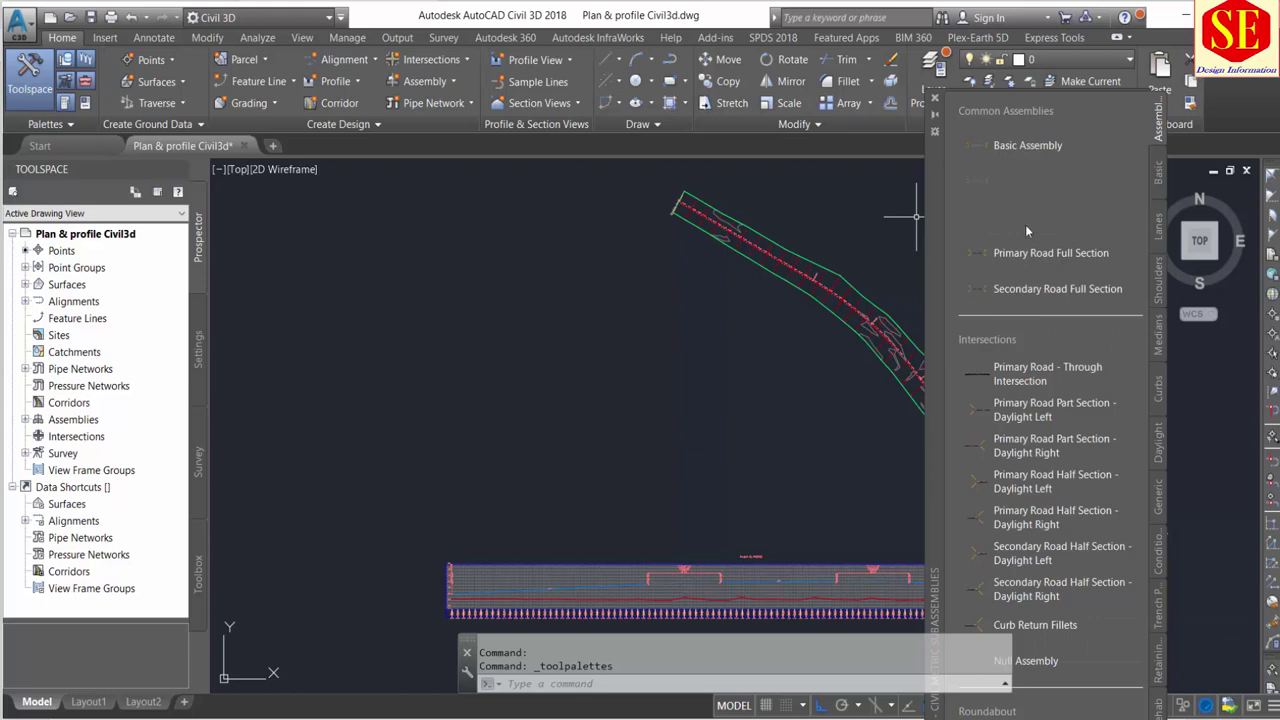
left_click(1025, 148)
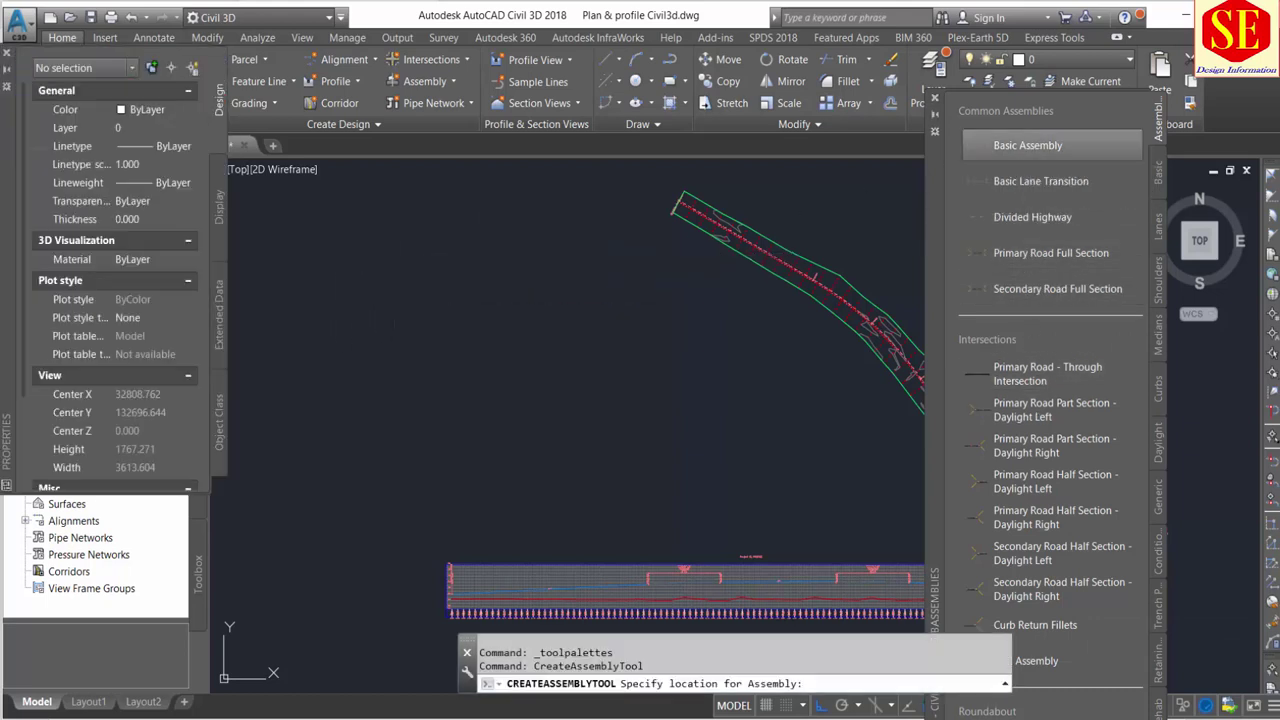
scroll(420, 296, "up", 5)
scroll(445, 300, "up", 2)
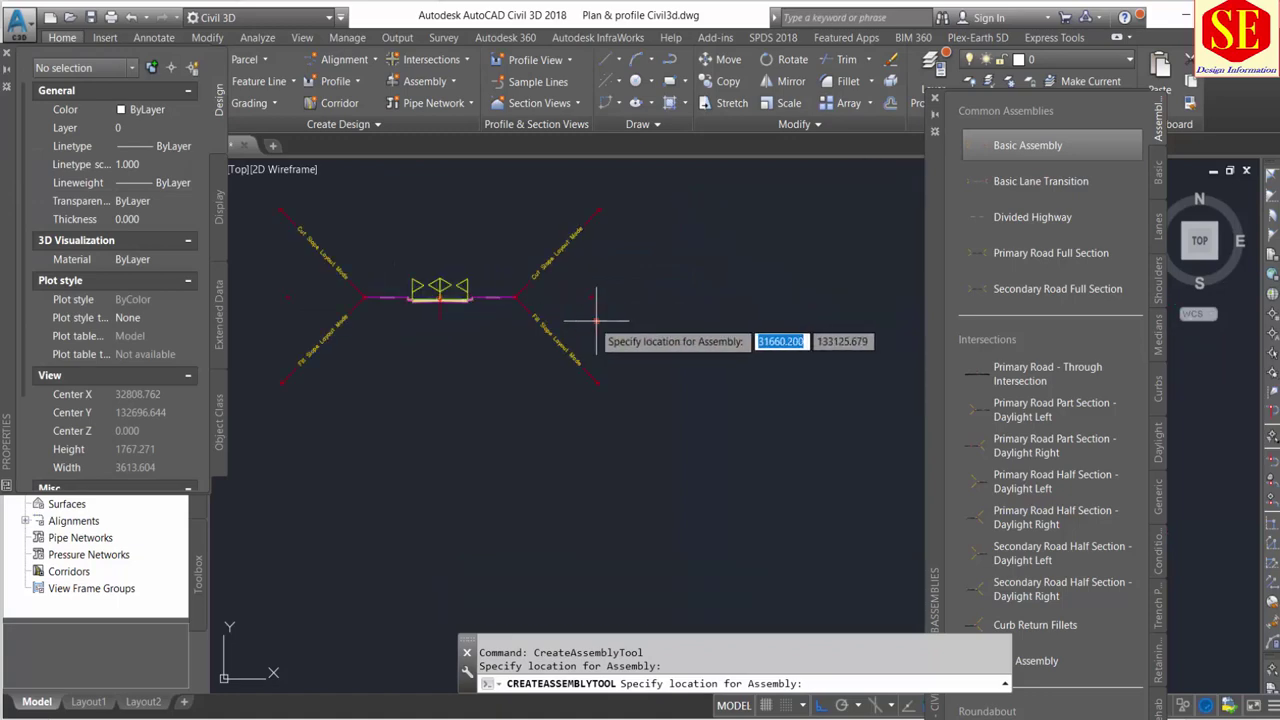
scroll(420, 297, "up", 2)
scroll(410, 298, "up", 2)
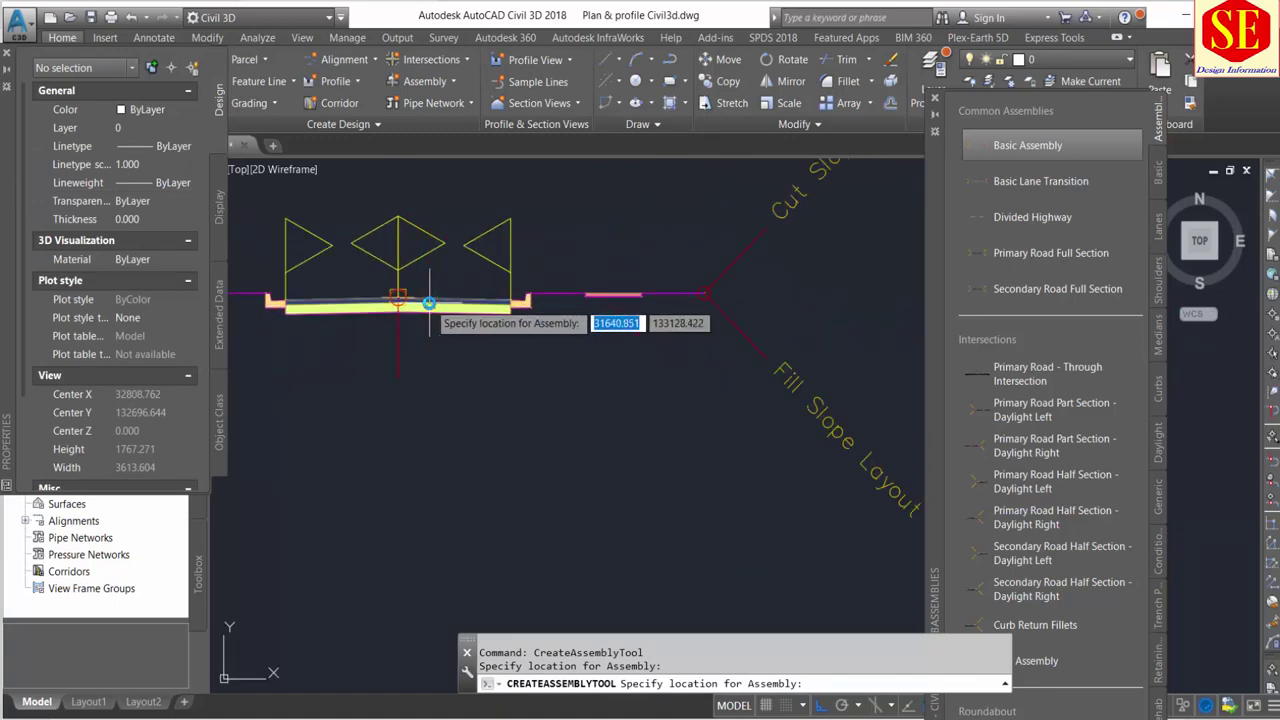
scroll(390, 310, "up", 2)
left_click(378, 314)
scroll(544, 320, "up", 2)
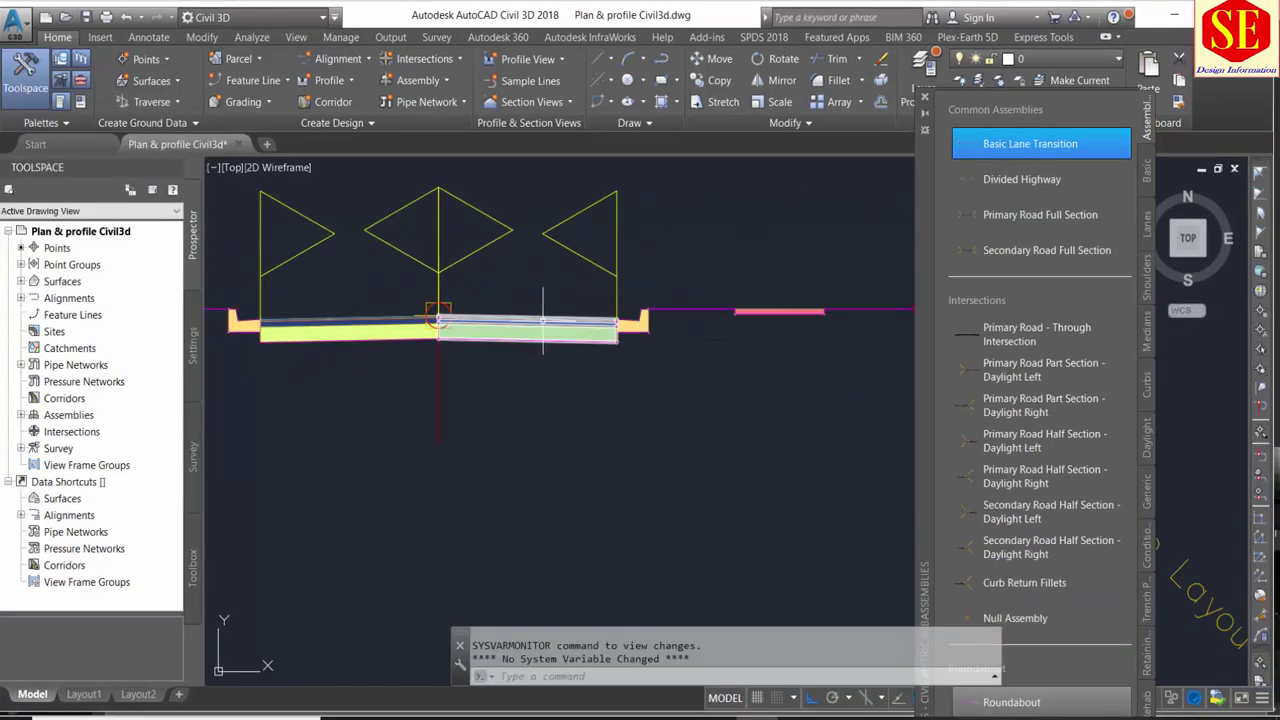
scroll(512, 318, "down", 2)
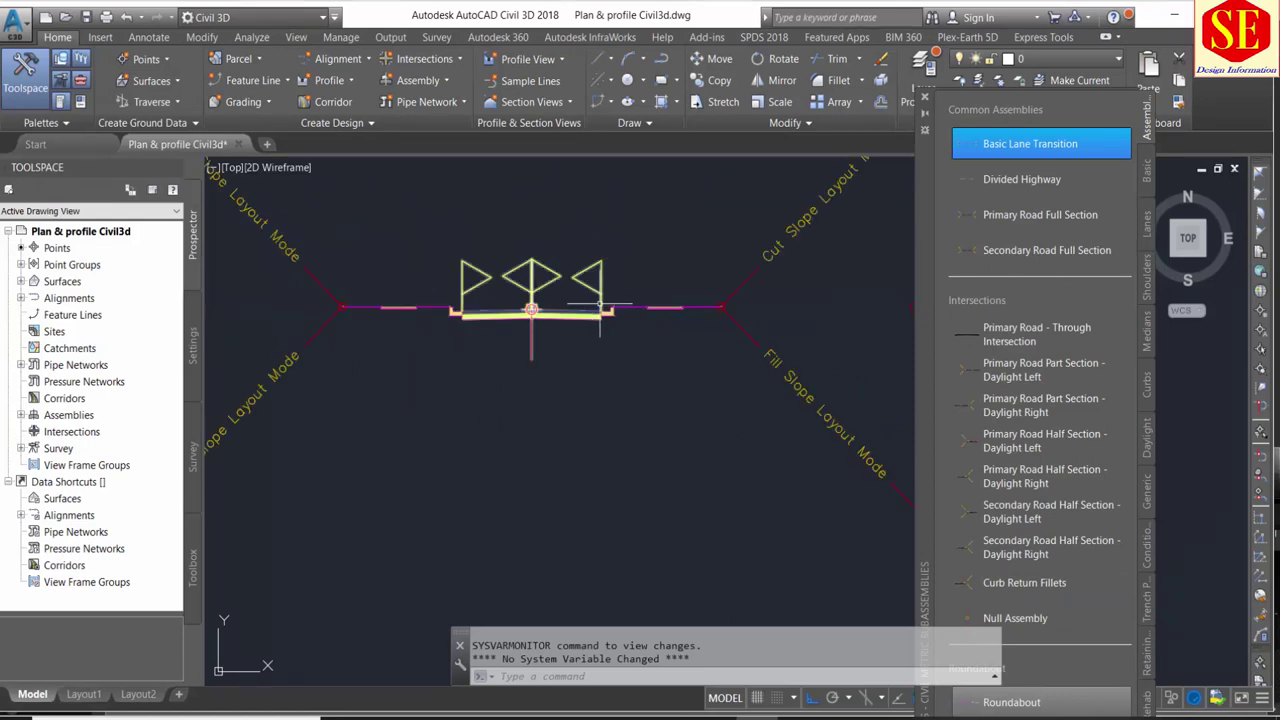
scroll(600, 315, "up", 2)
- Open the right lane subassembly's properties, showing its 3.600m width and -2.00% slope
middle_click_drag(836, 310, 720, 310)
scroll(702, 280, "down", 2)
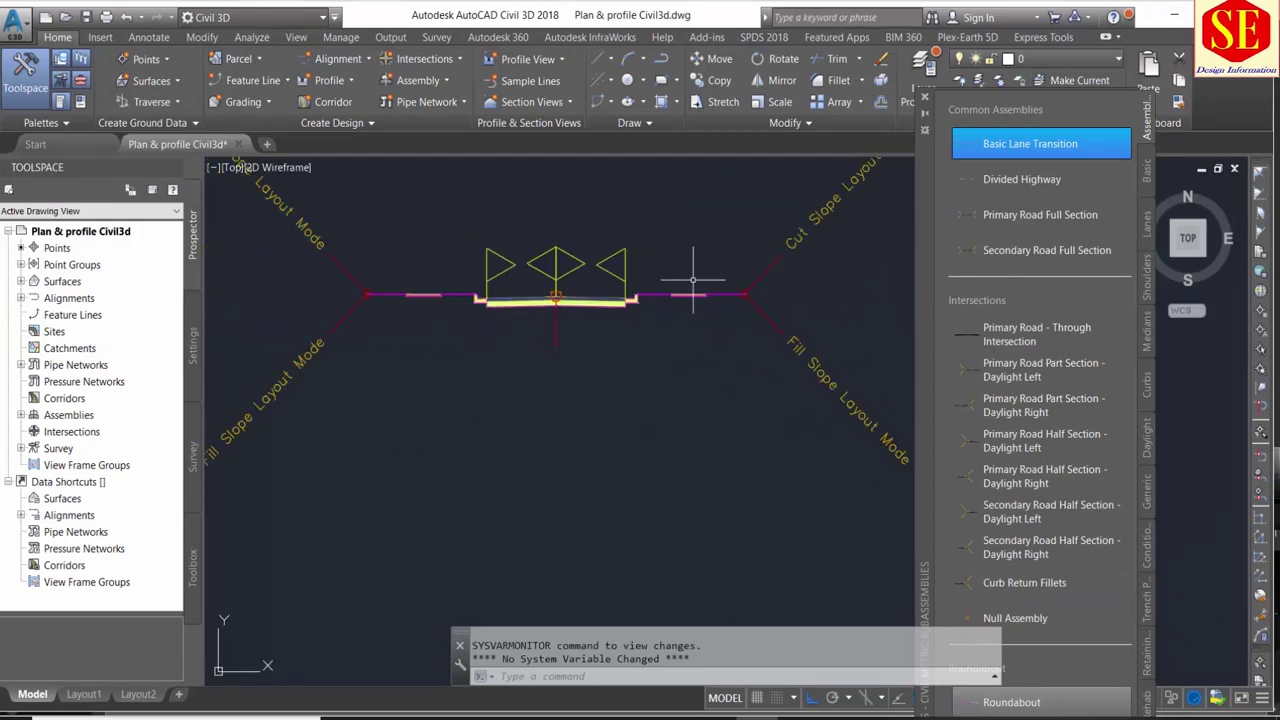
double_click(587, 262)
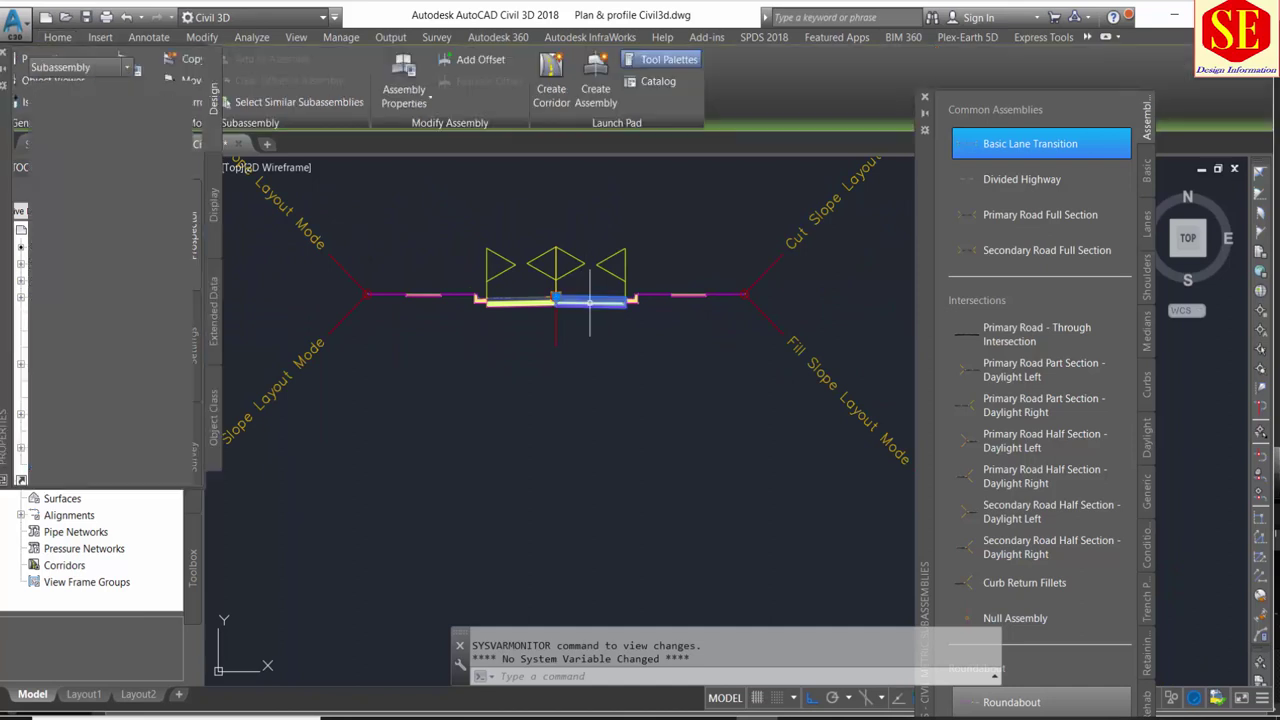
scroll(136, 385, "down", 3)
scroll(137, 367, "down", 2)
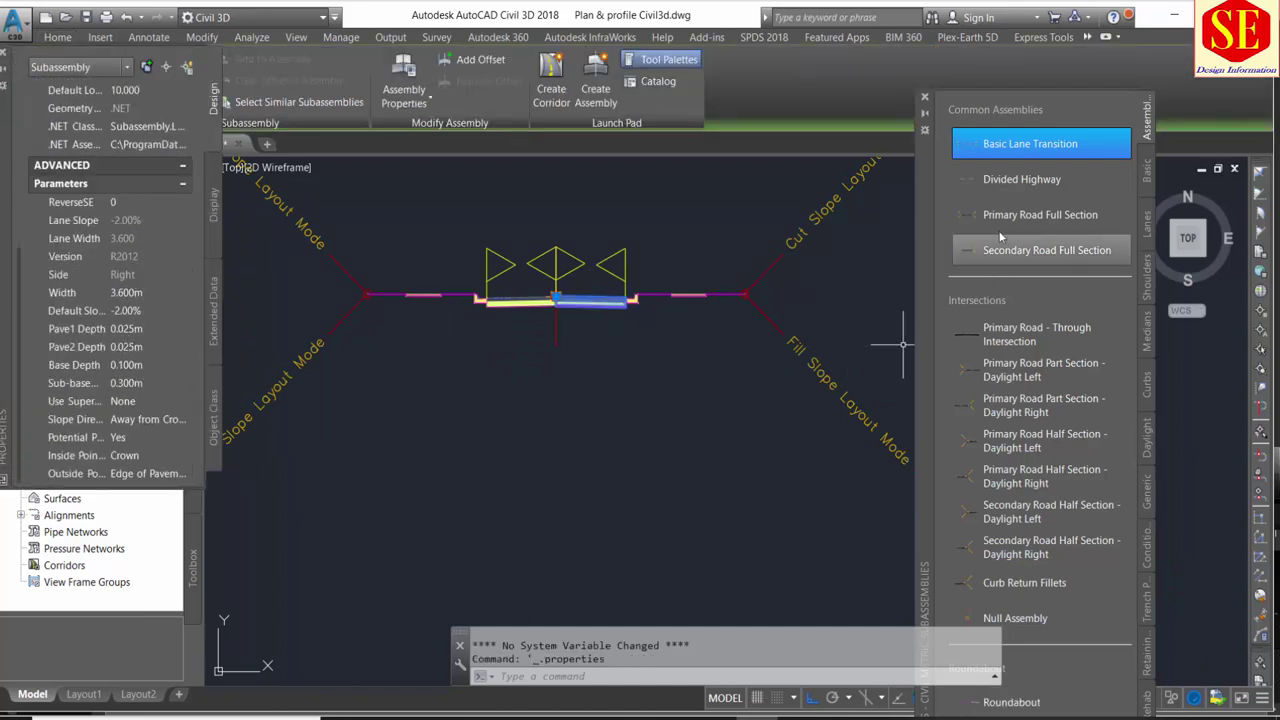
- Place a Divided Highway assembly below the original Basic Assembly
left_click(1002, 182)
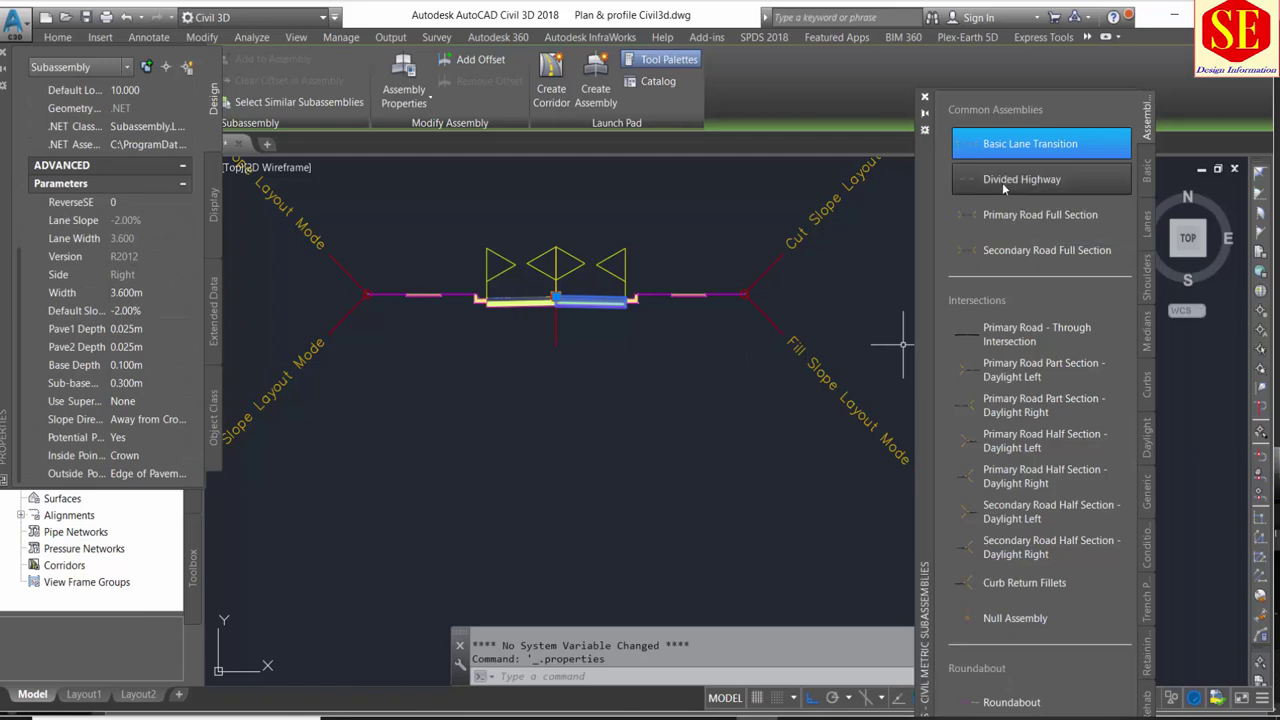
middle_click_drag(545, 475, 578, 335)
scroll(578, 335, "down", 5)
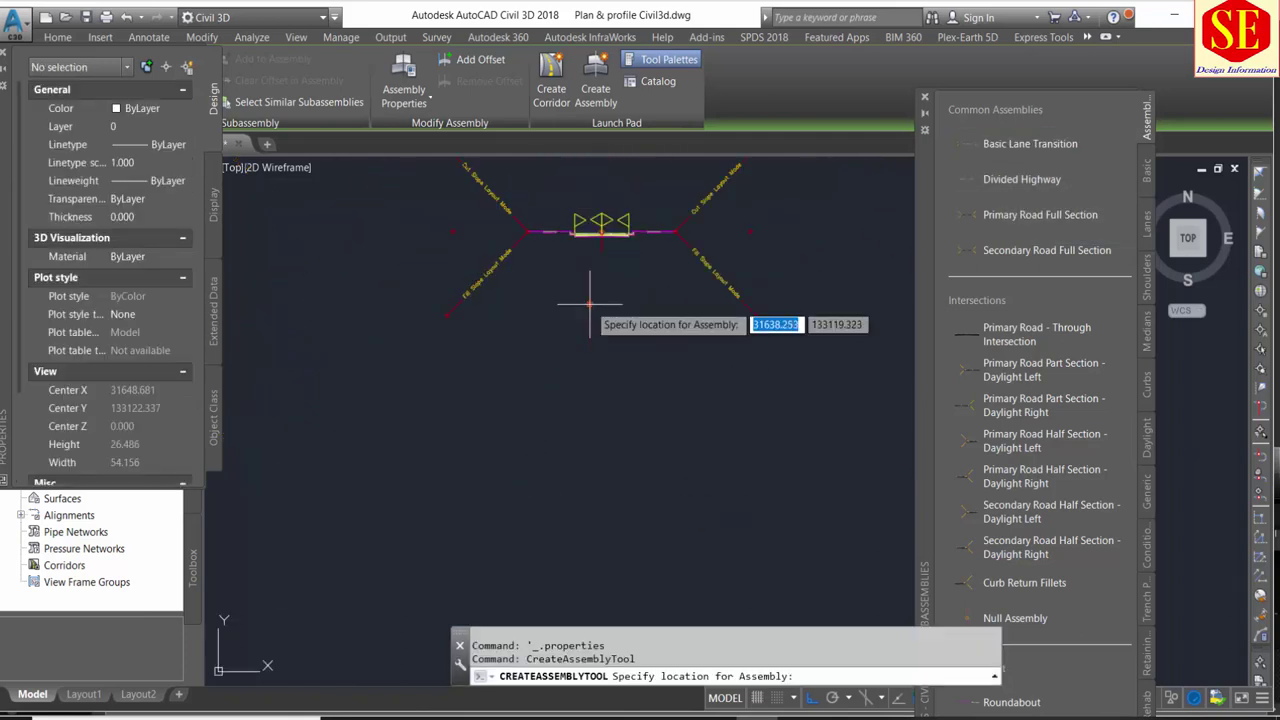
scroll(614, 425, "up", 2)
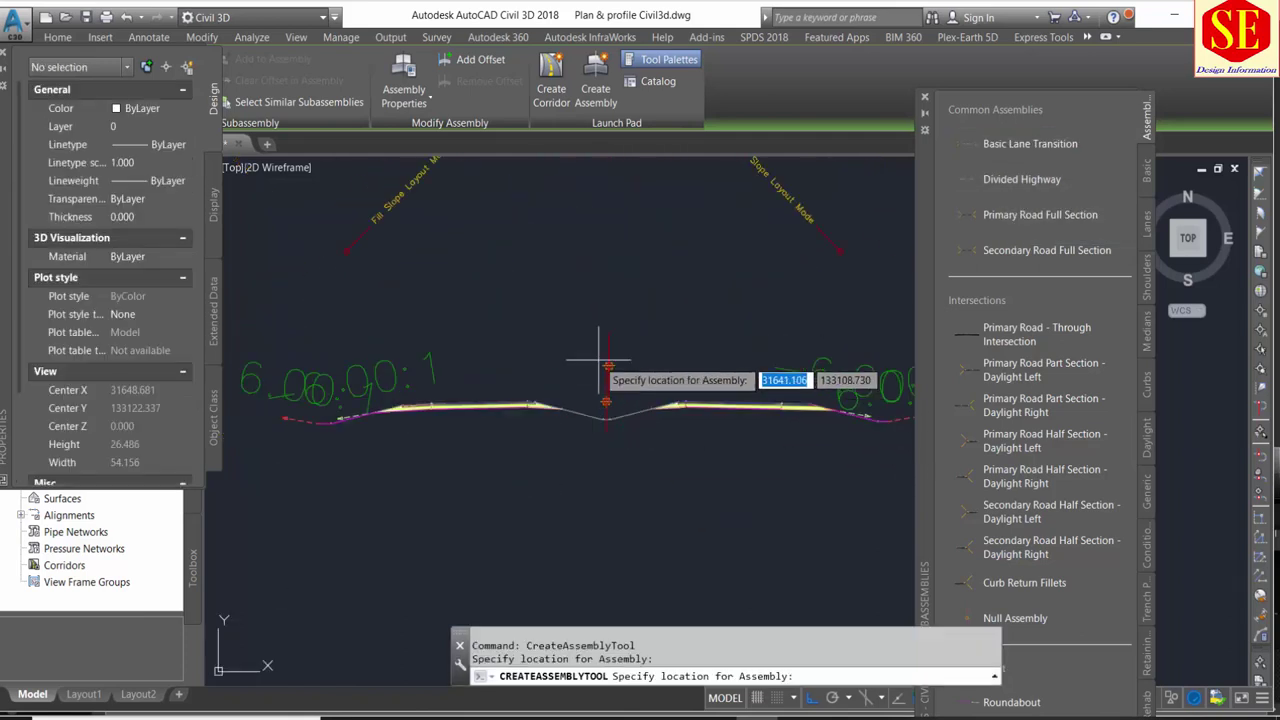
scroll(600, 428, "up", 2)
scroll(557, 428, "up", 2)
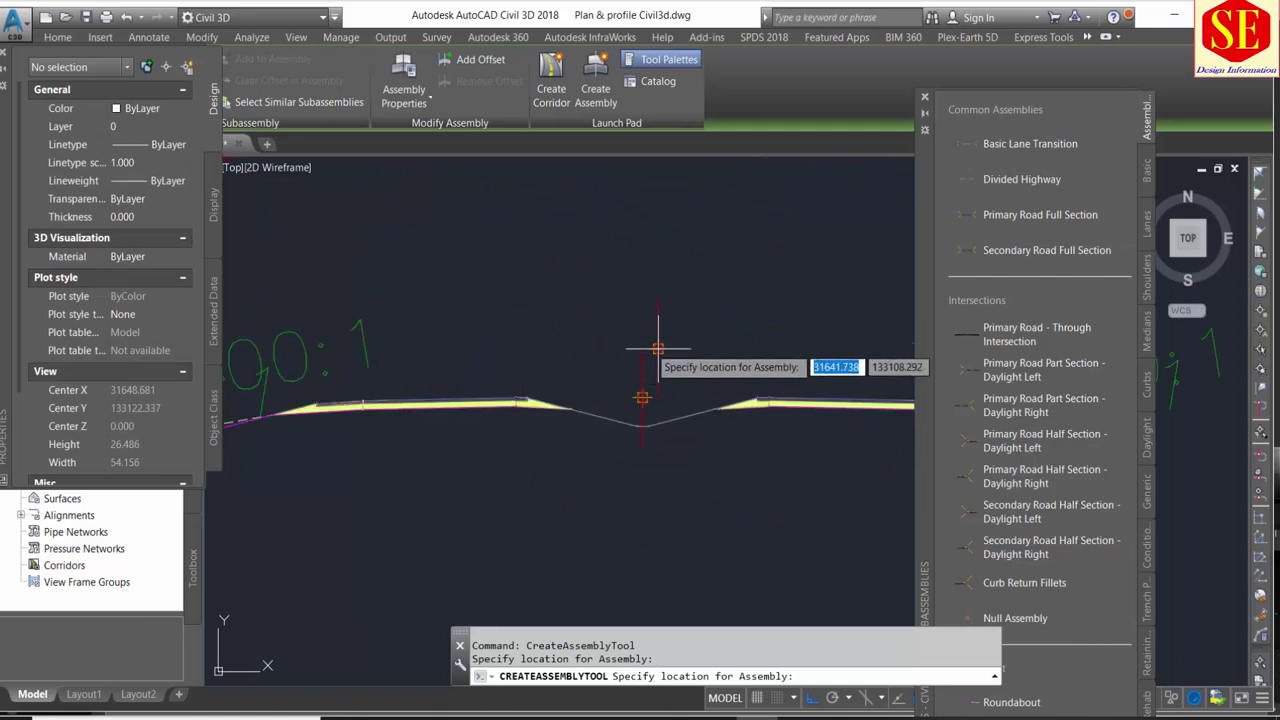
scroll(644, 405, "down", 3)
scroll(700, 340, "up", 2)
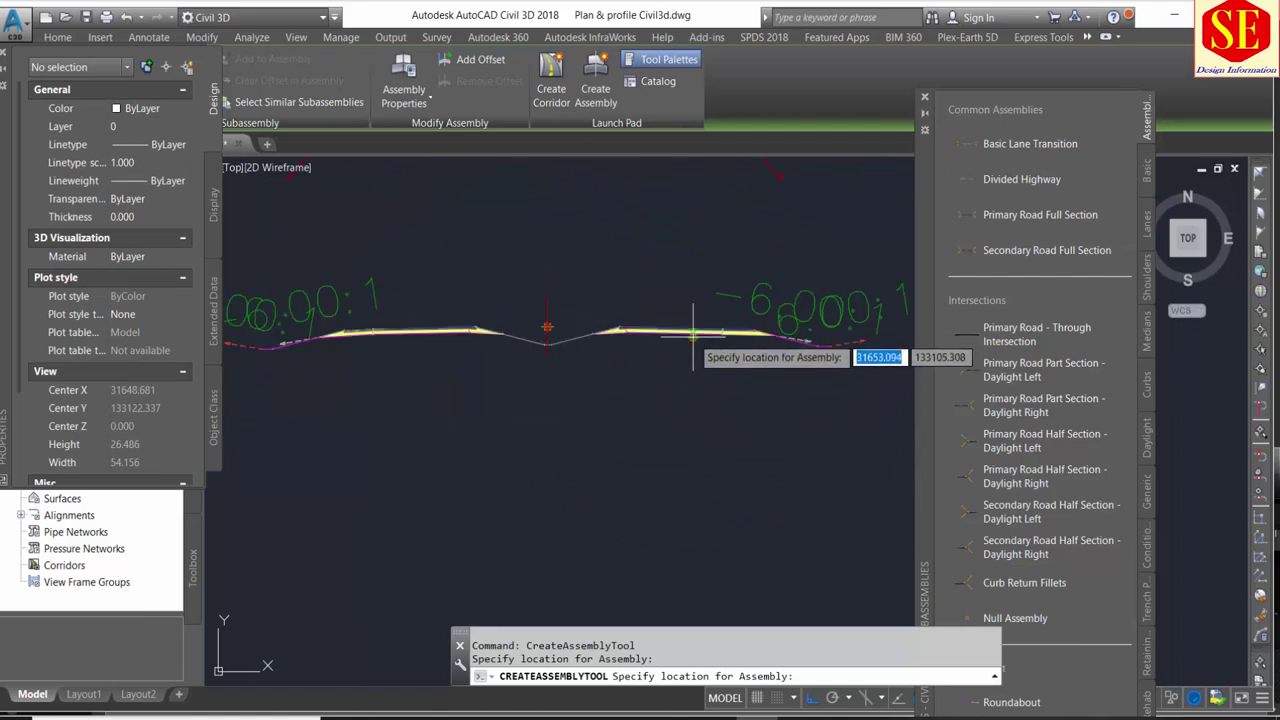
key("Escape")
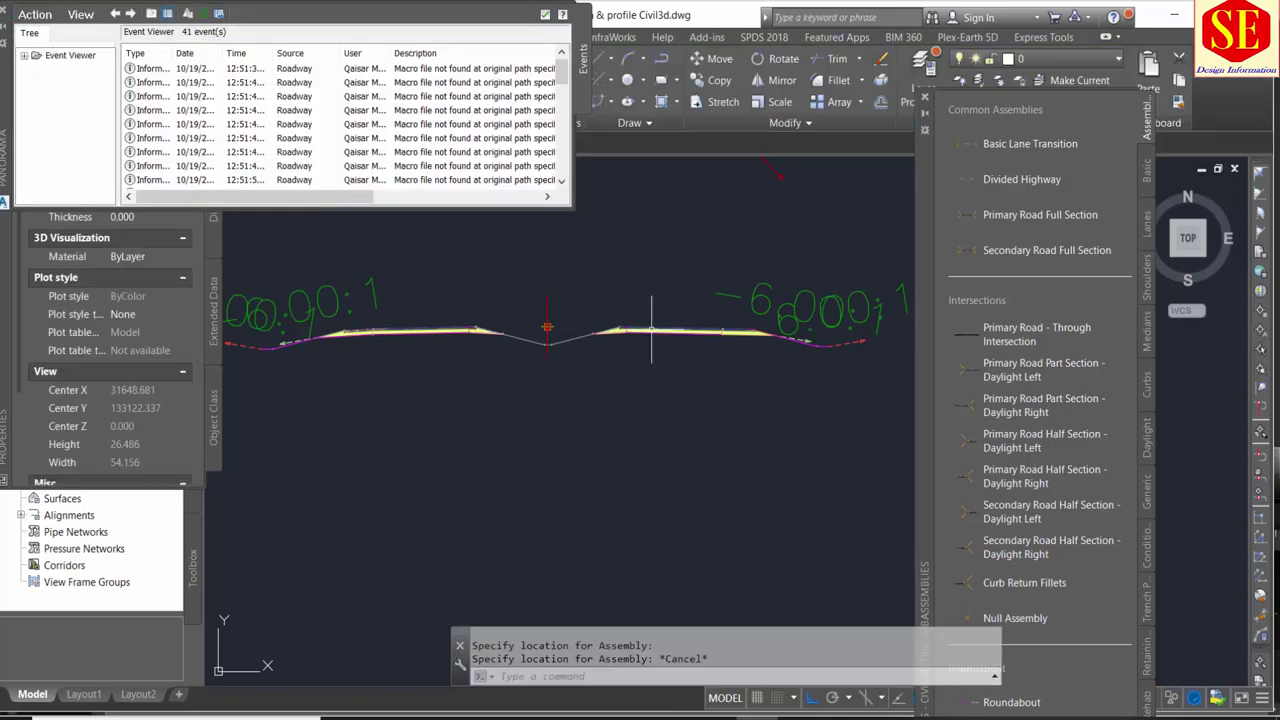
- Check the Divided Highway right lane's 8.000m width, then arm a Primary Road Full Section
left_click(667, 332)
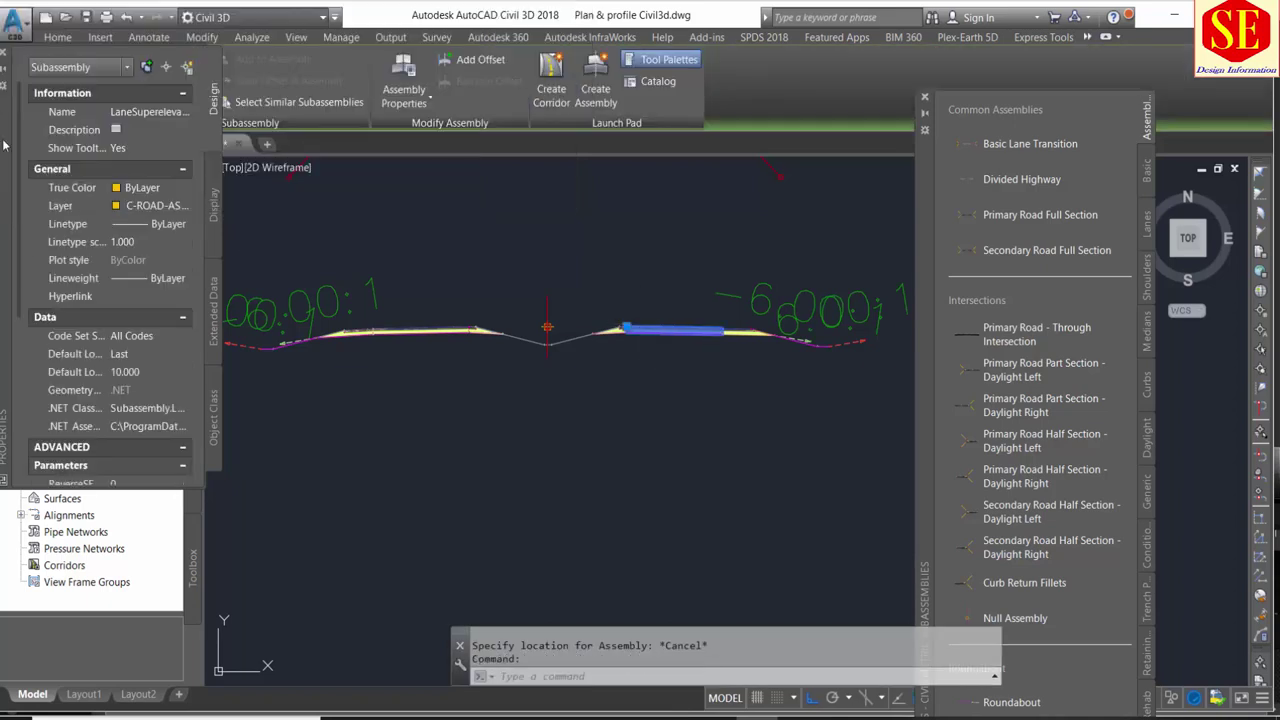
scroll(120, 372, "down", 5)
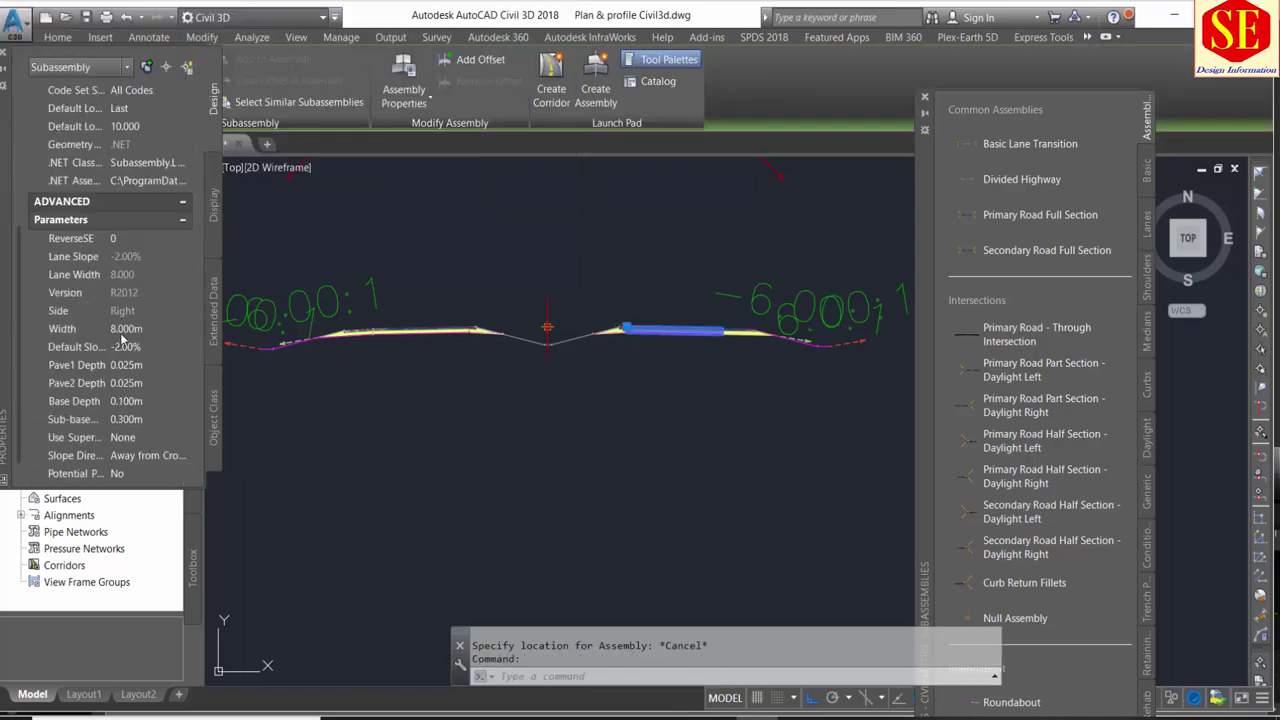
left_click(1005, 218)
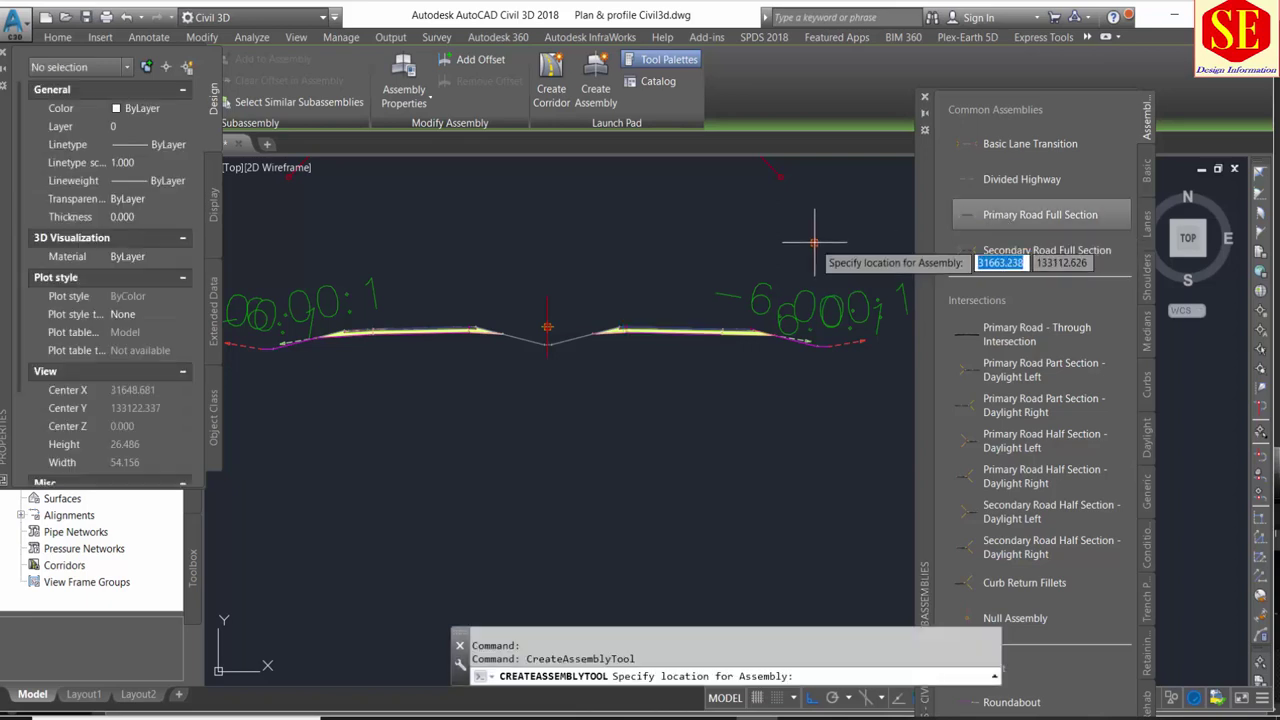
scroll(814, 242, "down", 4)
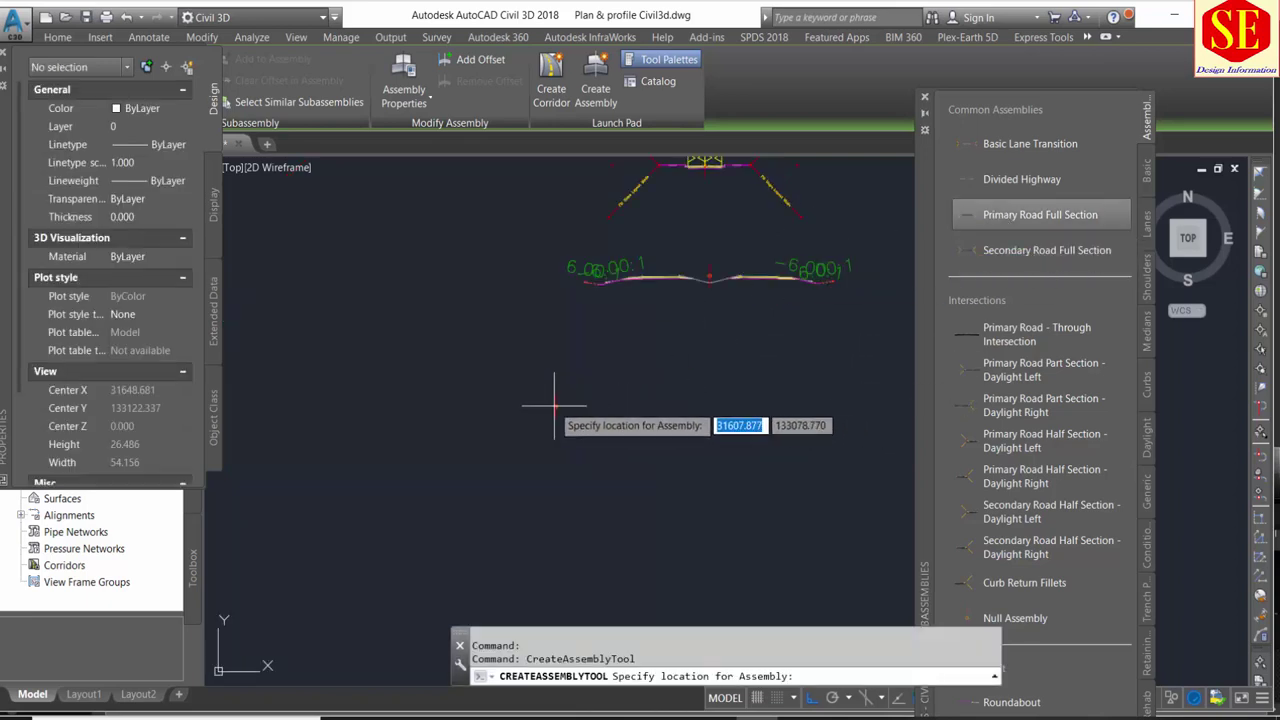
- Place the Primary Road Full Section below the others and zoom out to all three assemblies
scroll(600, 380, "up", 3)
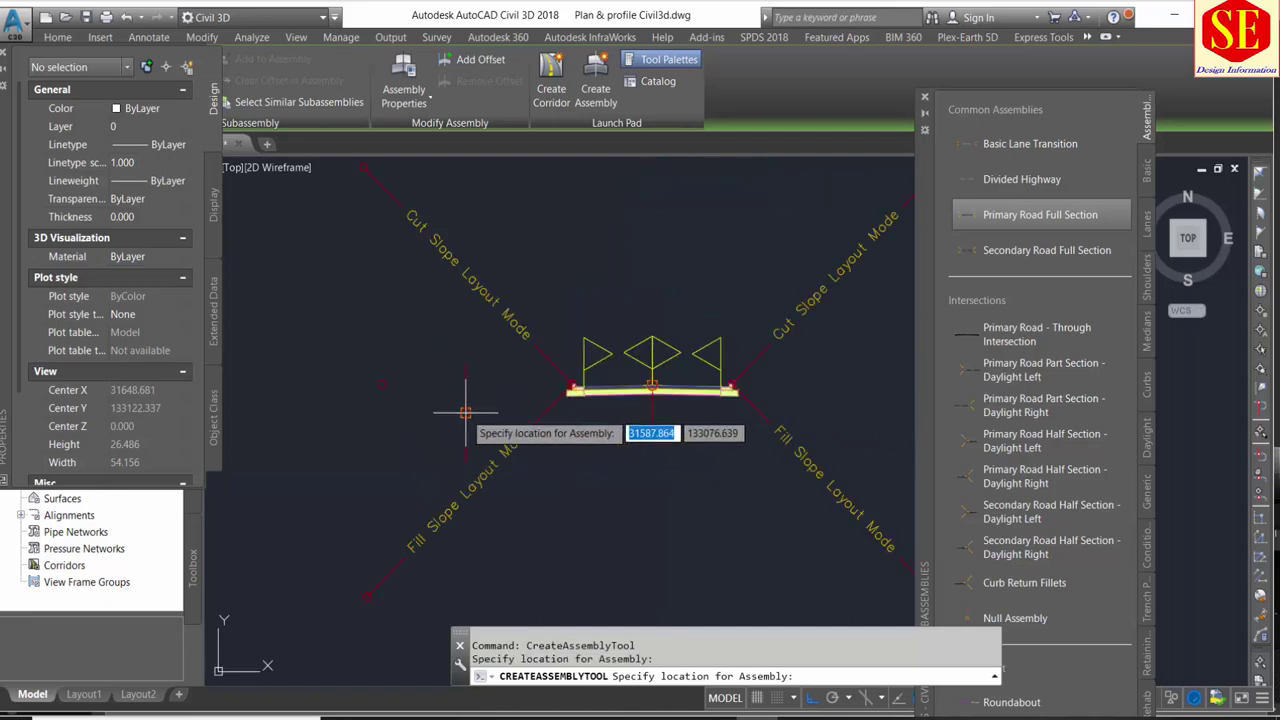
left_click(575, 425)
scroll(575, 425, "up", 3)
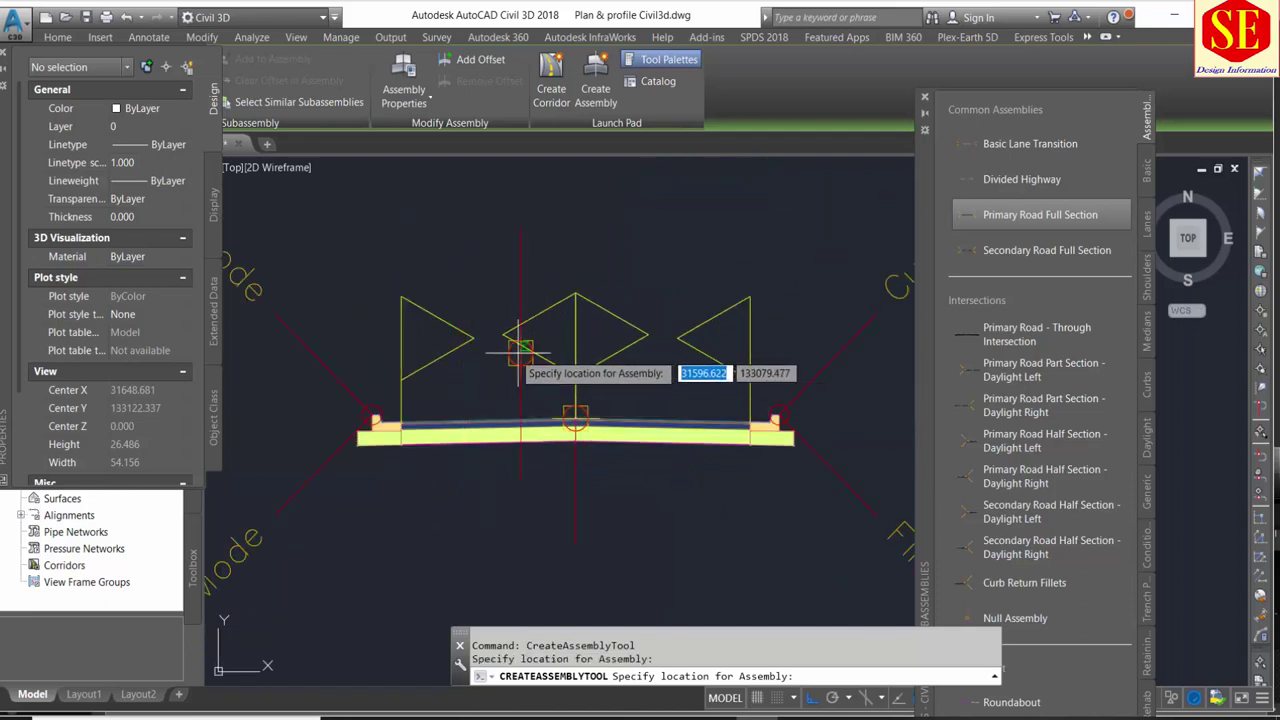
key("Escape")
scroll(513, 352, "up", 5)
scroll(510, 392, "down", 2)
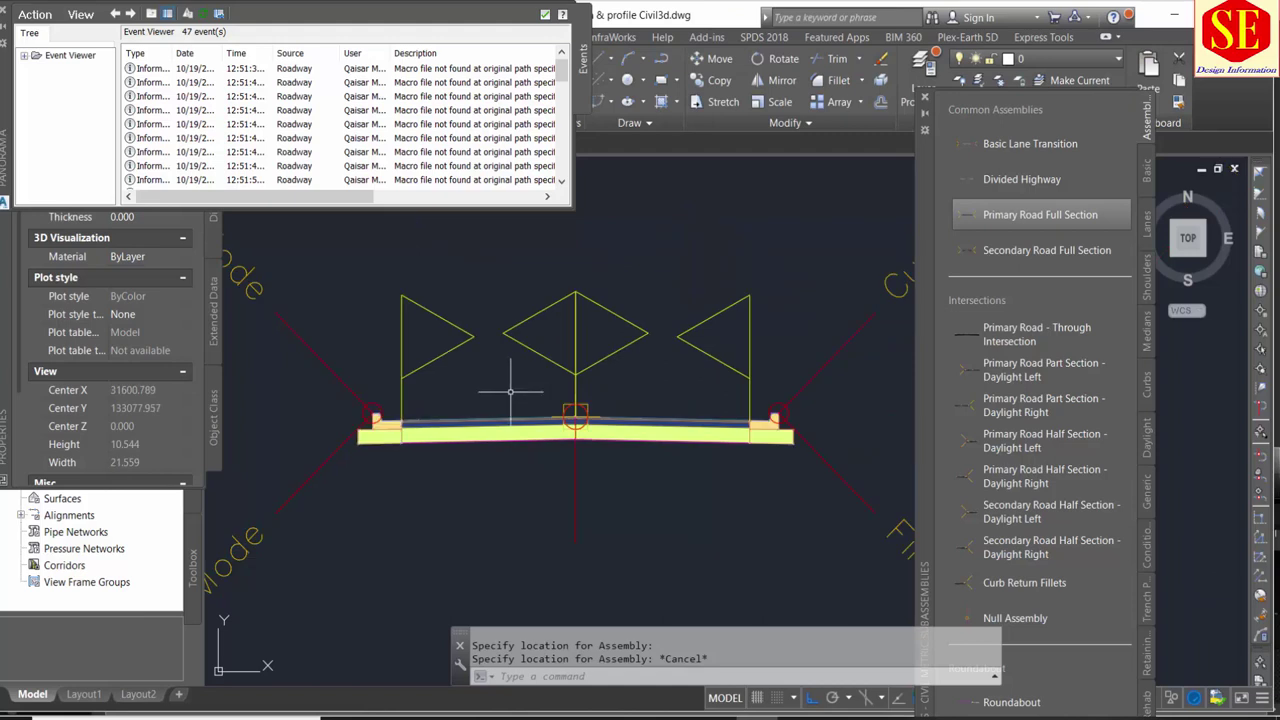
scroll(580, 420, "down", 6)
scroll(580, 420, "down", 2)
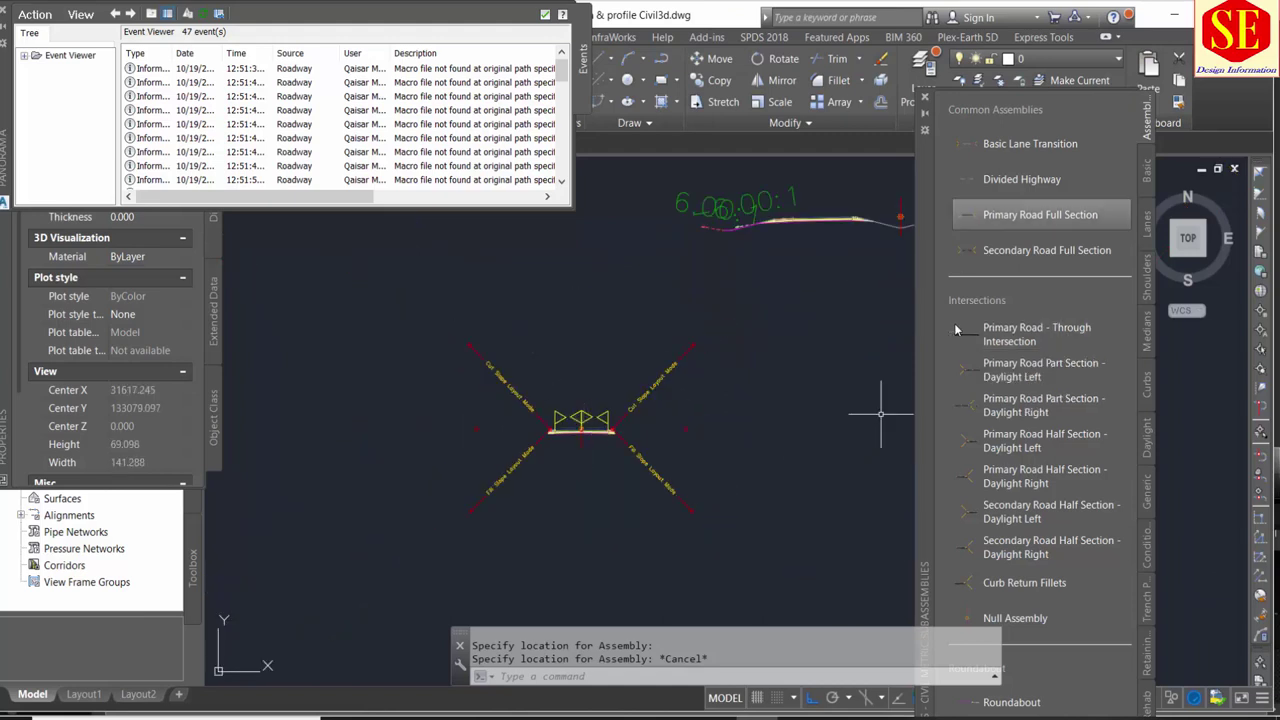
scroll(822, 312, "down", 3)
middle_click_drag(766, 371, 655, 398)
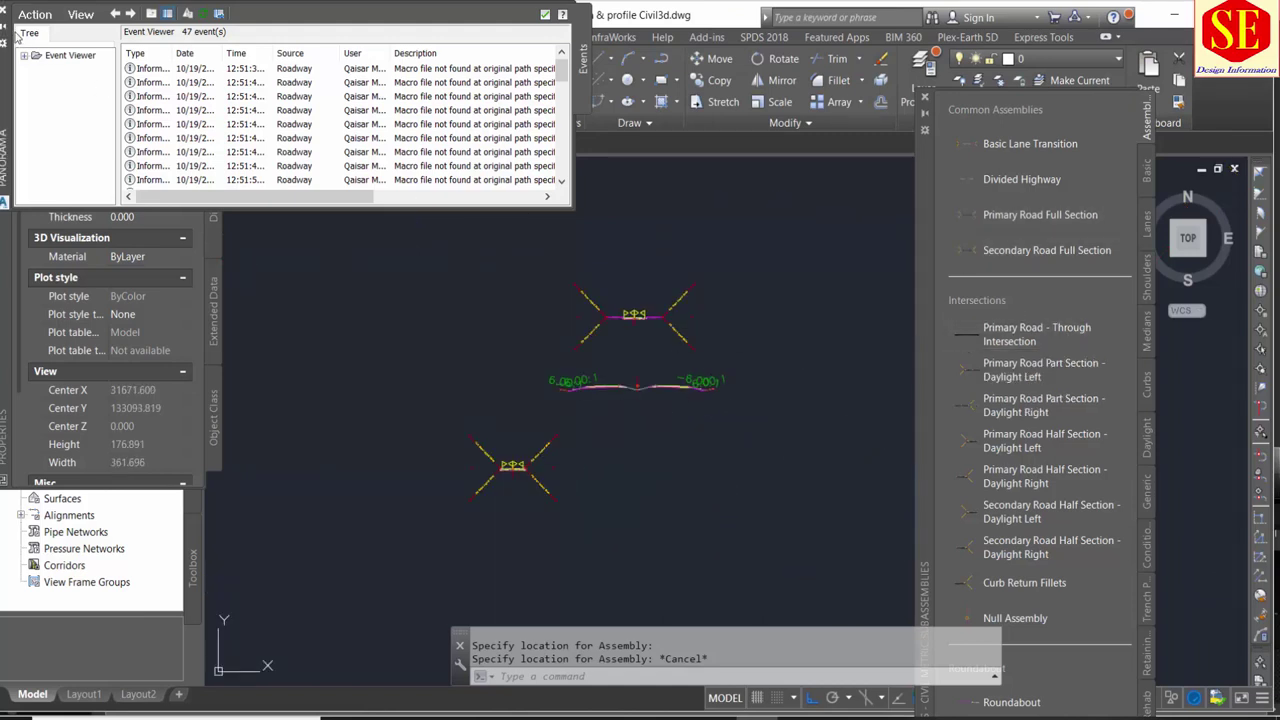
scroll(637, 400, "up", 2)
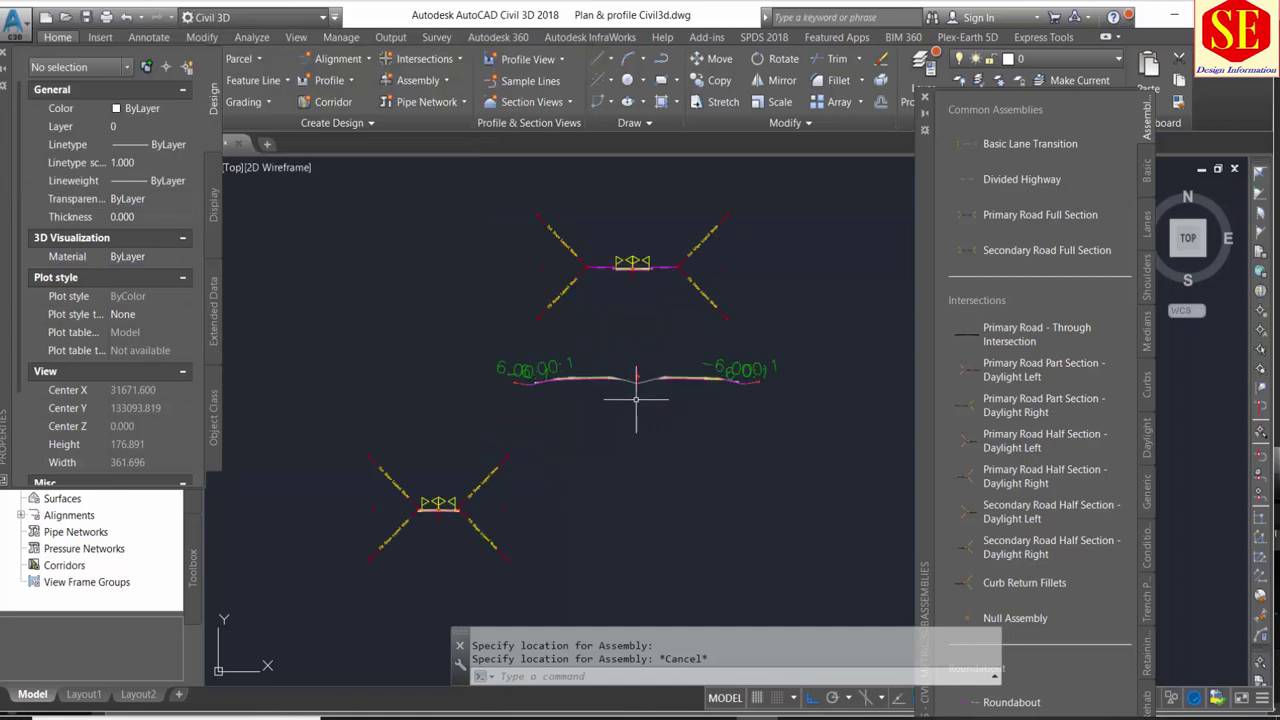
- Erase the top two assemblies with a crossing window and E, then zoom to the remaining one
left_click(812, 163)
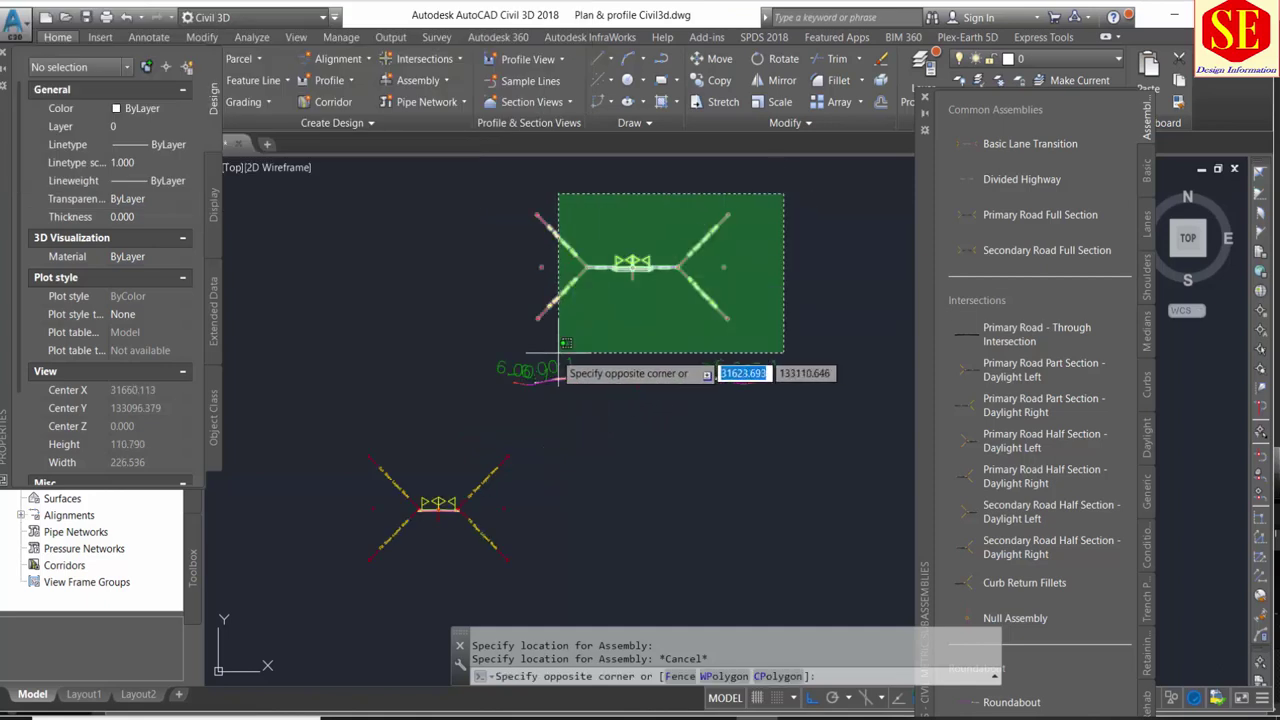
left_click(494, 384)
type("e")
key("Return")
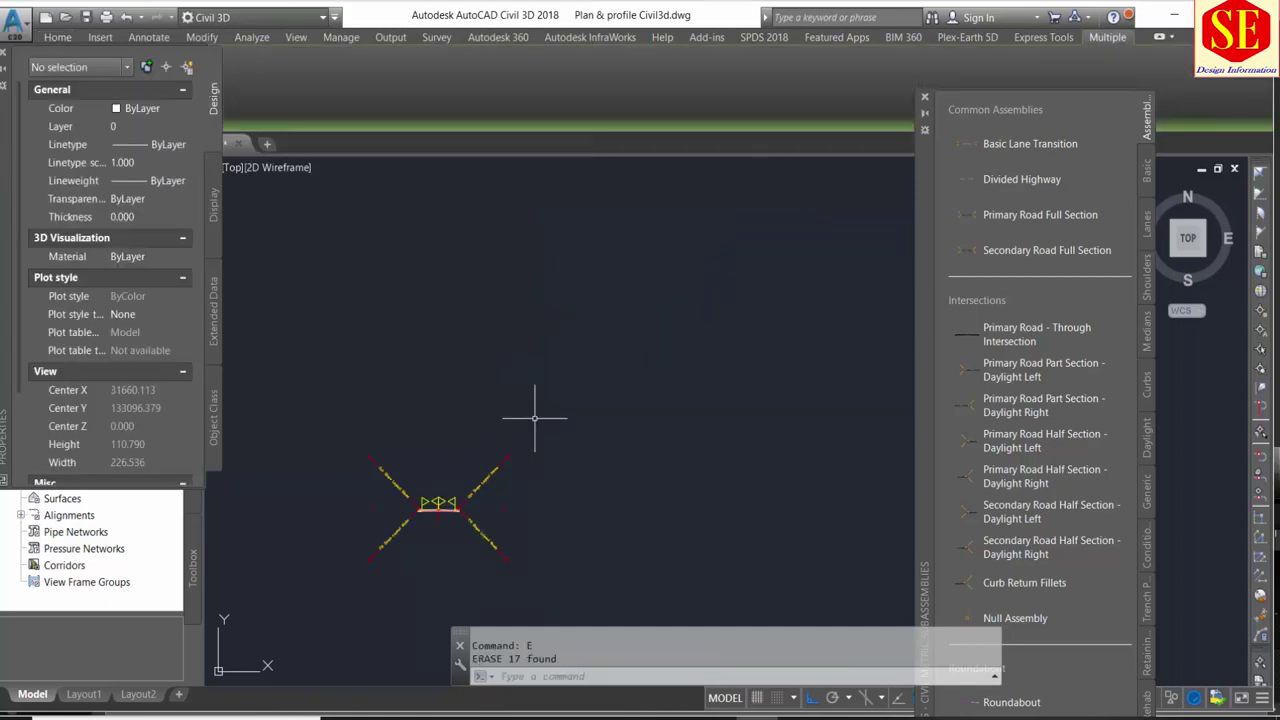
middle_click_drag(523, 429, 680, 429)
scroll(589, 427, "up", 4)
scroll(588, 380, "up", 2)
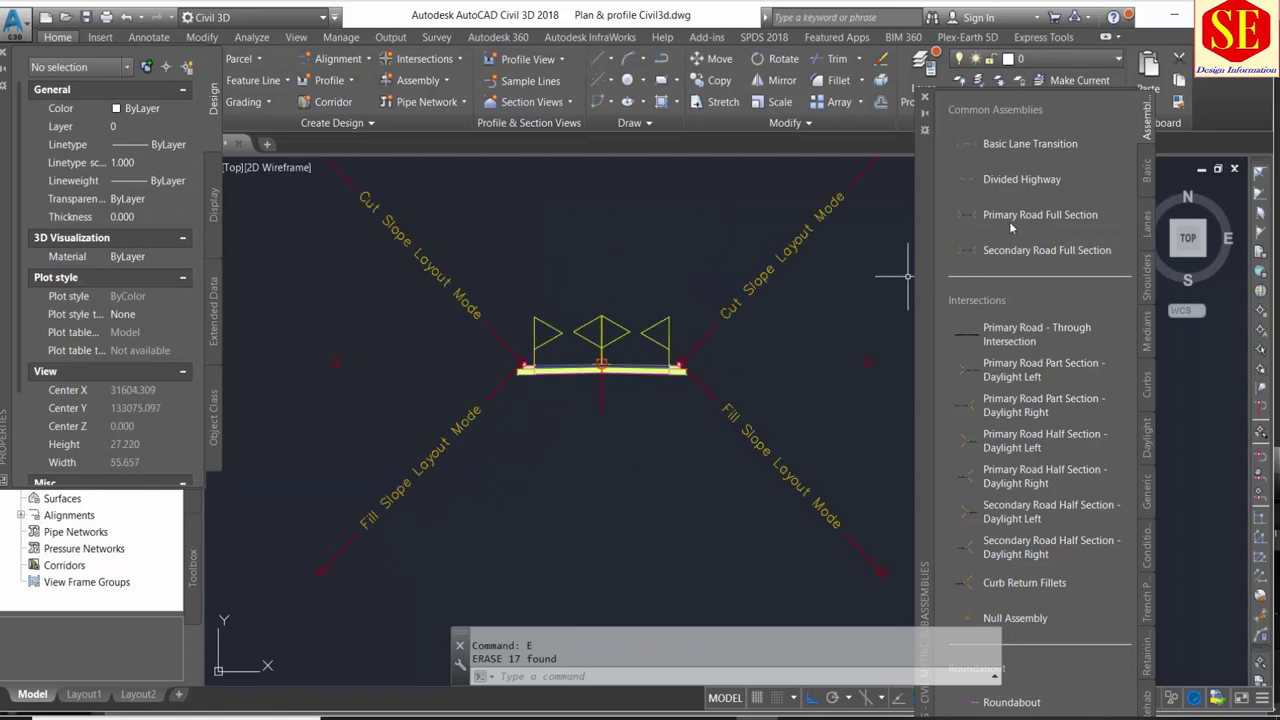
- Close the assemblies palette, cancel the pending Secondary Road Full Section insertion, and zoom in
left_click(1045, 250)
scroll(628, 355, "up", 1)
scroll(632, 368, "up", 3)
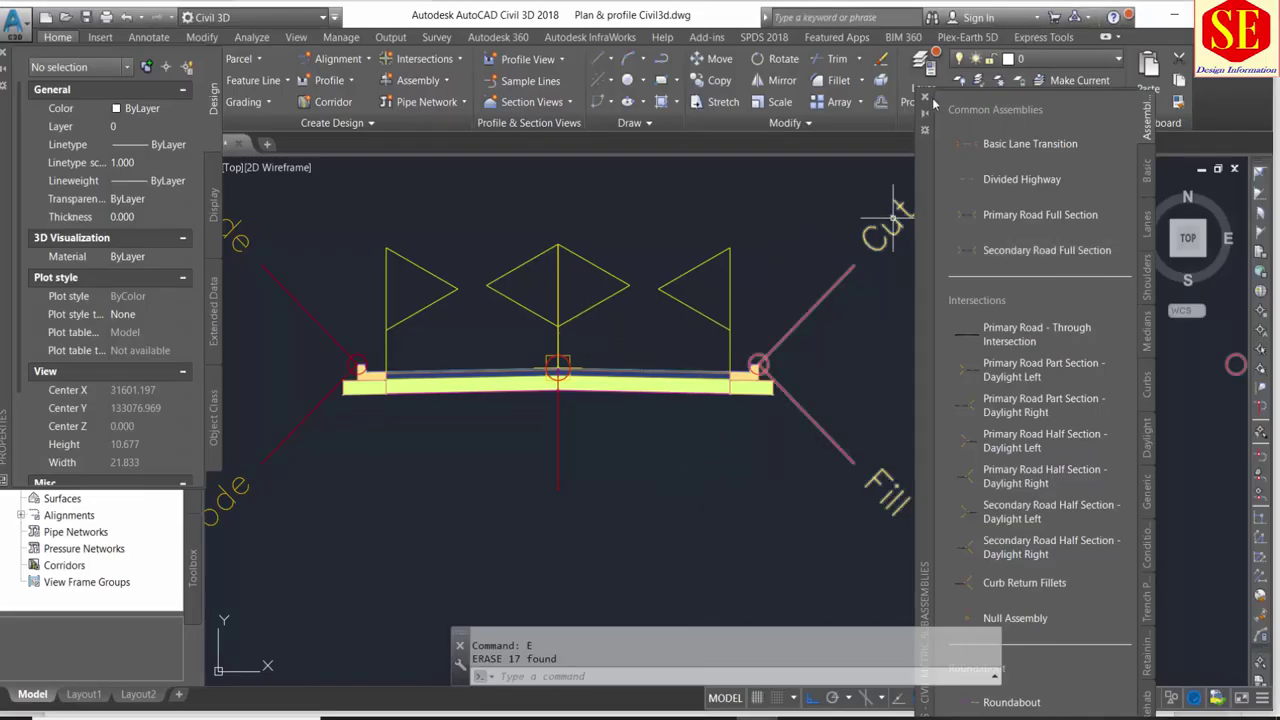
left_click(926, 101)
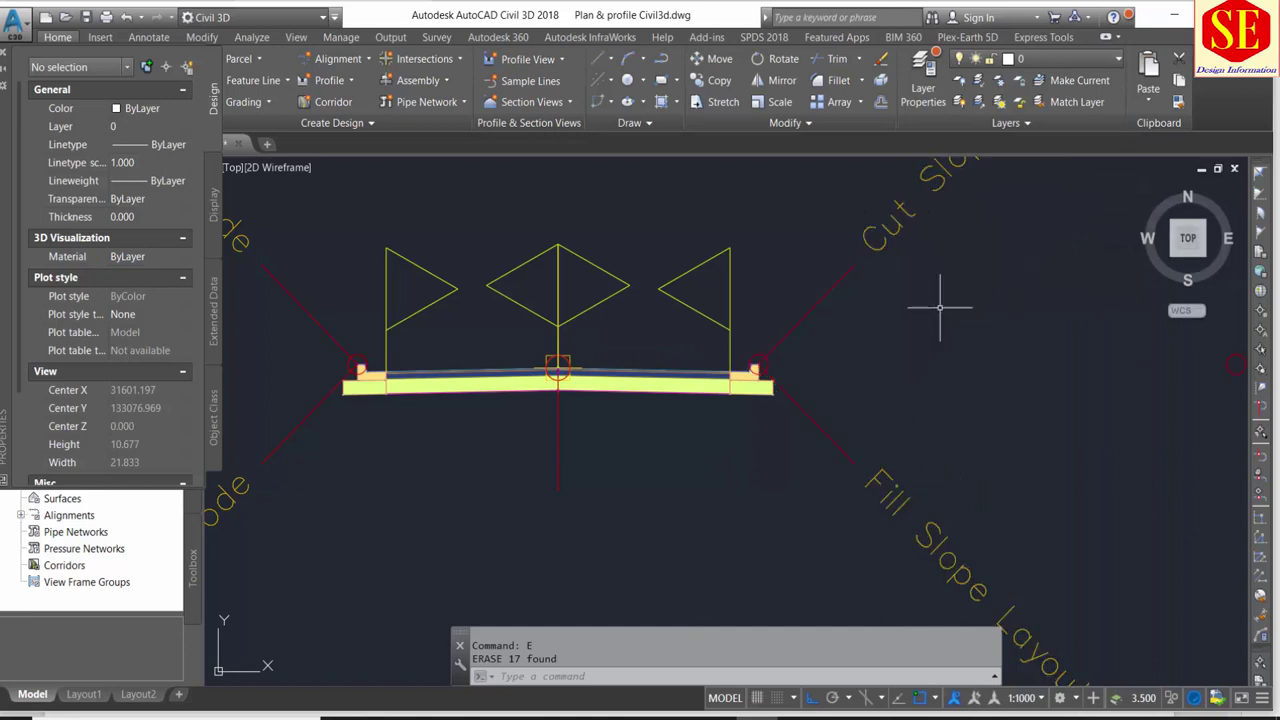
scroll(940, 307, "down", 2)
key("Escape")
scroll(760, 290, "up", 1)
scroll(771, 286, "up", 3)
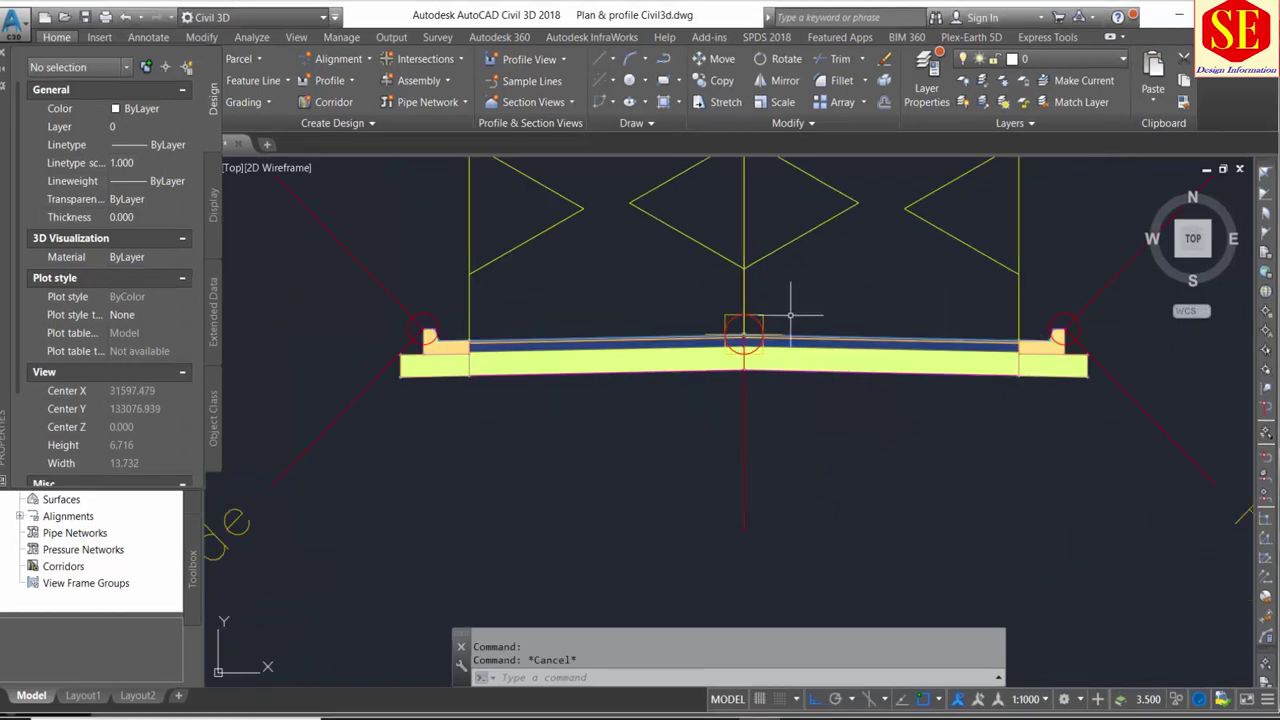
- Select the right lane and show its parameters: 3.600m width, 0.100m base depth
left_click(795, 352)
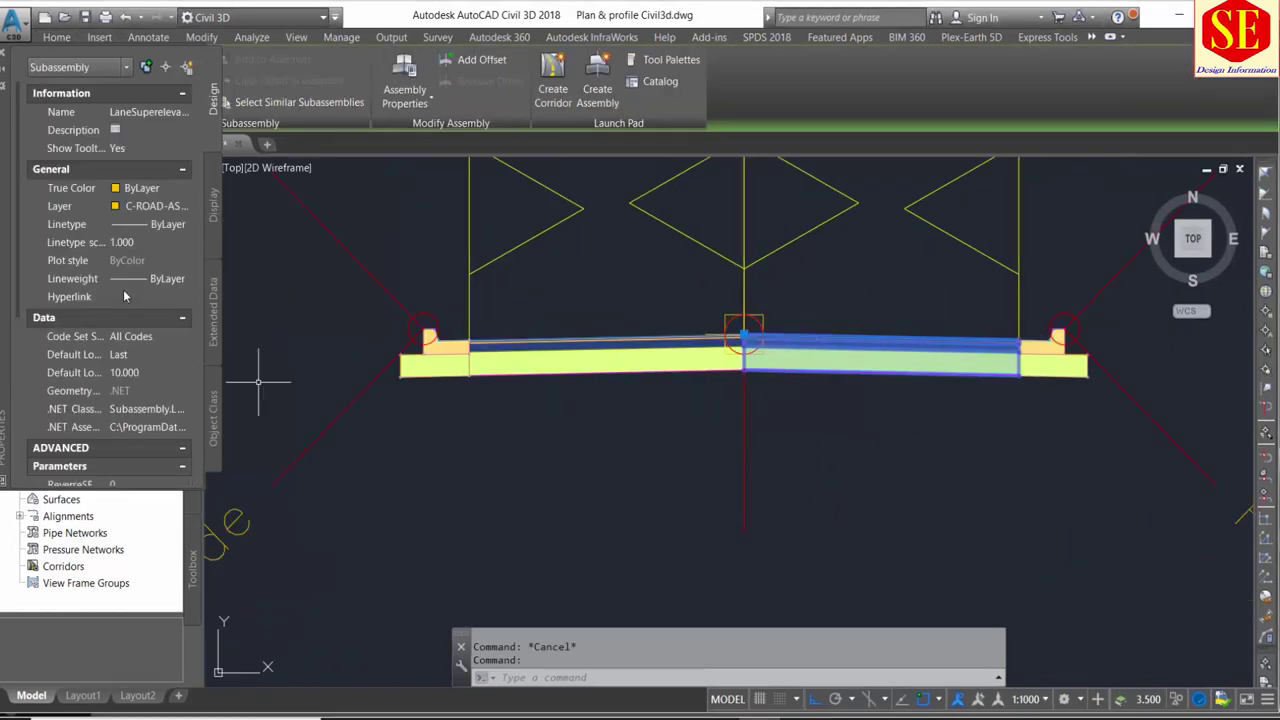
scroll(124, 285, "down", 3)
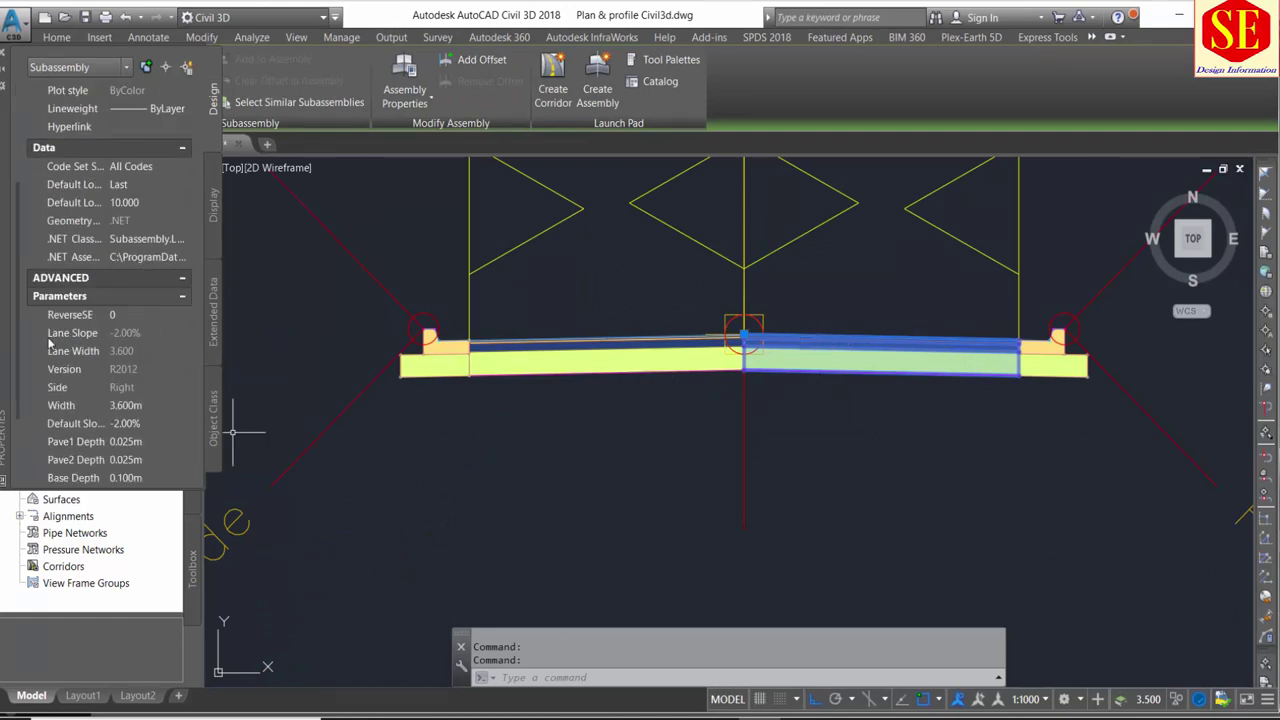
scroll(118, 340, "down", 2)
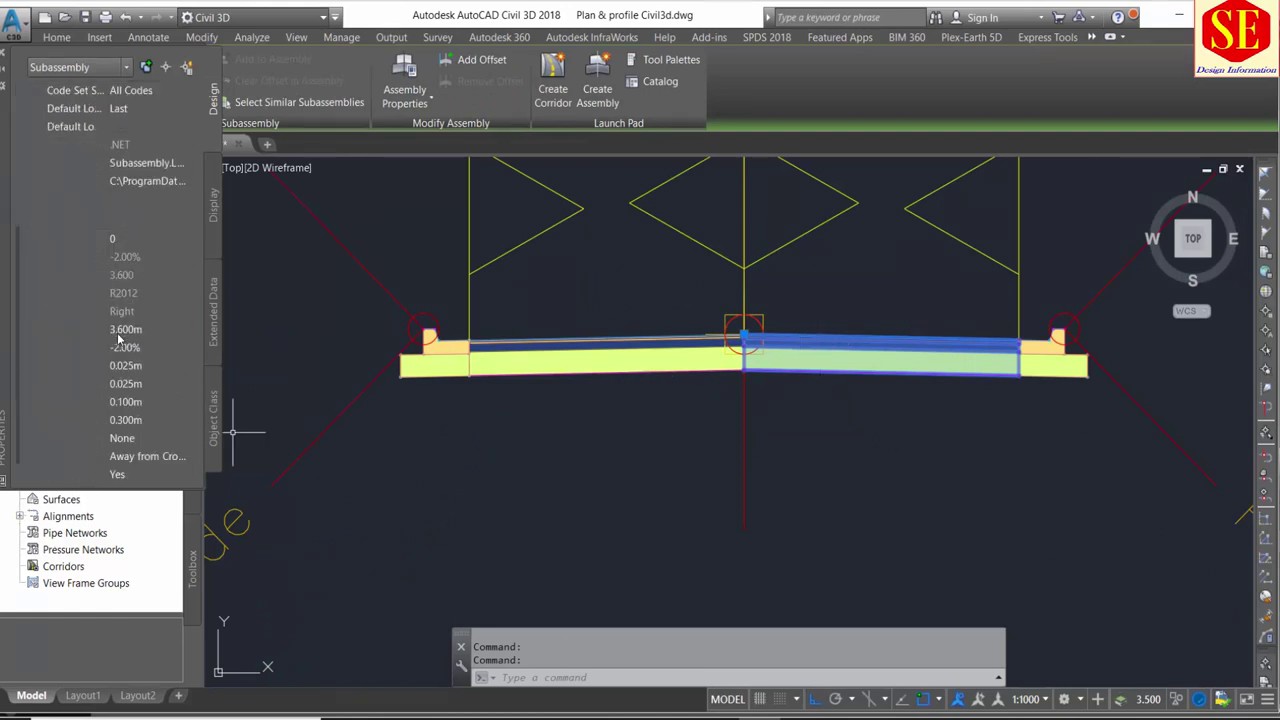
scroll(118, 340, "down", 1)
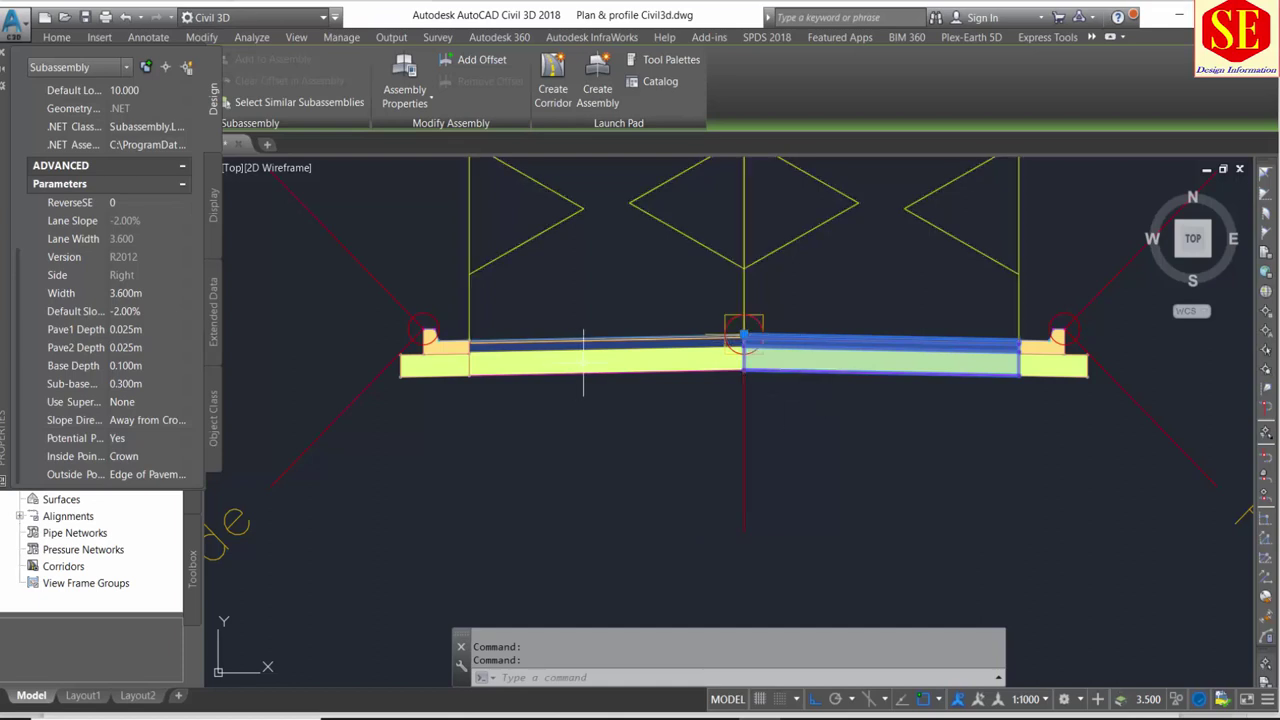
- Select both the right and left lane subassemblies and scroll to their Parameters
left_click(744, 338)
left_click(744, 334)
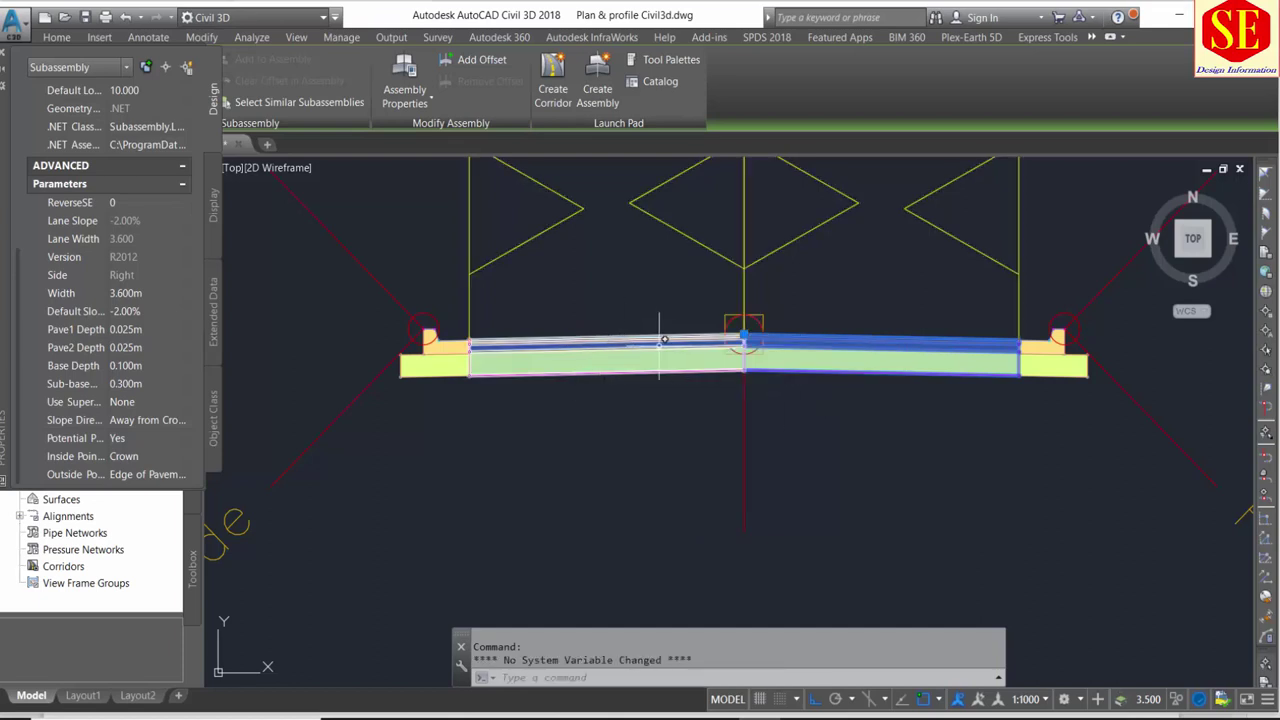
left_click(620, 350)
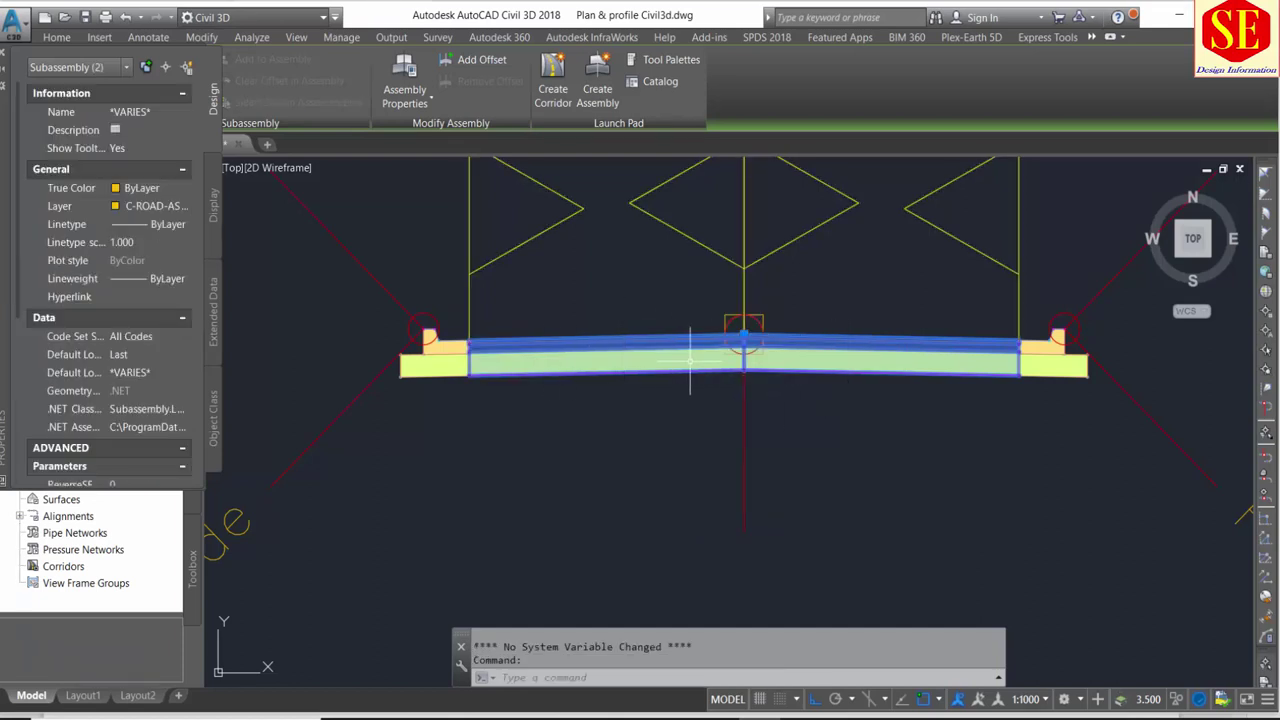
scroll(161, 372, "down", 2)
scroll(159, 373, "down", 2)
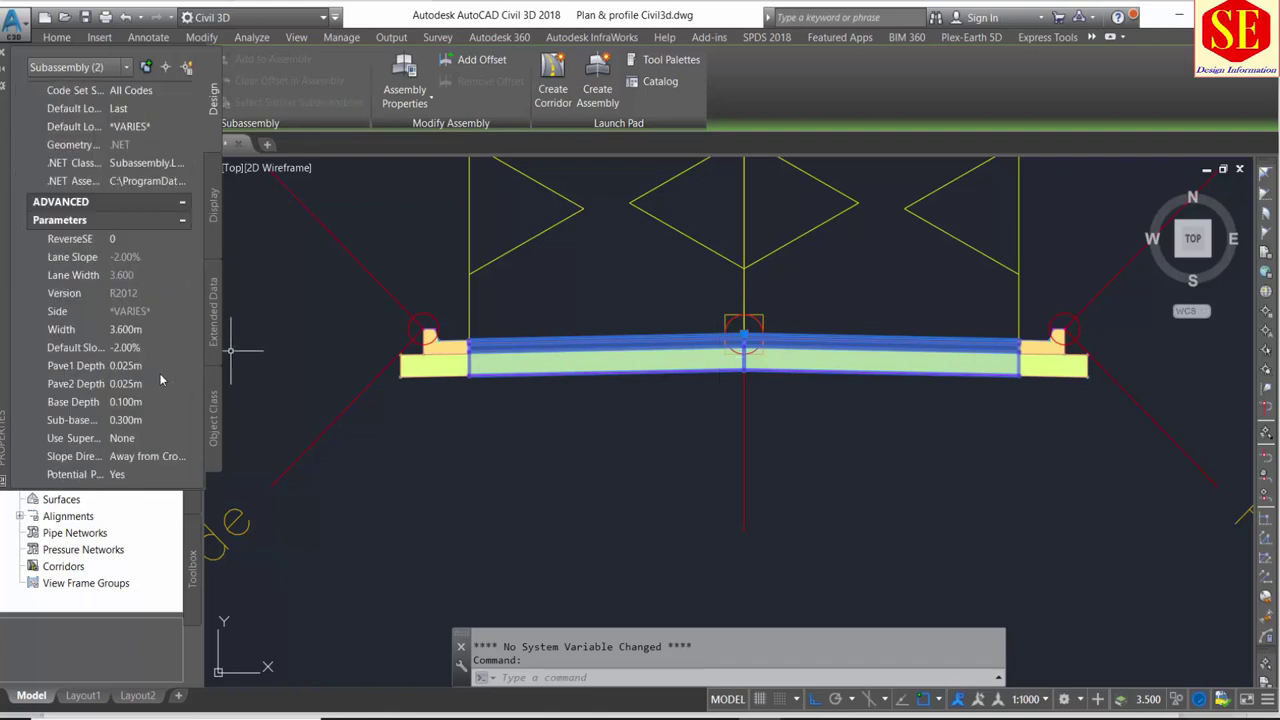
- Set both lanes' width to 11.775m, checking it against Typical.pdf
left_click(167, 334)
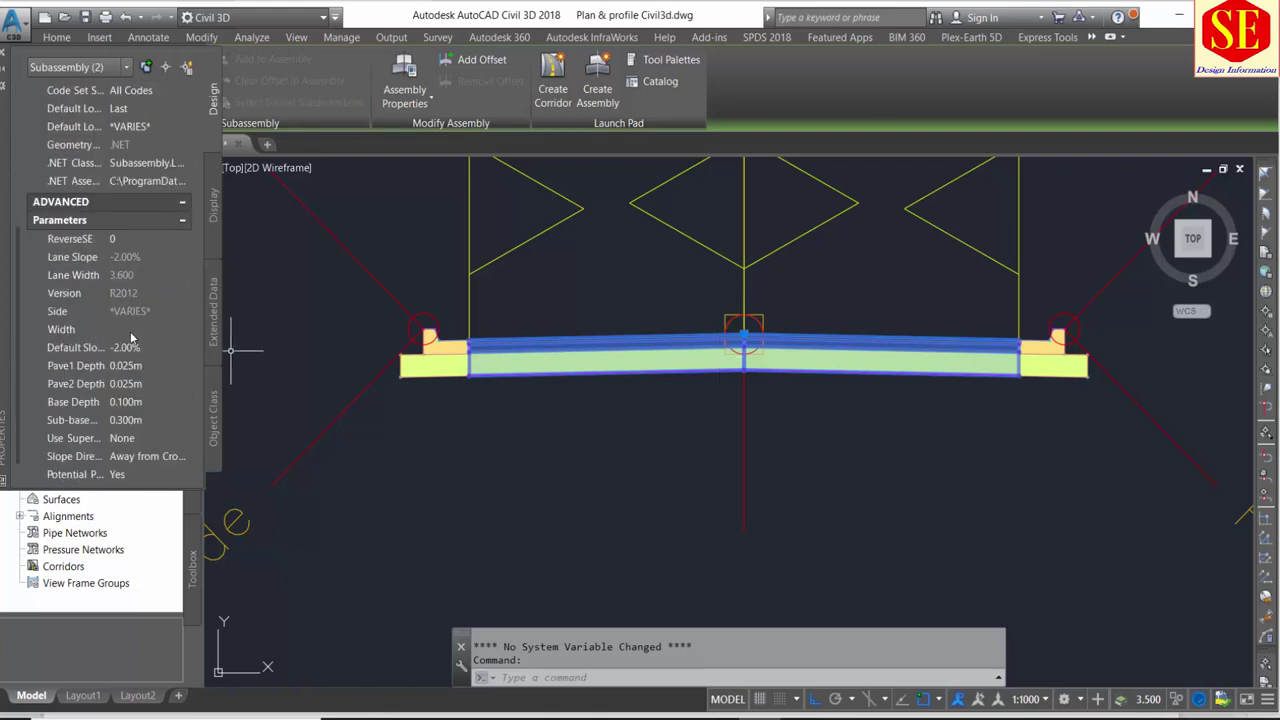
type("11.775")
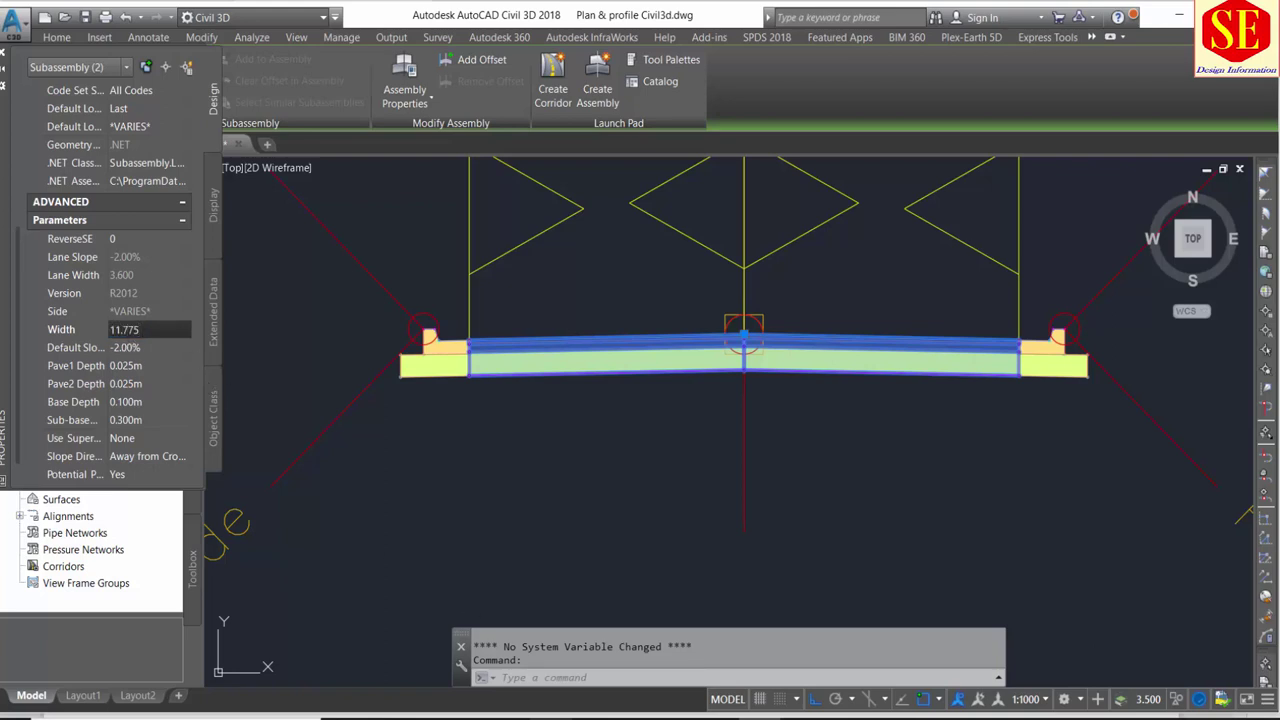
key("alt+Tab")
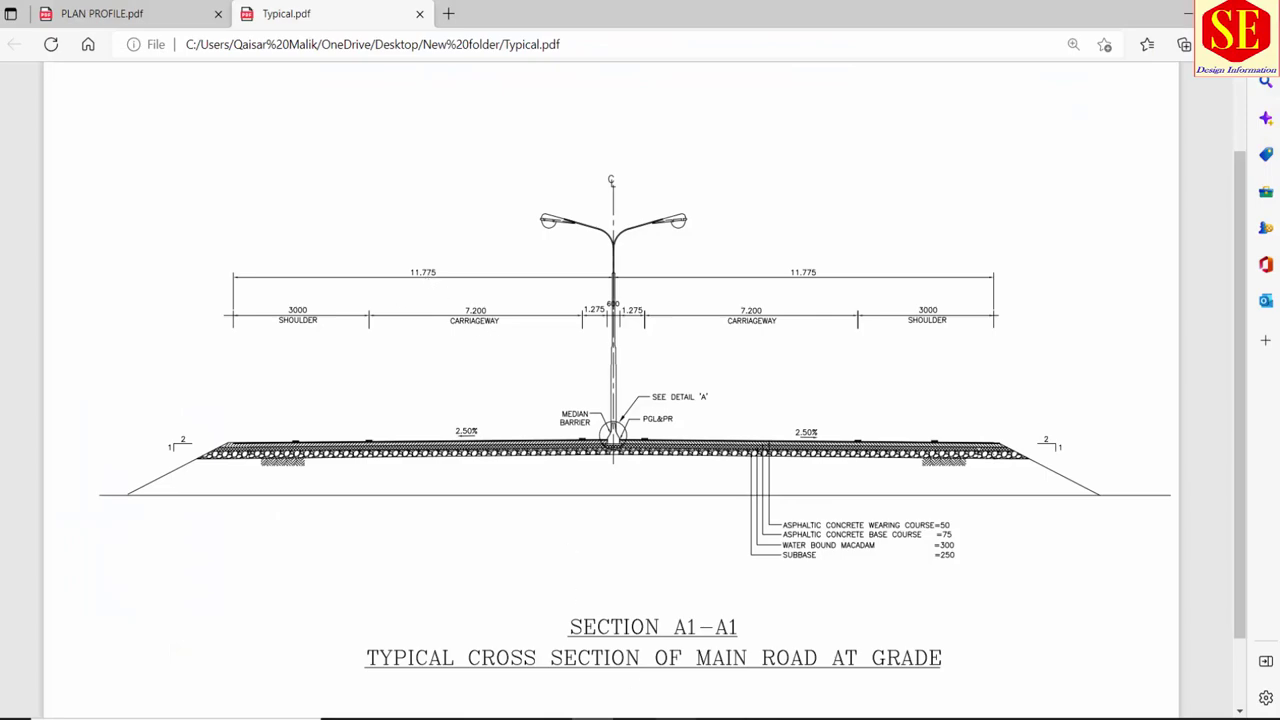
key("alt+Tab")
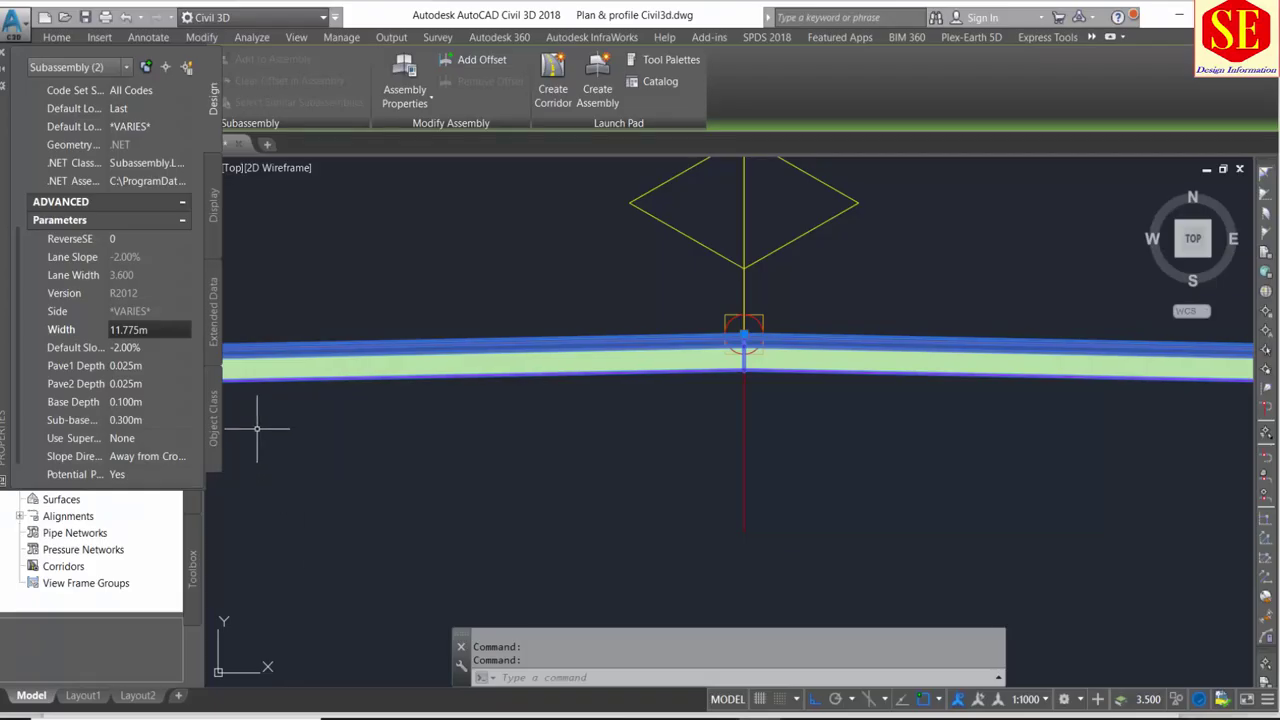
left_click(141, 347)
key("Return")
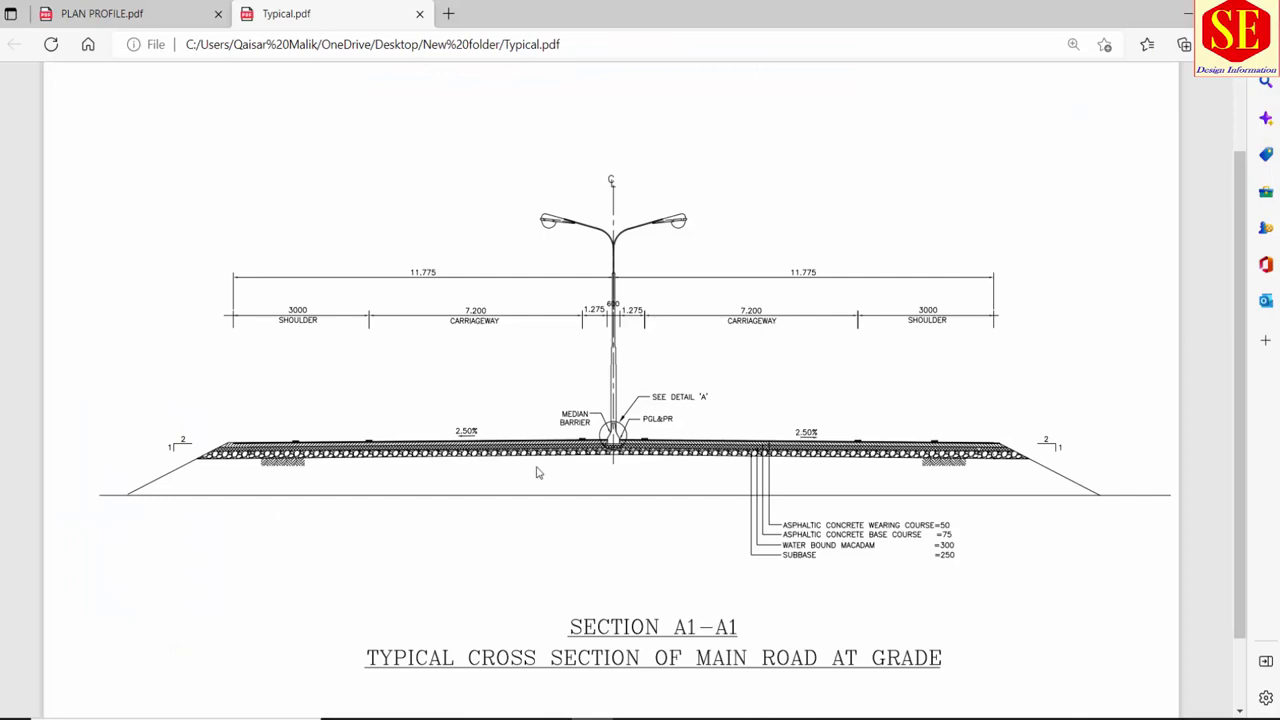
key("alt+Tab")
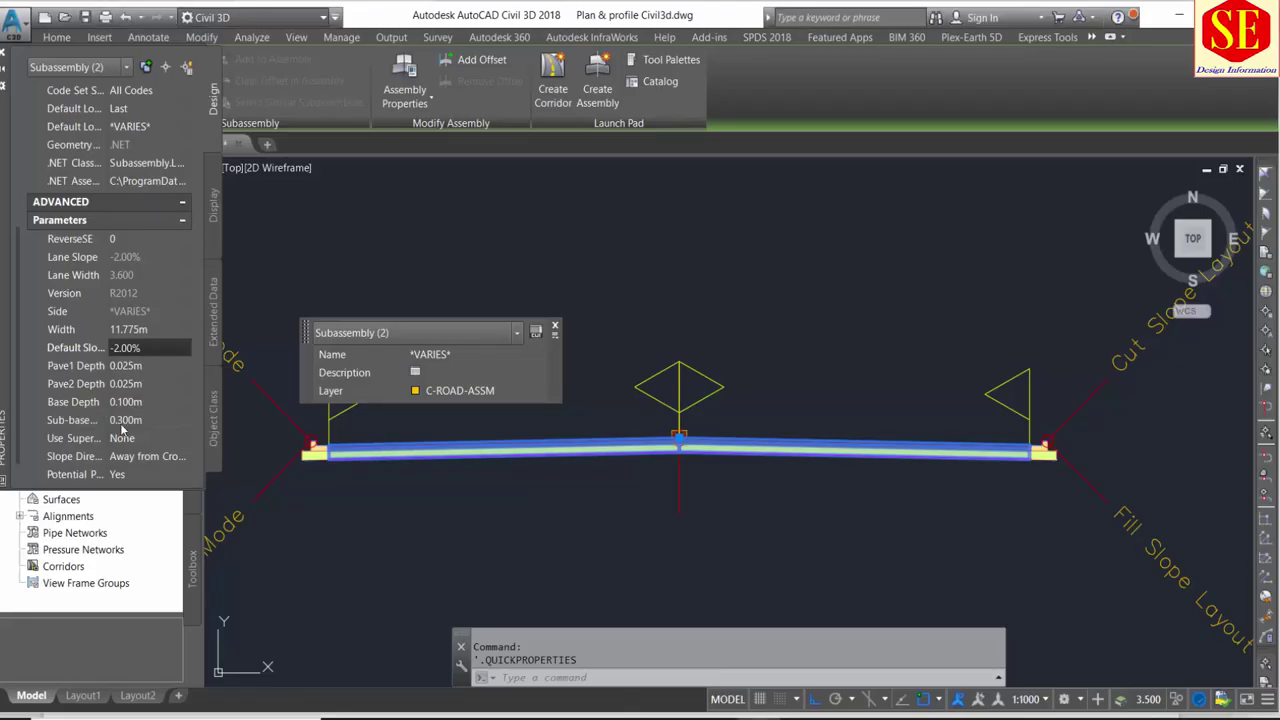
- Set the lanes' default slope to -2.50% and Pave1 Depth to 0.050m
double_click(127, 347)
type("--2")
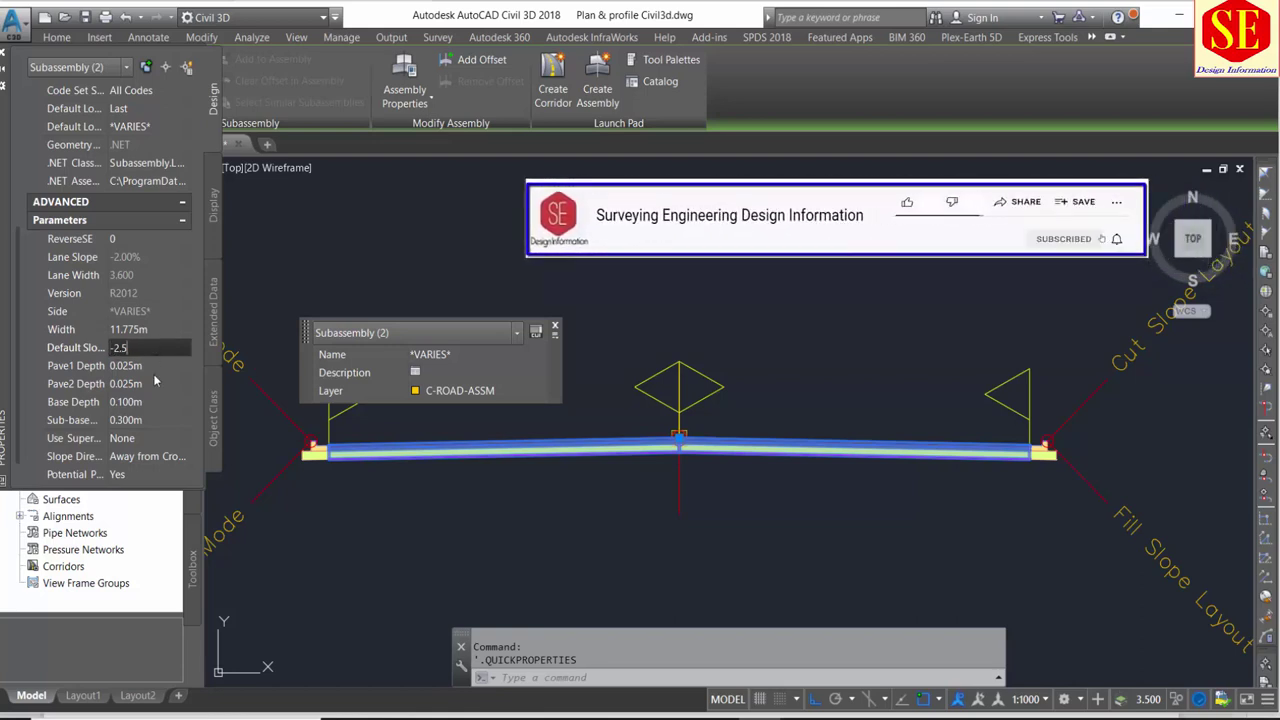
left_click(155, 368)
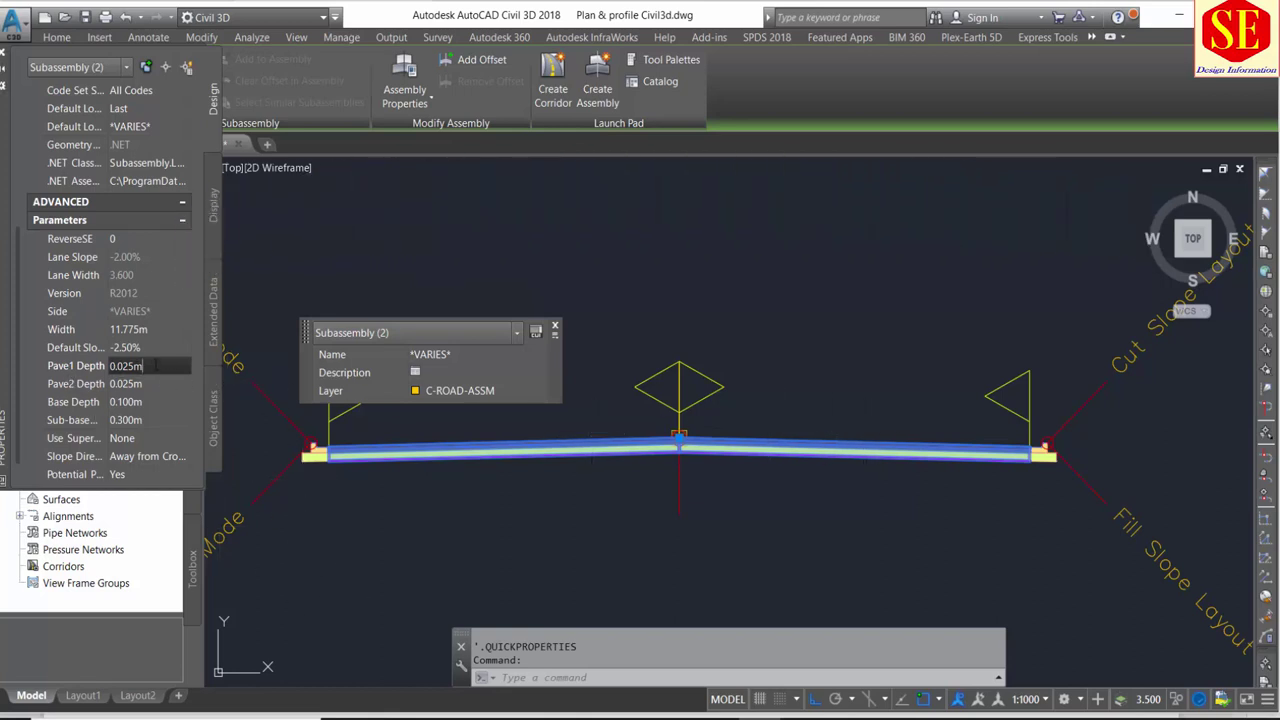
left_click(90, 373)
type("0.05")
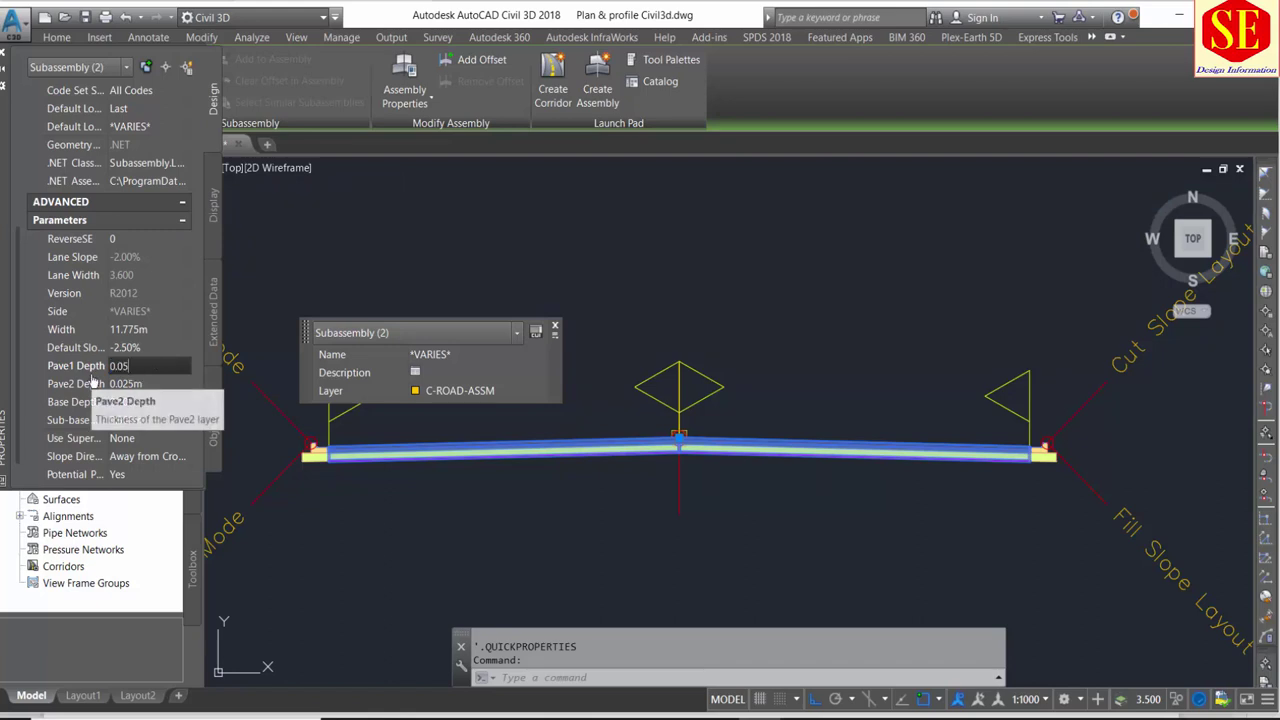
key("Return")
- Set Pave2 Depth to 0.075m, Base Depth 0.300m and sub-base depth 0.25m
left_click(123, 389)
type("0")
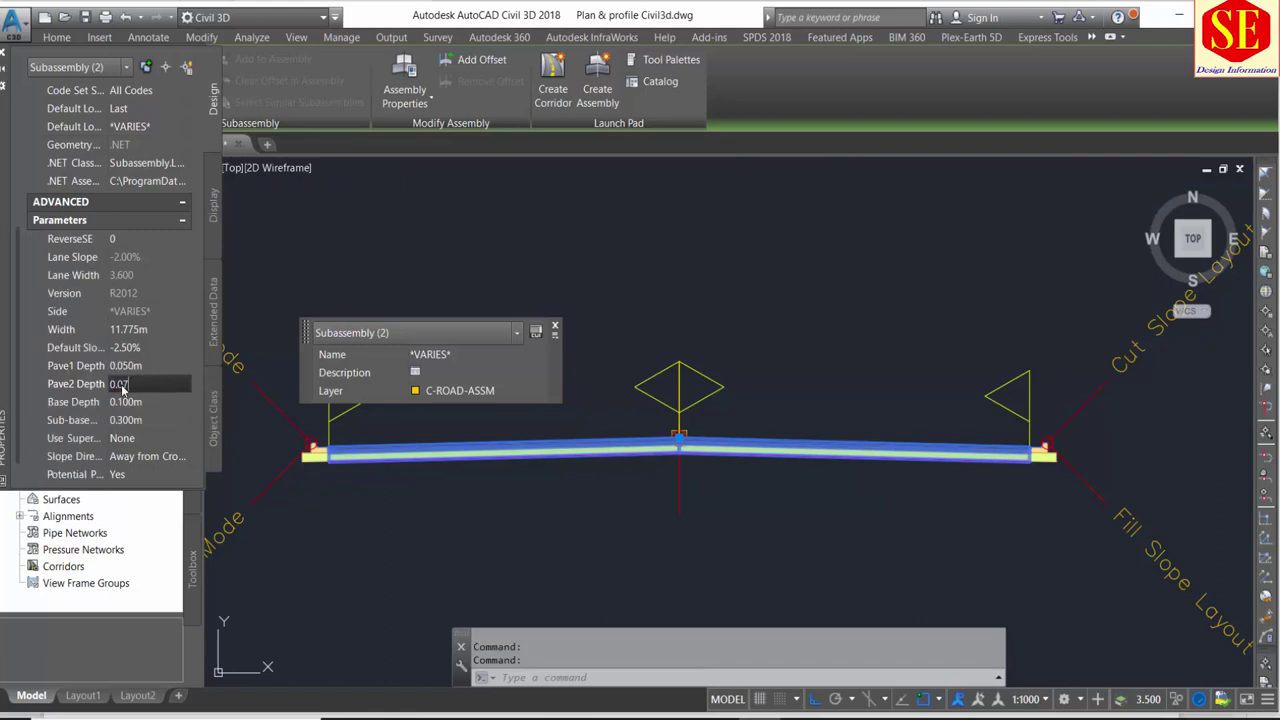
type("5m")
left_click(140, 402)
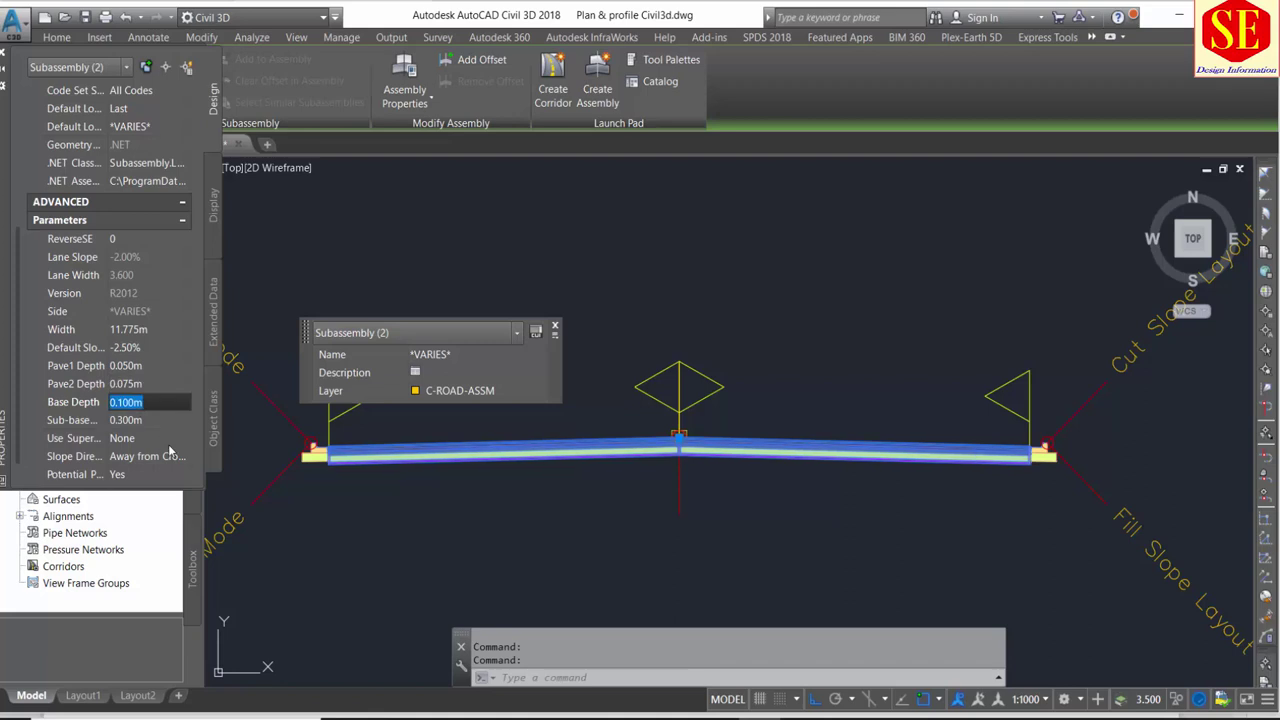
type("0.3")
left_click(143, 420)
type("0.25")
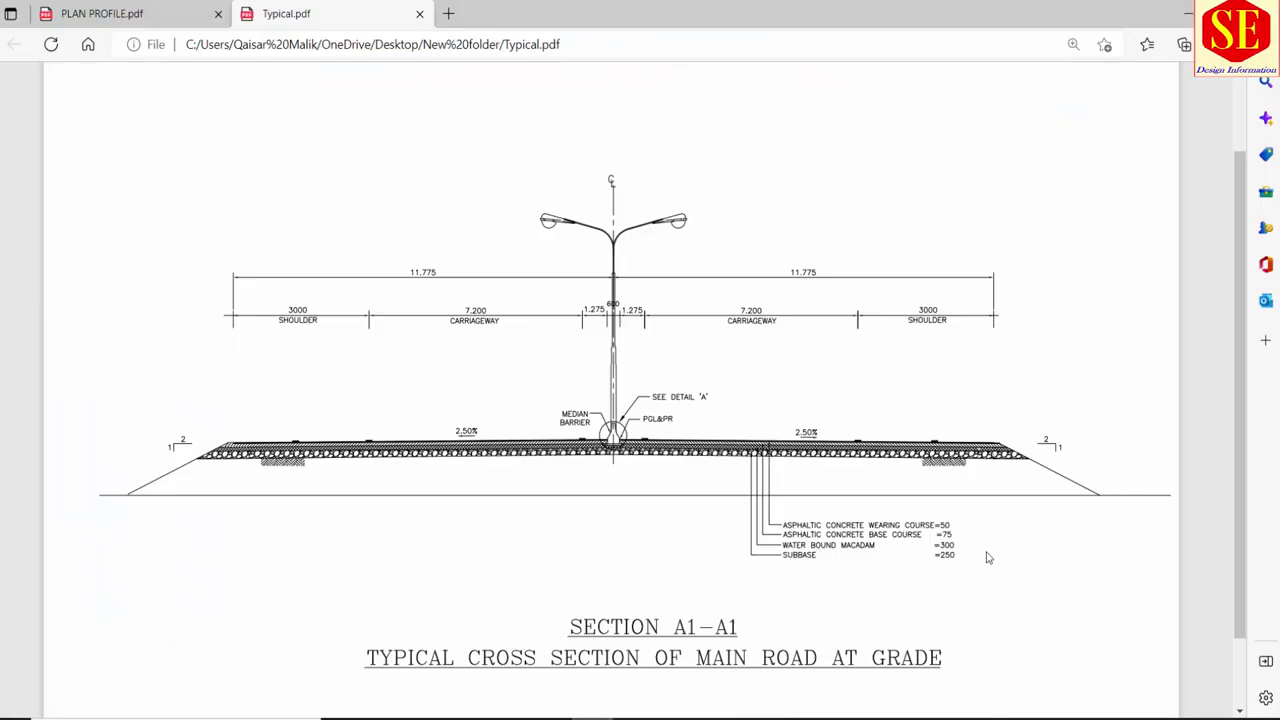
- Zoom into Typical.pdf's layer table to confirm the 250 subbase thickness
scroll(987, 557, "up", 1, "ctrl")
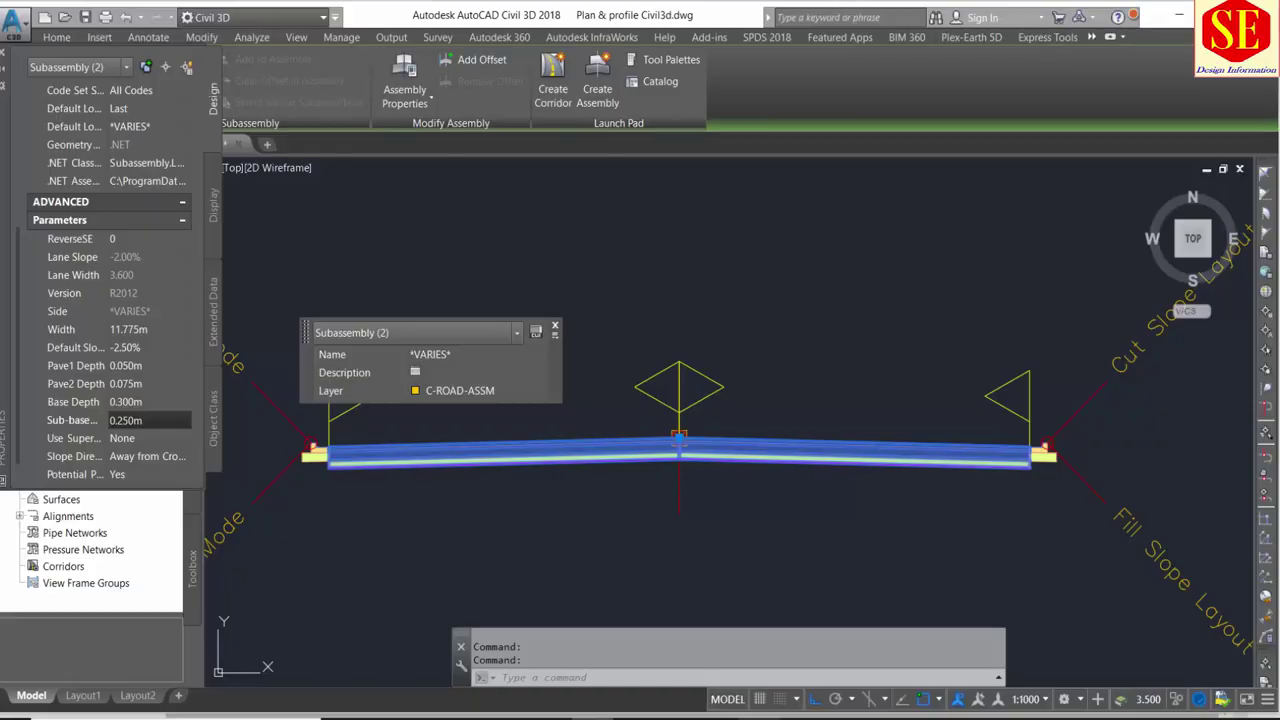
scroll(300, 428, "up", 2)
scroll(245, 420, "up", 2)
scroll(78, 432, "down", 1)
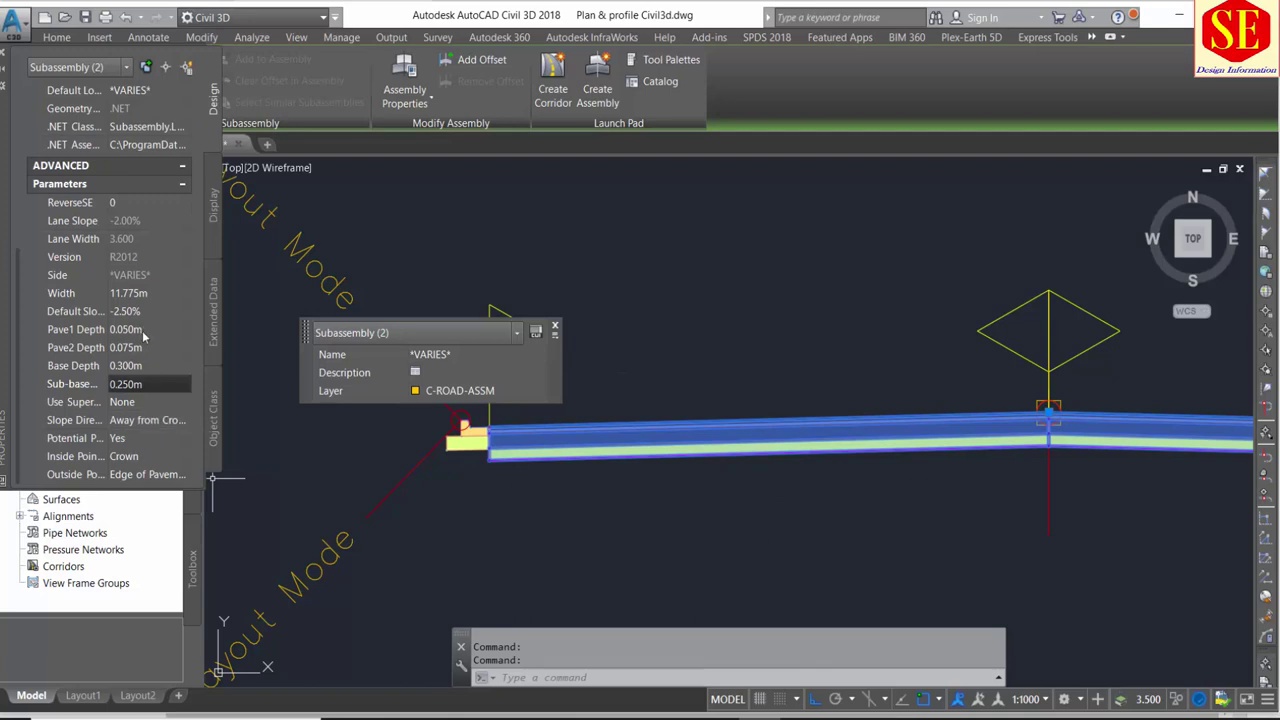
scroll(651, 510, "down", 1)
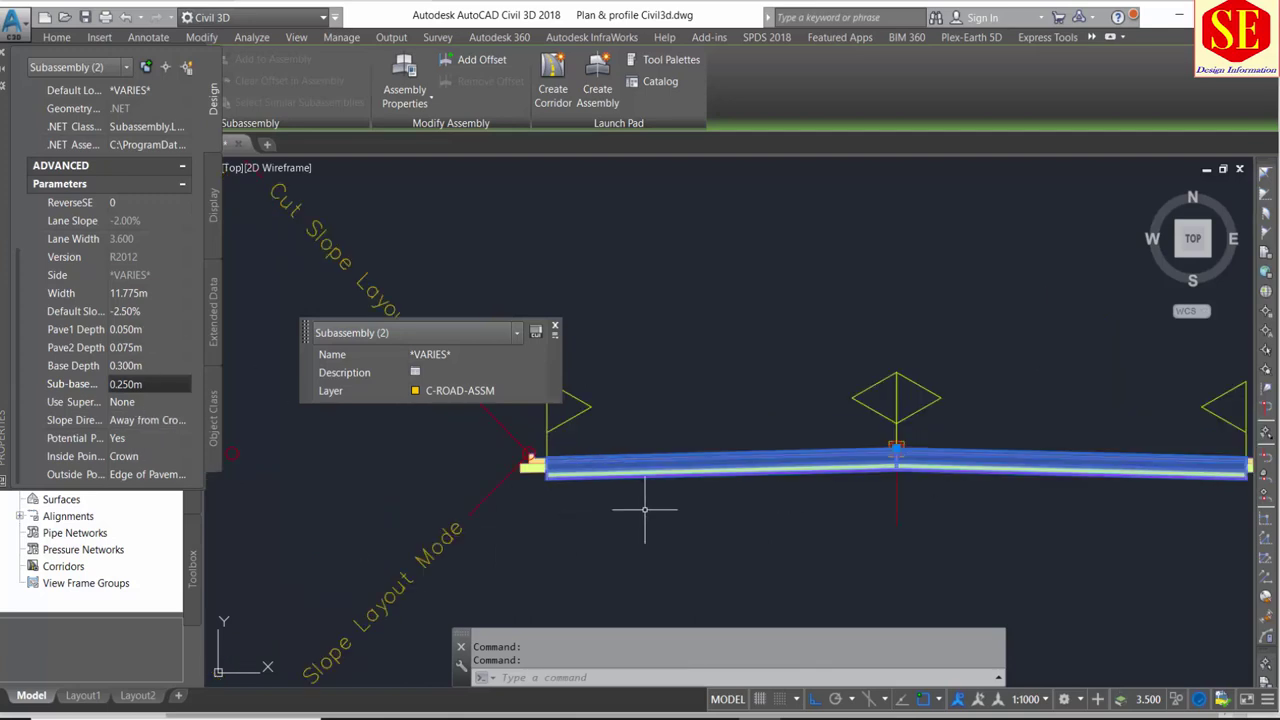
key("Escape")
scroll(920, 472, "up", 2)
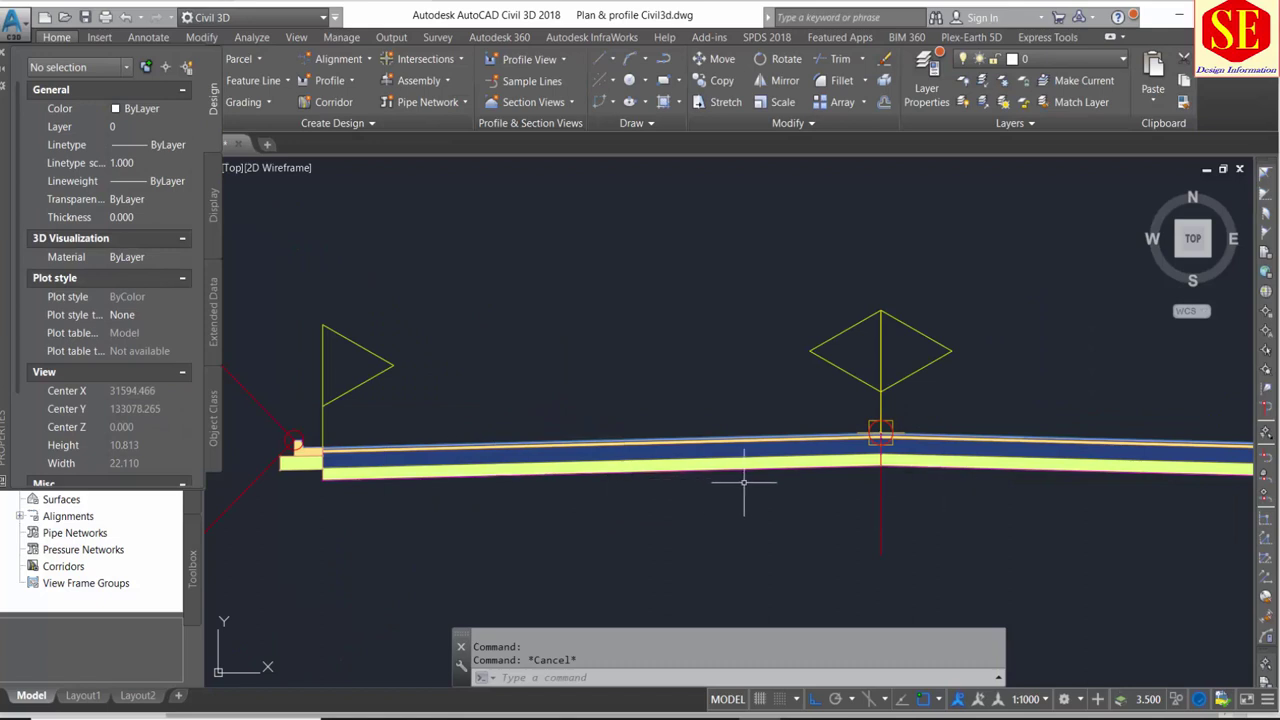
scroll(792, 482, "down", 1)
scroll(343, 486, "up", 2)
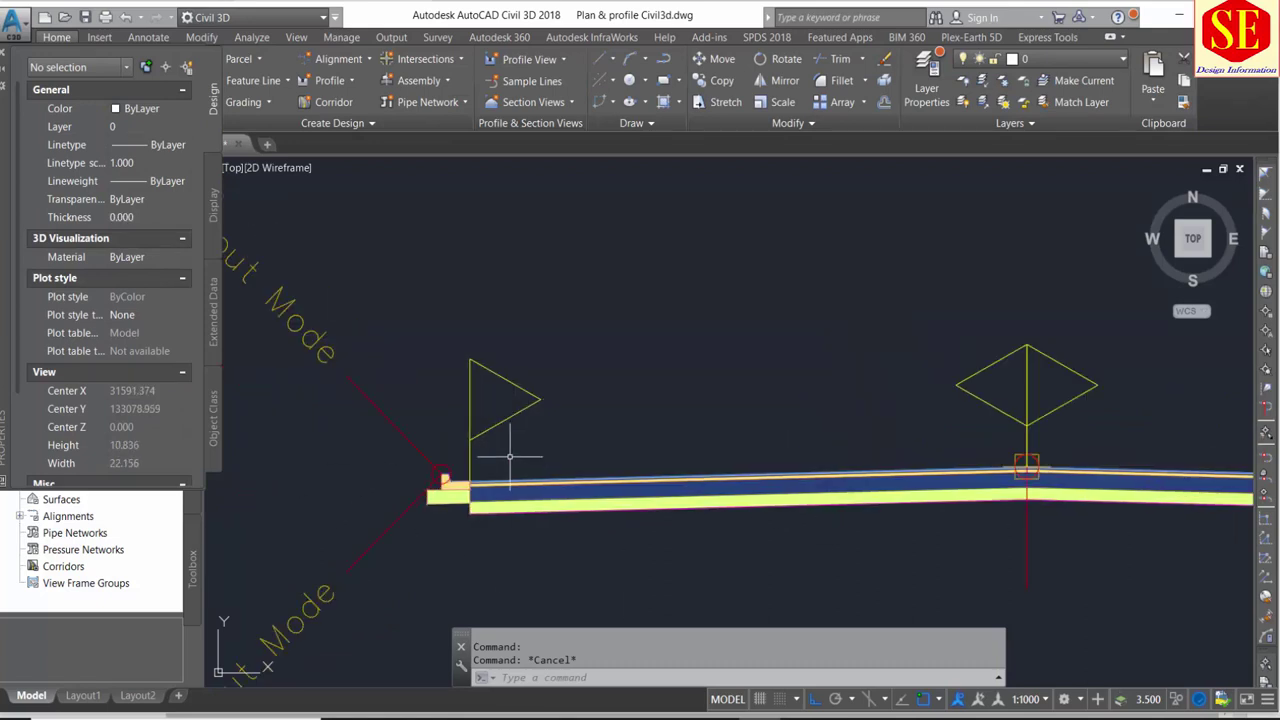
scroll(452, 495, "up", 1)
left_click(452, 476)
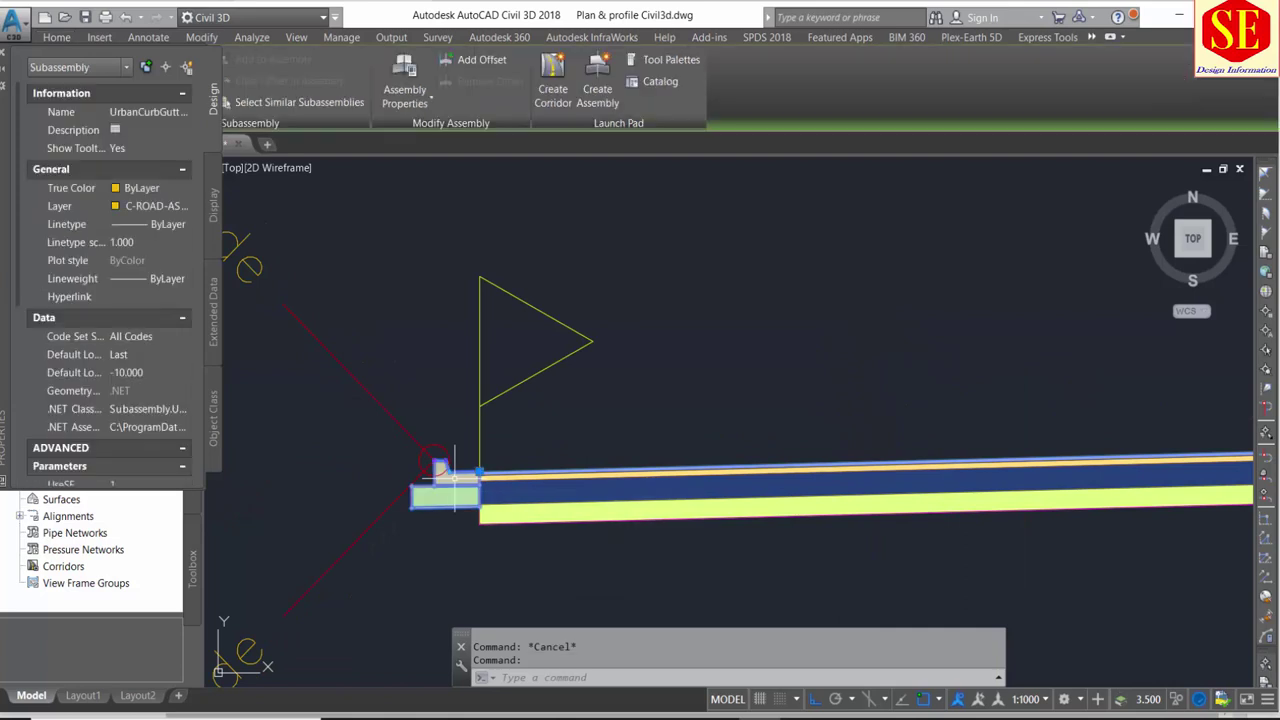
scroll(107, 378, "down", 3)
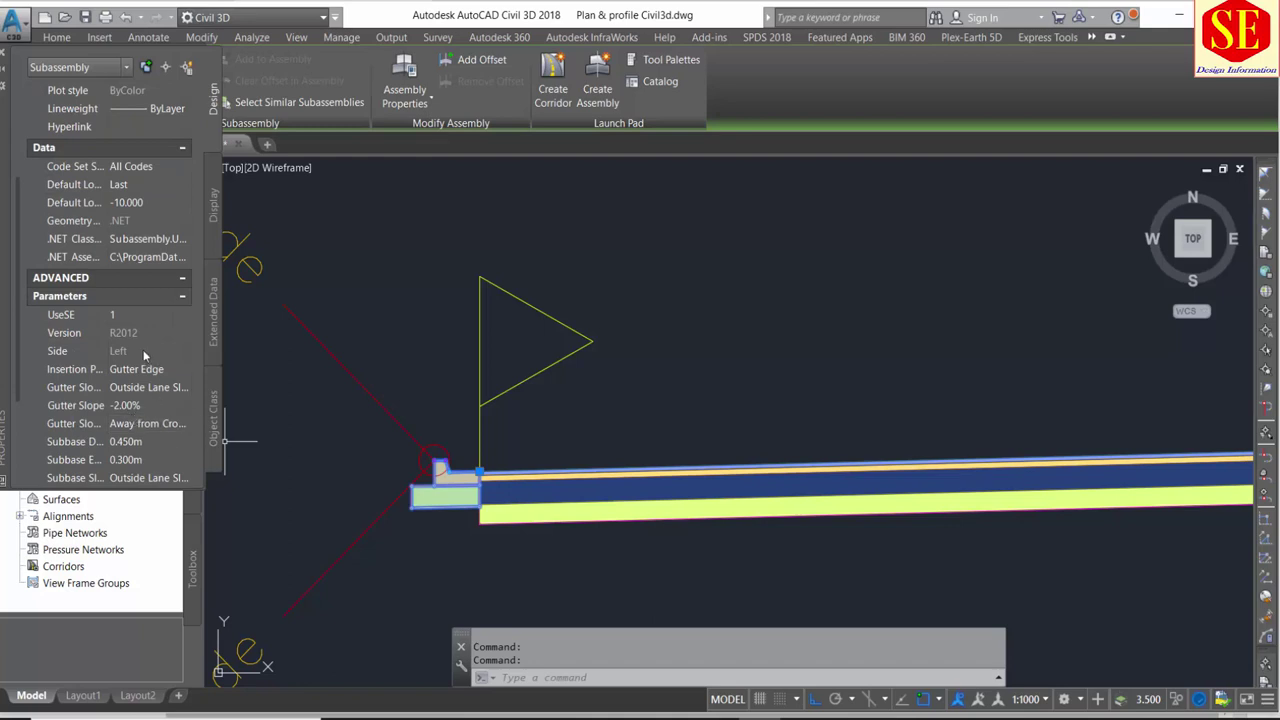
scroll(150, 402, "down", 3)
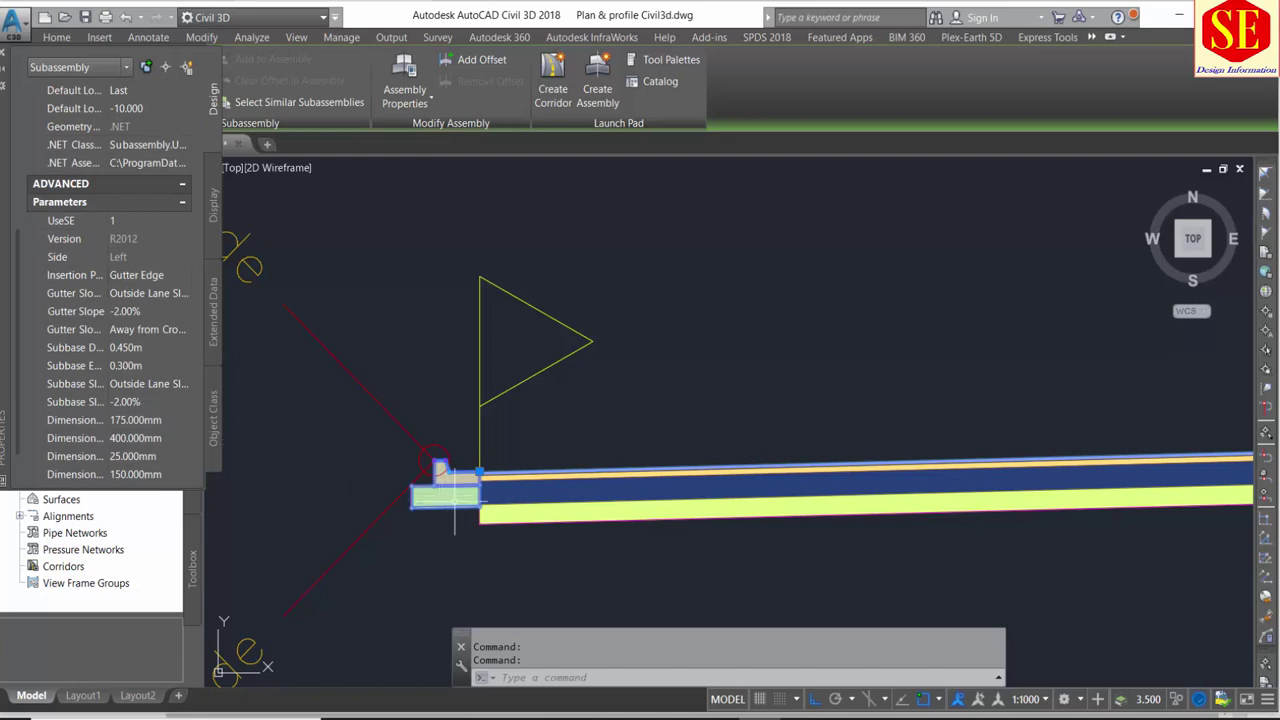
scroll(689, 473, "down", 2)
mouse_move(1064, 453)
middle_mouse_down()
mouse_move(1018, 453)
mouse_move(1143, 414)
mouse_move(900, 409)
middle_mouse_up()
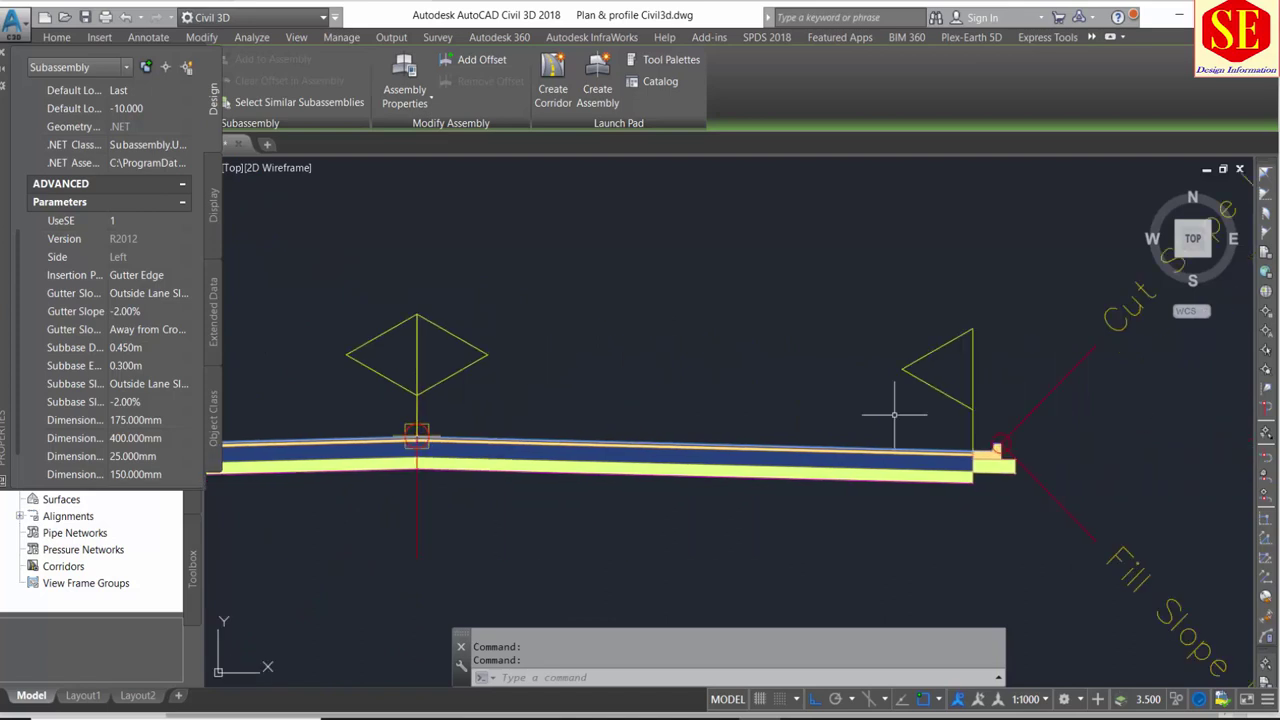
scroll(1043, 451, "up", 2)
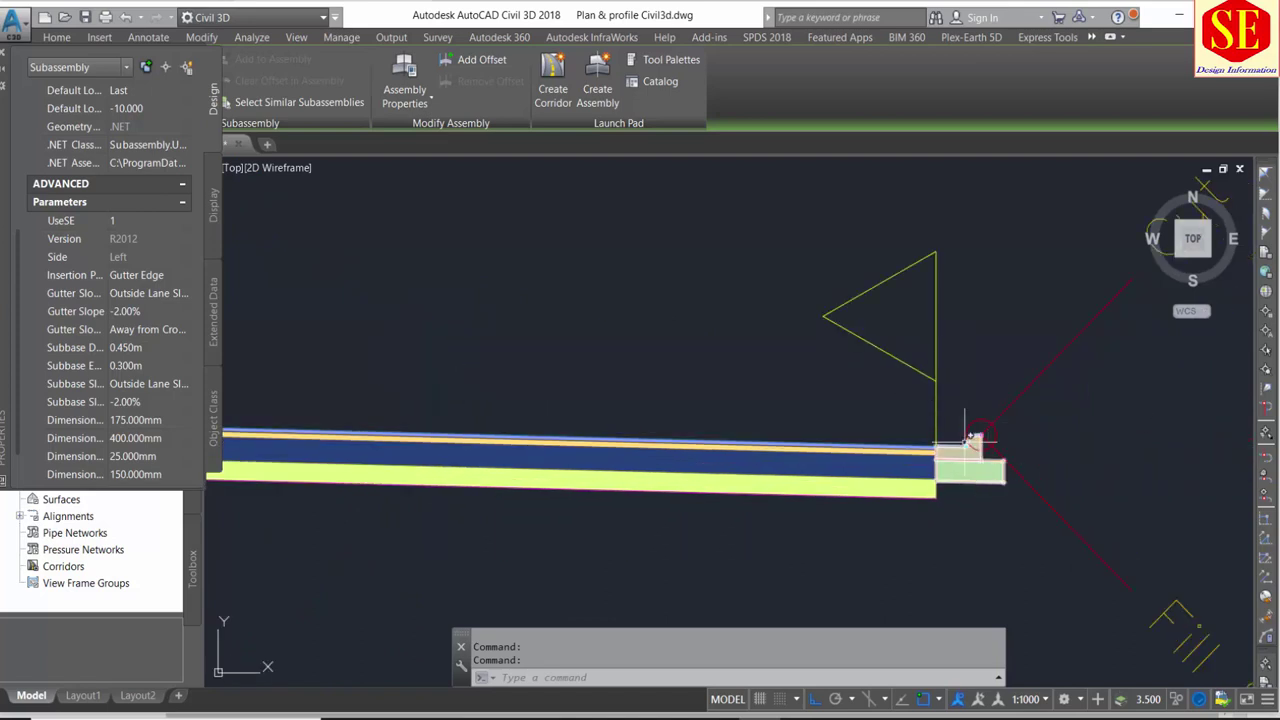
scroll(972, 445, "down", 3)
key("Escape")
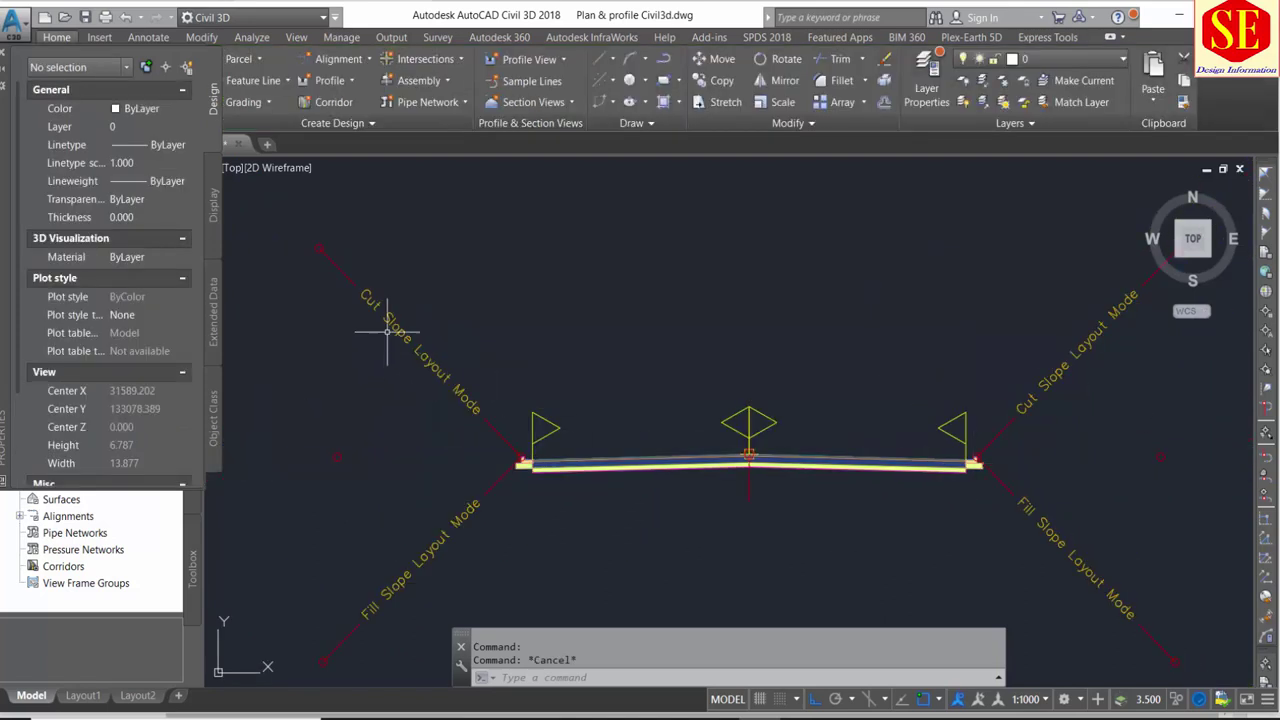
- Select both left and right cut/fill slope subassemblies and scroll to their Parameters
left_click(380, 314)
left_click(1052, 374)
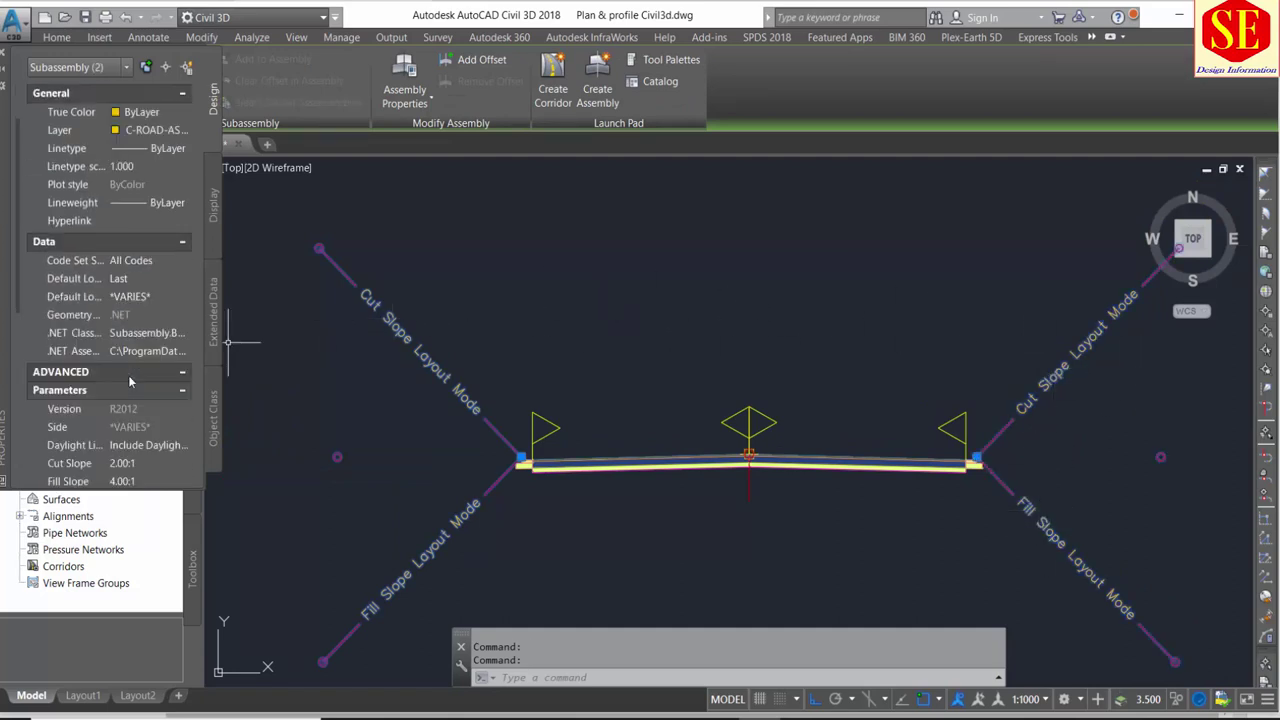
scroll(128, 380, "down", 1)
scroll(128, 380, "down", 5)
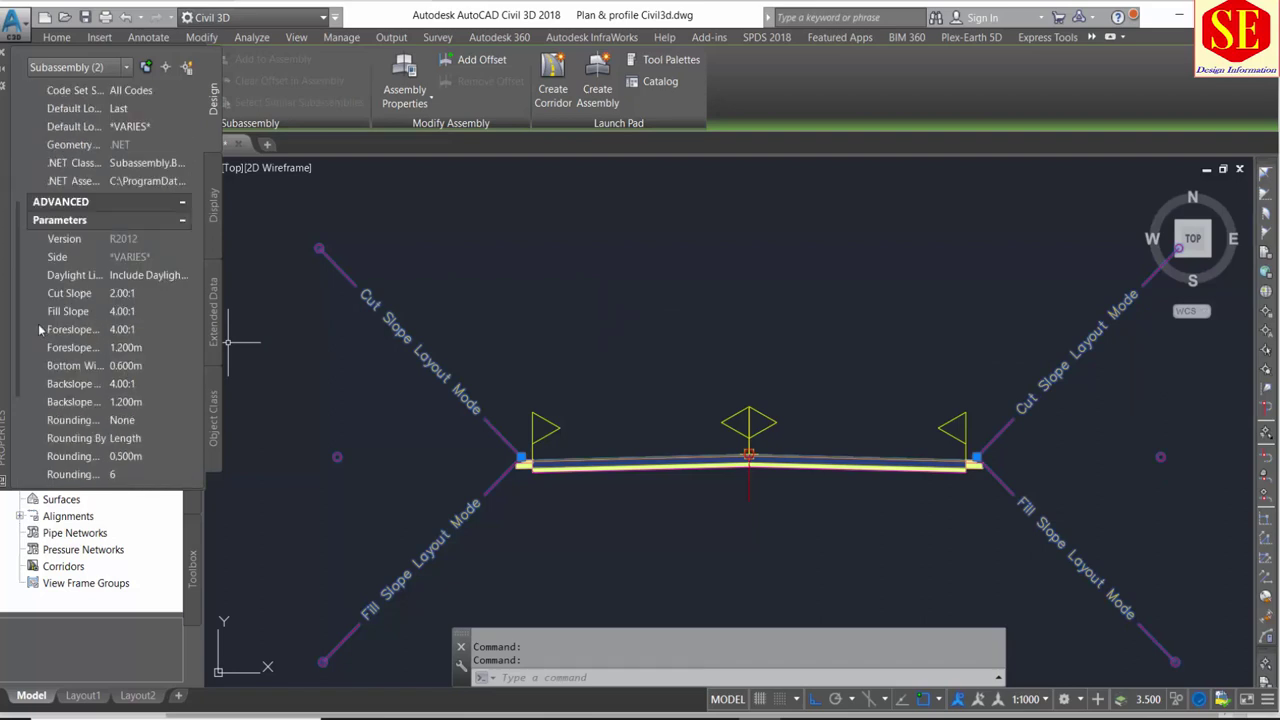
- Set the daylight Fill Slope and Foreslope both to 2.00:1
left_click(116, 314)
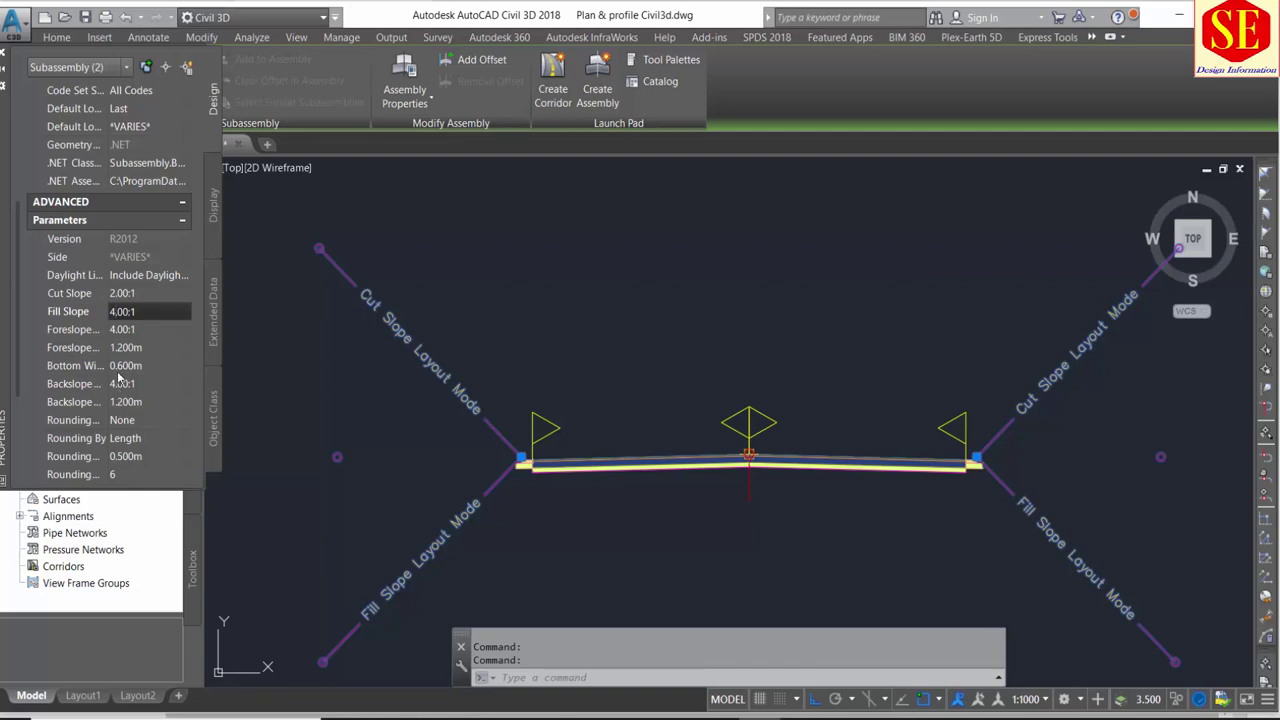
key("BackSpace")
type("2")
left_click(130, 330)
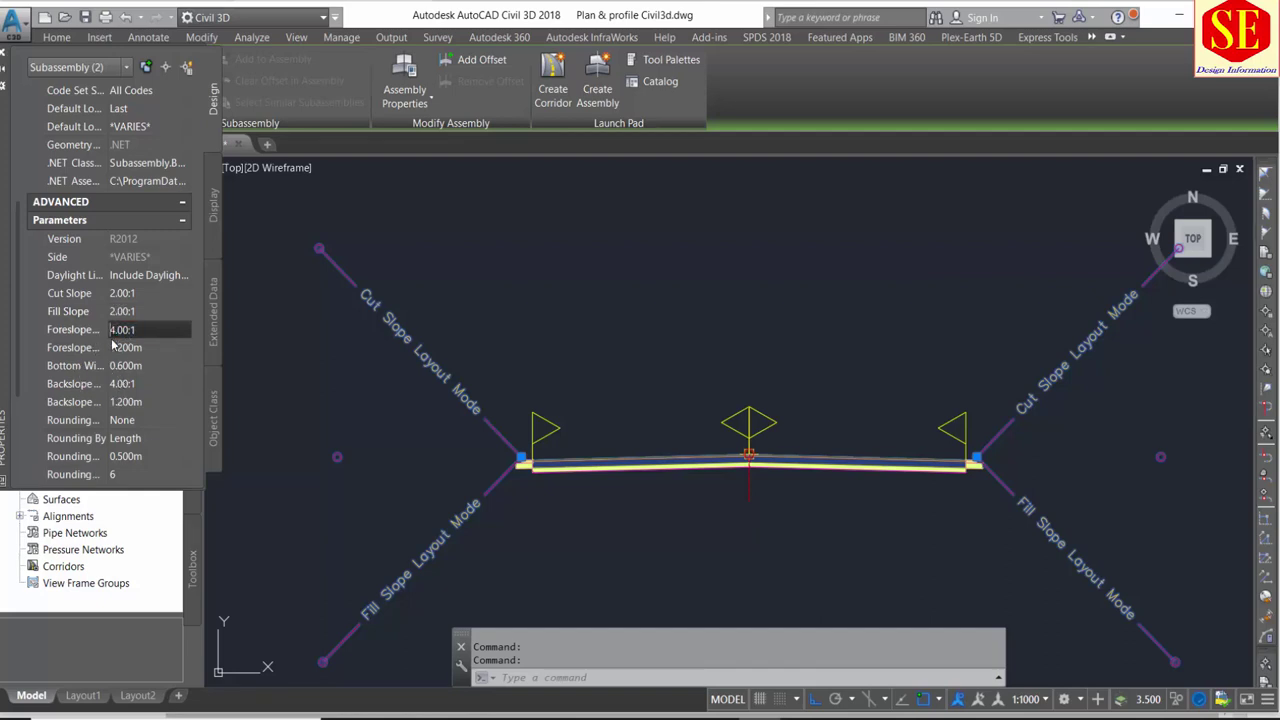
key("BackSpace")
type("2")
left_click(147, 312)
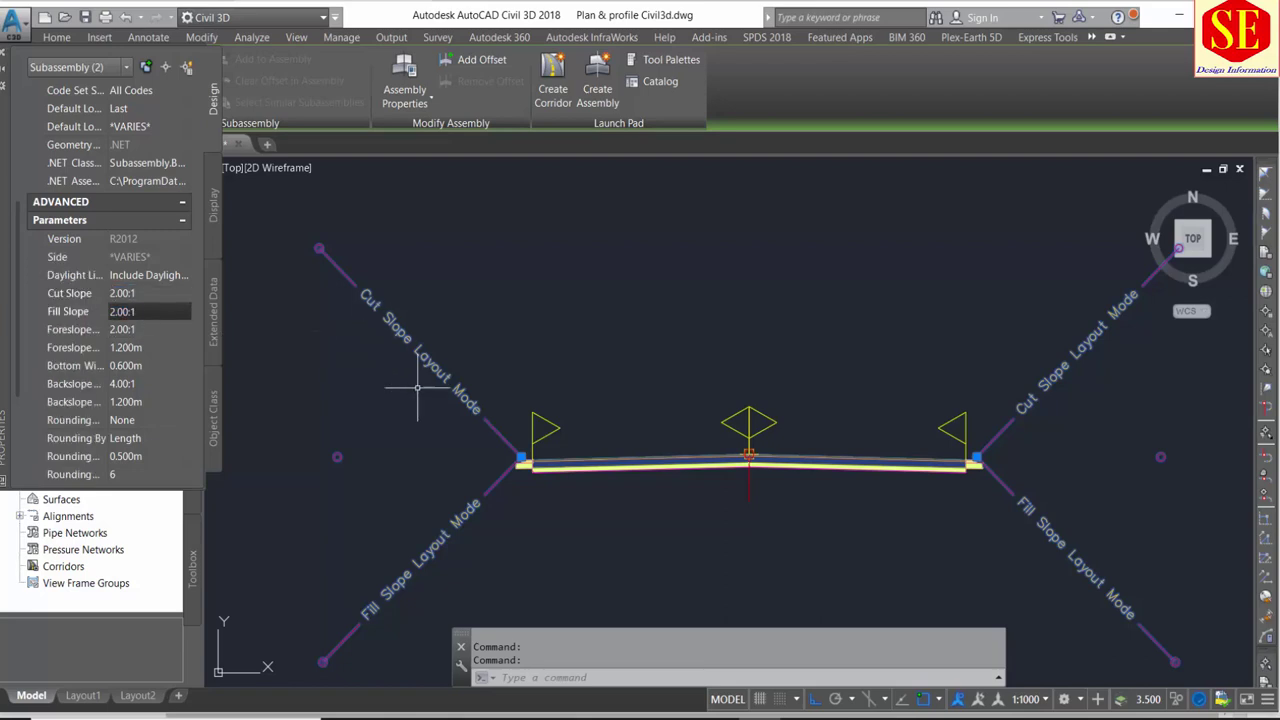
scroll(110, 375, "down", 2)
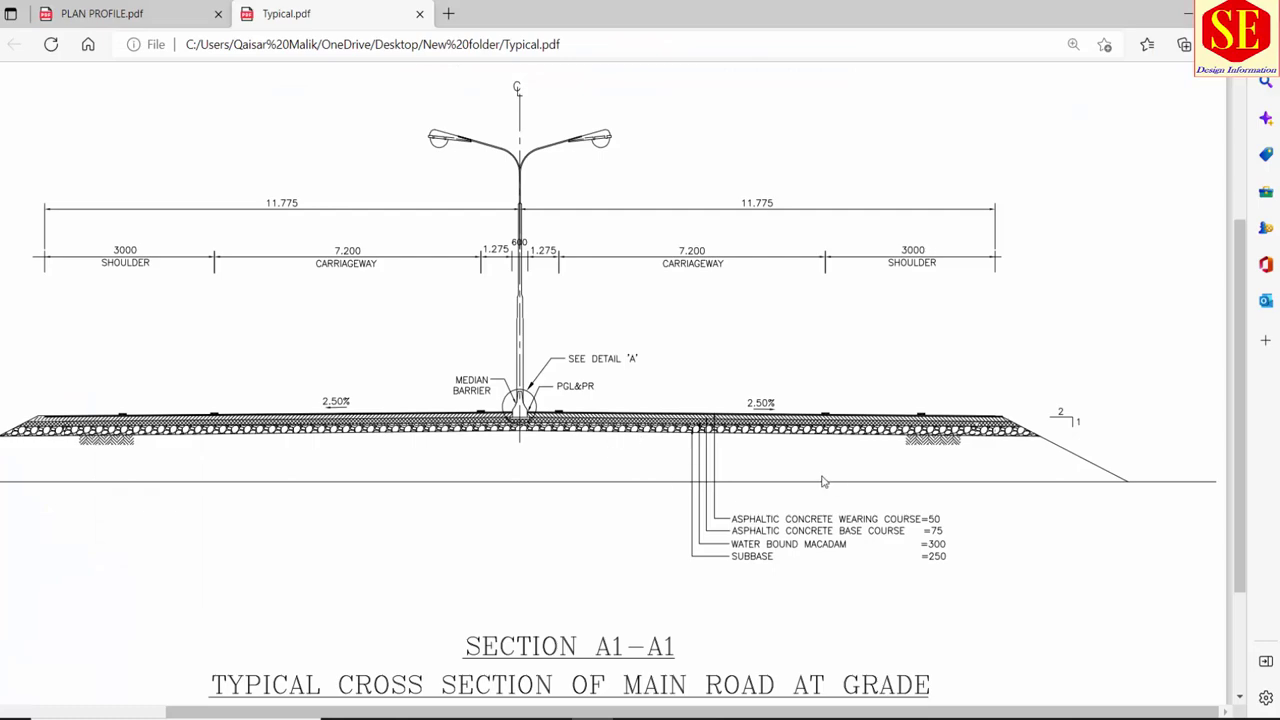
- Scroll through Typical.pdf to inspect the 2:1 side slope
scroll(390, 458, "down", 3)
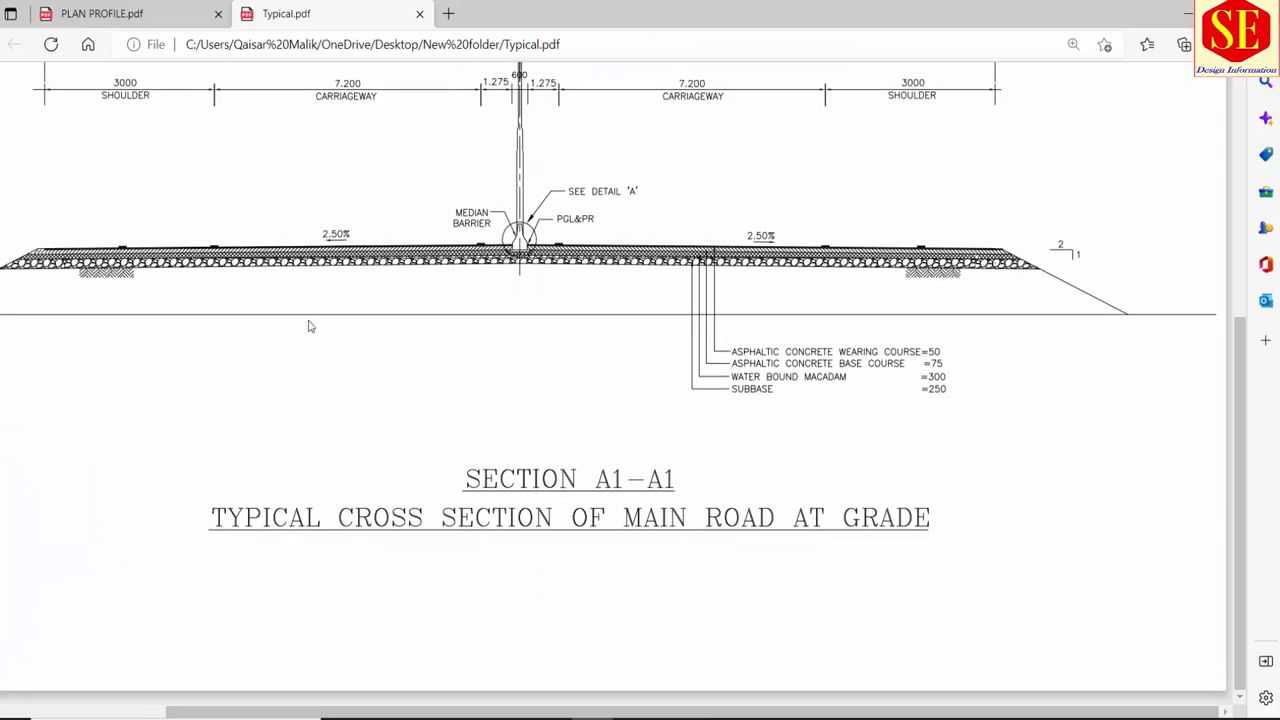
scroll(436, 324, "down", 2, "ctrl")
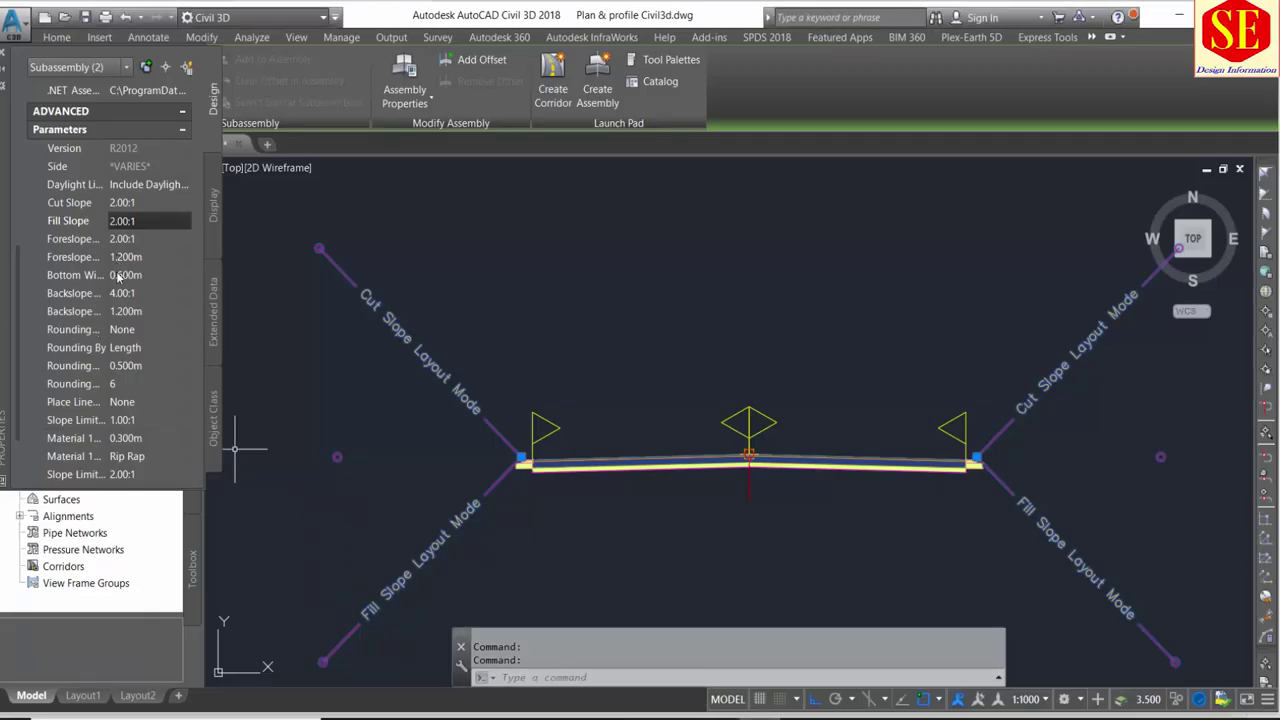
- Deselect the assembly, zoom out and pan to the Project CL alignment in plan
left_click(124, 312)
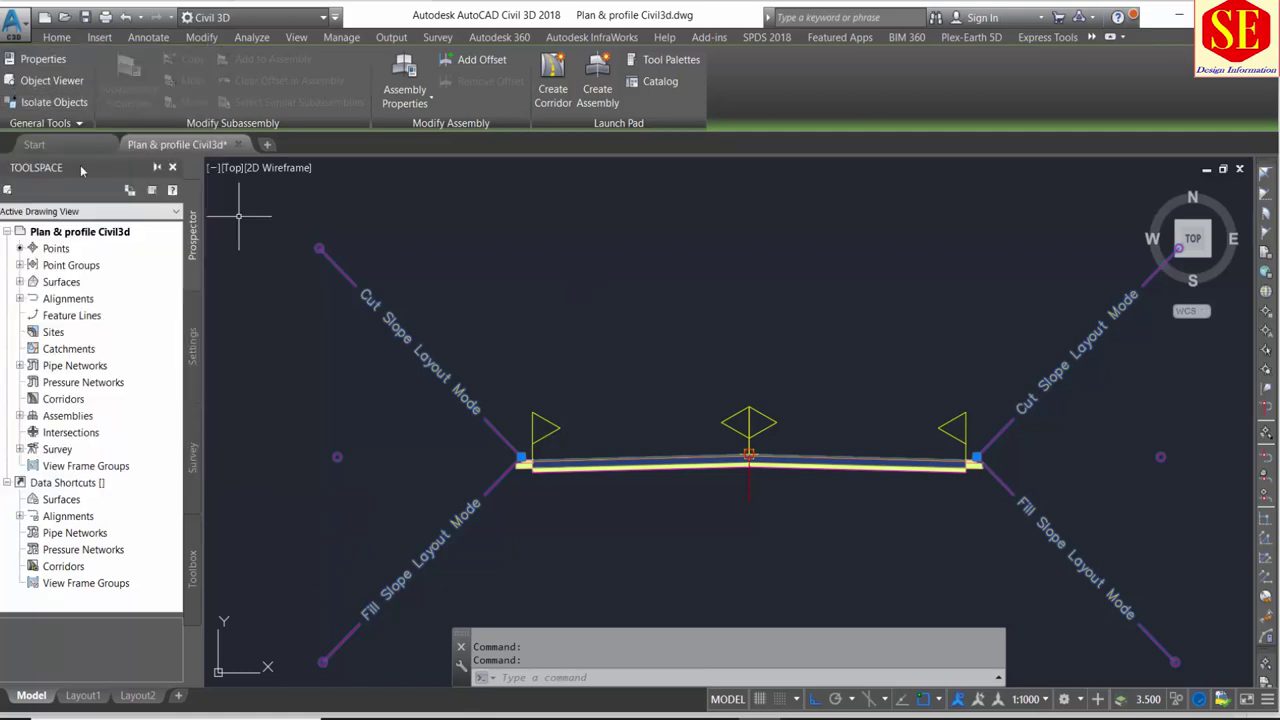
scroll(633, 311, "down", 4)
key("Escape")
scroll(671, 434, "down", 2)
scroll(668, 442, "down", 3)
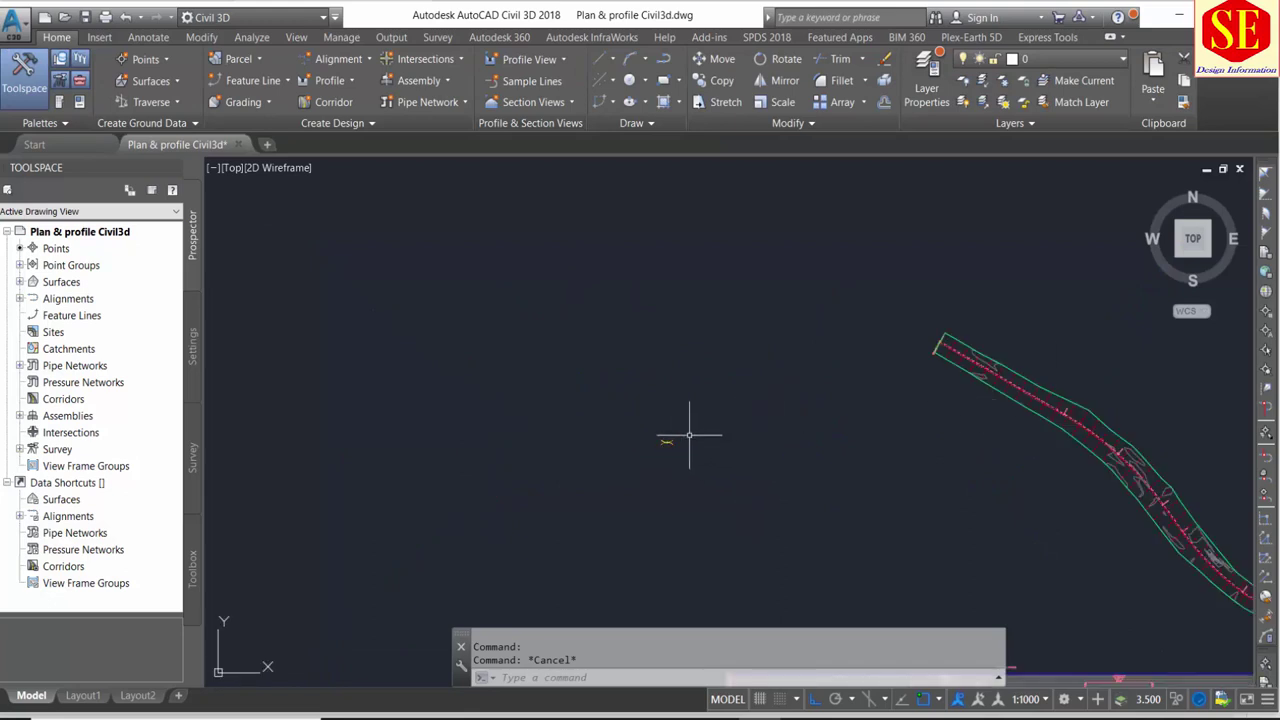
middle_click_drag(909, 294, 757, 331)
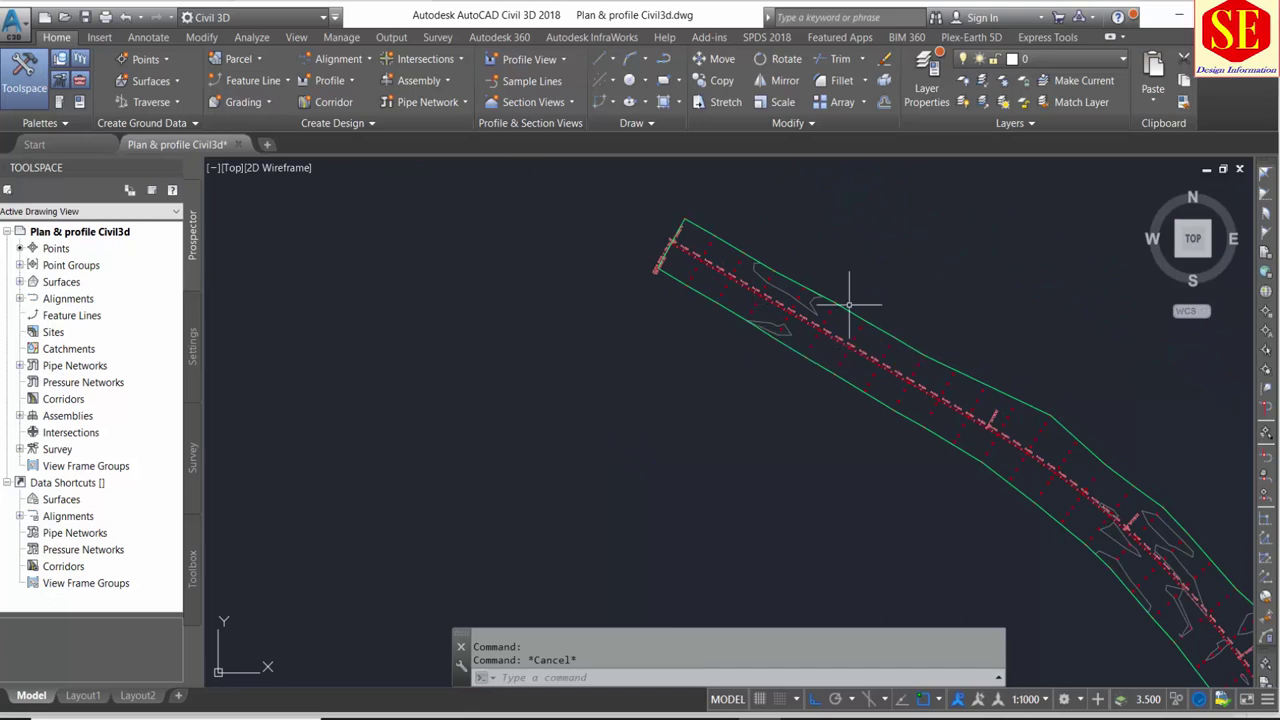
- Start corridor TTY with Basic style, Project CL alignment and Desig profile
left_click(334, 104)
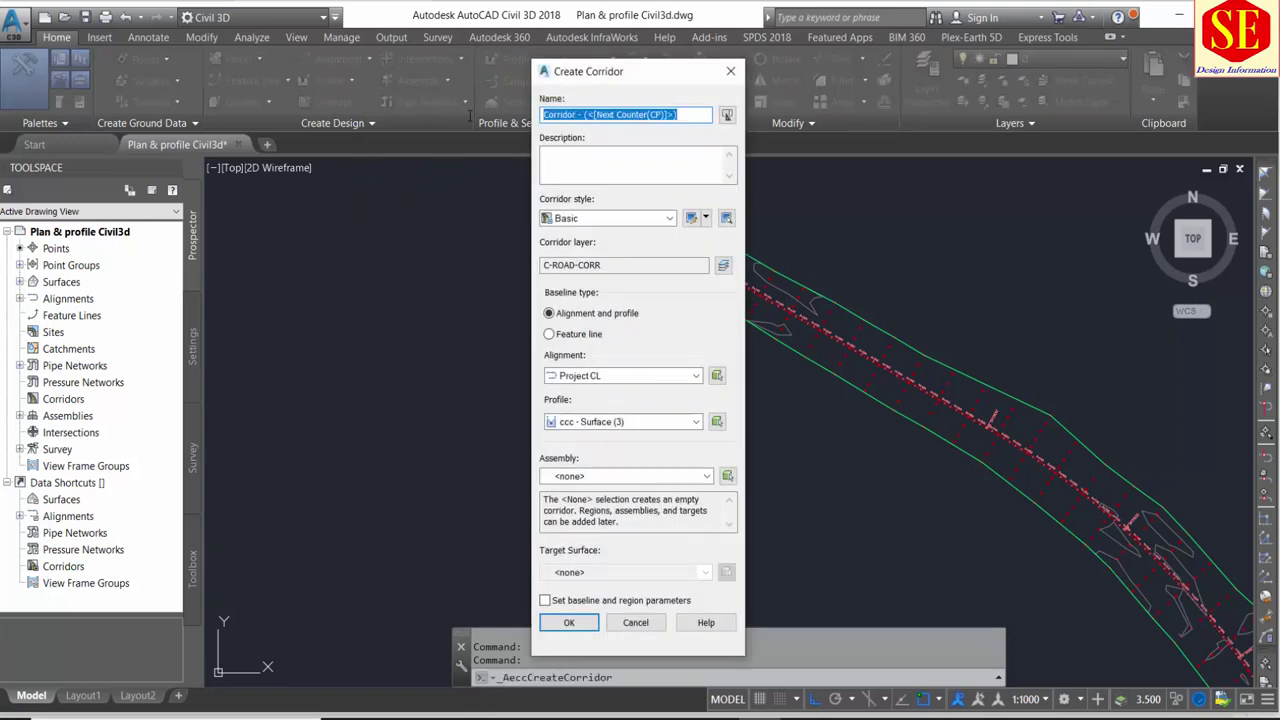
type("TTY")
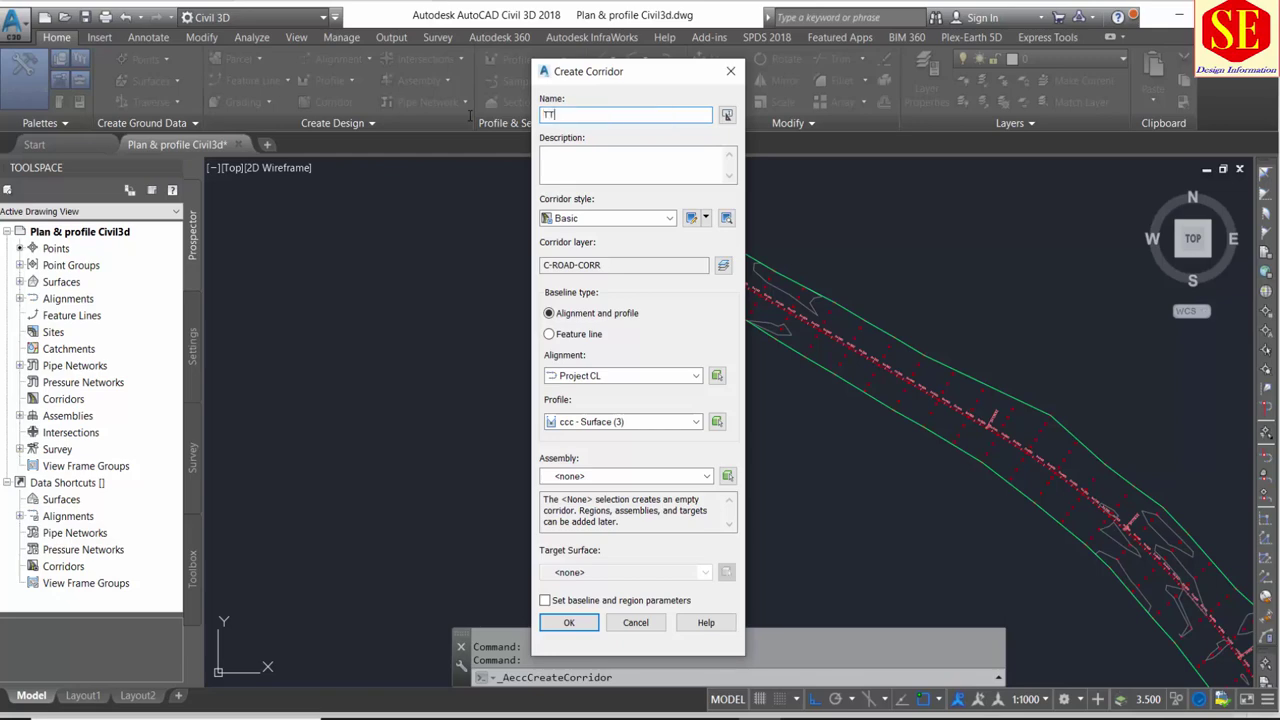
left_click(600, 218)
left_click(570, 230)
left_click(630, 375)
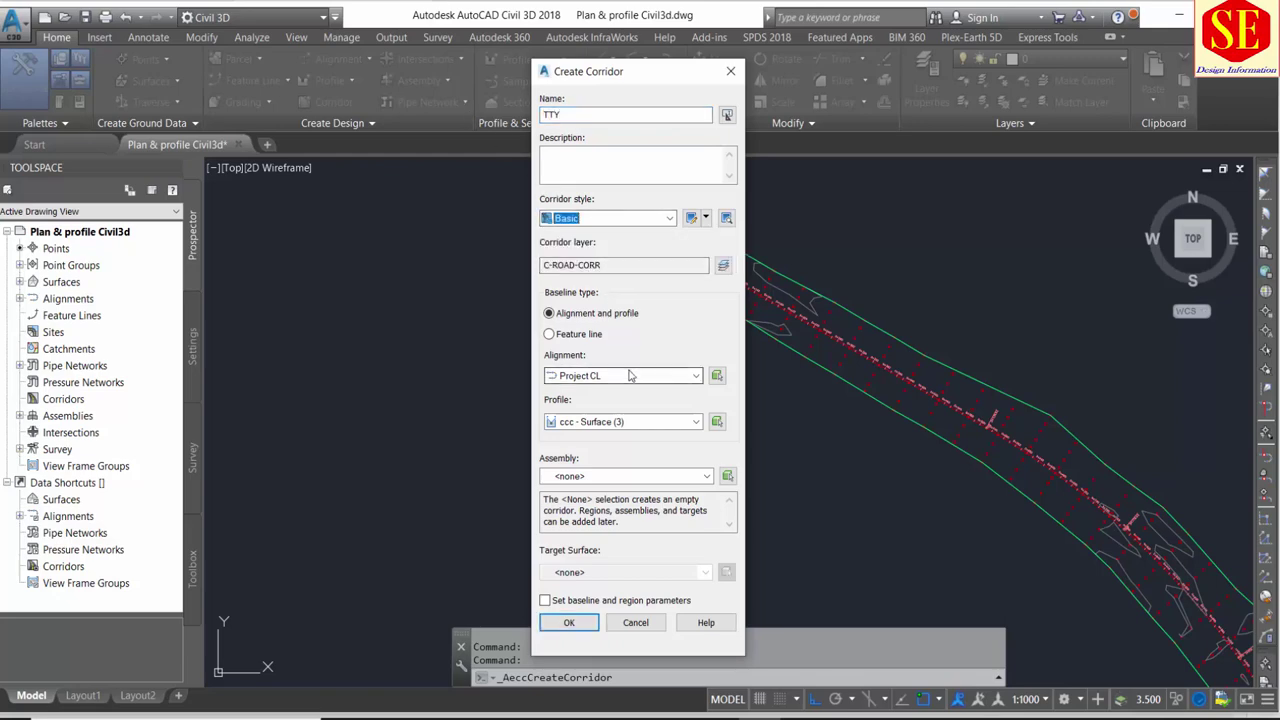
left_click(592, 392)
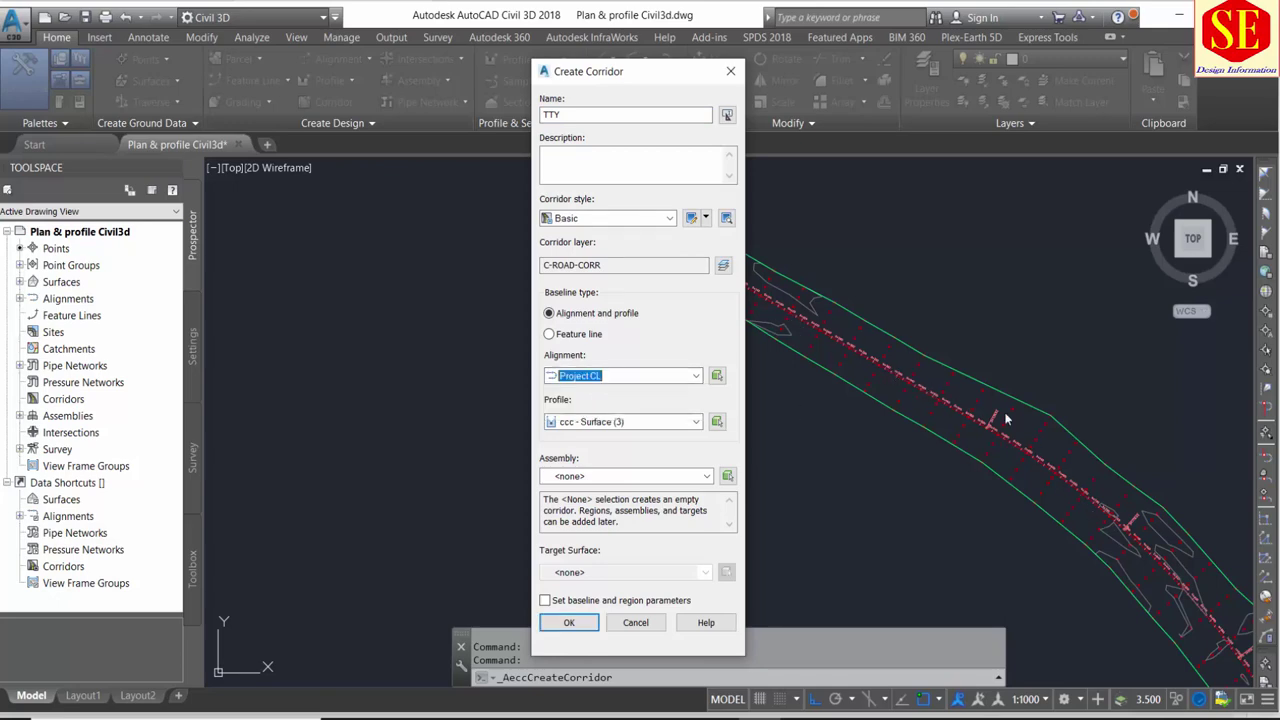
left_click(609, 428)
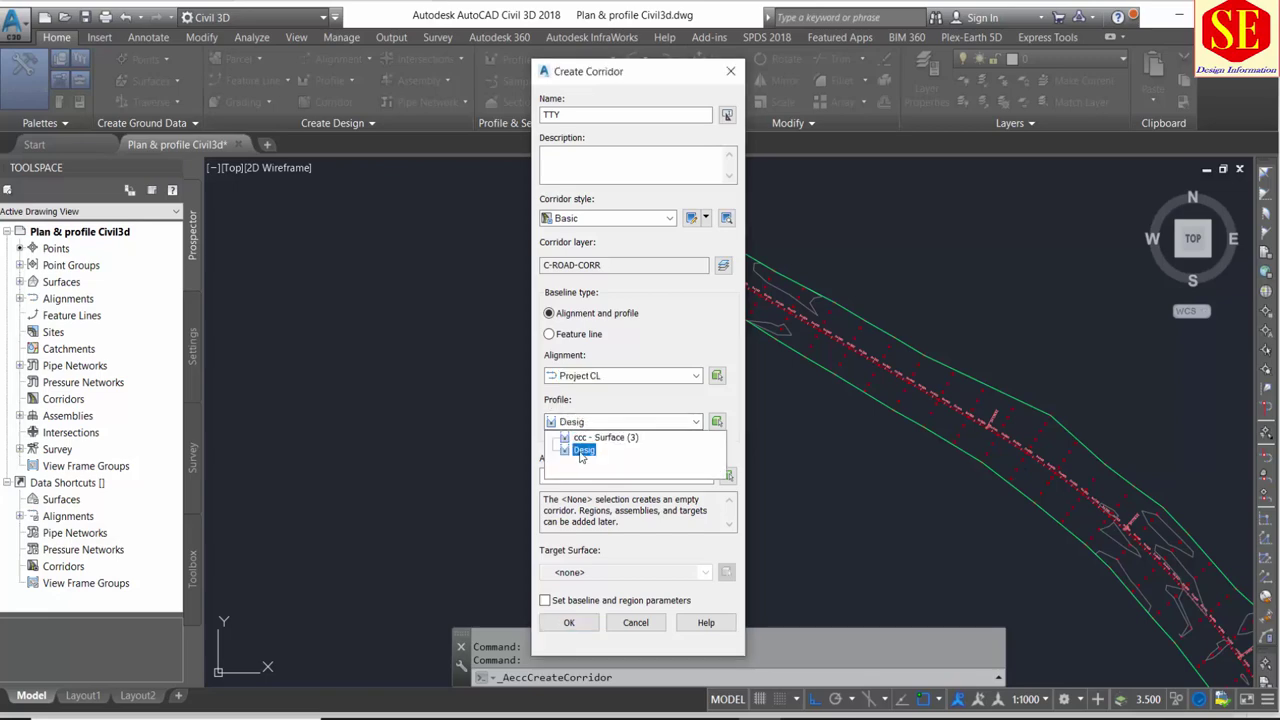
left_click(583, 451)
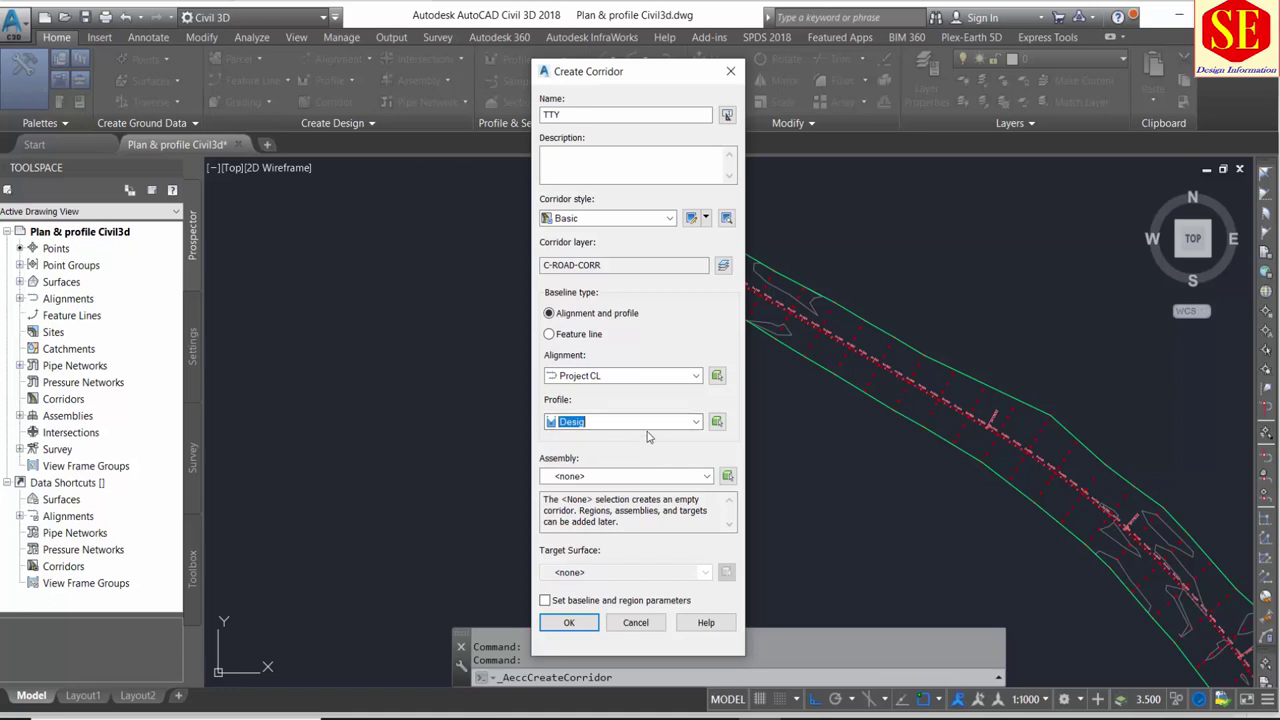
- Use Primary Road Full Section assembly and surface ccc, then apply and rebuild the corridor
left_click(624, 476)
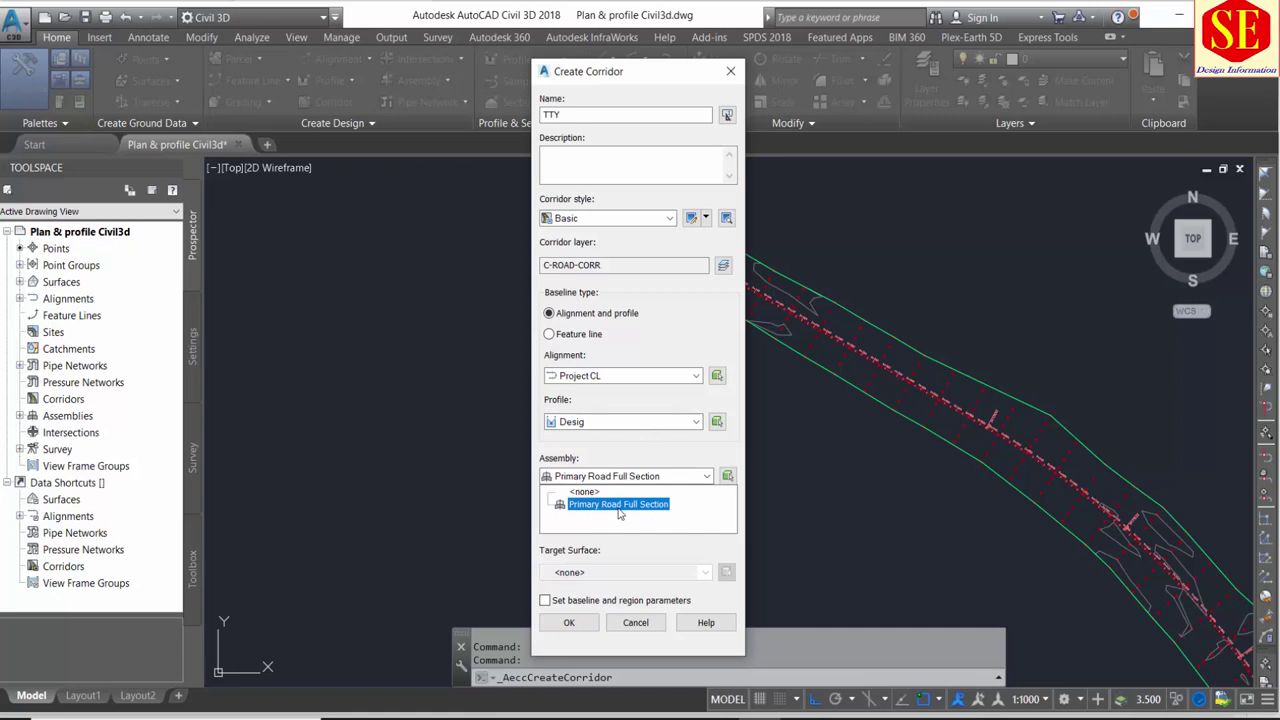
left_click(619, 508)
left_click(609, 572)
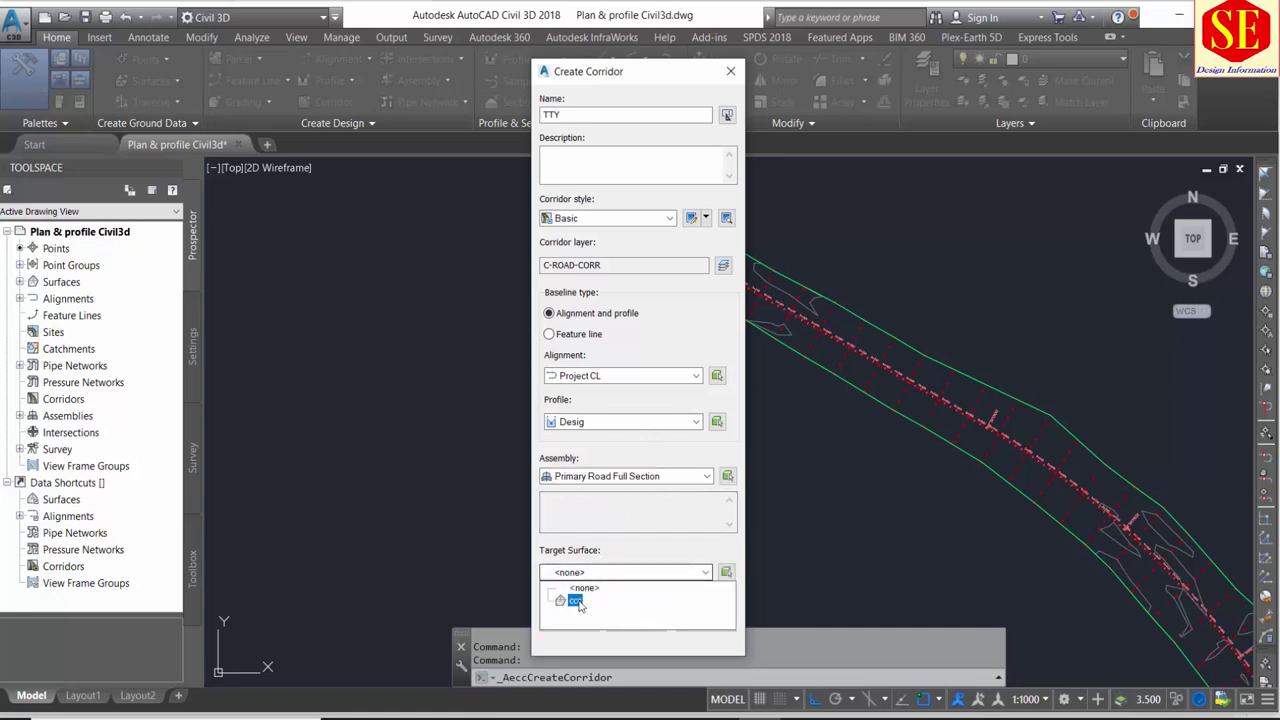
left_click(576, 600)
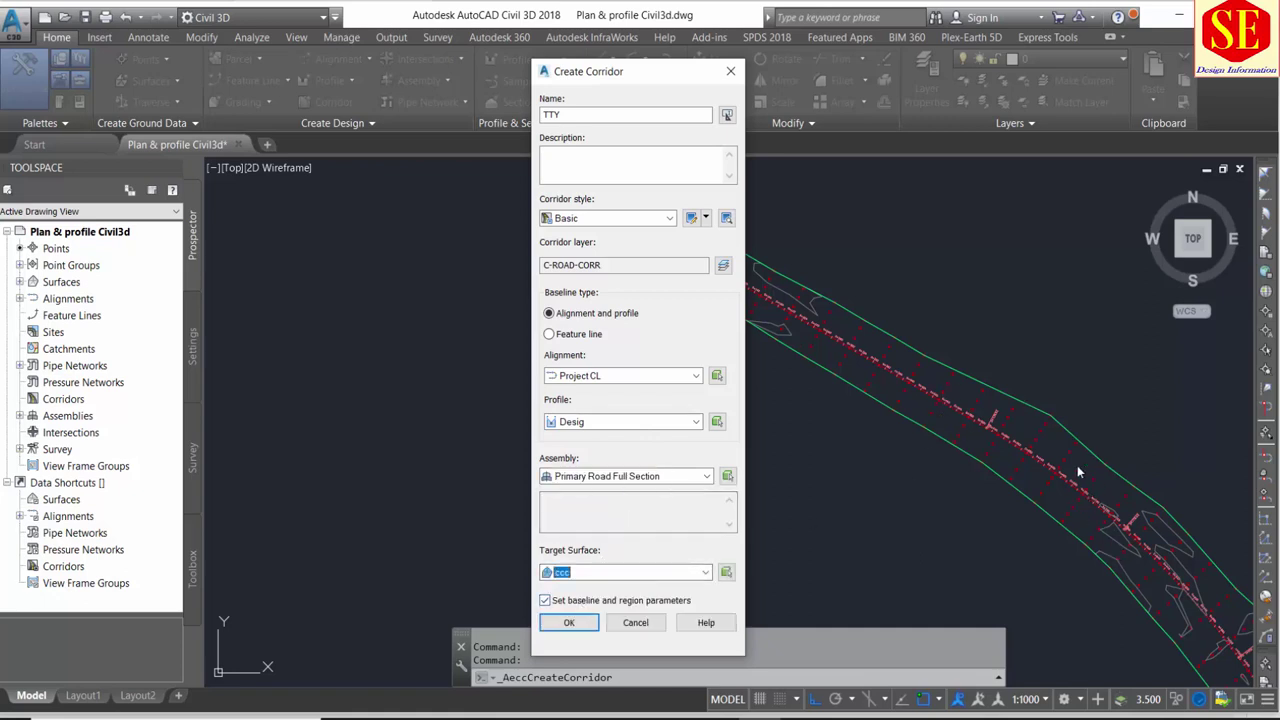
left_click(588, 628)
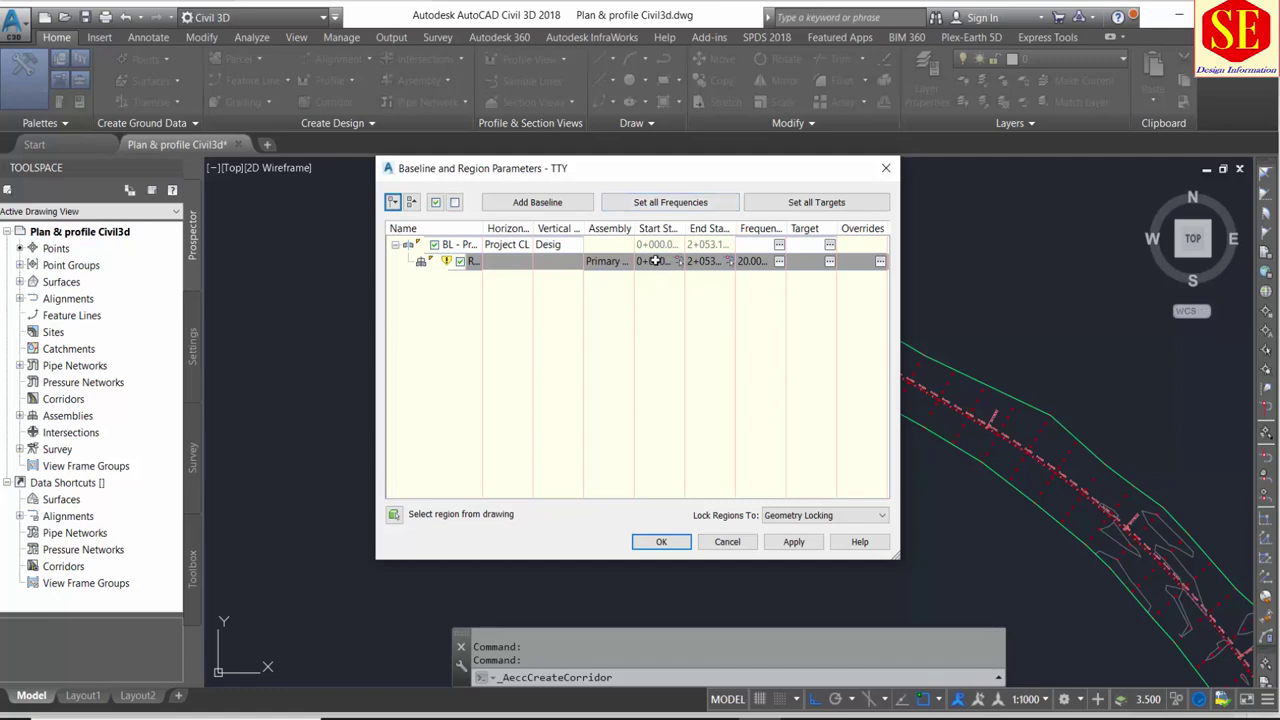
left_click(793, 542)
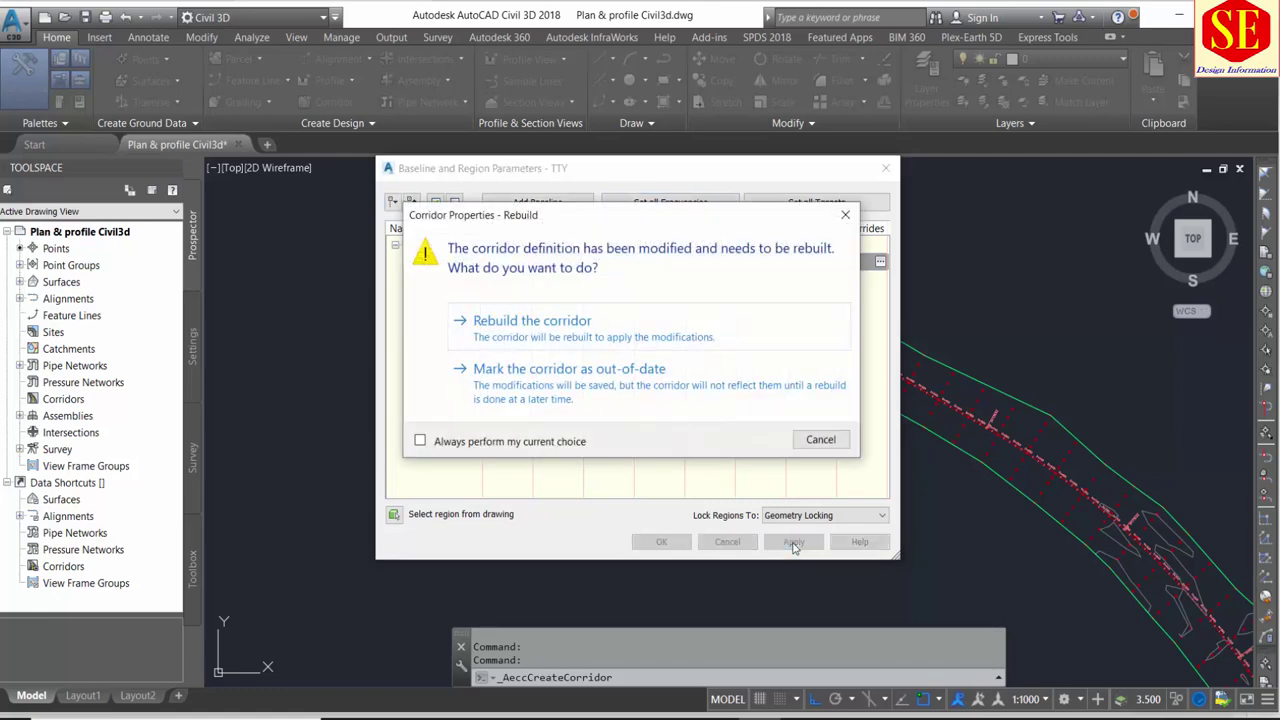
left_click(572, 320)
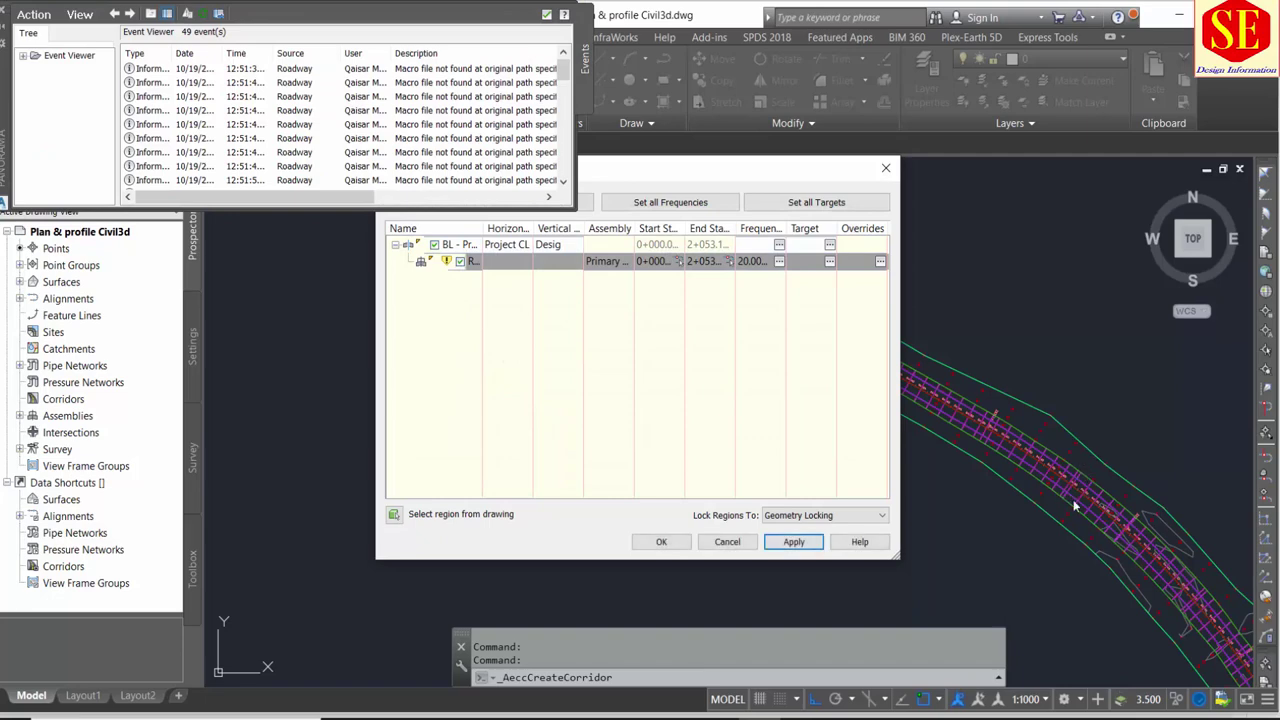
left_click(659, 542)
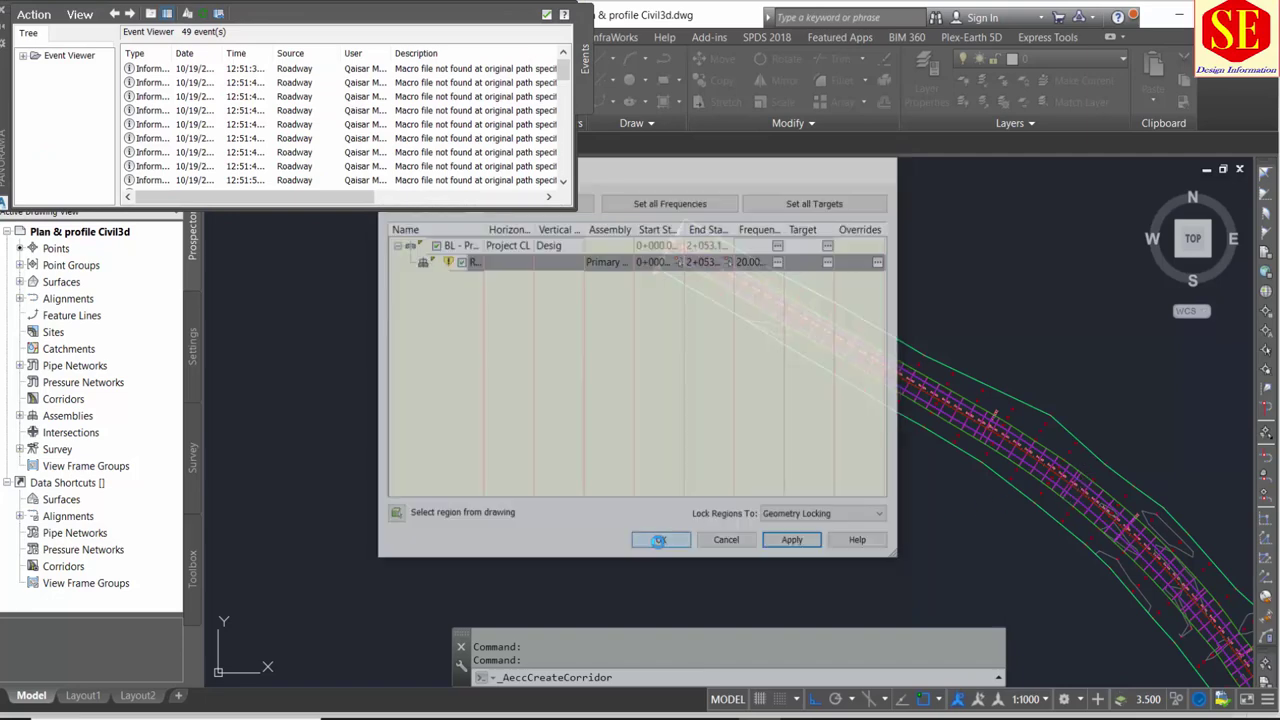
- Close the Panorama event log, select corridor TTY and show its Corridor Properties drop-down
left_click(3, 14)
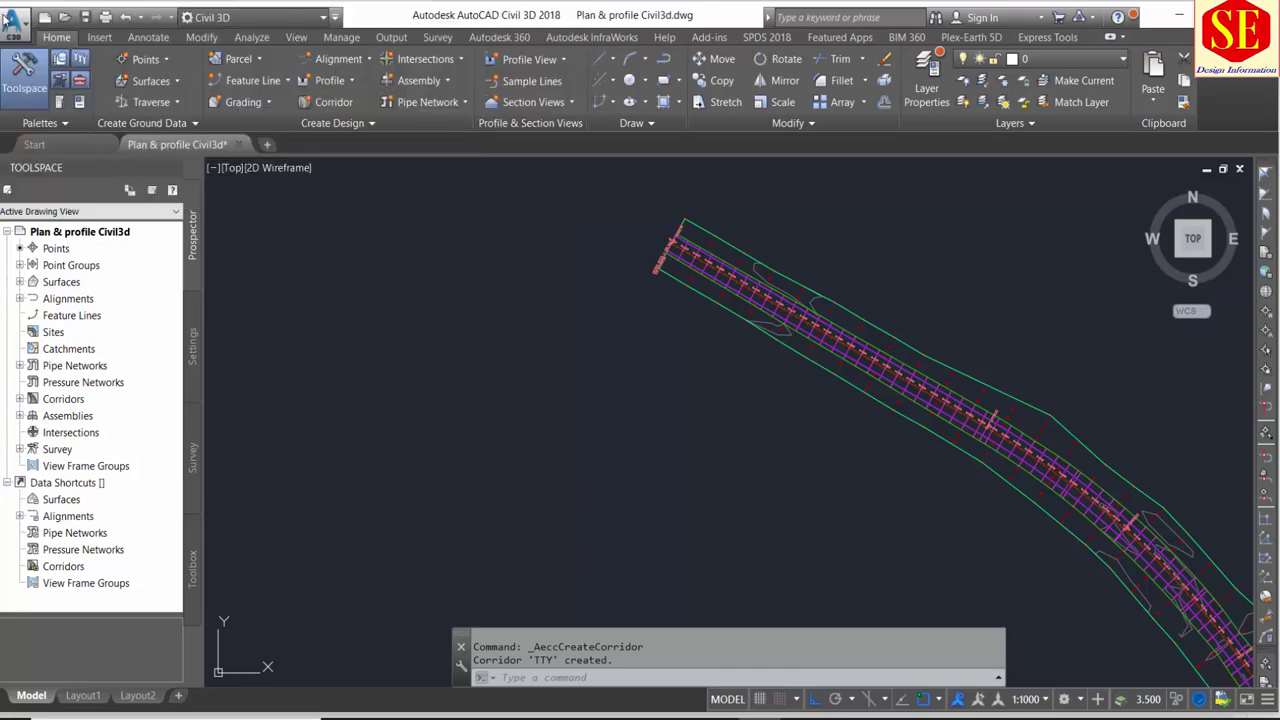
scroll(517, 220, "up", 3)
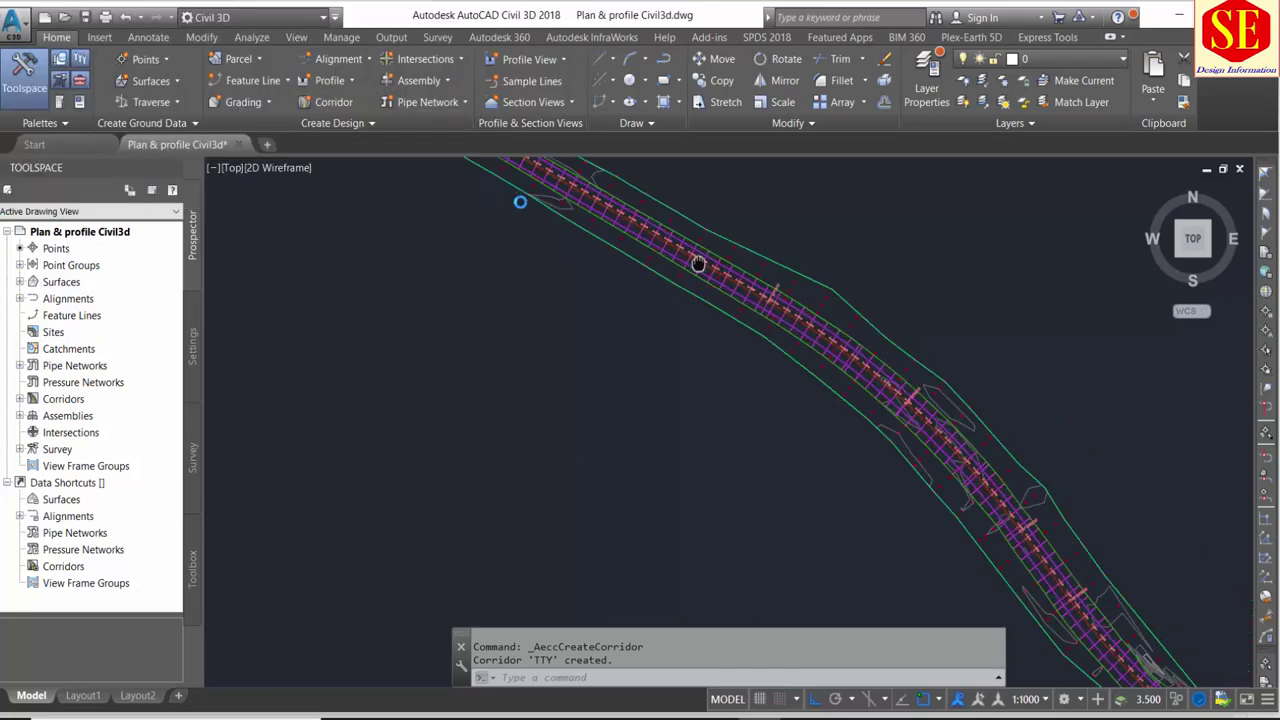
scroll(620, 245, "up", 3)
scroll(737, 271, "up", 3)
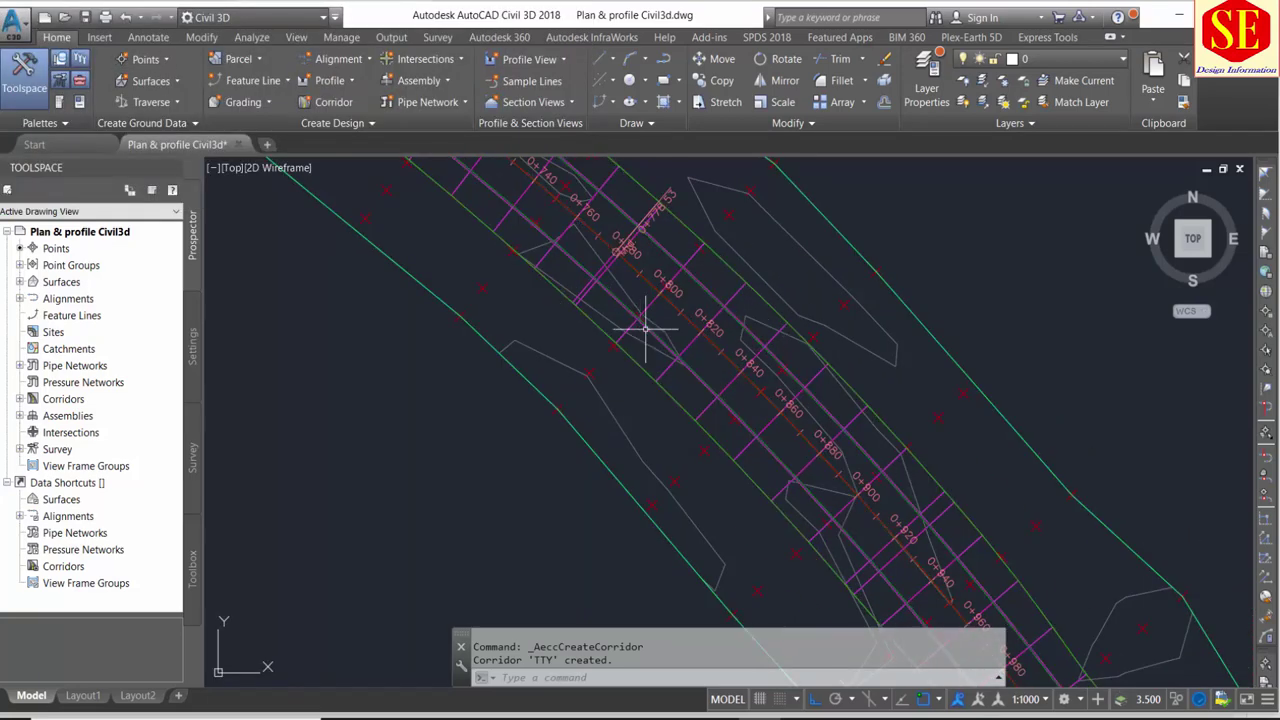
left_click(700, 243)
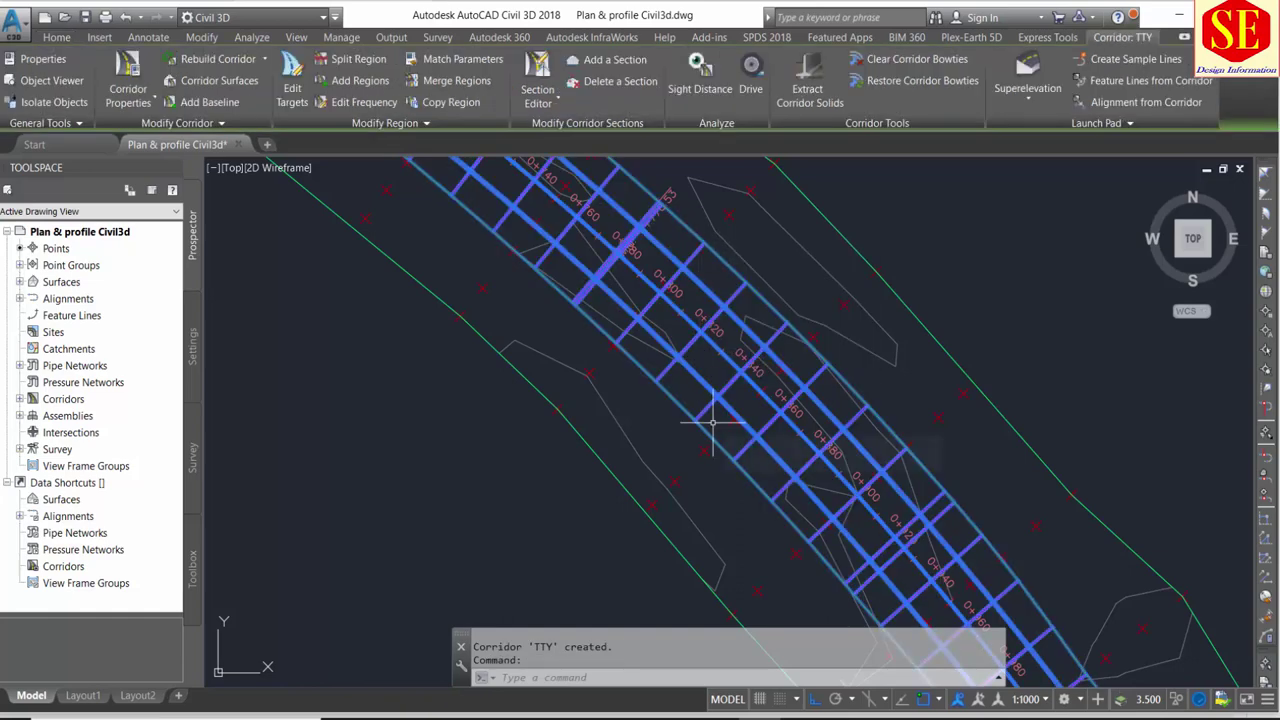
scroll(712, 423, "down", 2)
scroll(715, 428, "down", 1)
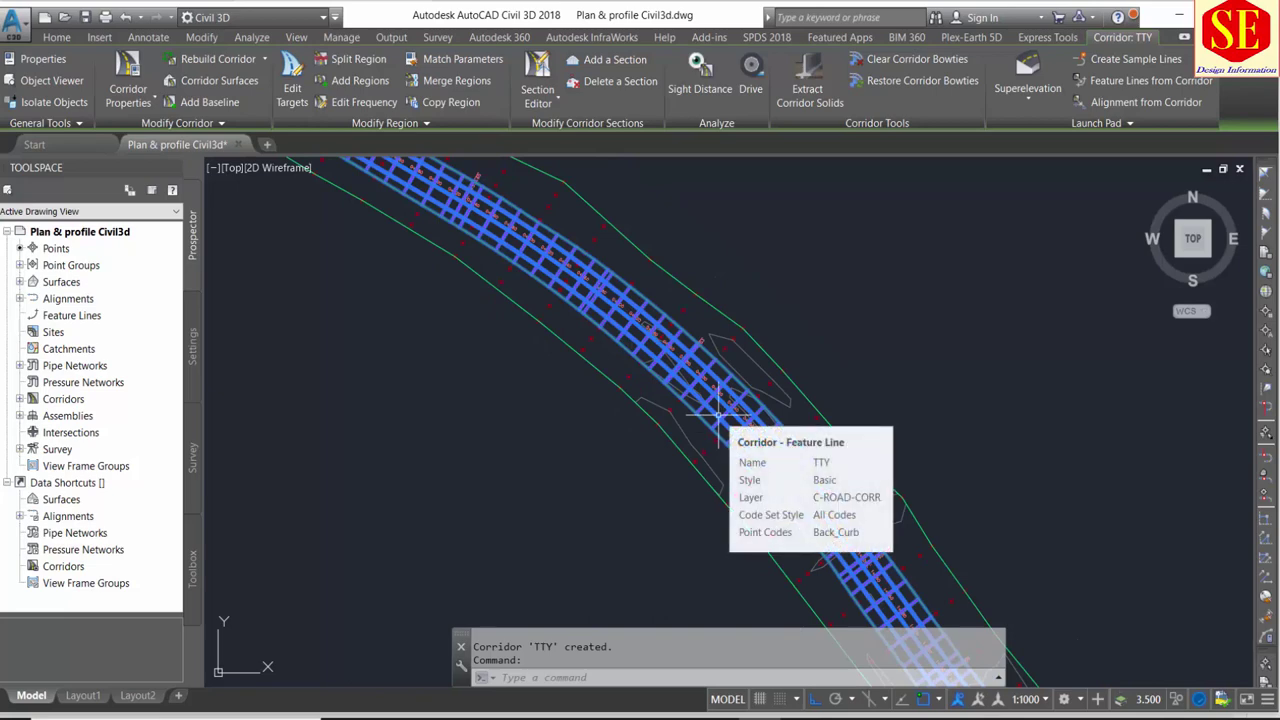
left_click(148, 106)
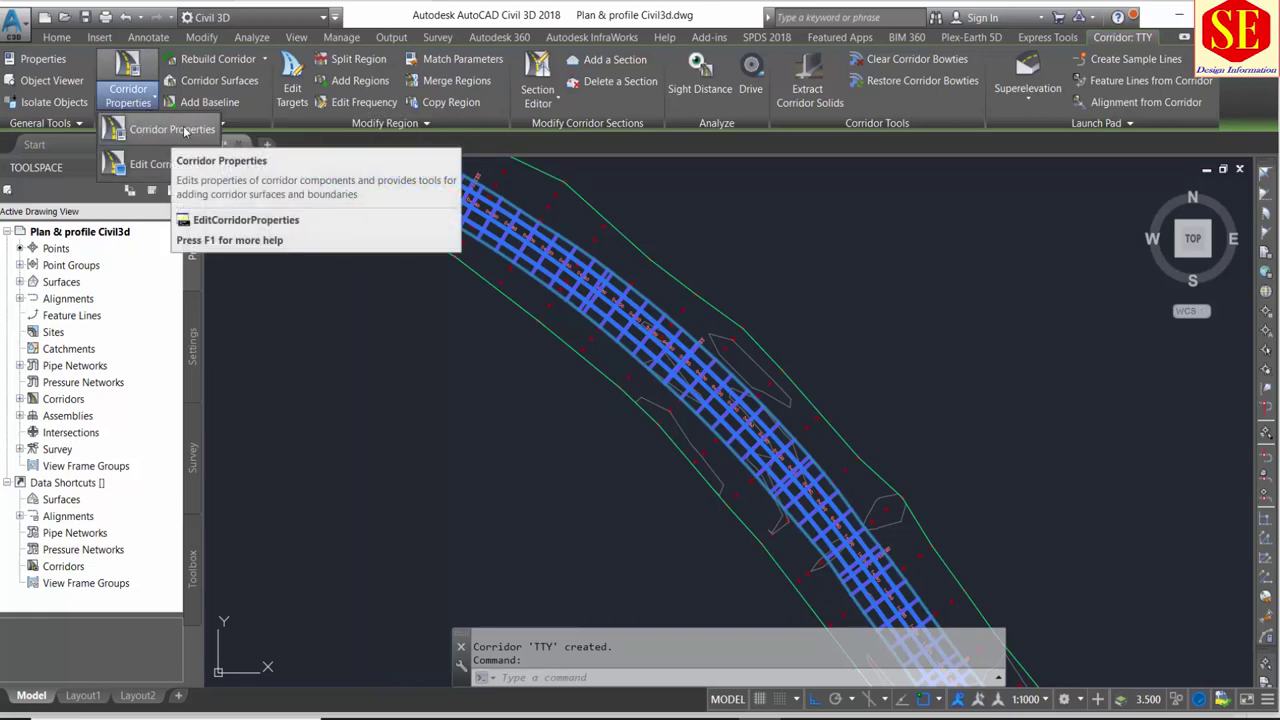
- Open corridor TTY's properties and look through its tabs to Surfaces
left_click(184, 131)
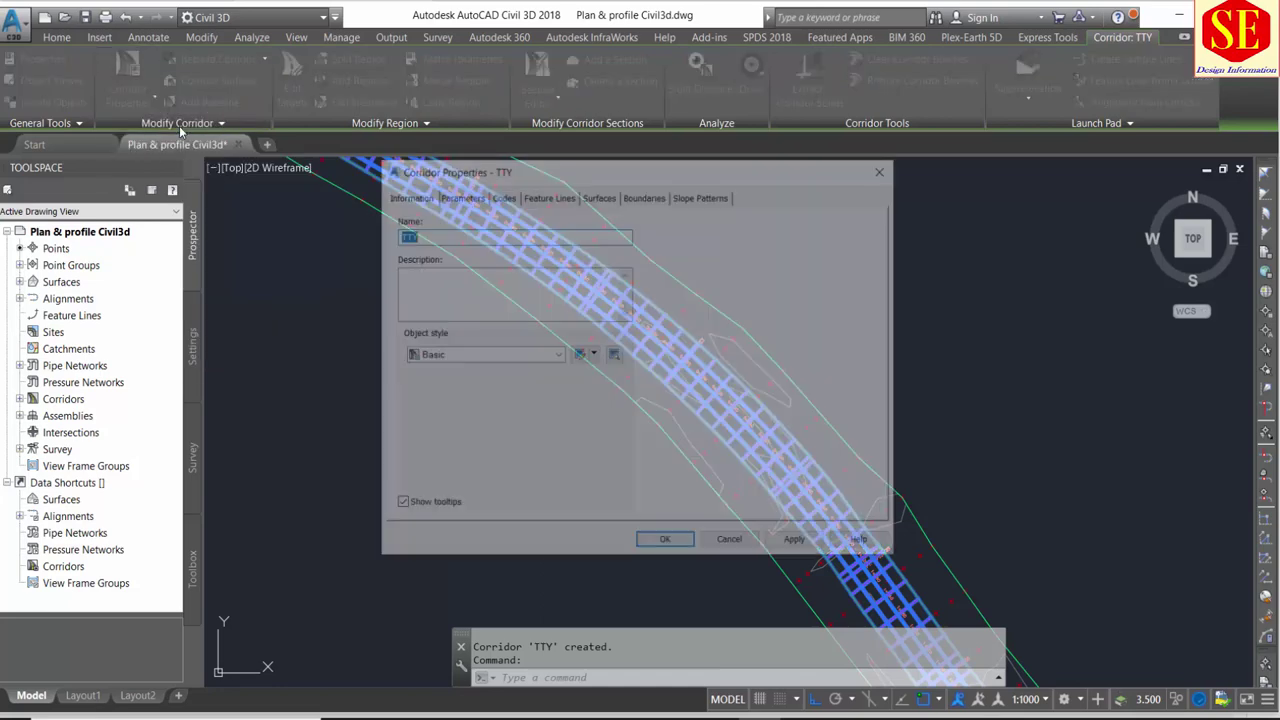
left_click(452, 198)
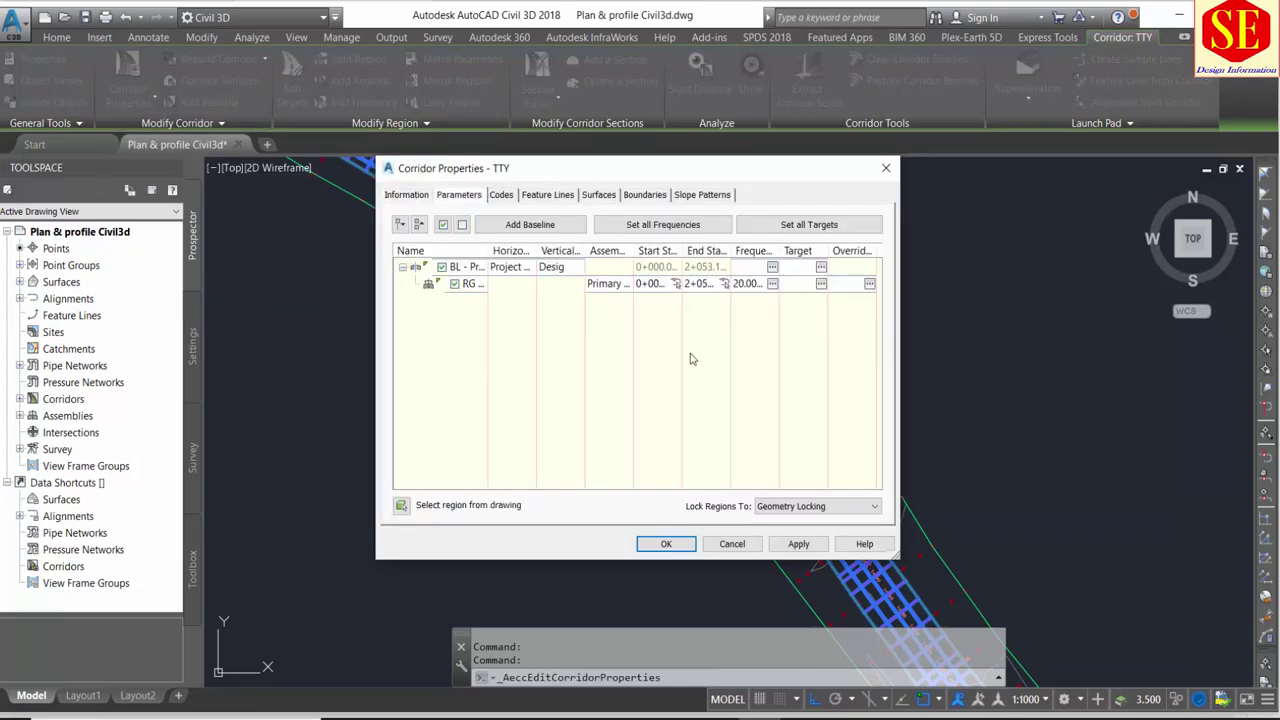
left_click(496, 200)
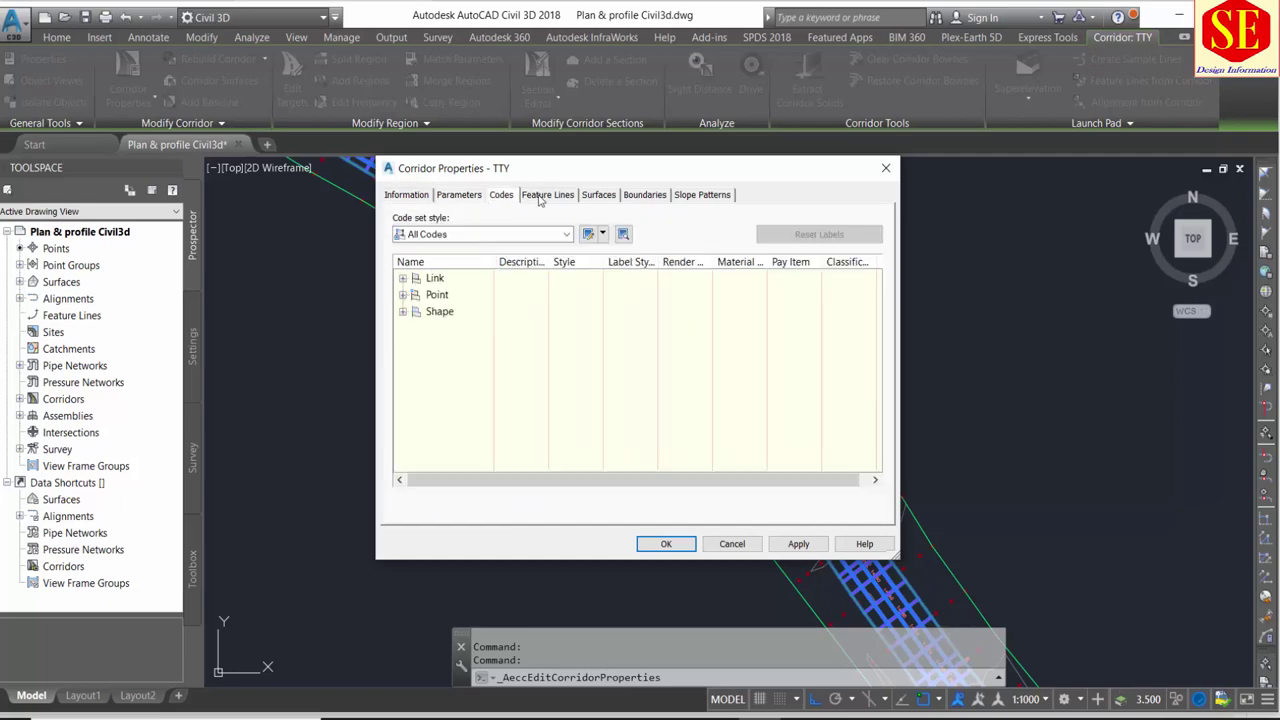
left_click(541, 200)
left_click(600, 195)
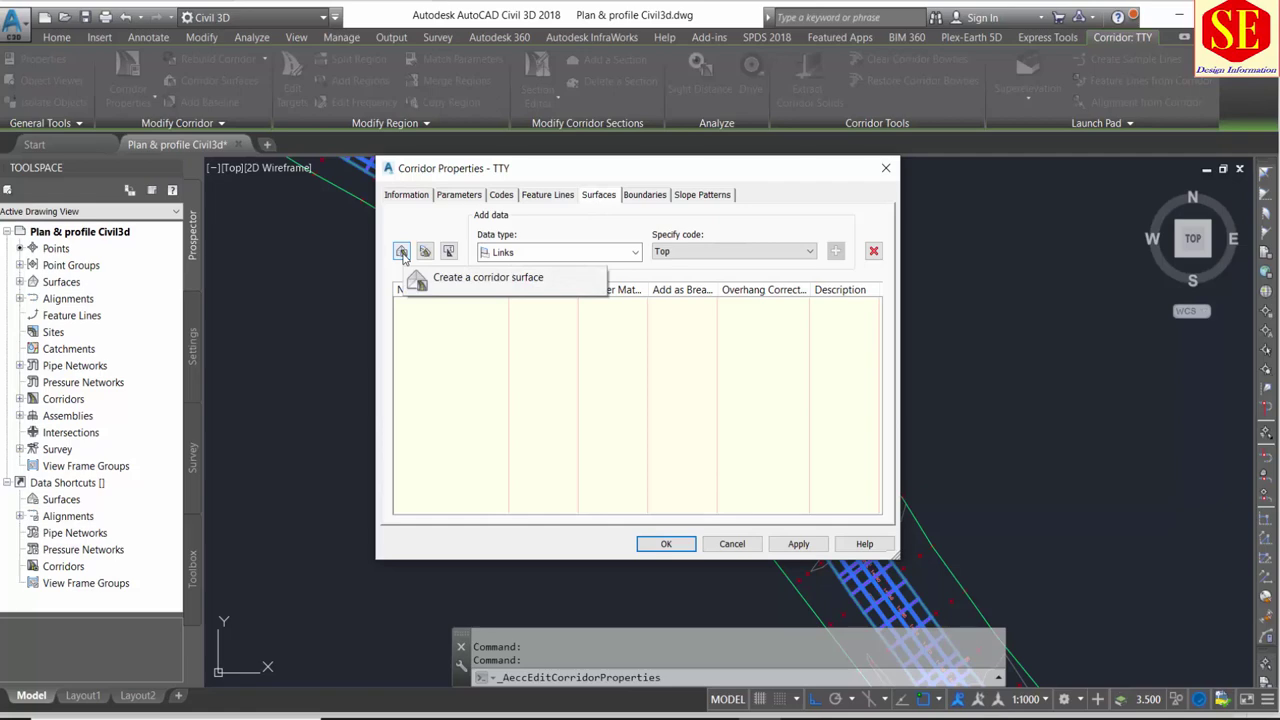
- Create surface TTY - (5) with Top Links overhang correction and Datum links added
left_click(401, 252)
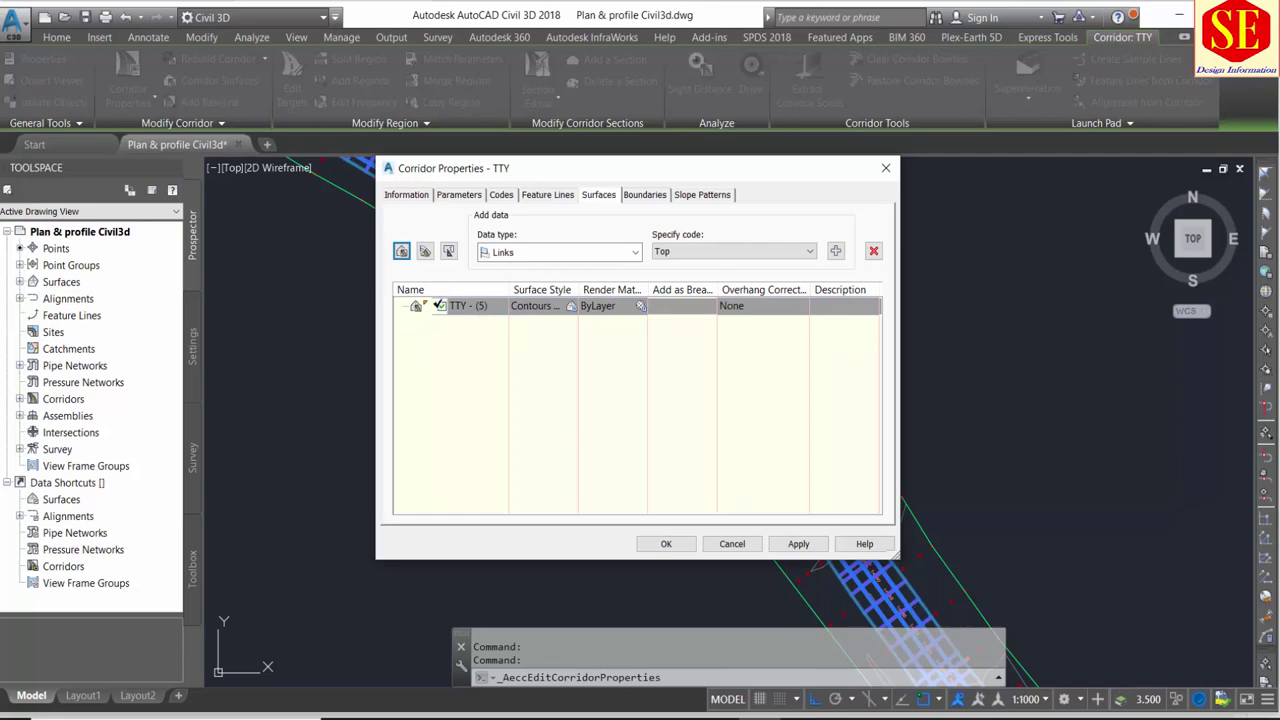
left_click(735, 308)
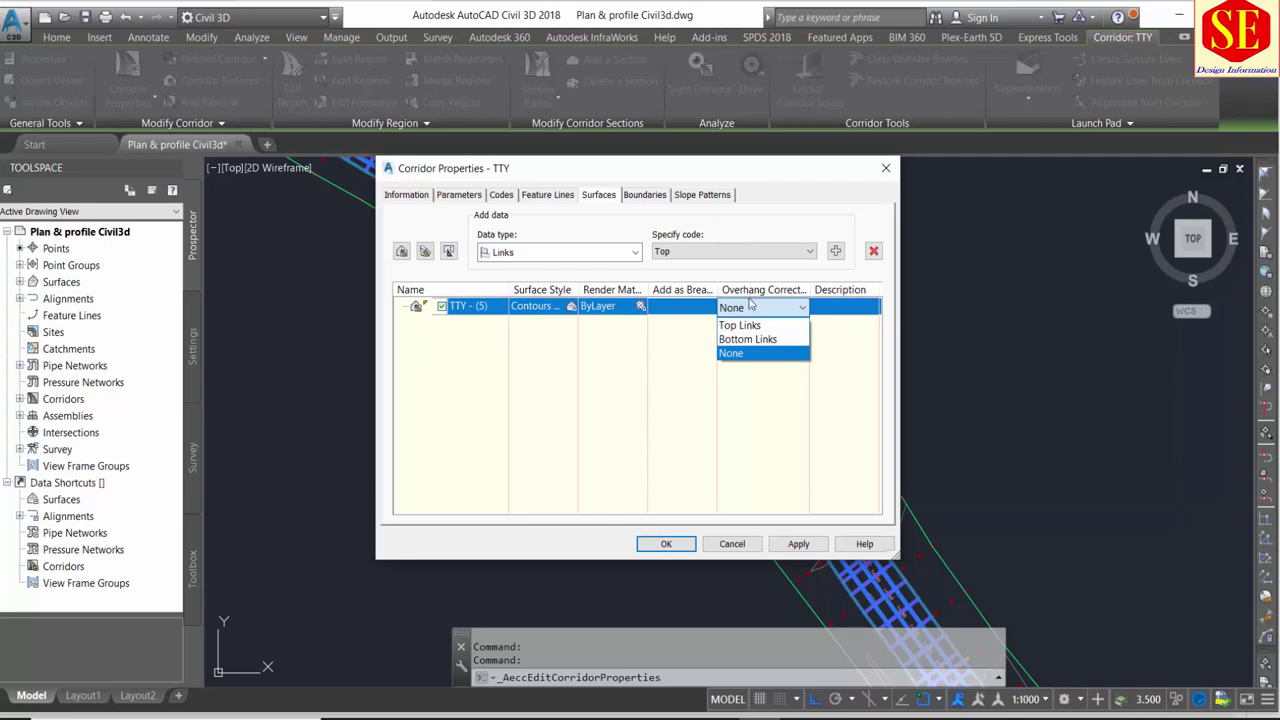
left_click(738, 326)
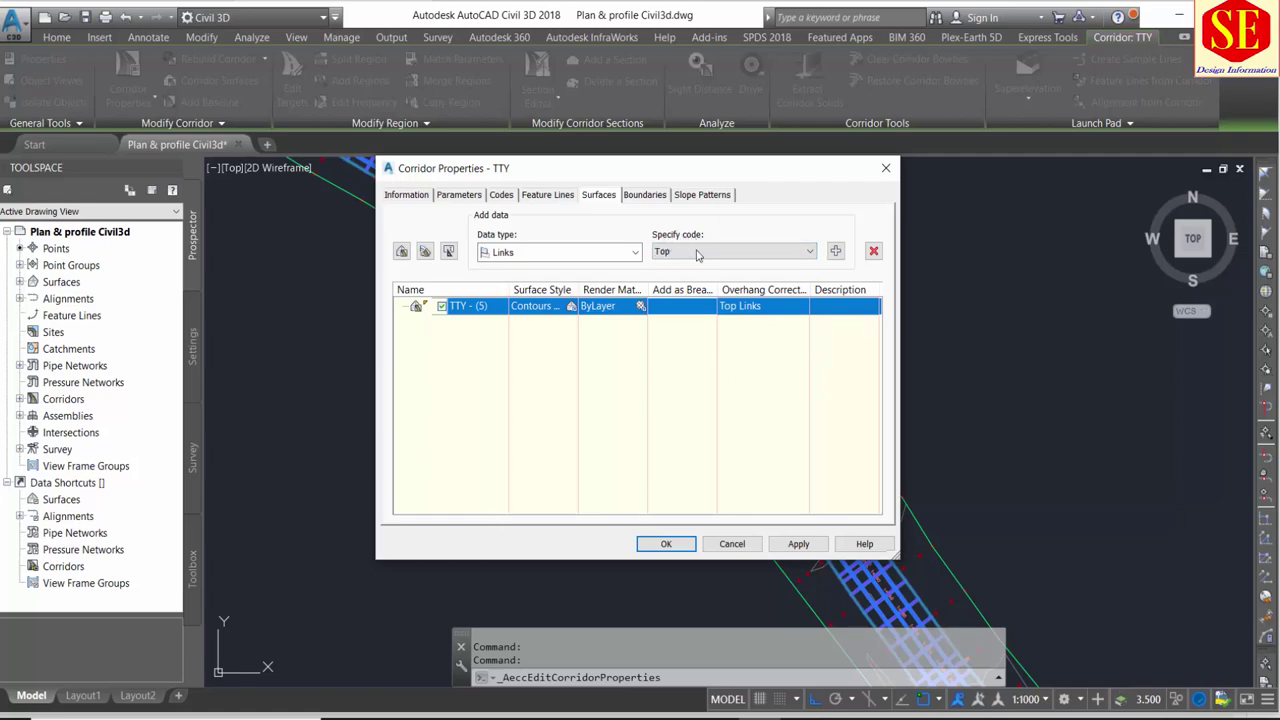
left_click(698, 253)
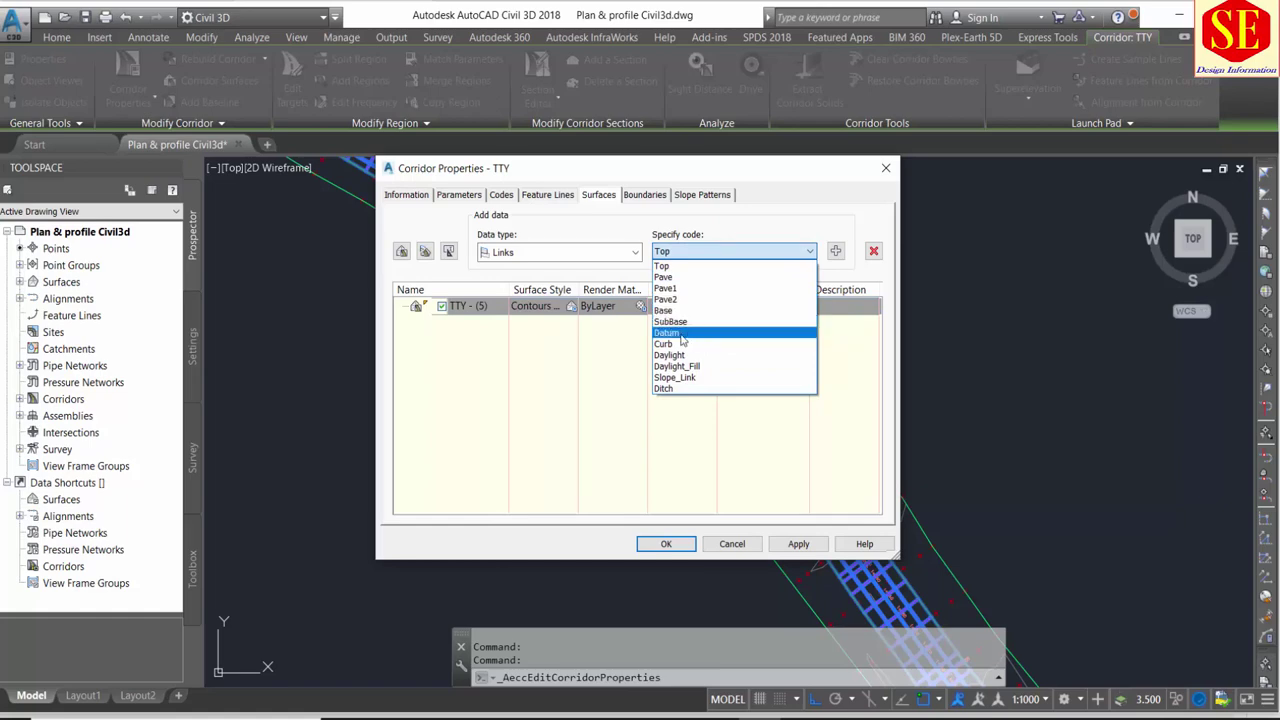
left_click(682, 333)
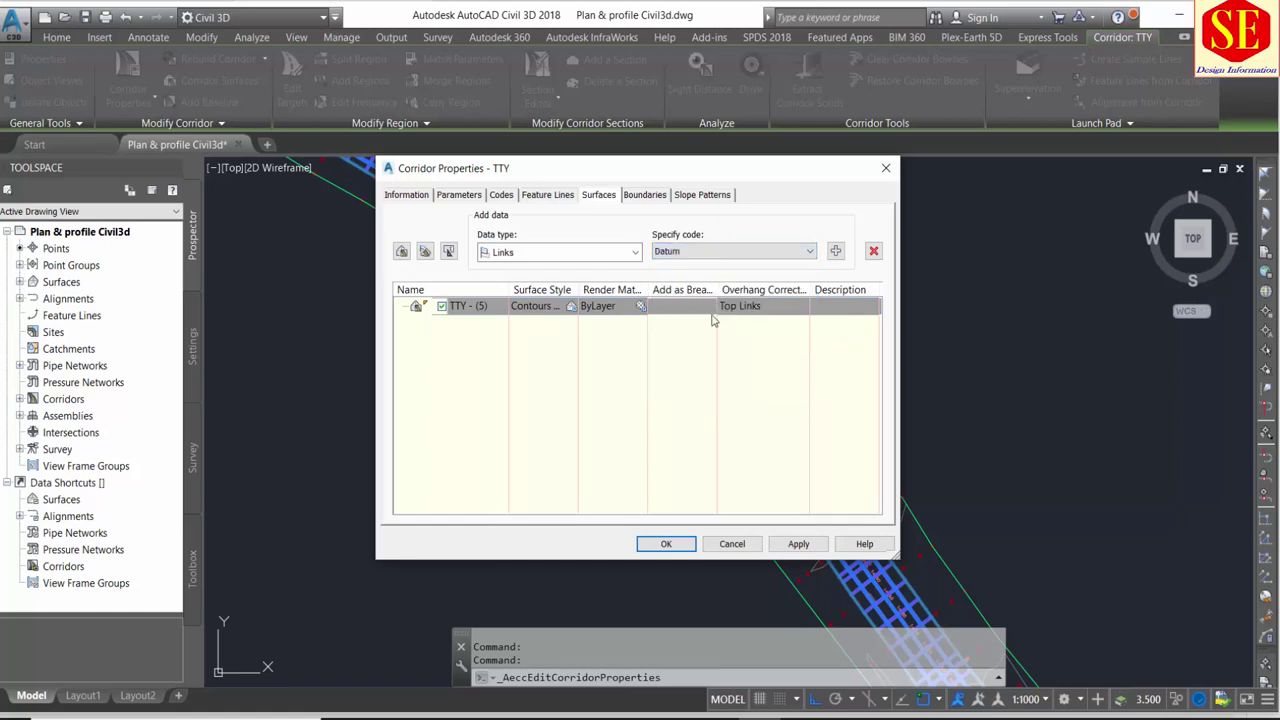
left_click(836, 251)
left_click(780, 328)
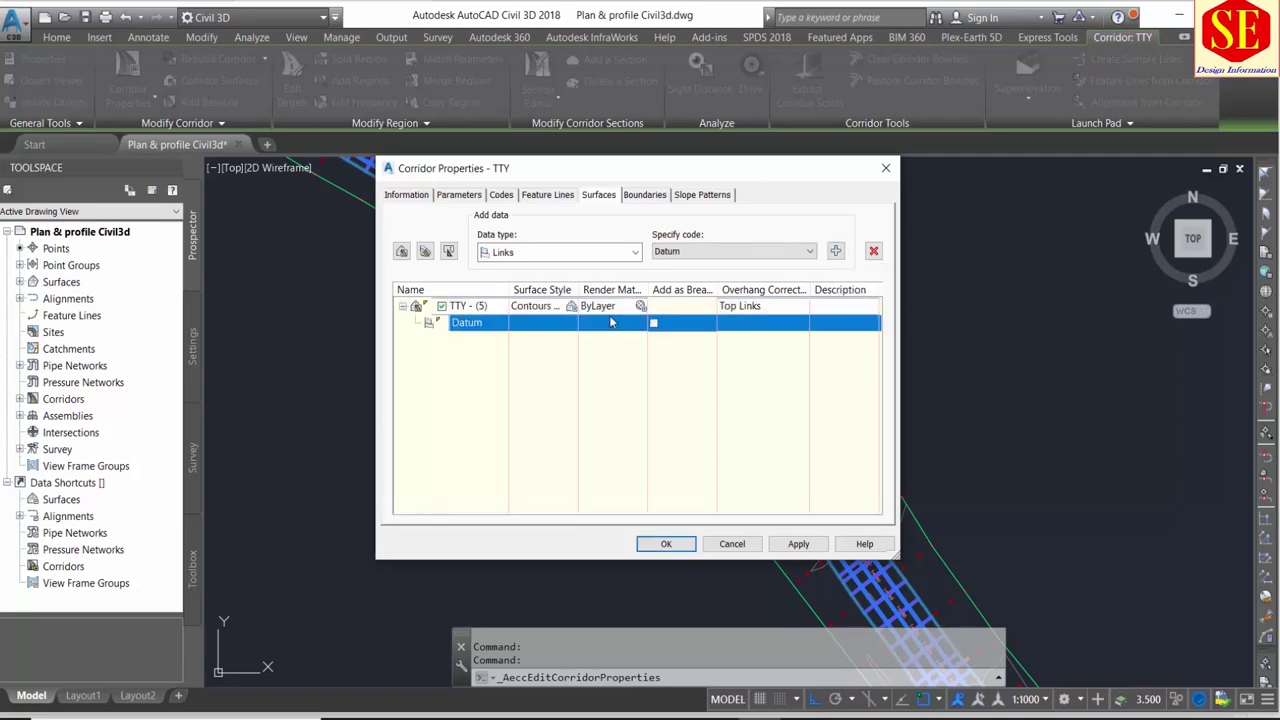
- Add an outside boundary to surface TTY - (5) and rebuild corridor TTY
left_click(642, 196)
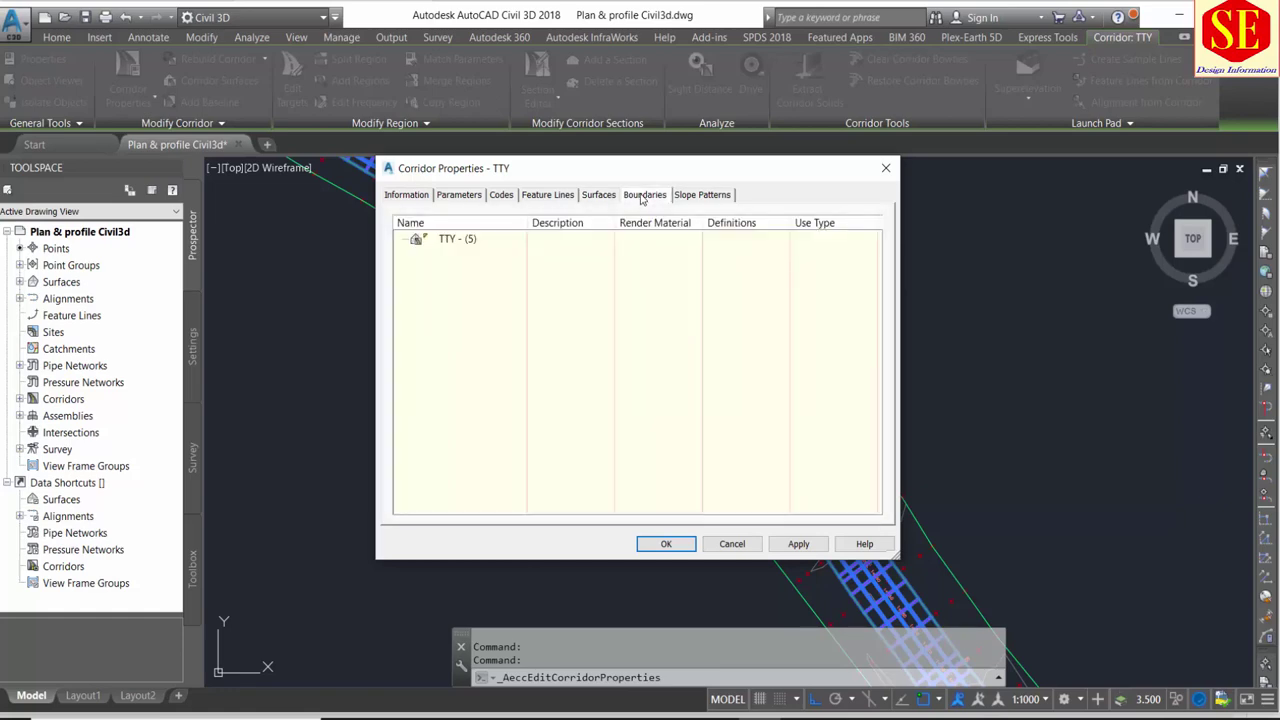
left_click(455, 244)
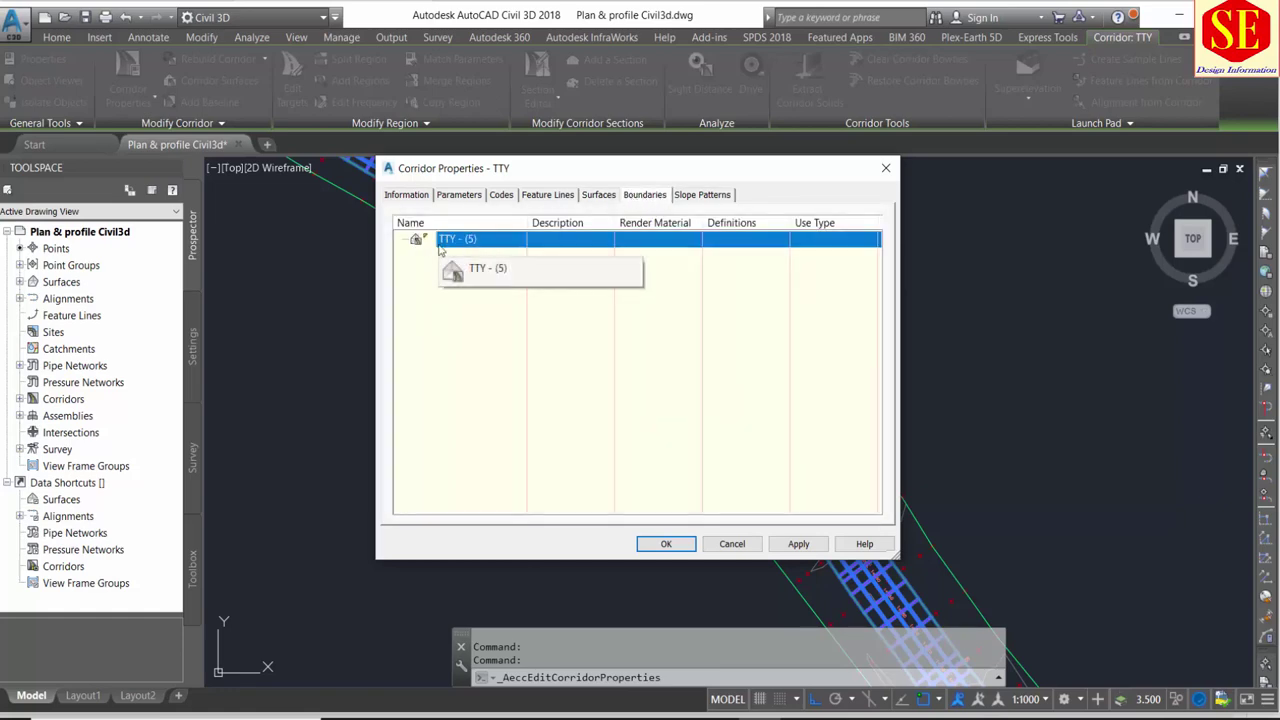
right_click(474, 243)
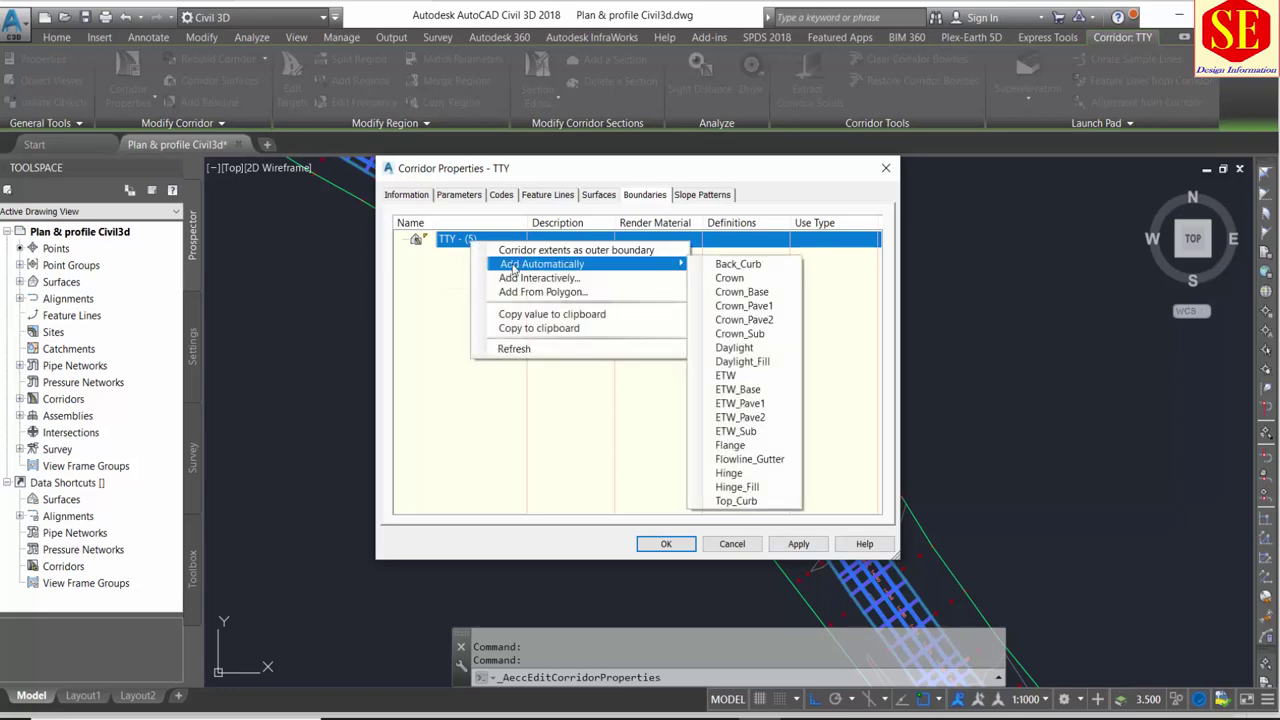
mouse_move(585, 264)
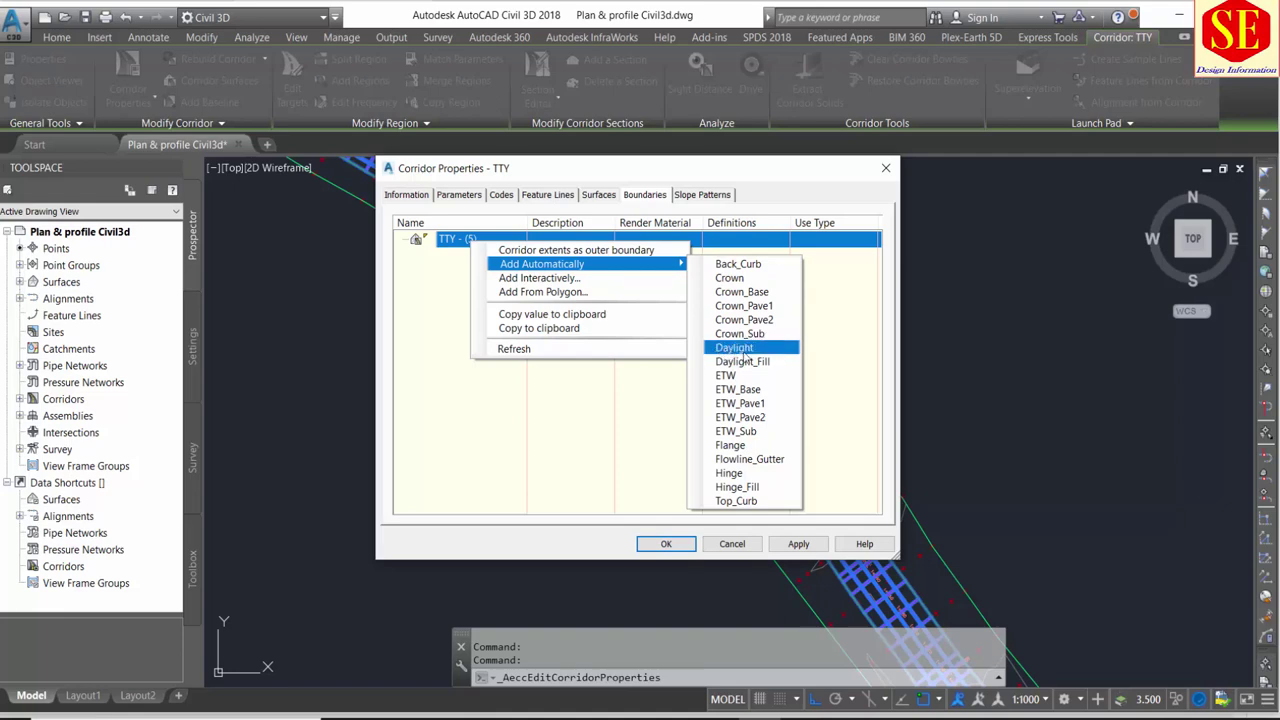
left_click(745, 357)
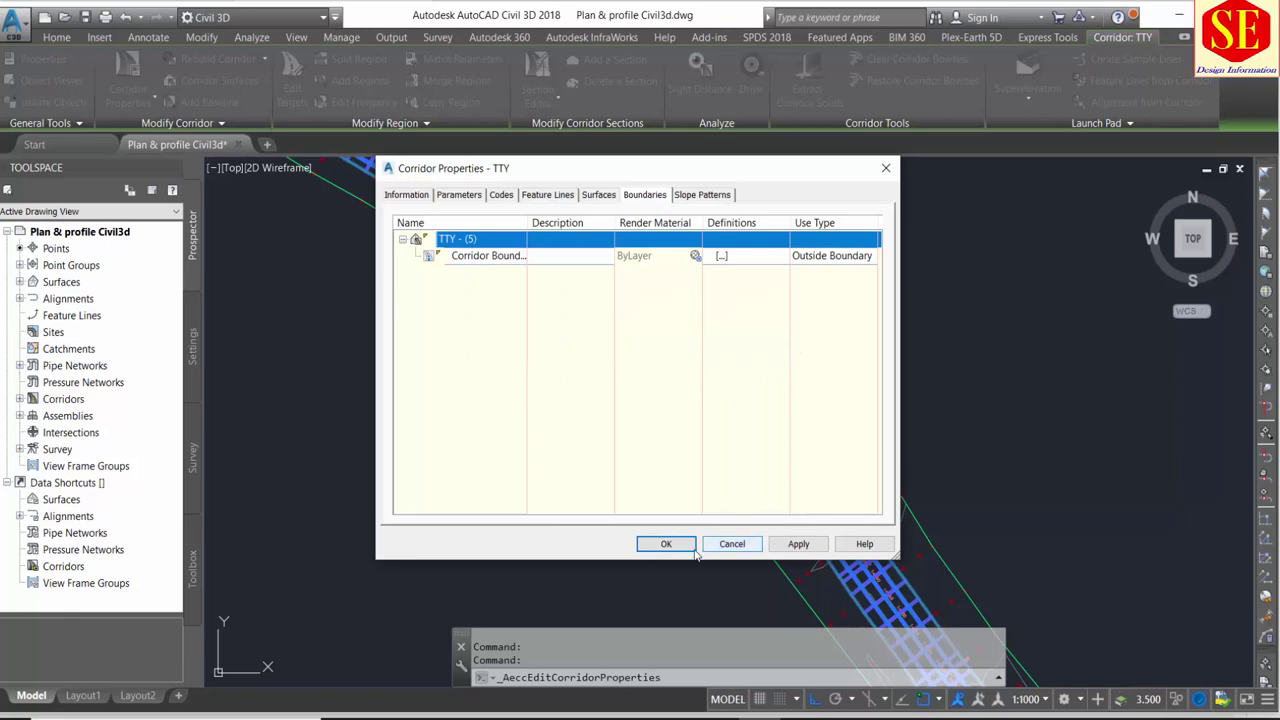
left_click(797, 545)
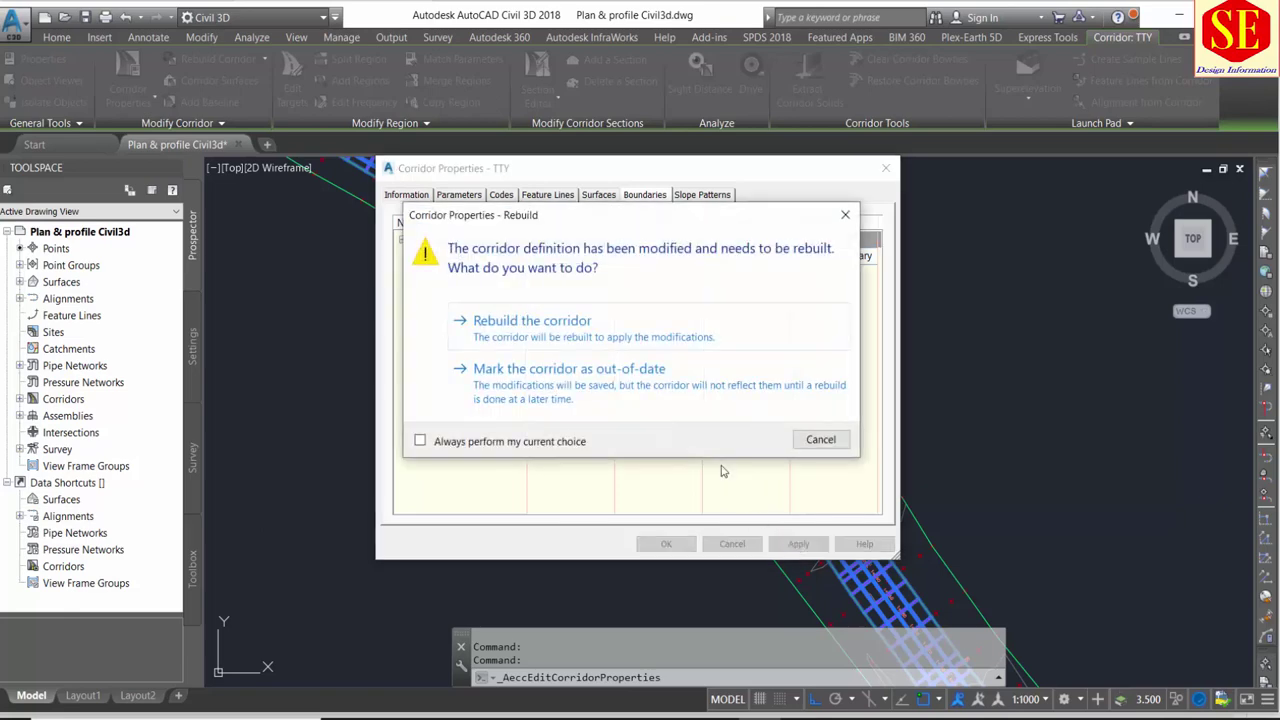
left_click(526, 339)
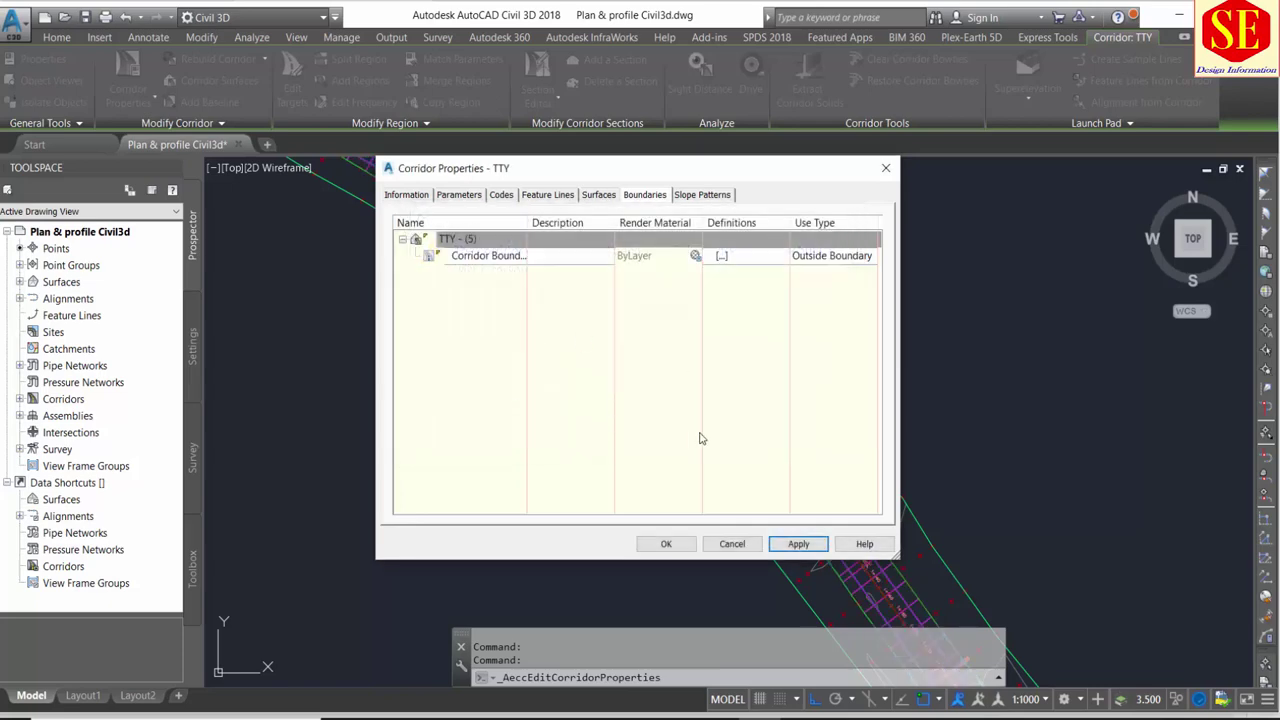
left_click(673, 545)
left_click(678, 365)
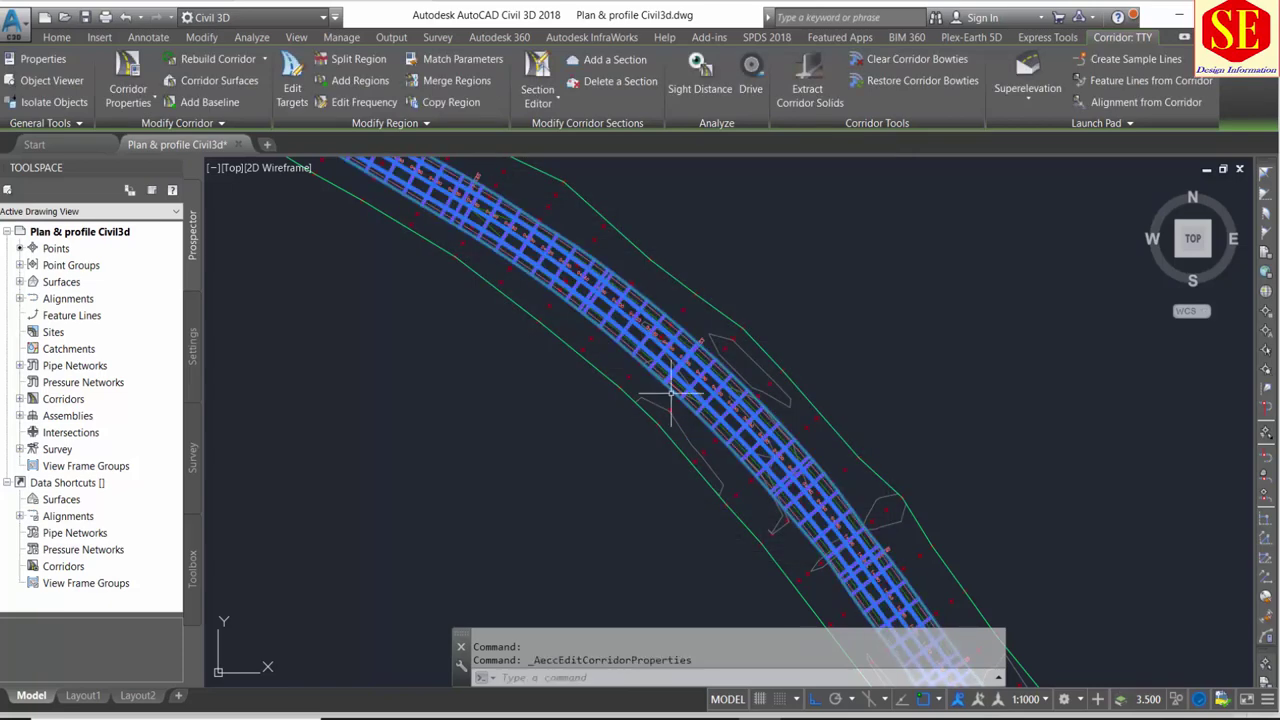
scroll(777, 523, "up", 7)
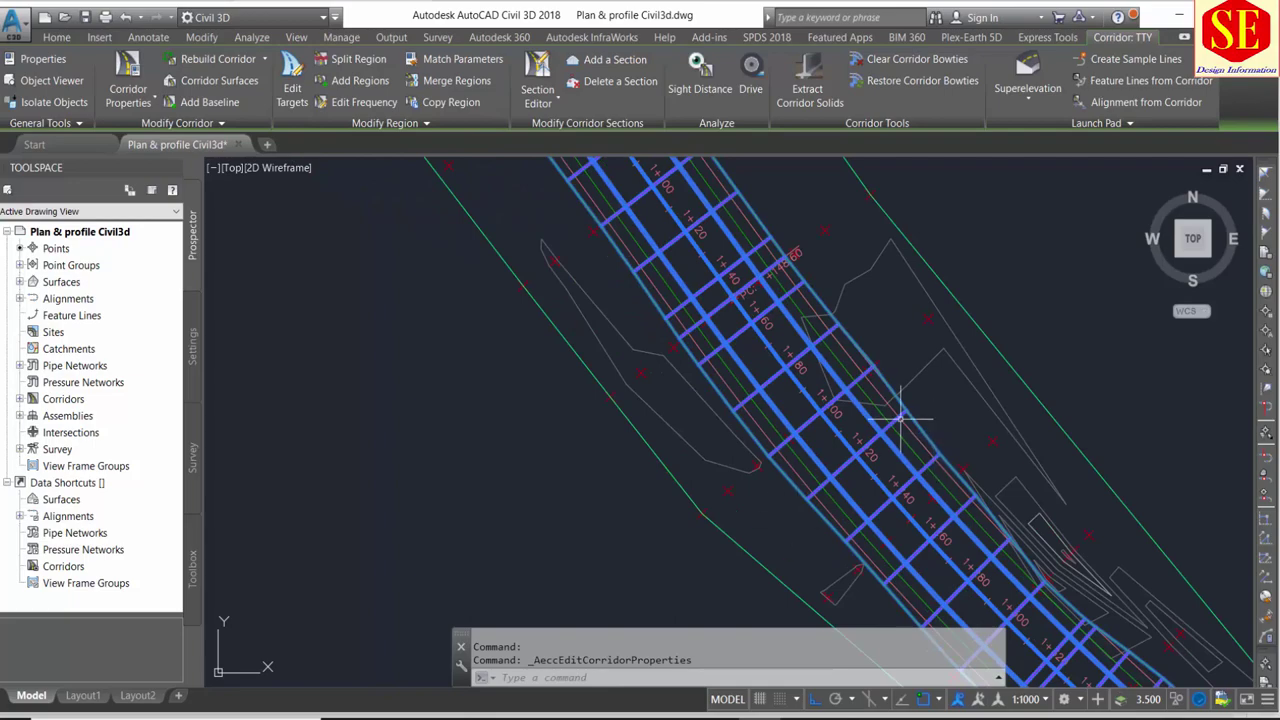
scroll(765, 420, "down", 3)
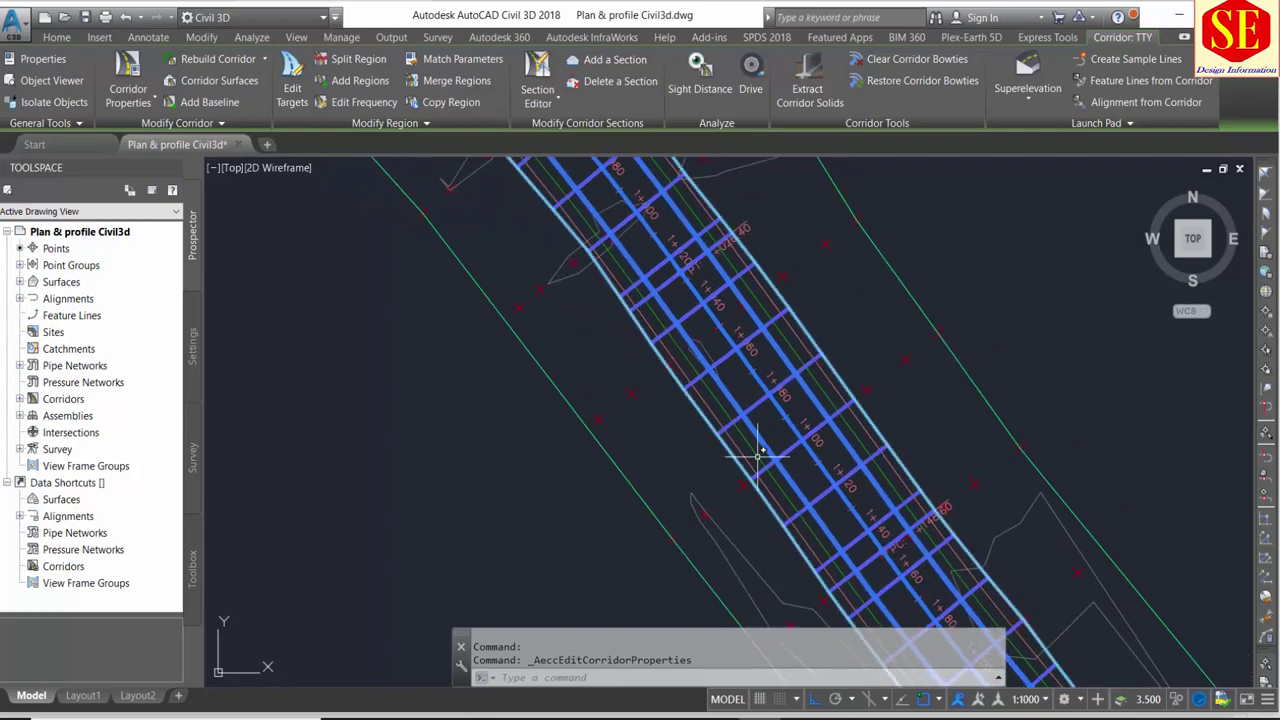
scroll(752, 405, "down", 3)
key("Escape")
scroll(729, 357, "up", 2)
scroll(777, 377, "up", 2)
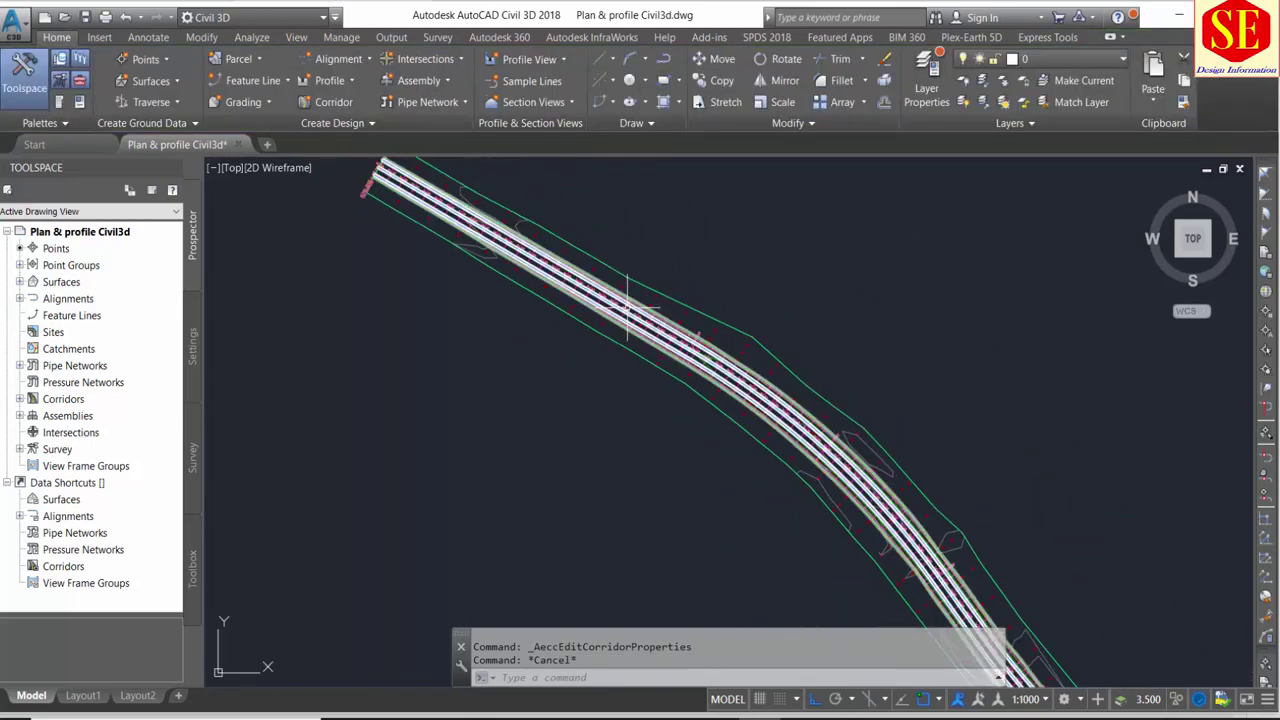
scroll(629, 286, "up", 2)
scroll(576, 264, "down", 3)
scroll(589, 266, "up", 2)
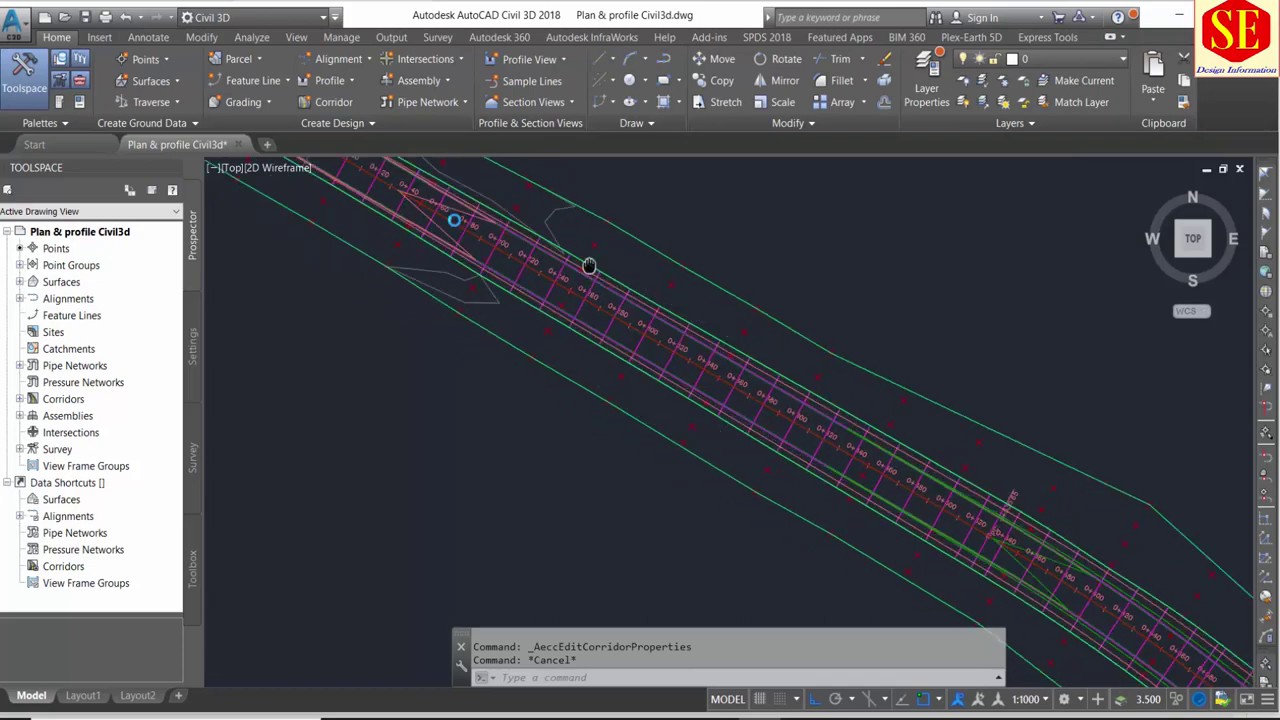
scroll(461, 232, "up", 1)
scroll(666, 350, "up", 2)
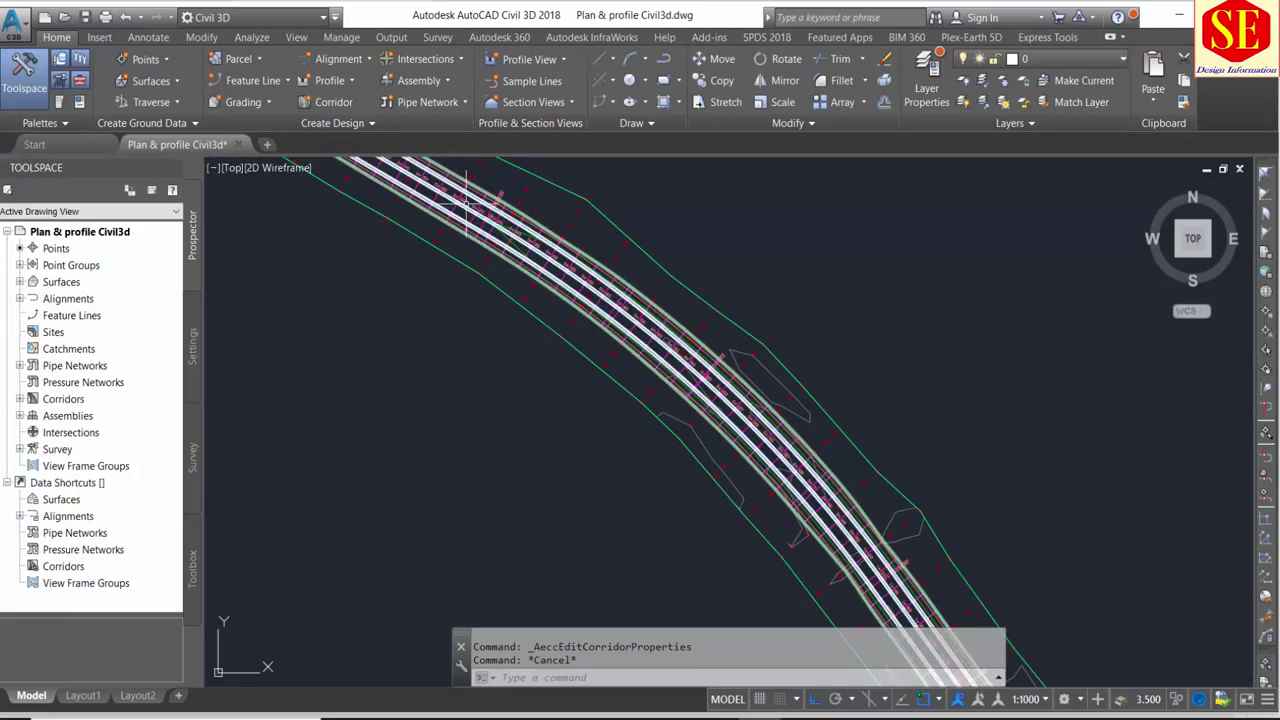
scroll(737, 443, "down", 3)
scroll(643, 314, "up", 2)
scroll(771, 497, "up", 2)
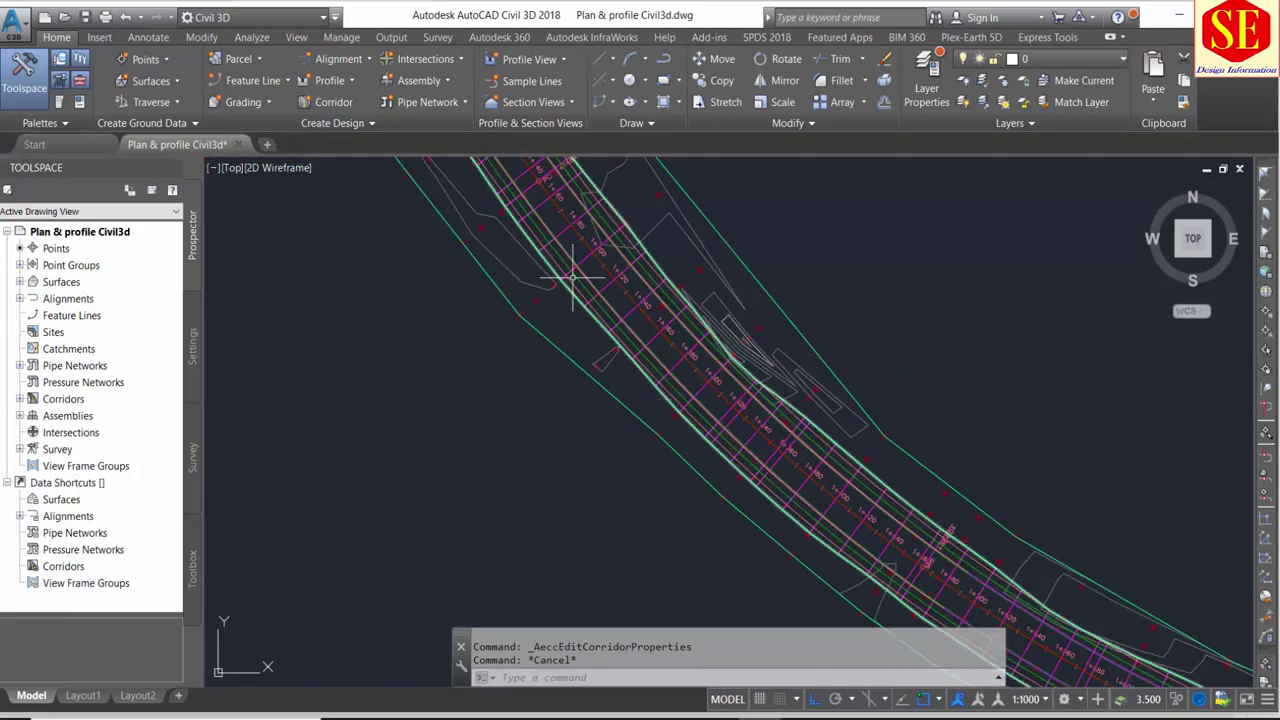
scroll(663, 300, "down", 1)
scroll(643, 337, "down", 1)
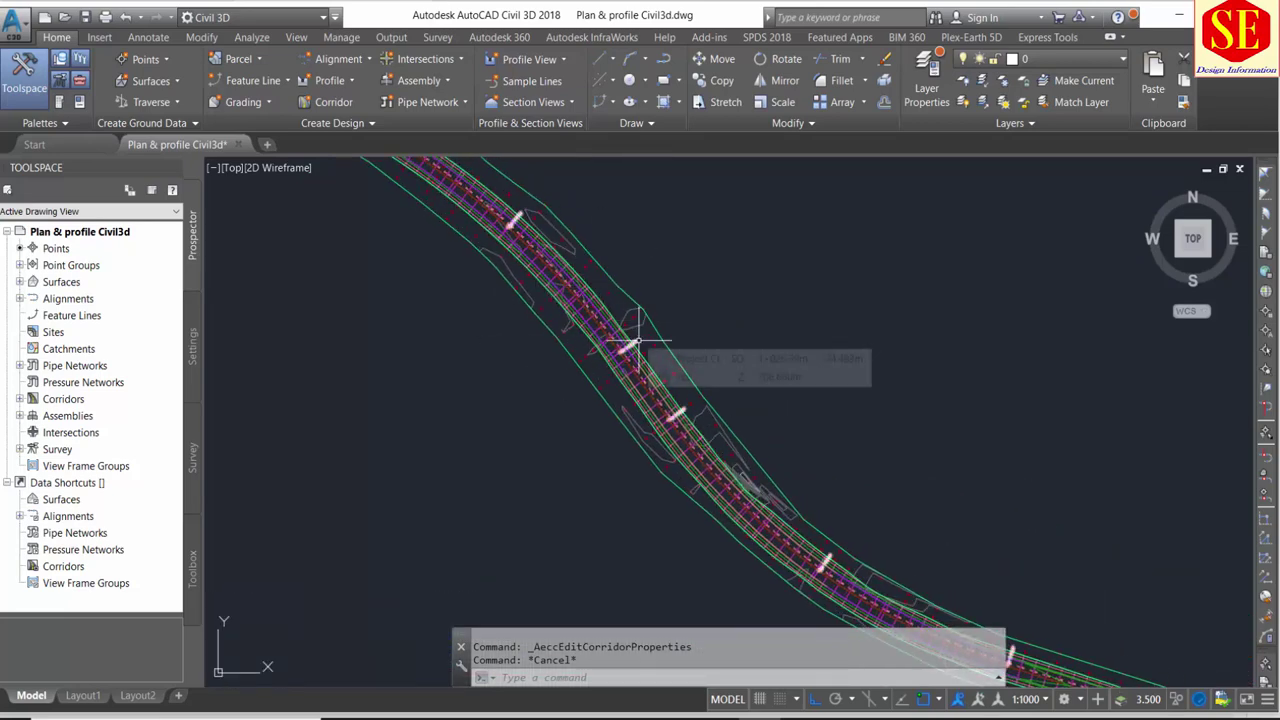
scroll(640, 340, "down", 1)
scroll(630, 350, "down", 1)
scroll(749, 294, "down", 1)
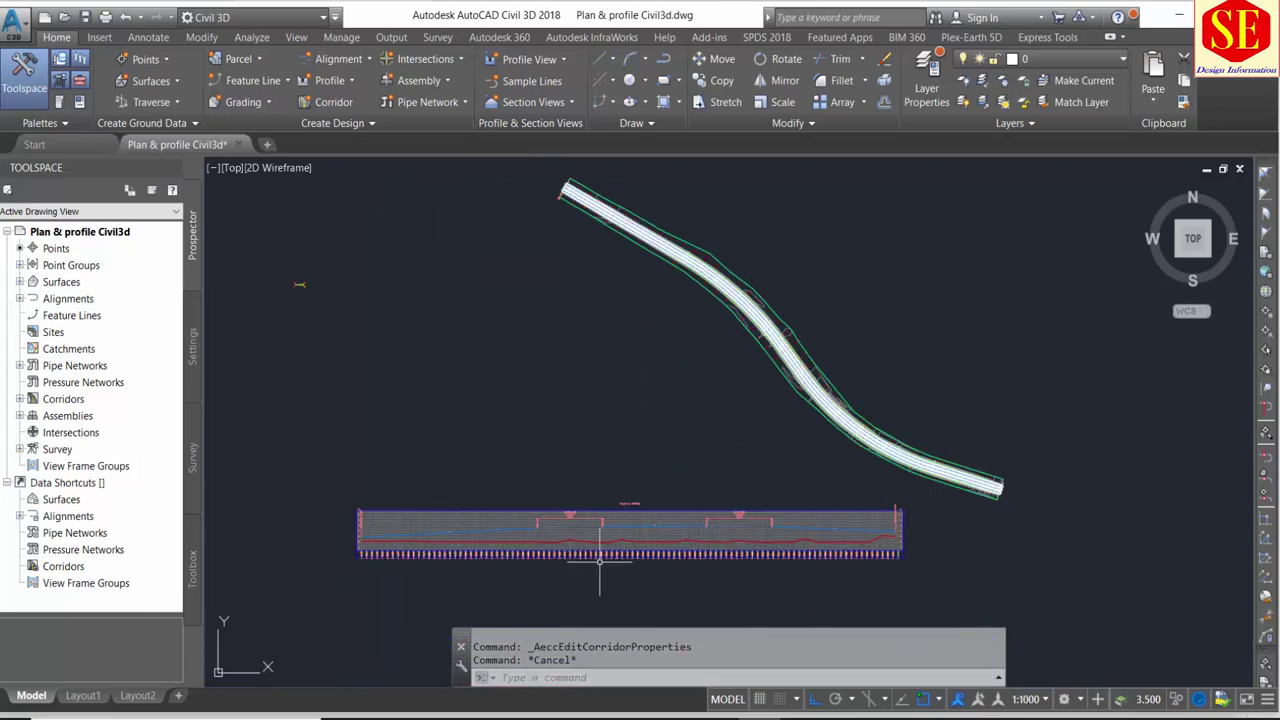
scroll(250, 263, "up", 2)
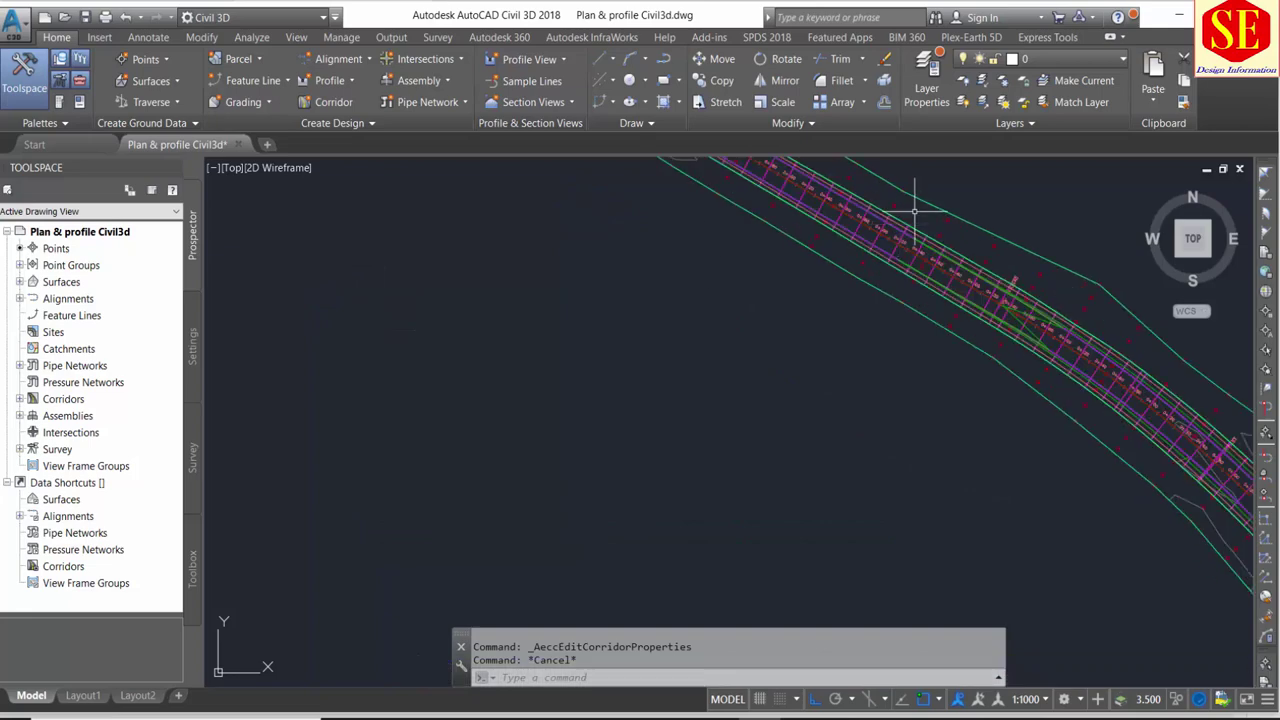
scroll(905, 220, "up", 1)
scroll(860, 240, "up", 1)
scroll(830, 370, "up", 1)
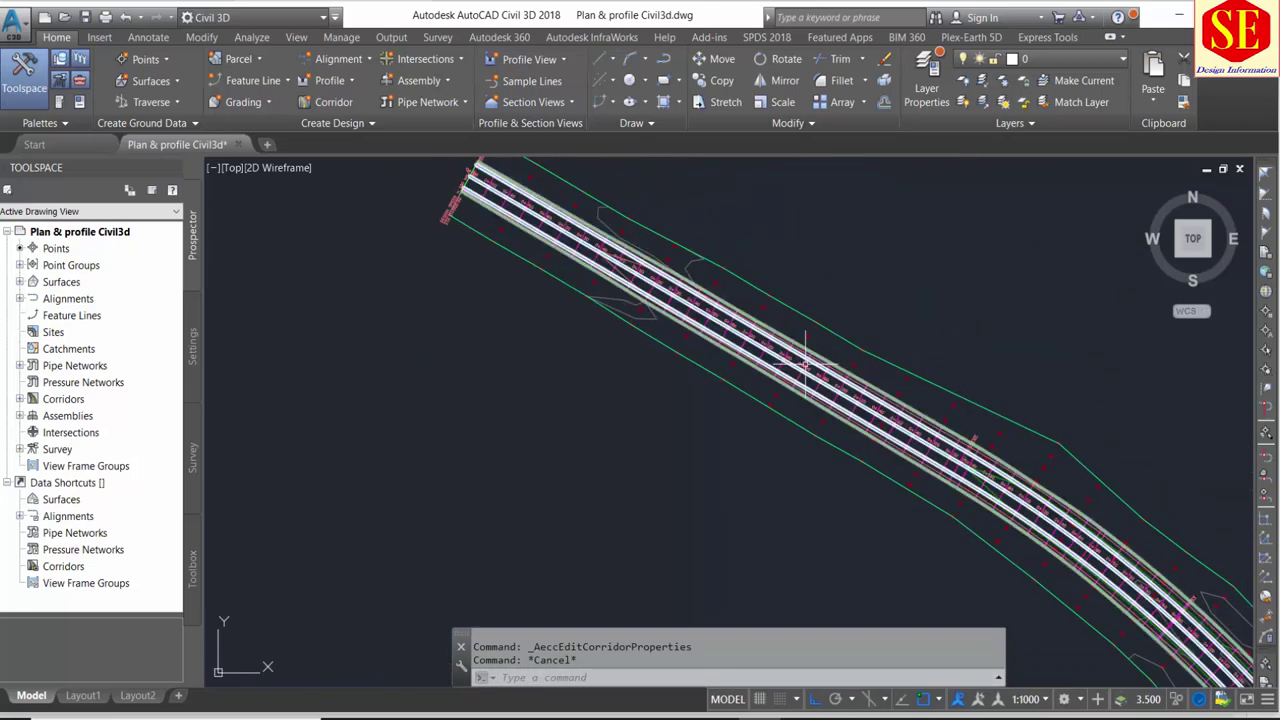
scroll(686, 320, "down", 3)
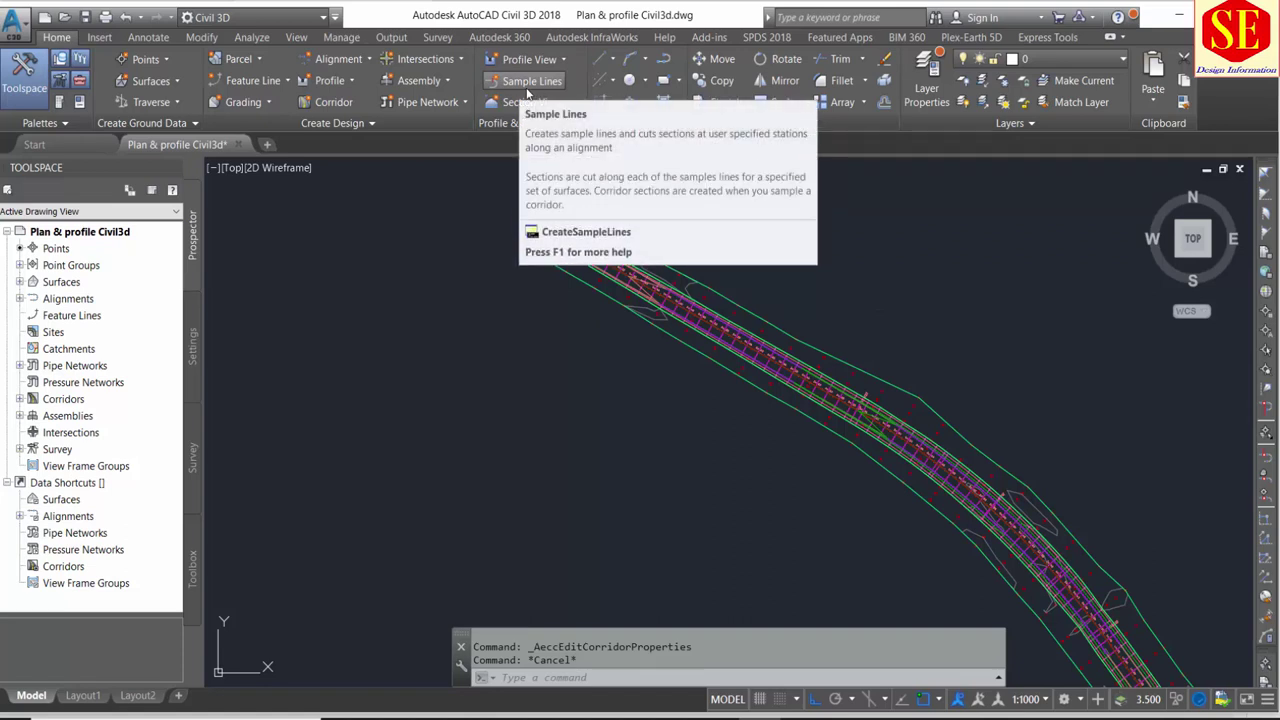
- Start sample line creation on the Project CL alignment, chosen from the alignment list
left_click(527, 89)
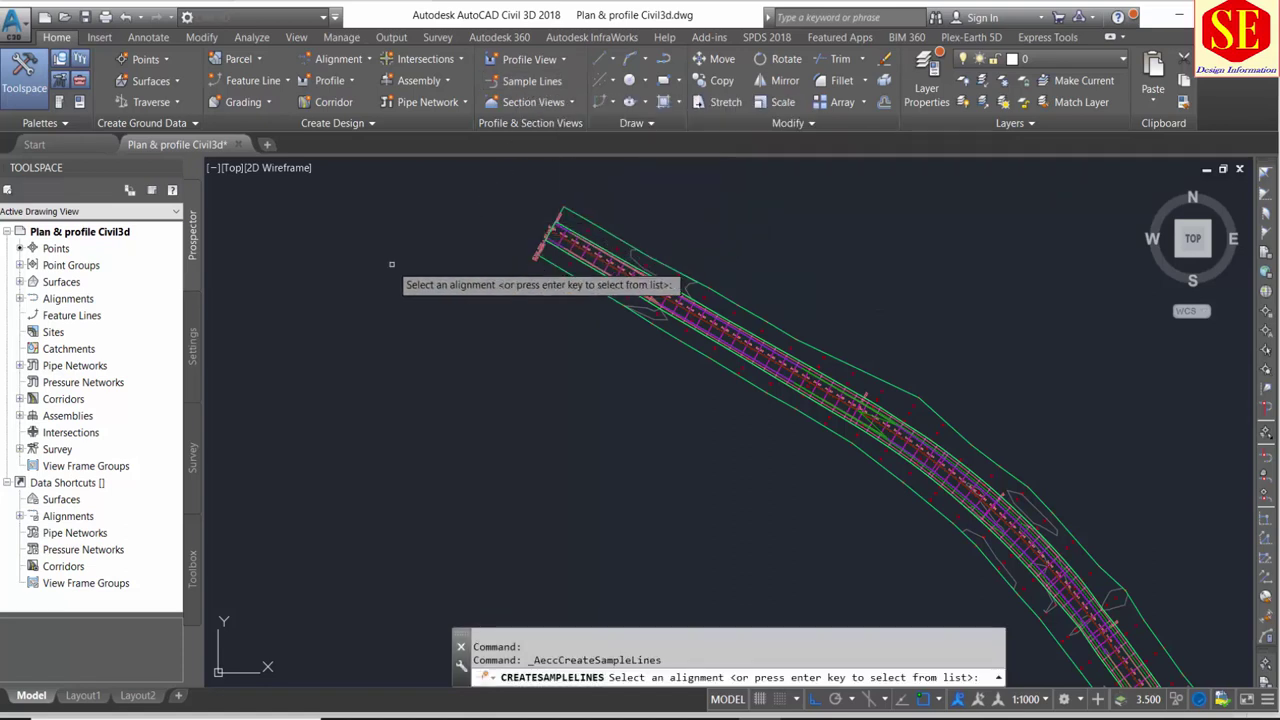
key("Return")
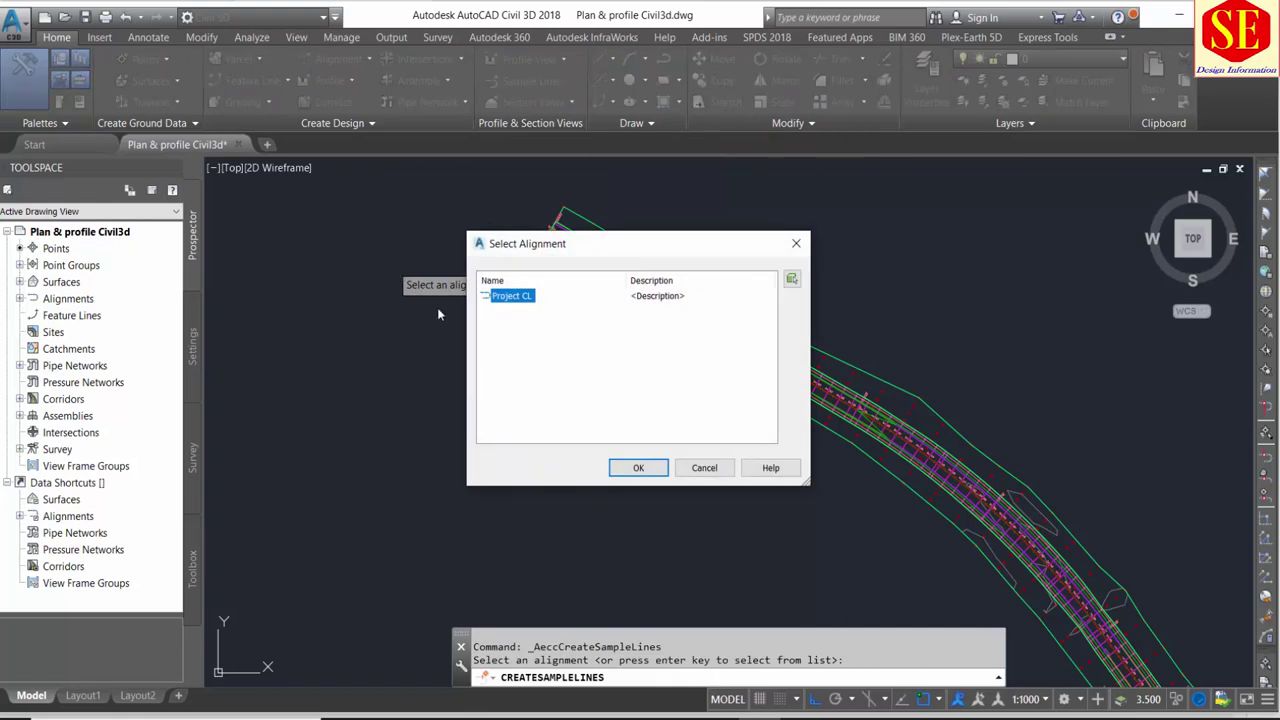
left_click(522, 300)
left_click(640, 468)
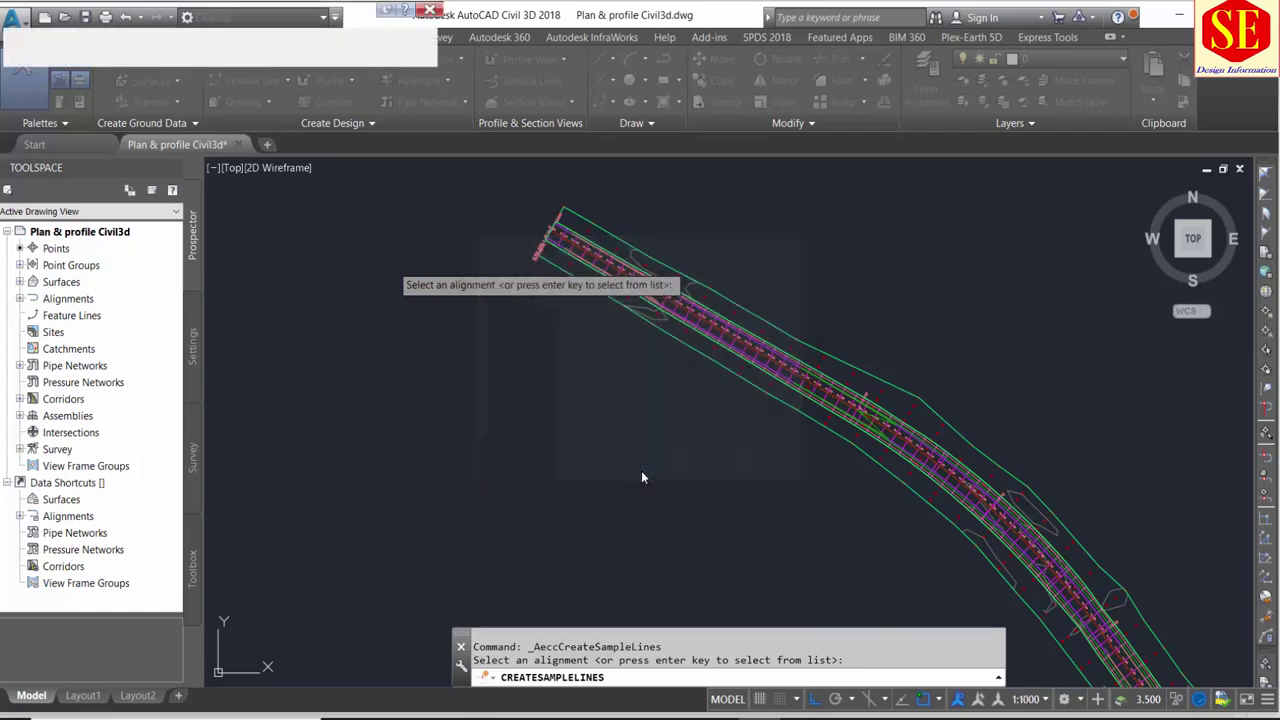
left_click(377, 238)
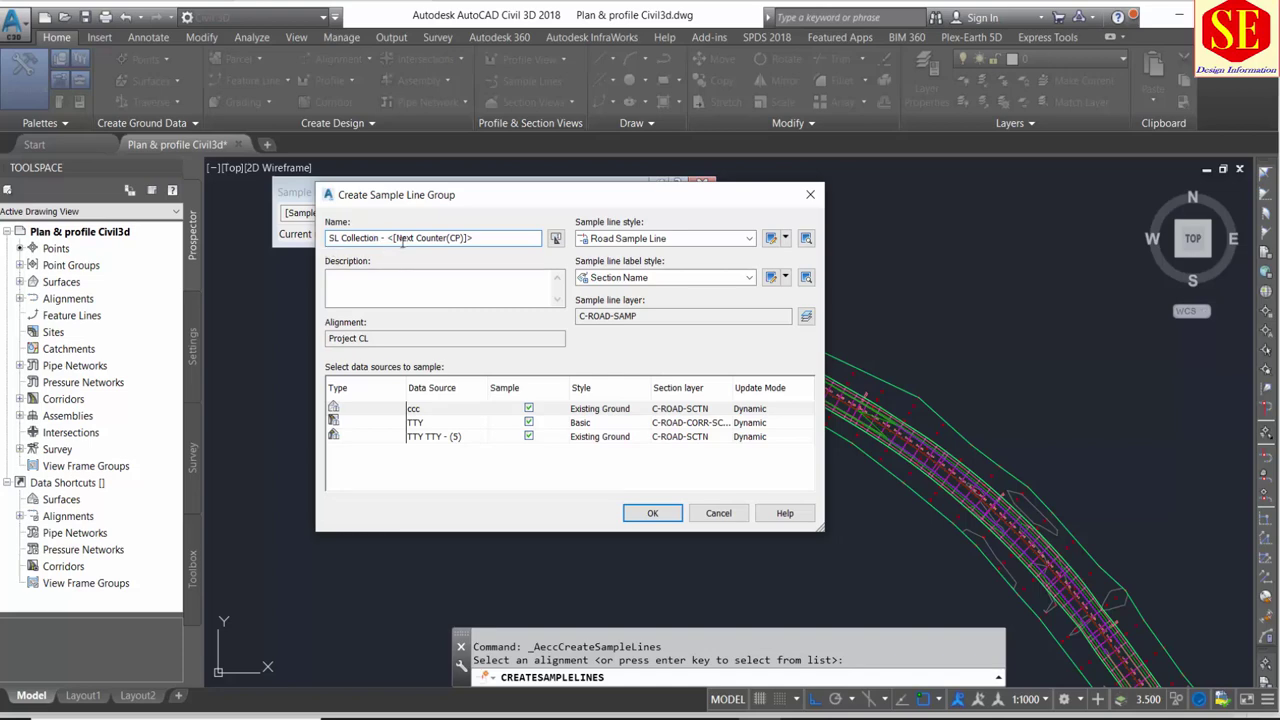
- Name the sample line group 'jjj' and adjust the ccc and TTY data sources
double_click(324, 238)
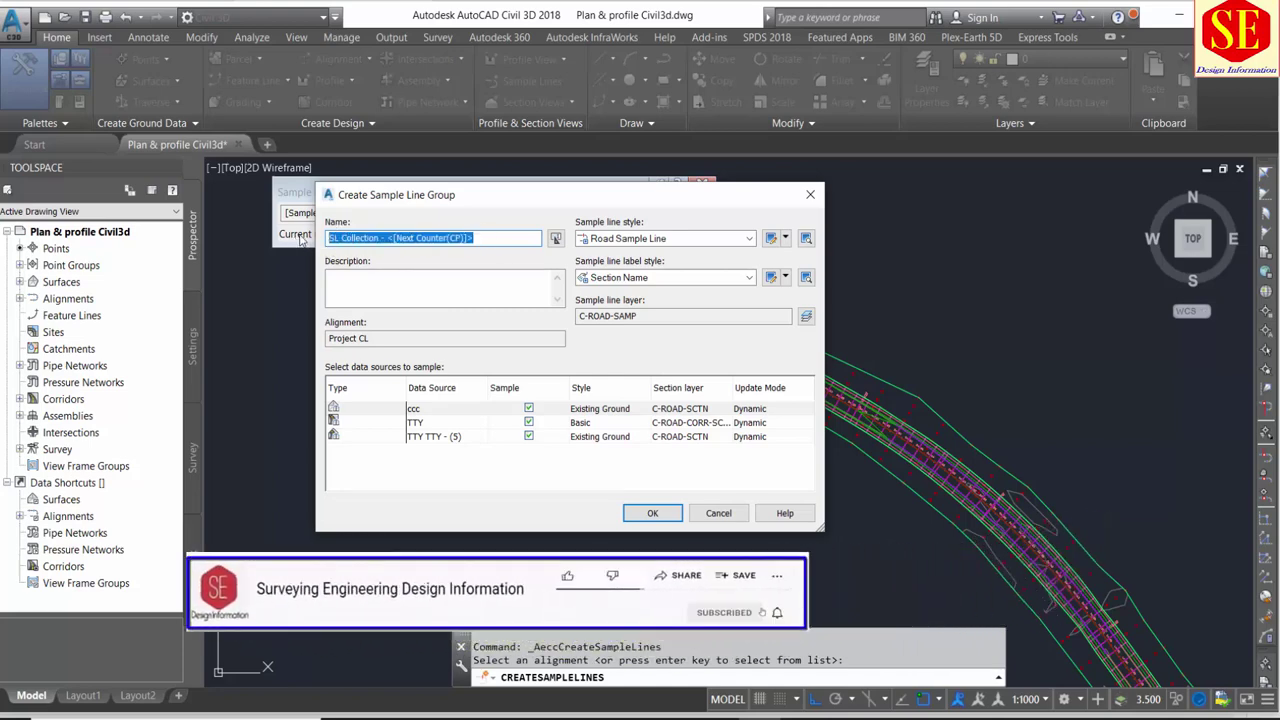
type("jjj")
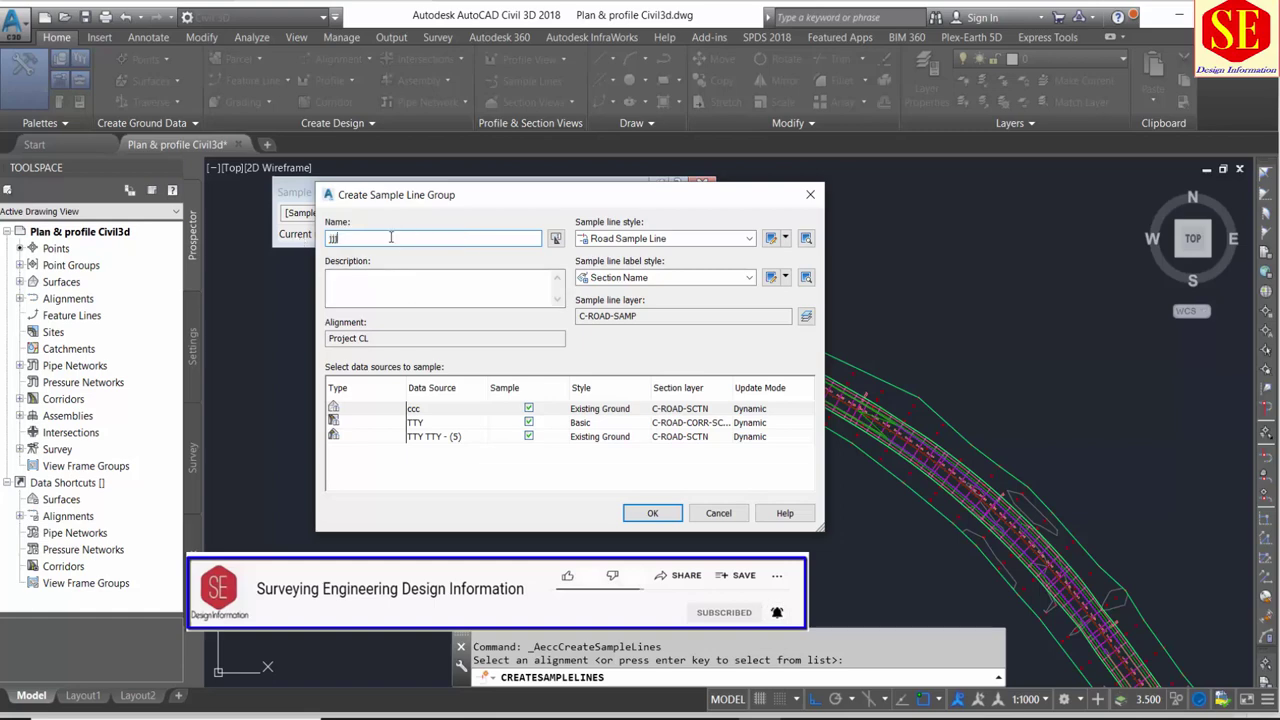
left_click(390, 408)
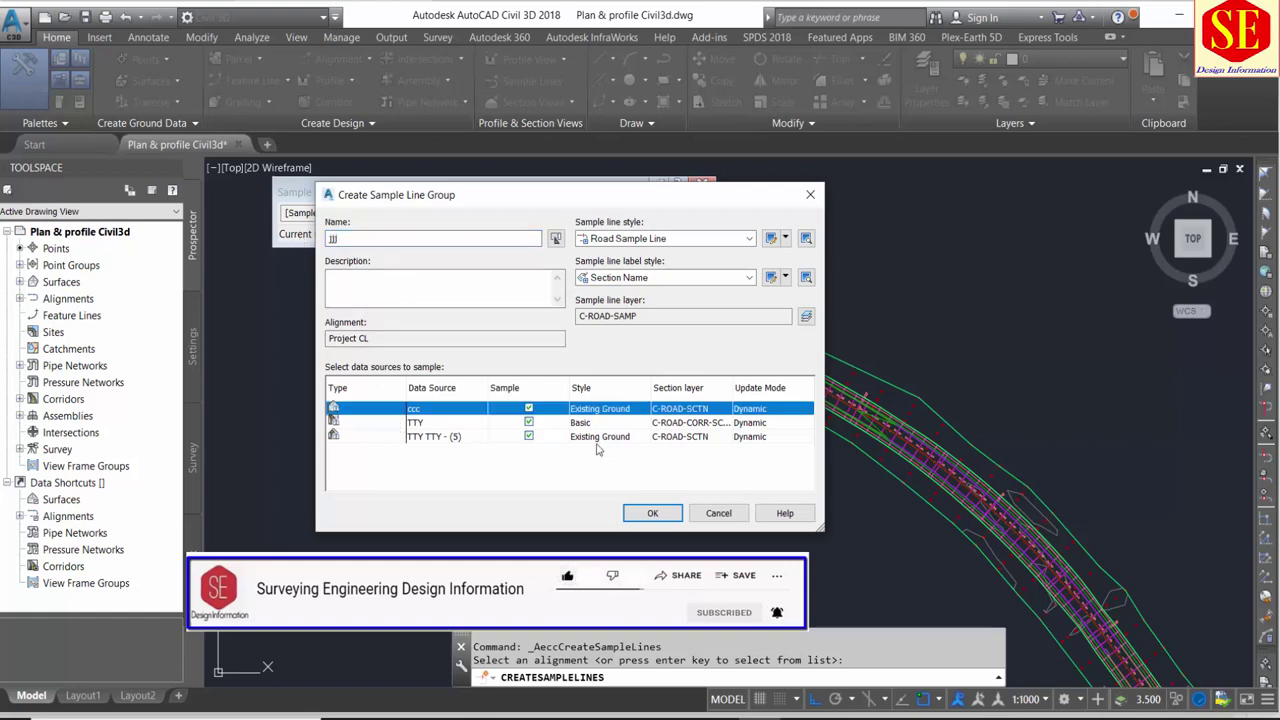
left_click(420, 410)
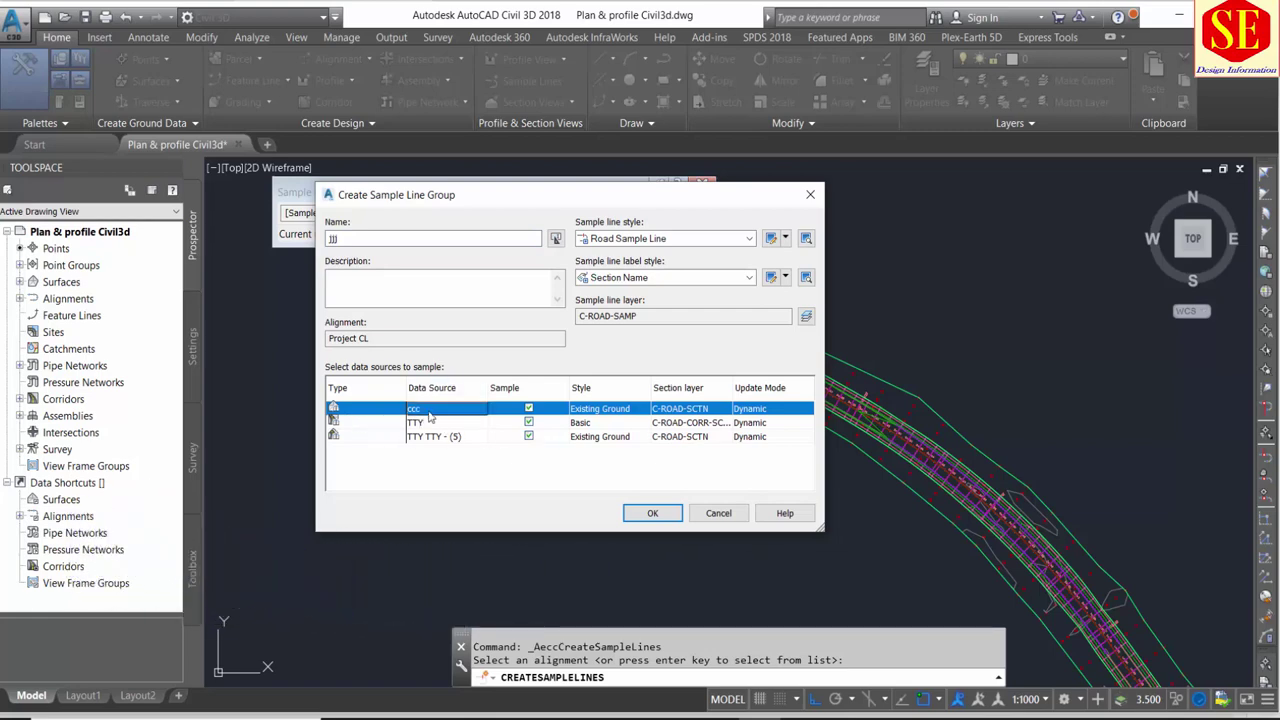
left_click(580, 424)
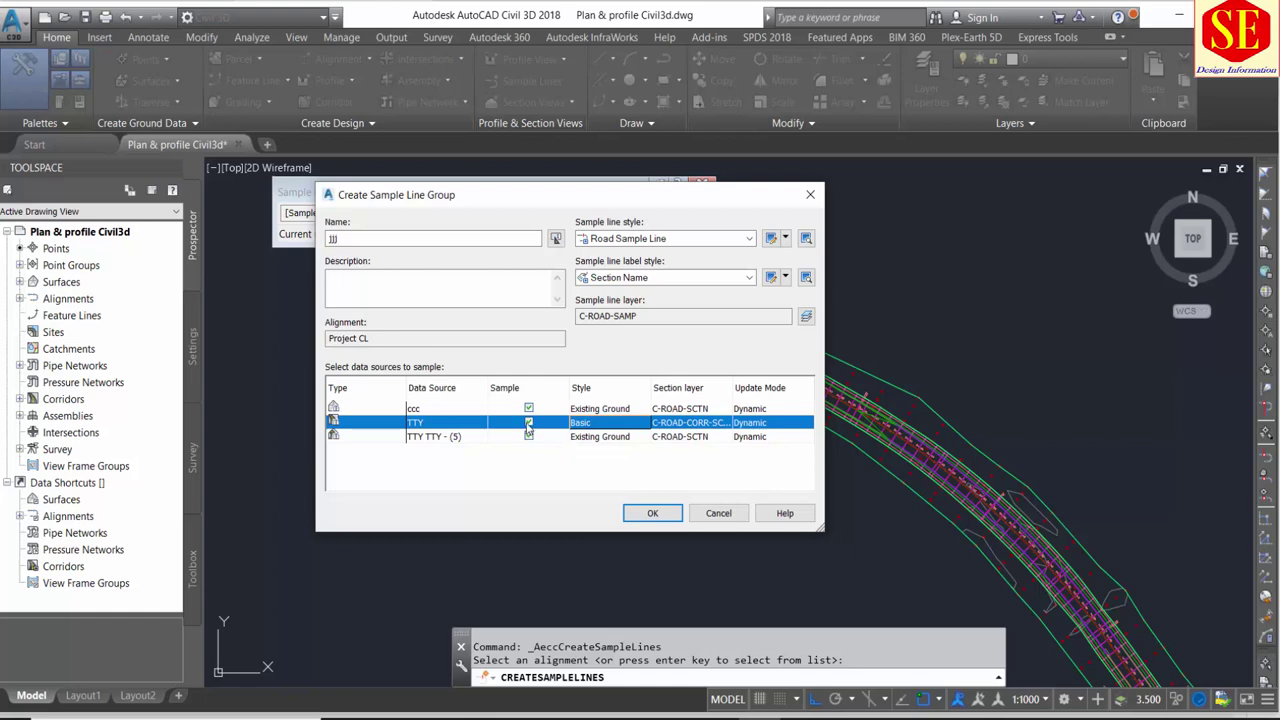
left_click(528, 423)
- Give TTY - (5) the Finished Ground section style and create the group
left_click(589, 441)
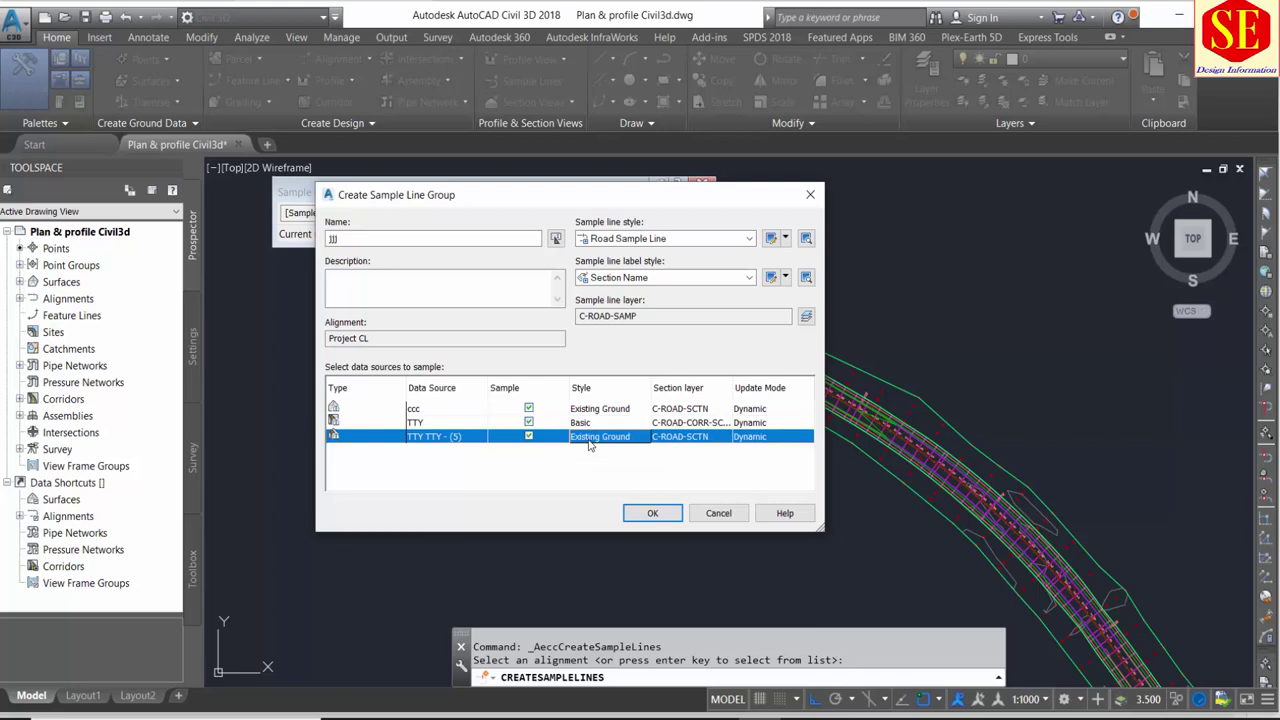
left_click(589, 445)
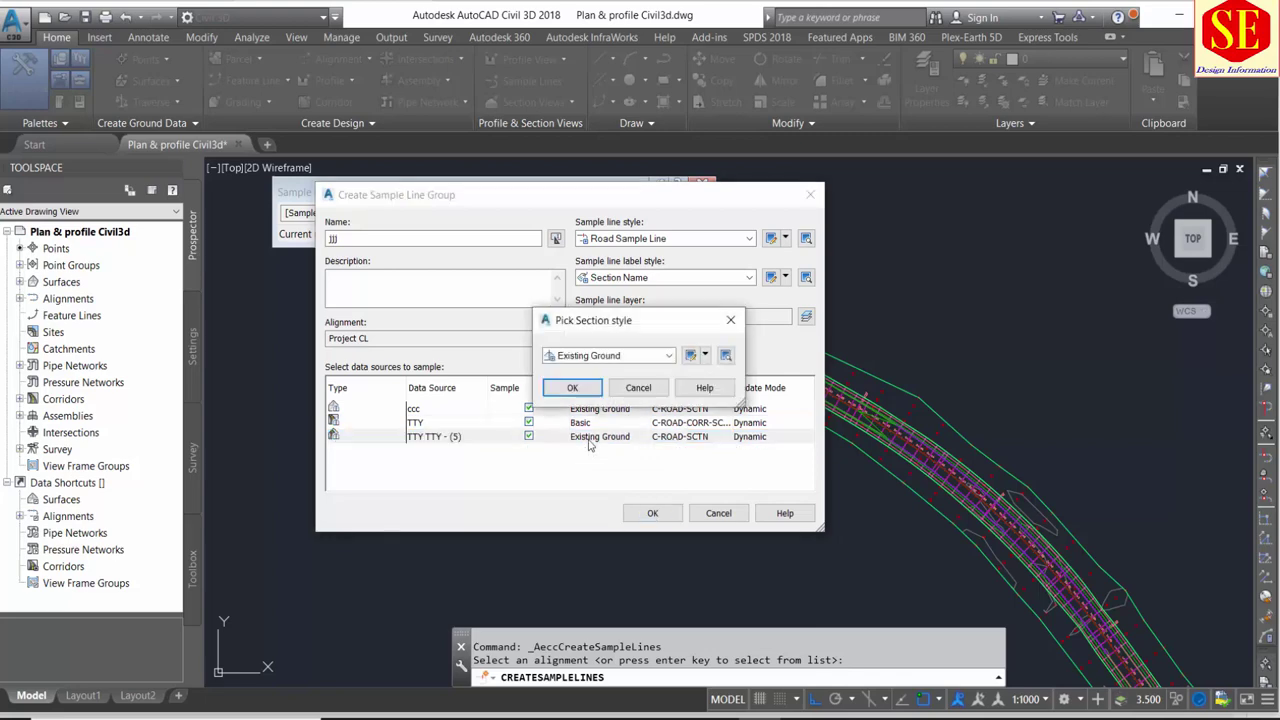
left_click(597, 356)
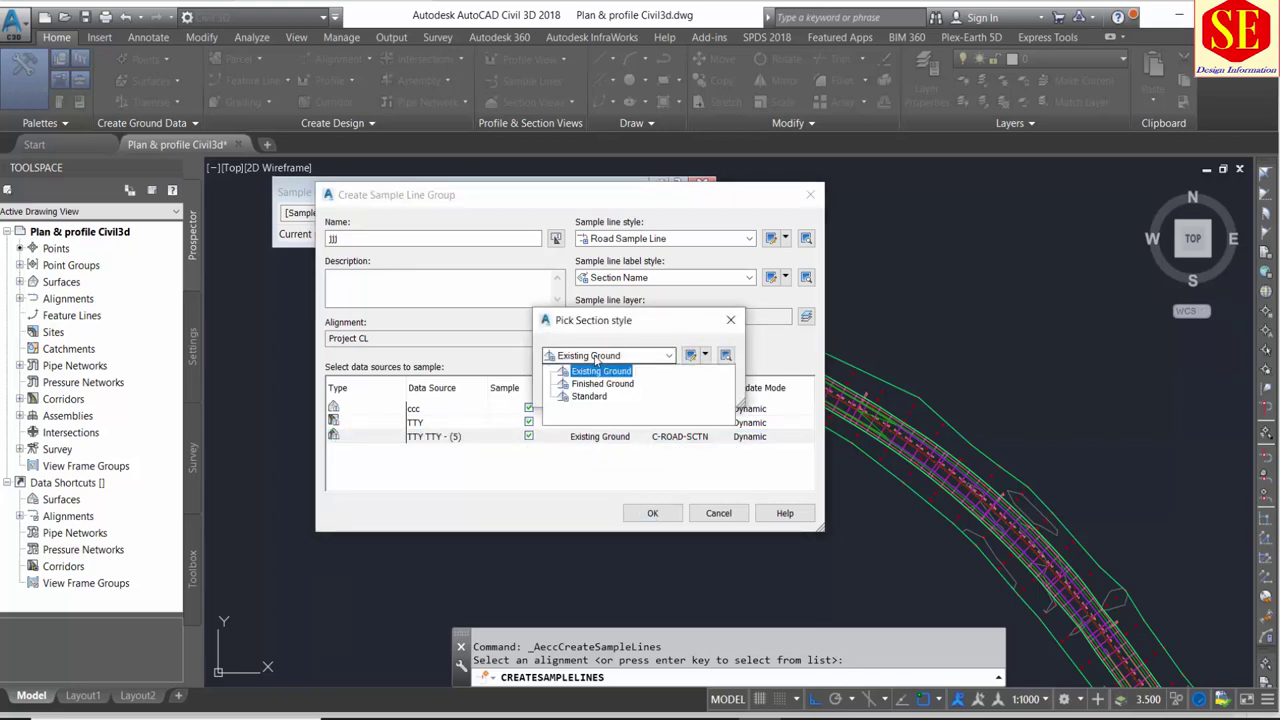
left_click(591, 387)
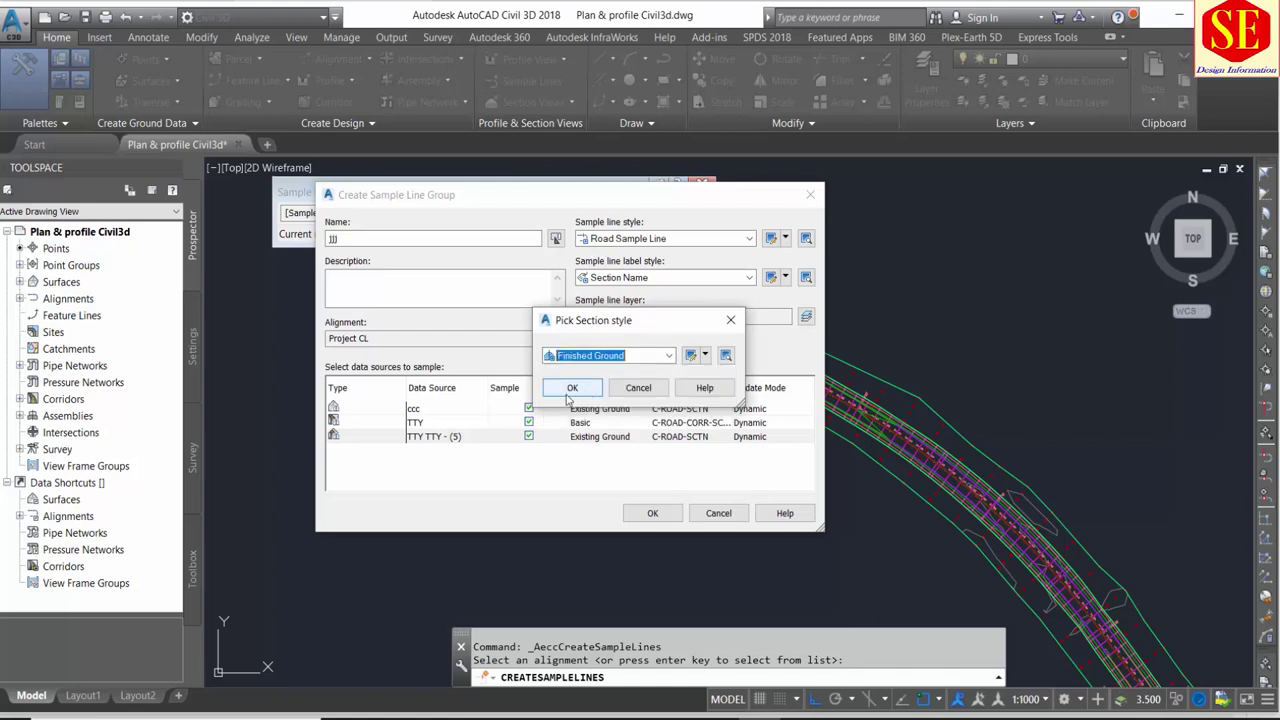
left_click(573, 389)
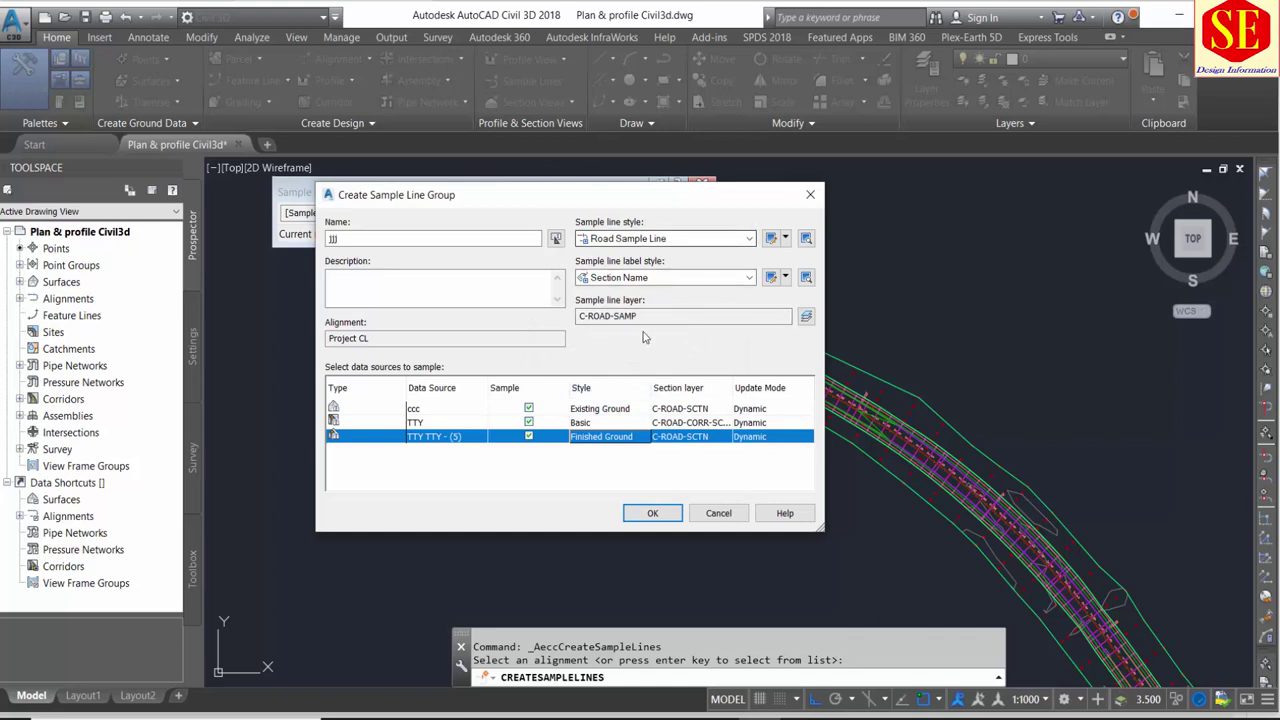
left_click(583, 409)
left_click(583, 437)
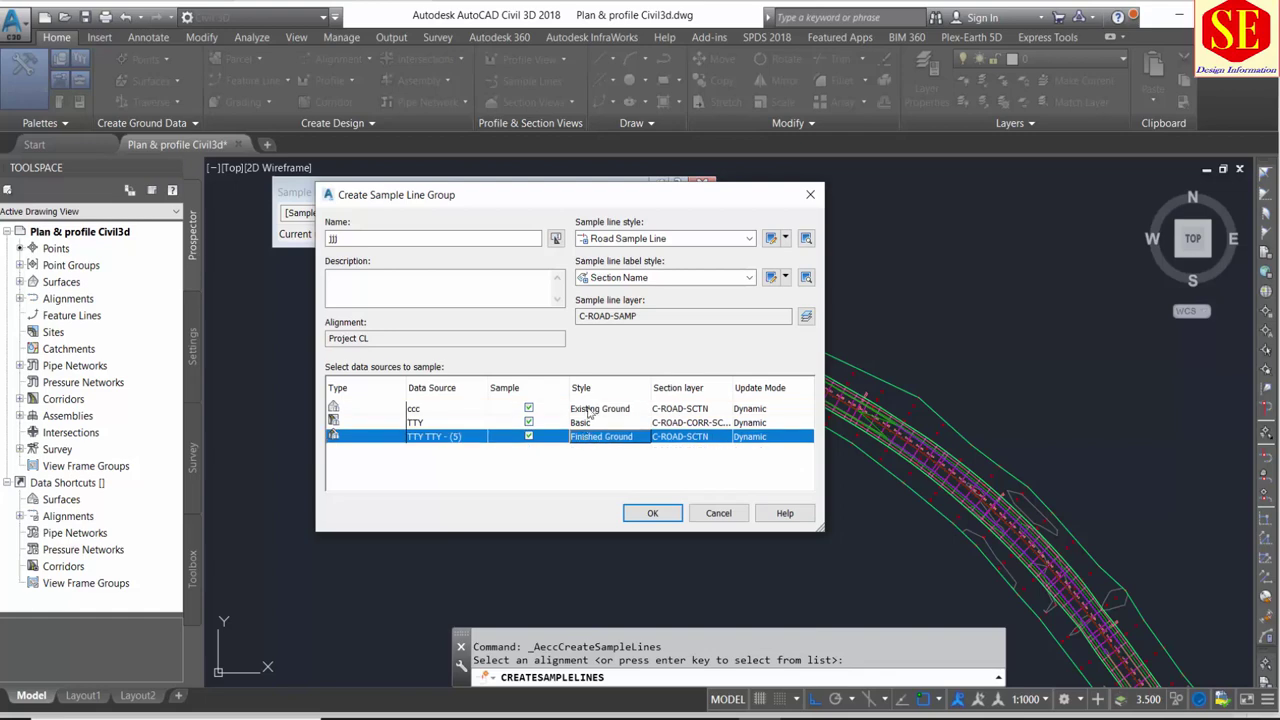
left_click(446, 425)
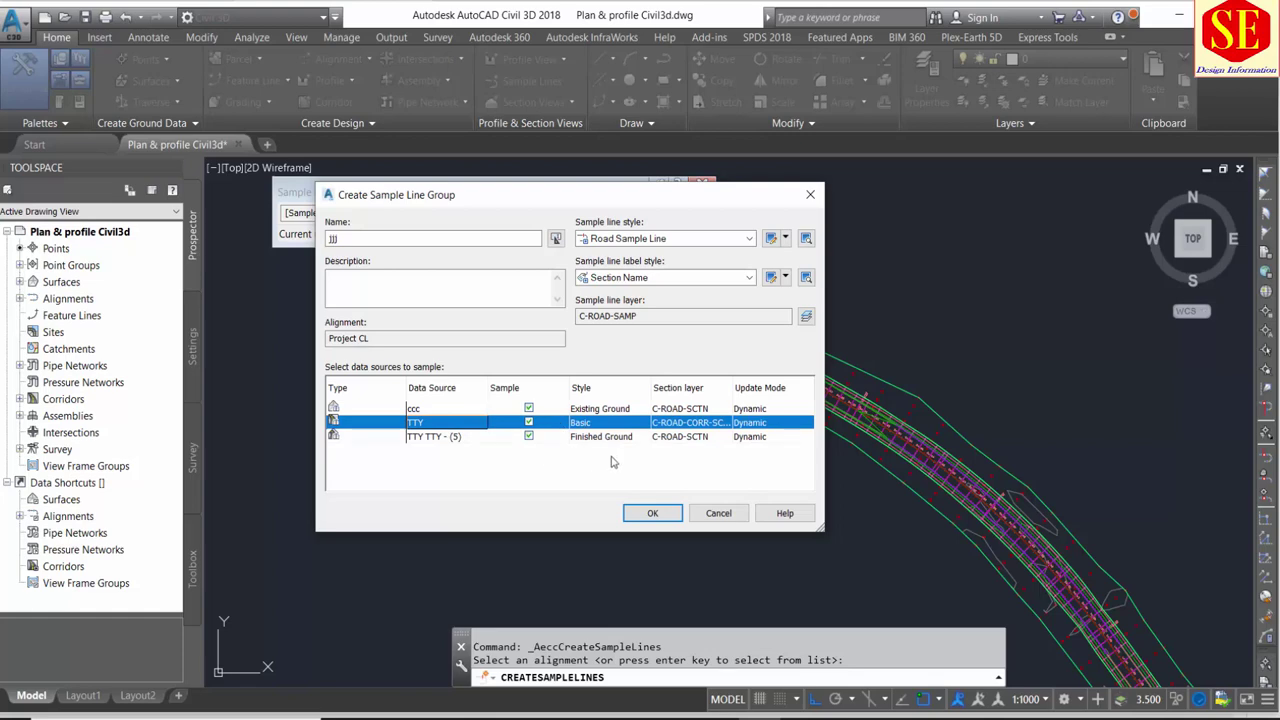
left_click(652, 513)
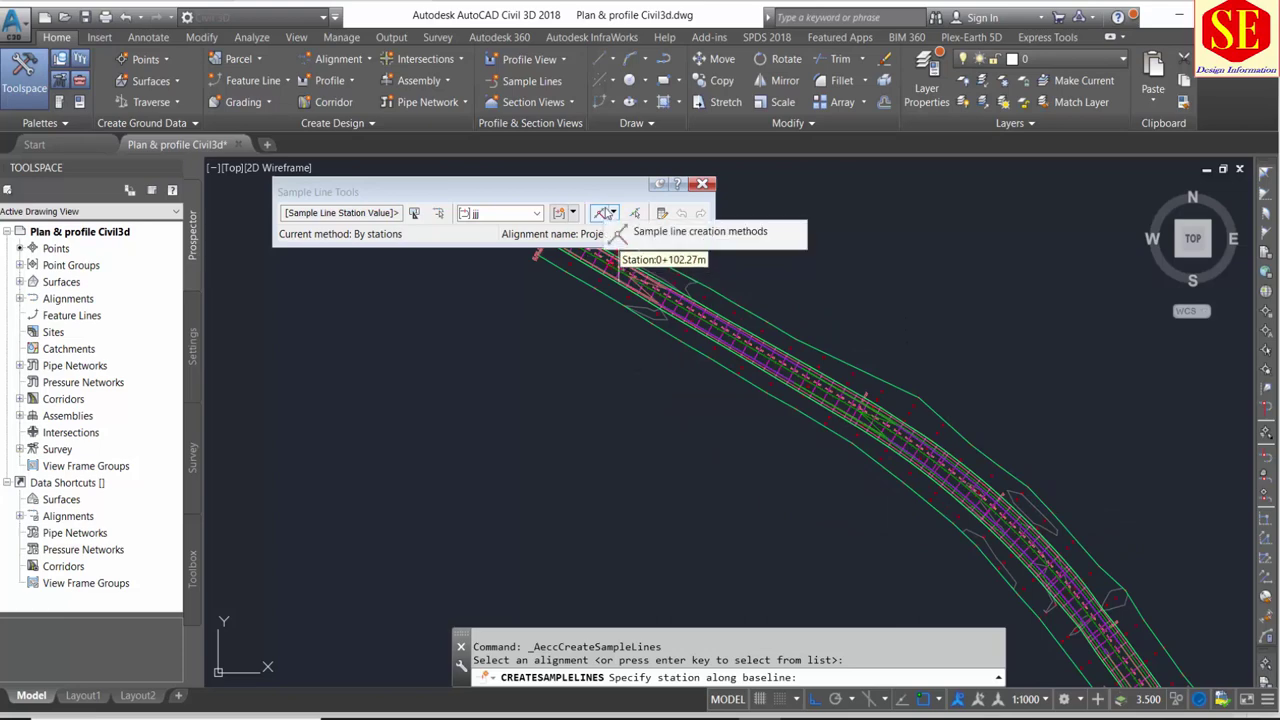
- Switch the sample line creation method to By range of stations
left_click(614, 213)
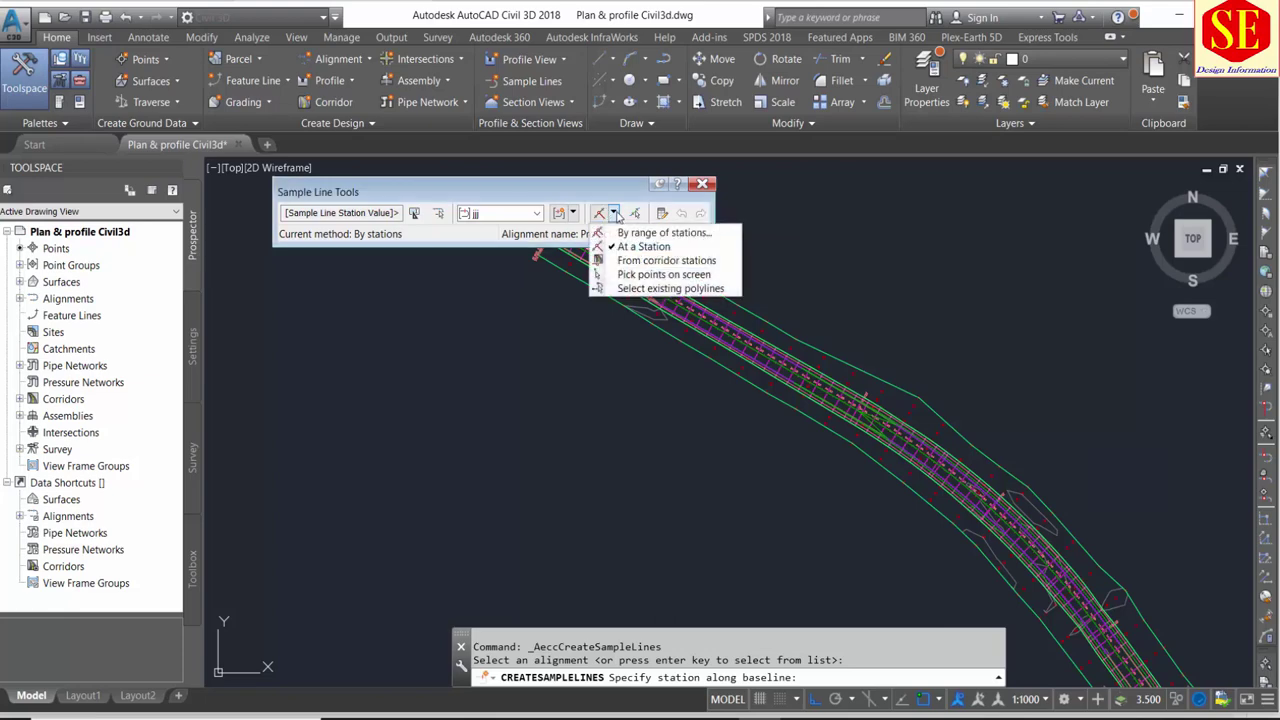
left_click(716, 233)
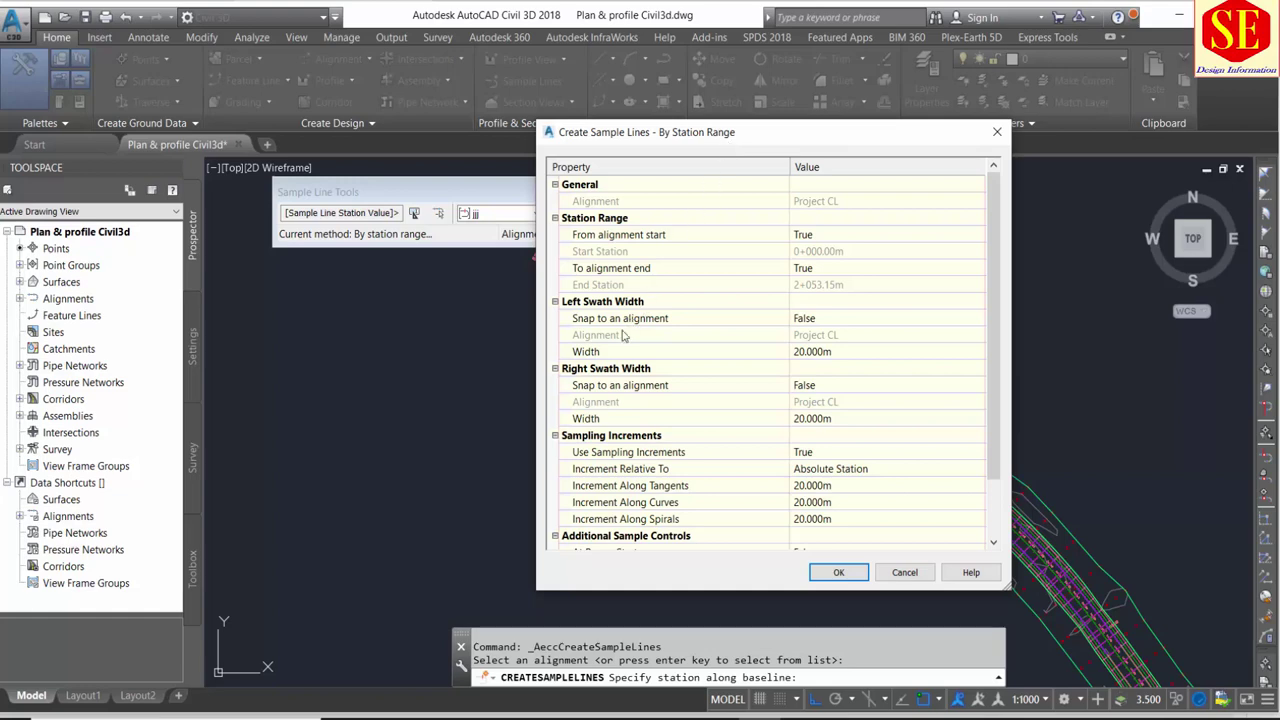
- Set the station range to run from alignment start to alignment end
left_click(612, 302)
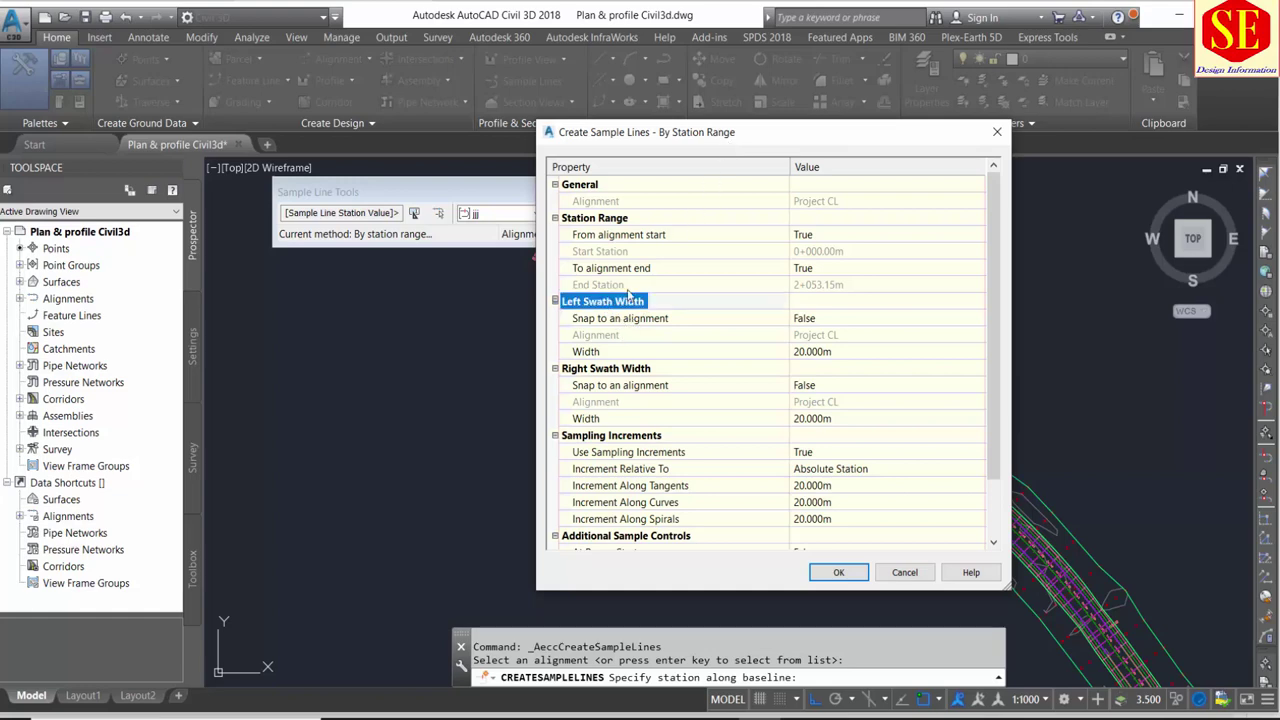
left_click(817, 235)
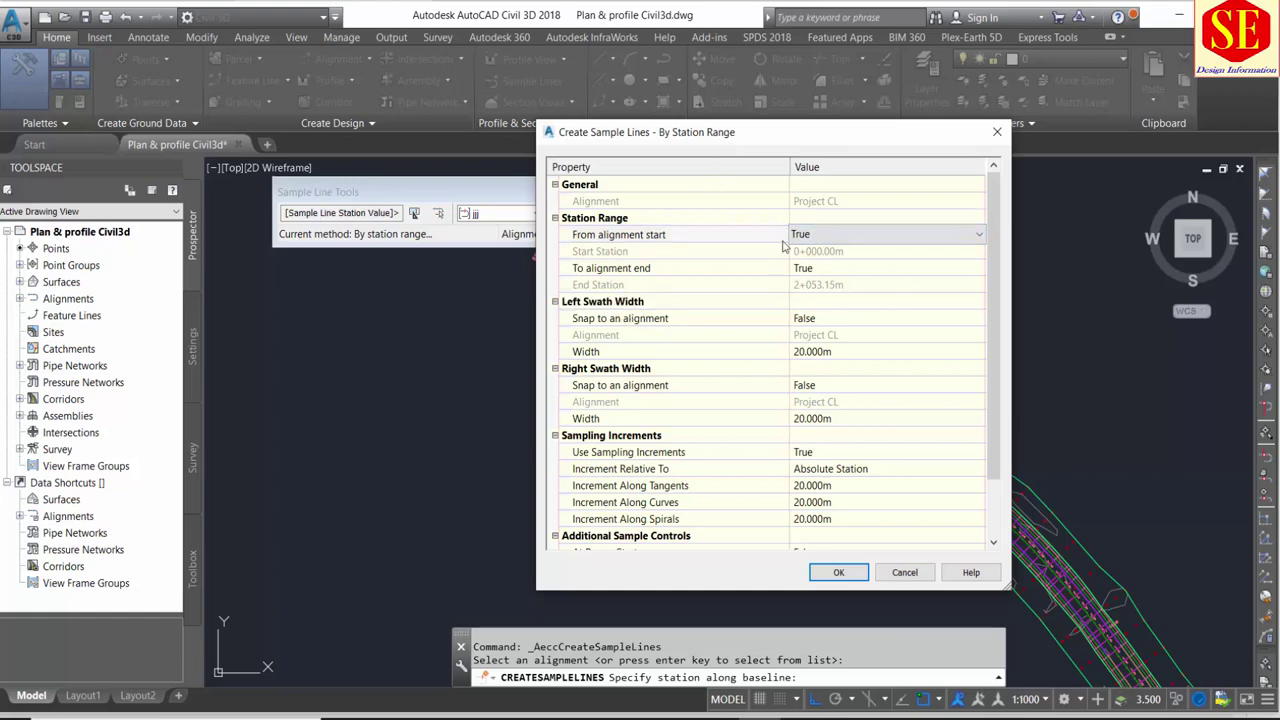
left_click(819, 256)
left_click(815, 287)
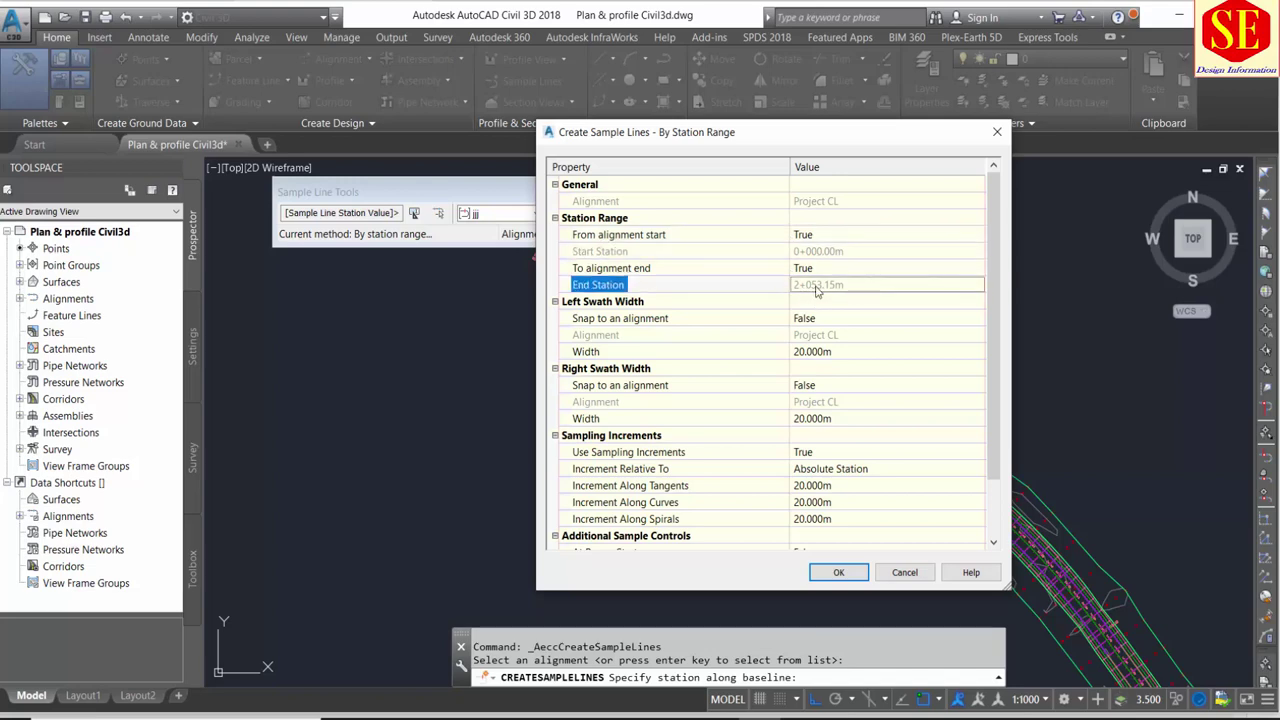
left_click(815, 255)
left_click(817, 288)
left_click(811, 255)
left_click(813, 288)
left_click(810, 270)
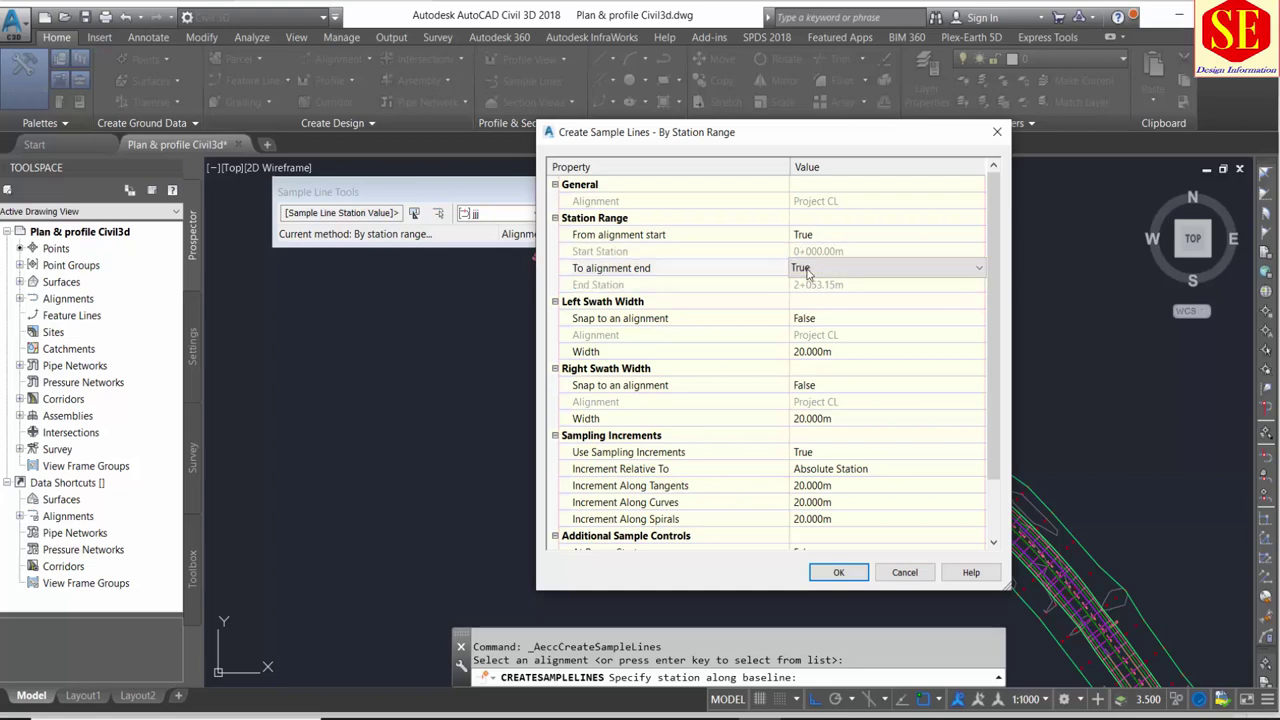
left_click(808, 270)
left_click(806, 296)
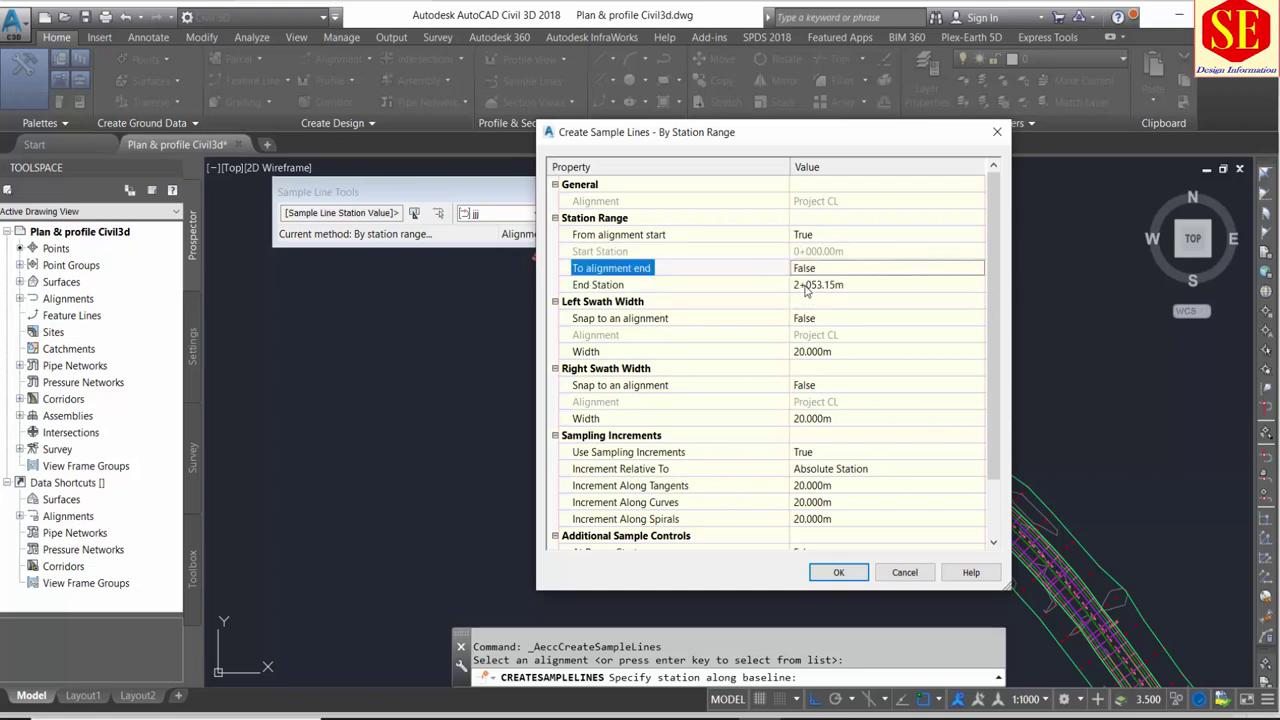
left_click(827, 286)
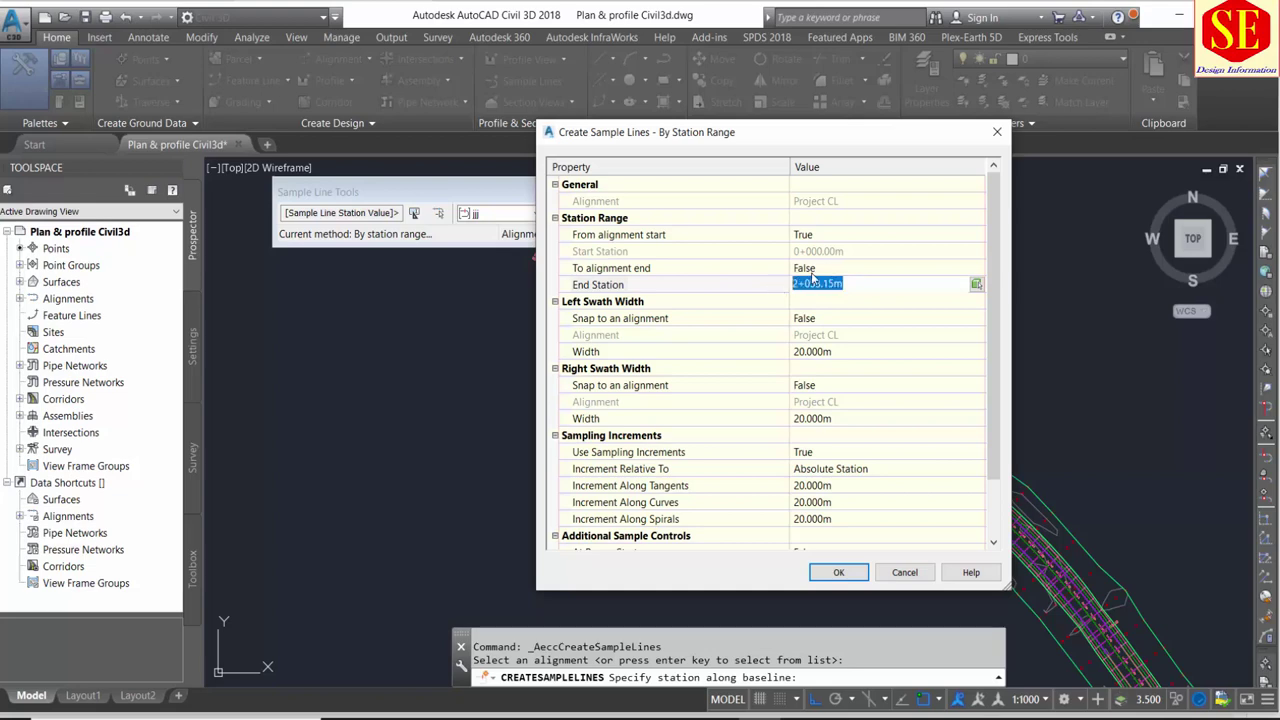
left_click(810, 270)
left_click(809, 270)
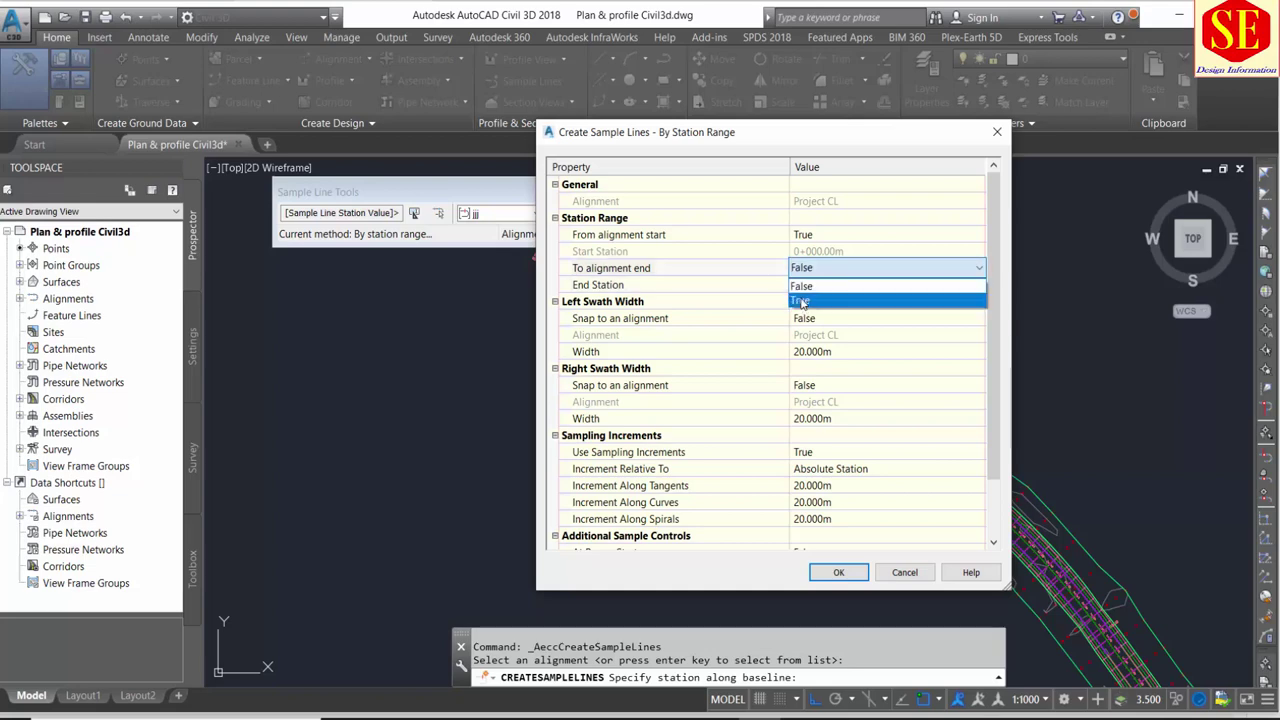
left_click(801, 302)
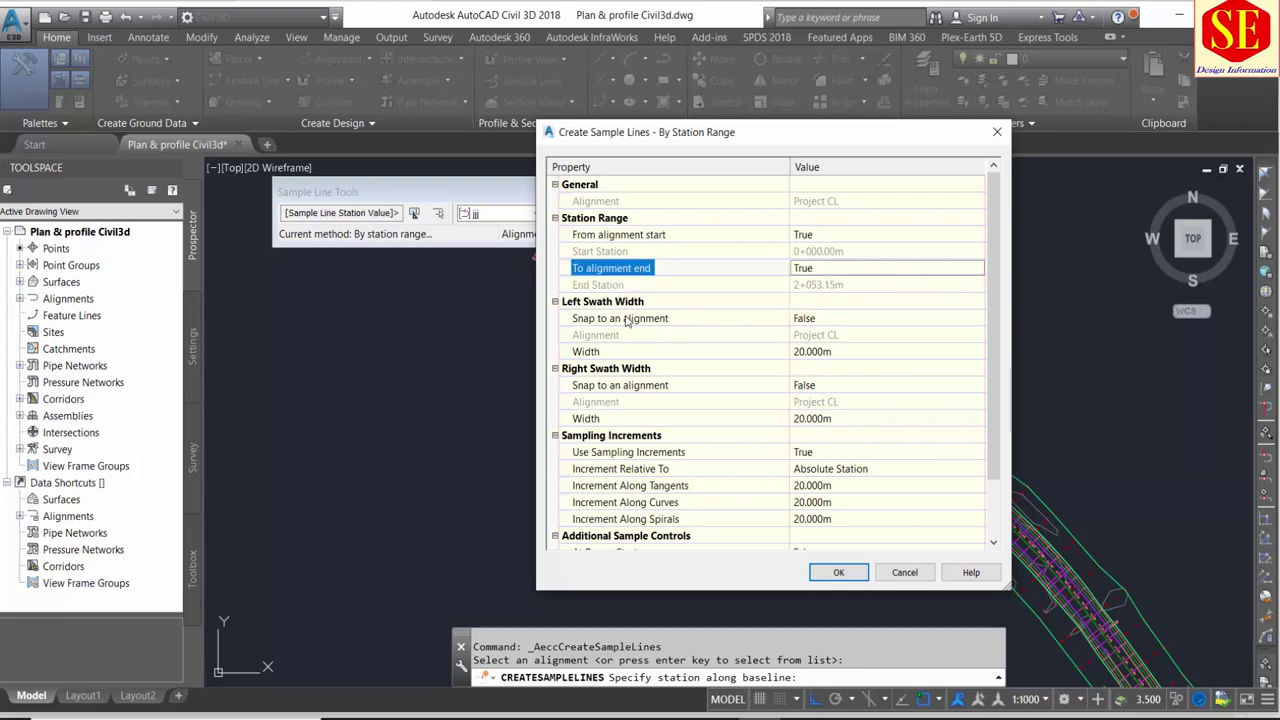
left_click(596, 306)
- Set the left and right swath widths to 40 m
left_click(622, 370)
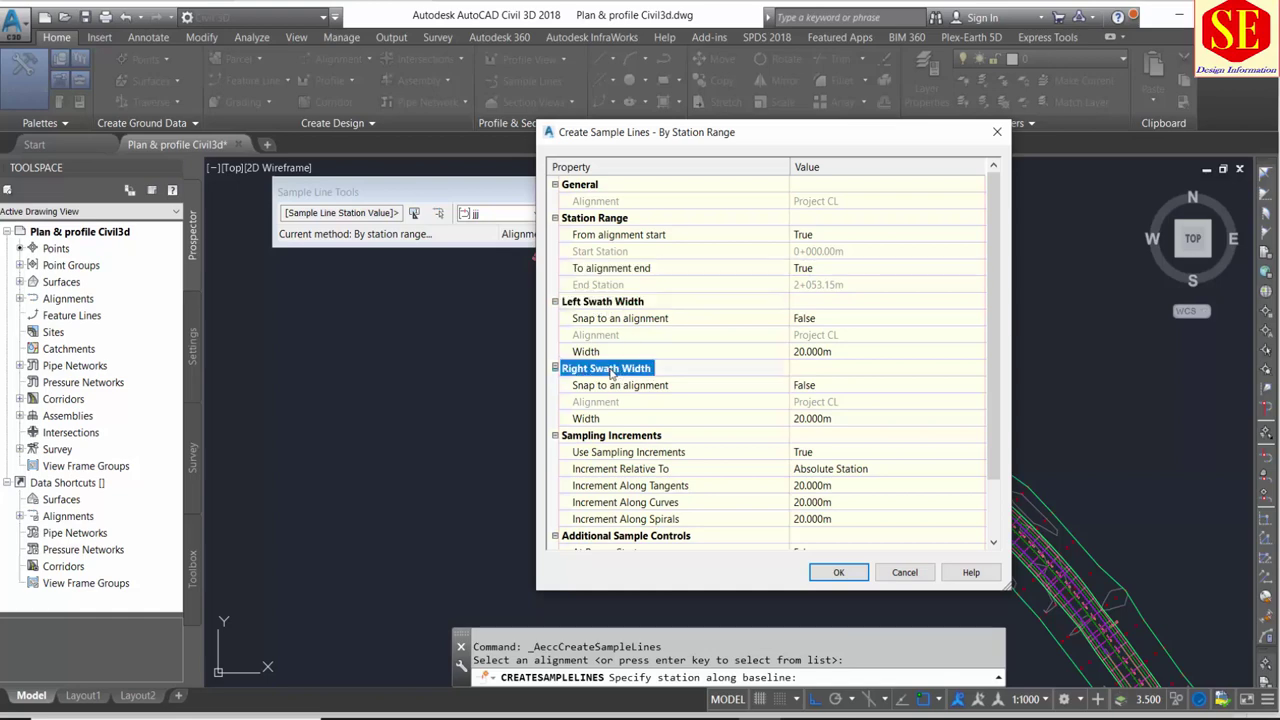
left_click(811, 352)
left_click(803, 420)
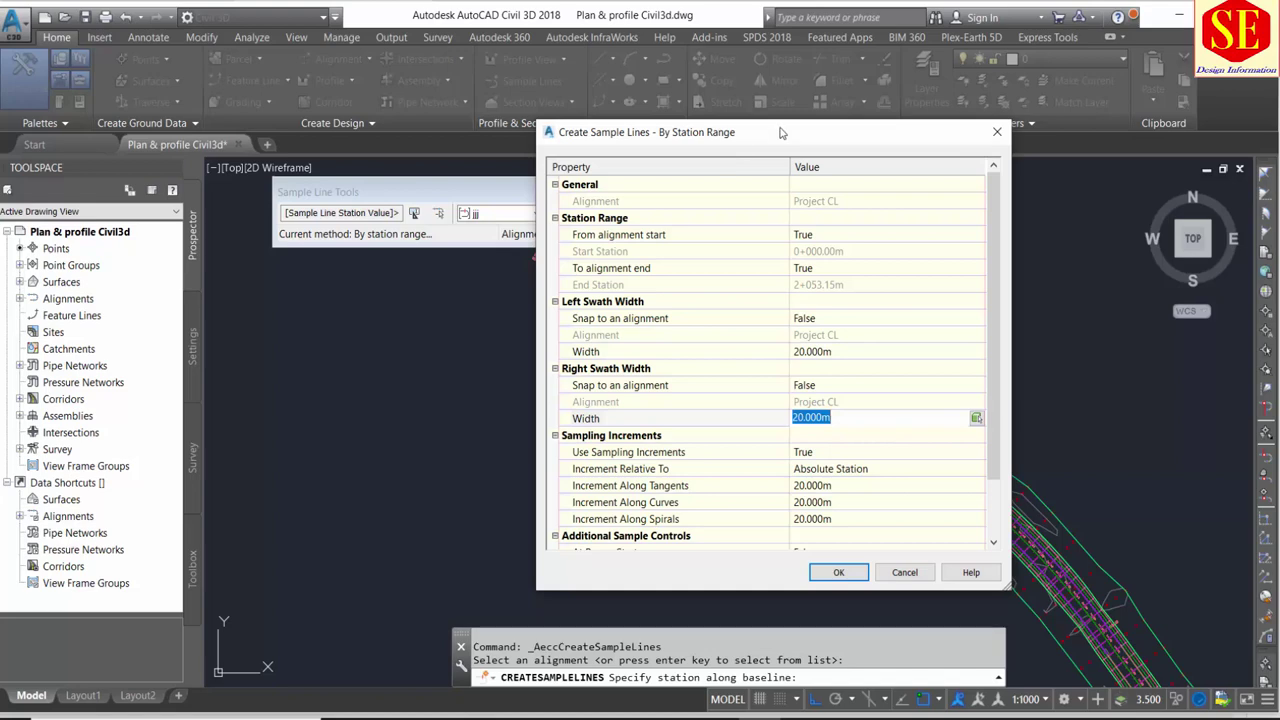
left_click_drag(781, 133, 489, 139)
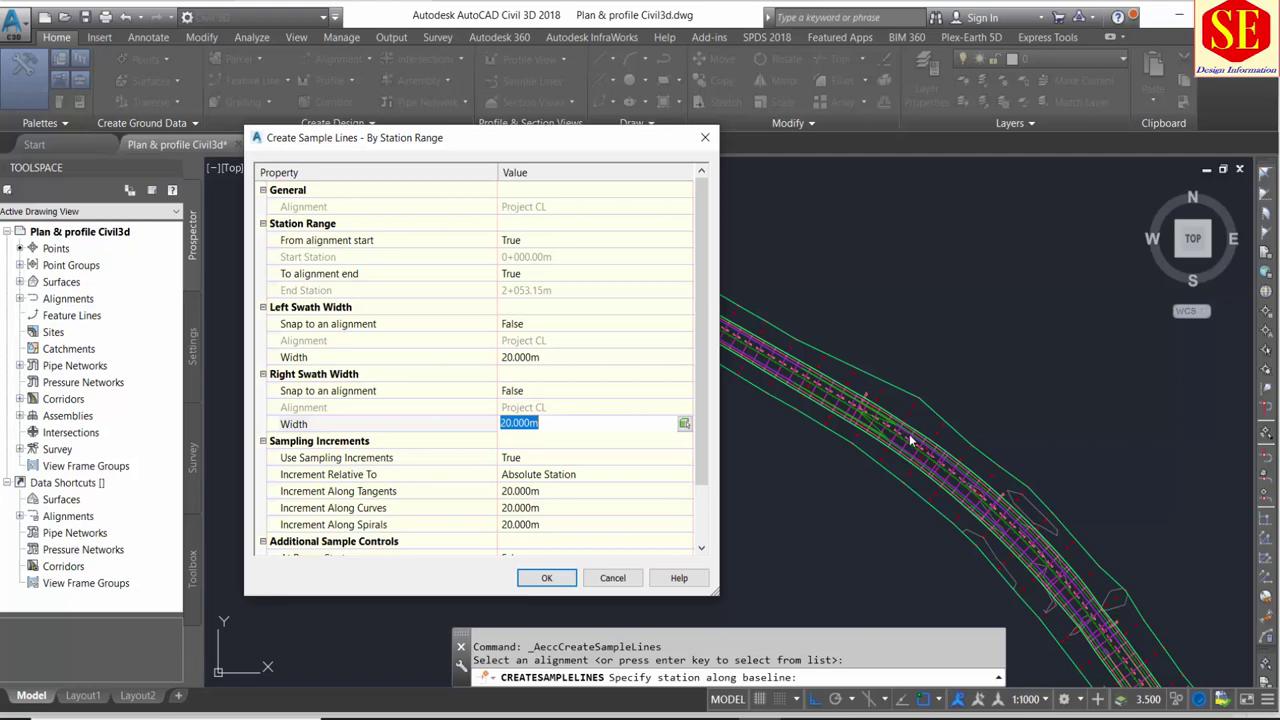
left_click(537, 358)
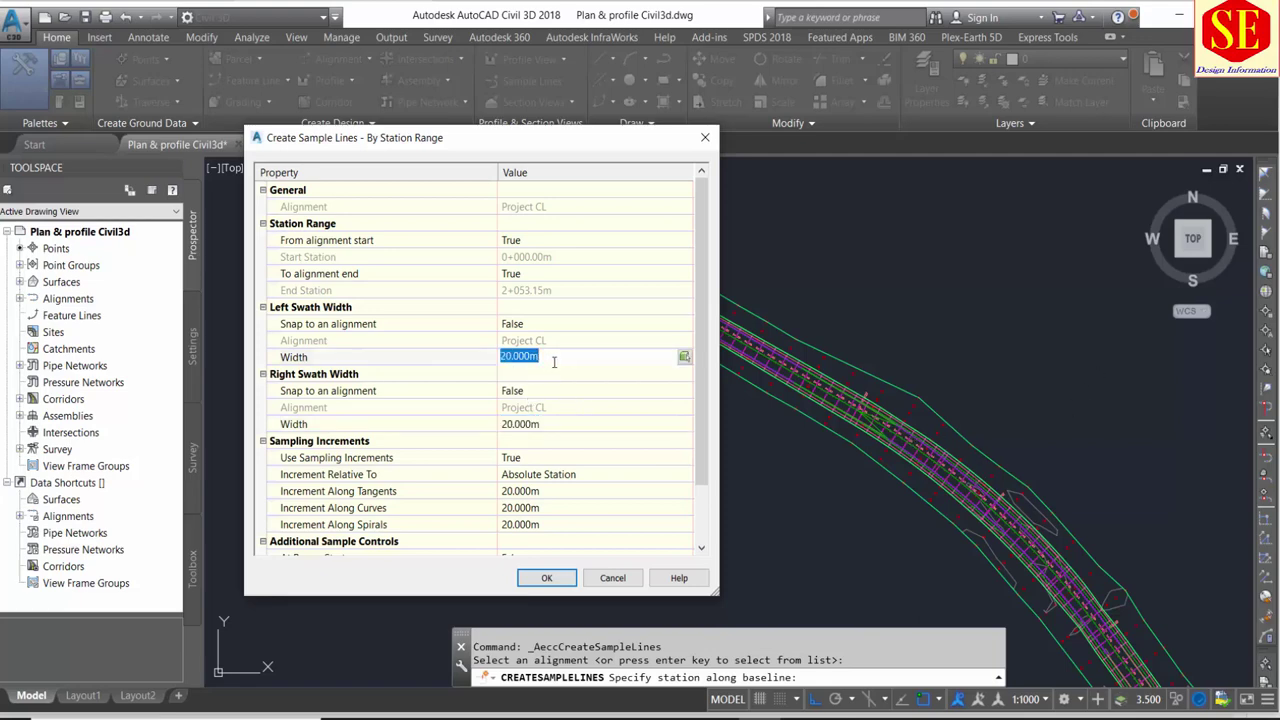
type("40")
left_click(543, 425)
type("40")
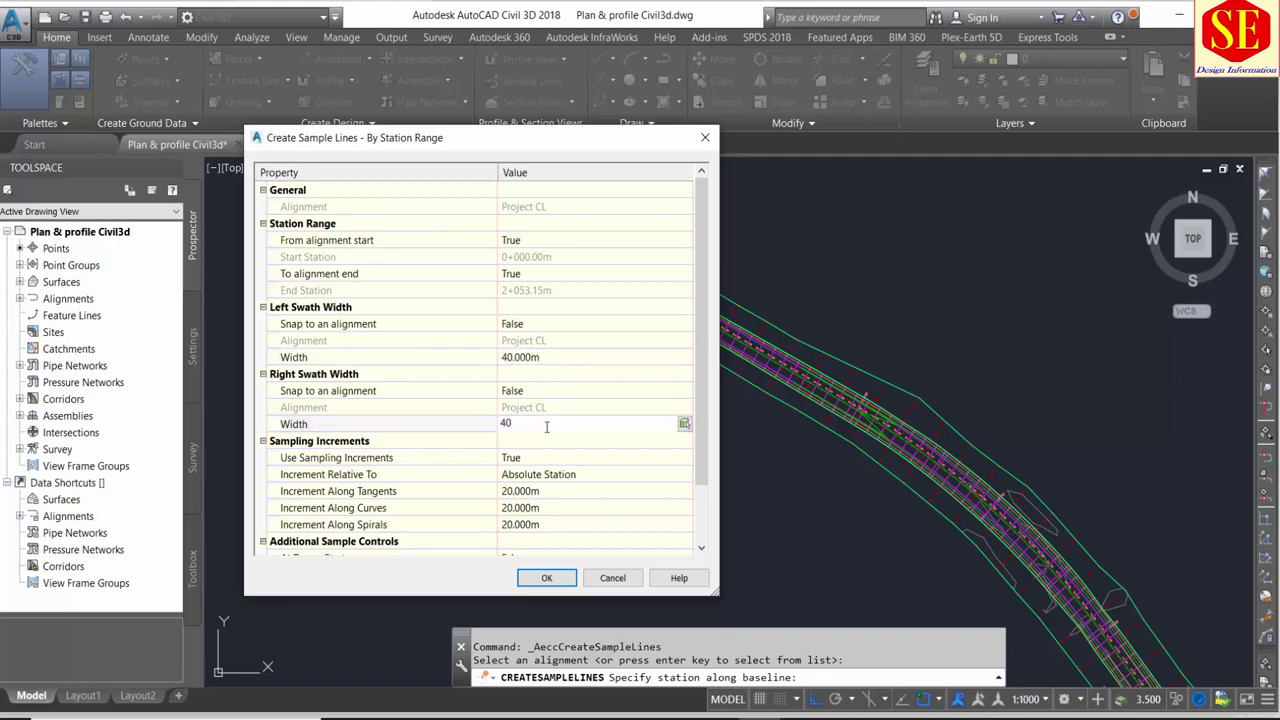
left_click(556, 474)
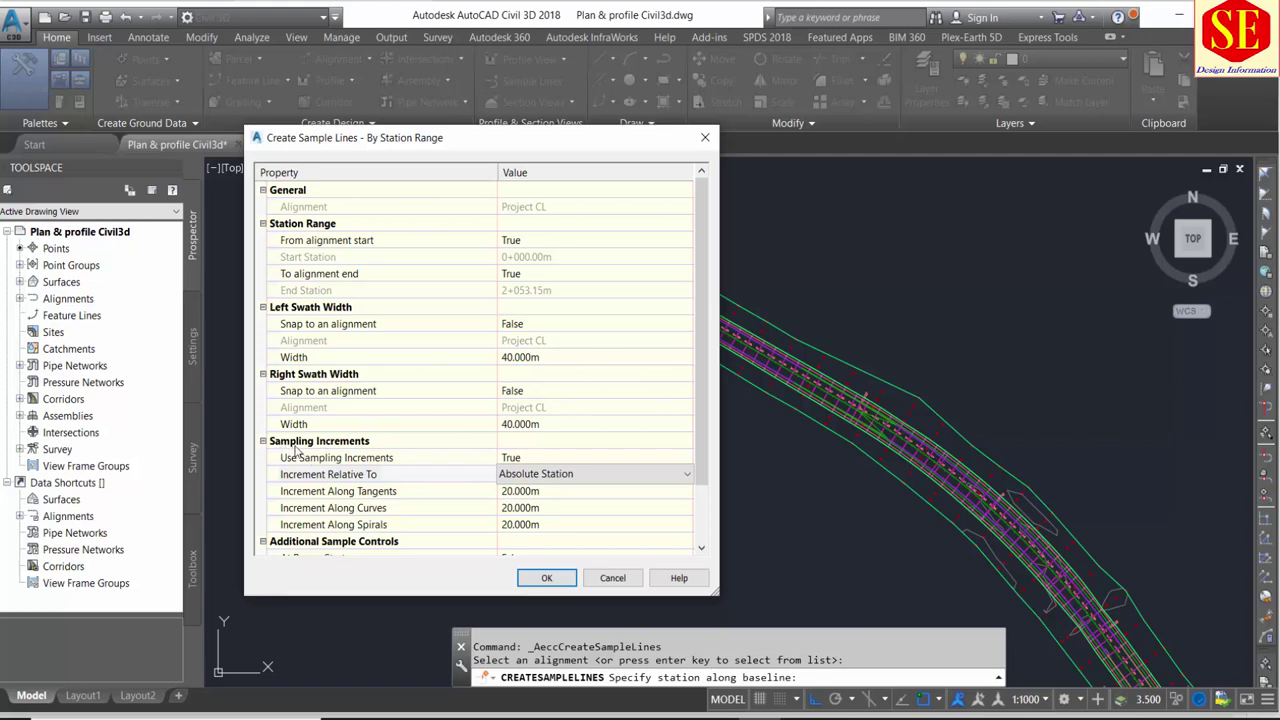
- Keep the sample line increments relative to Absolute Station
left_click(522, 491)
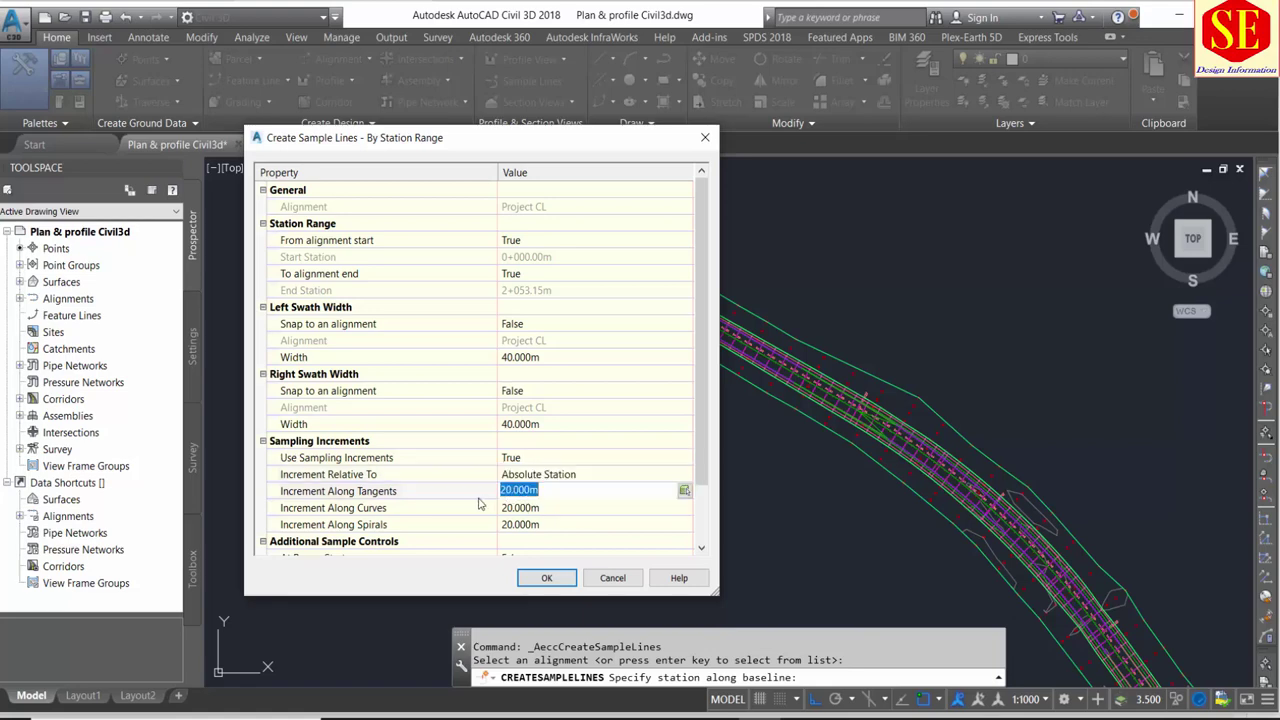
left_click(346, 480)
left_click(513, 477)
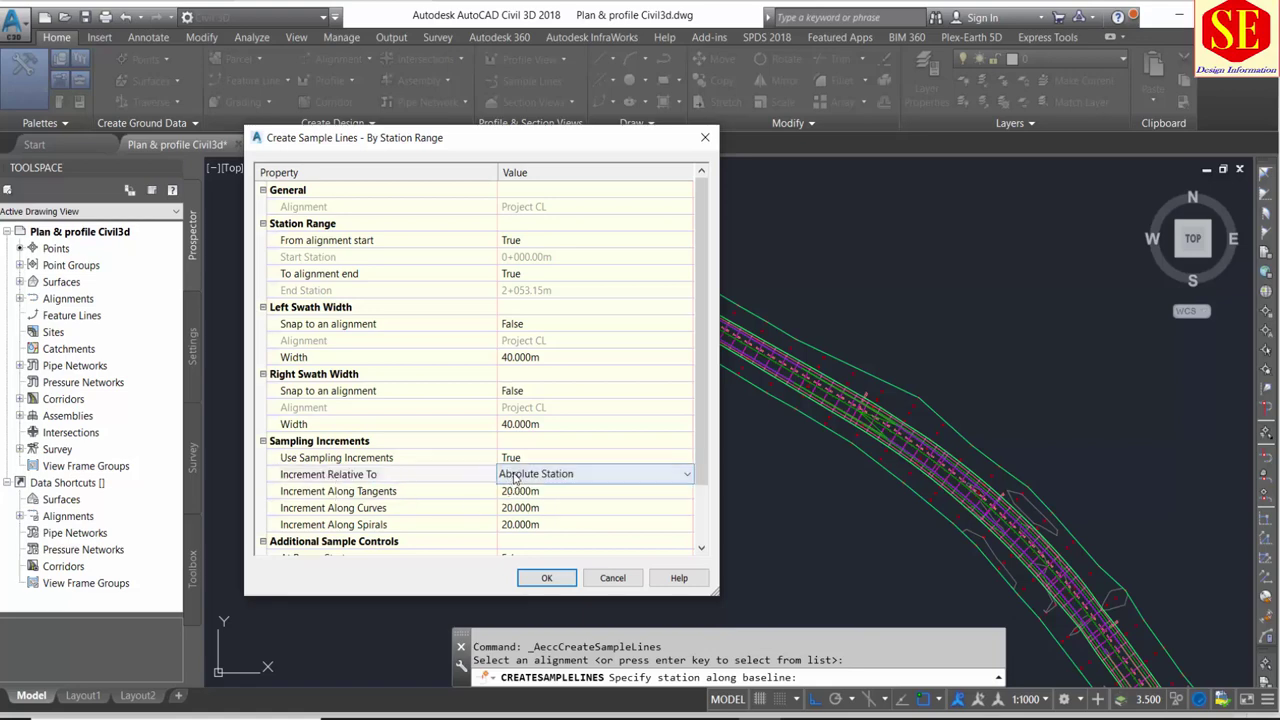
double_click(614, 471)
left_click(568, 485)
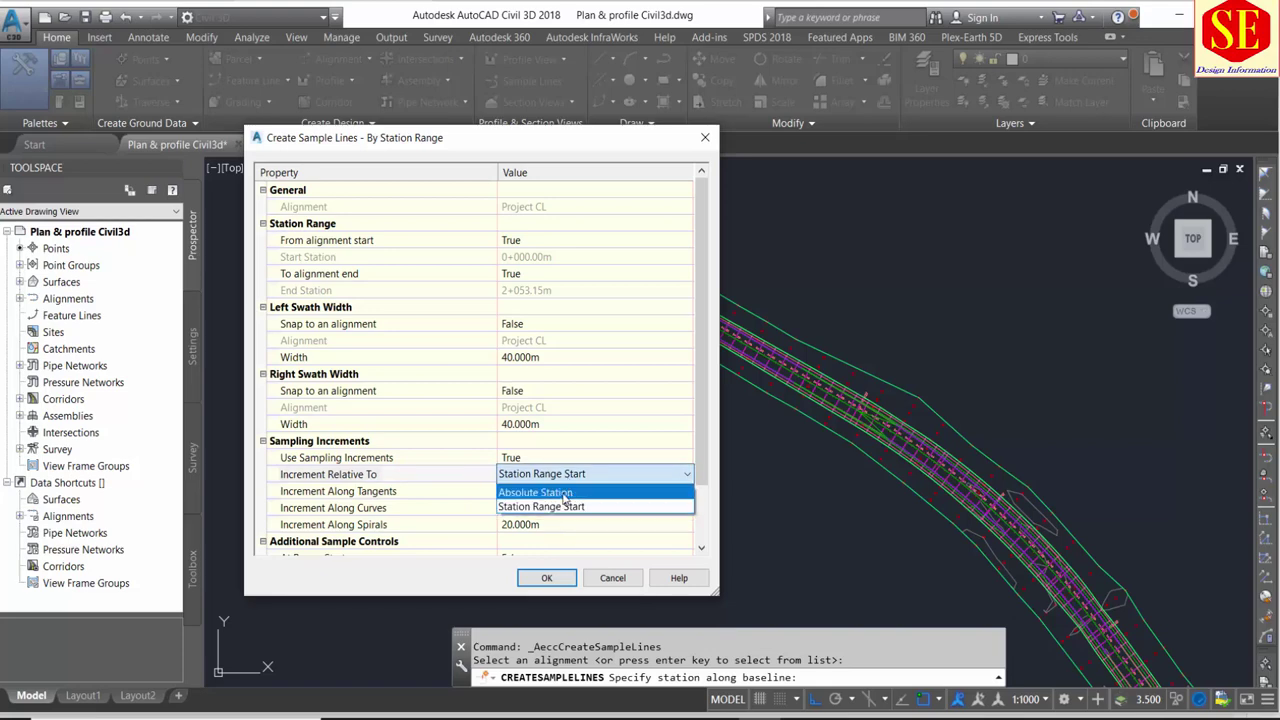
left_click(565, 494)
left_click(522, 491)
left_click(520, 507)
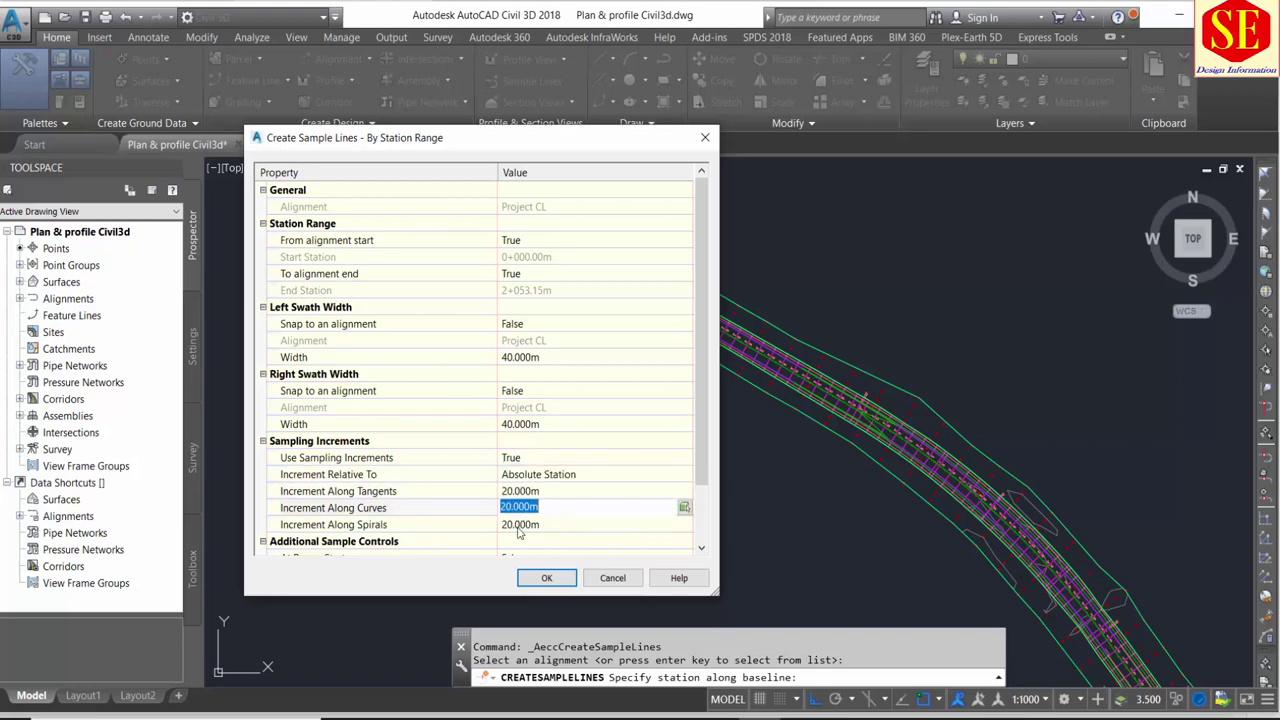
left_click(518, 526)
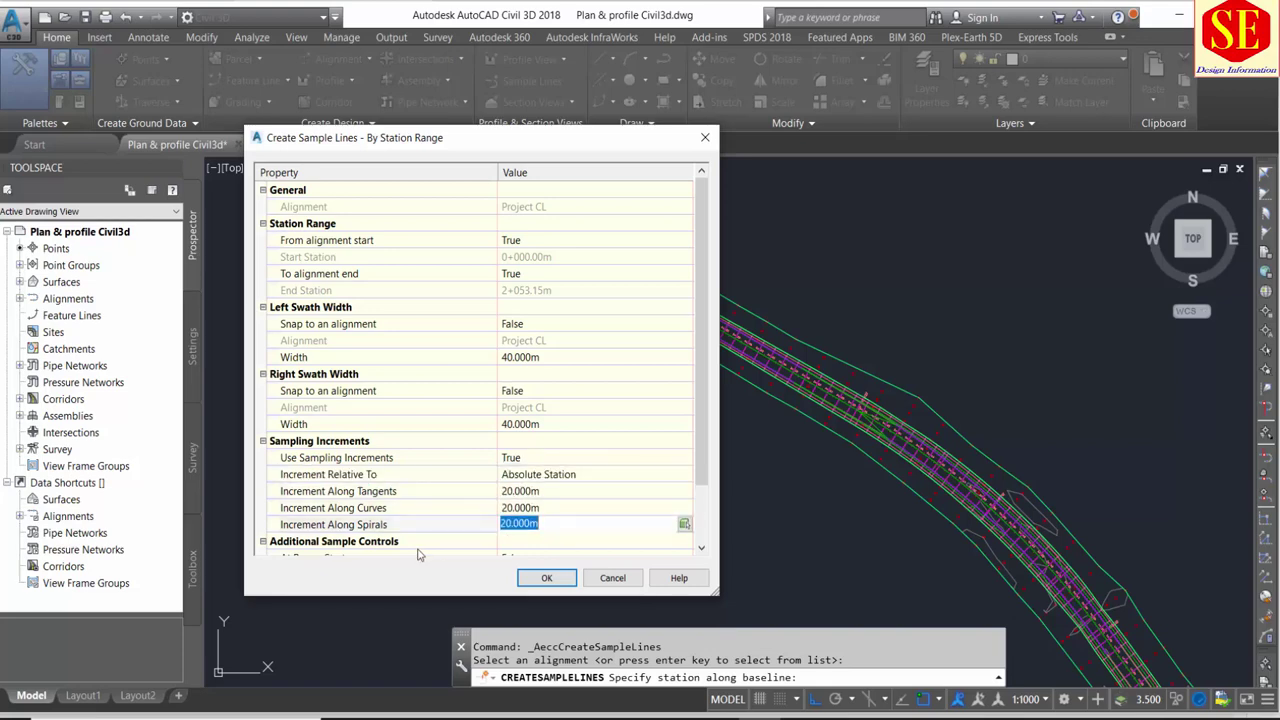
left_click(383, 495)
left_click(385, 508)
left_click(385, 525)
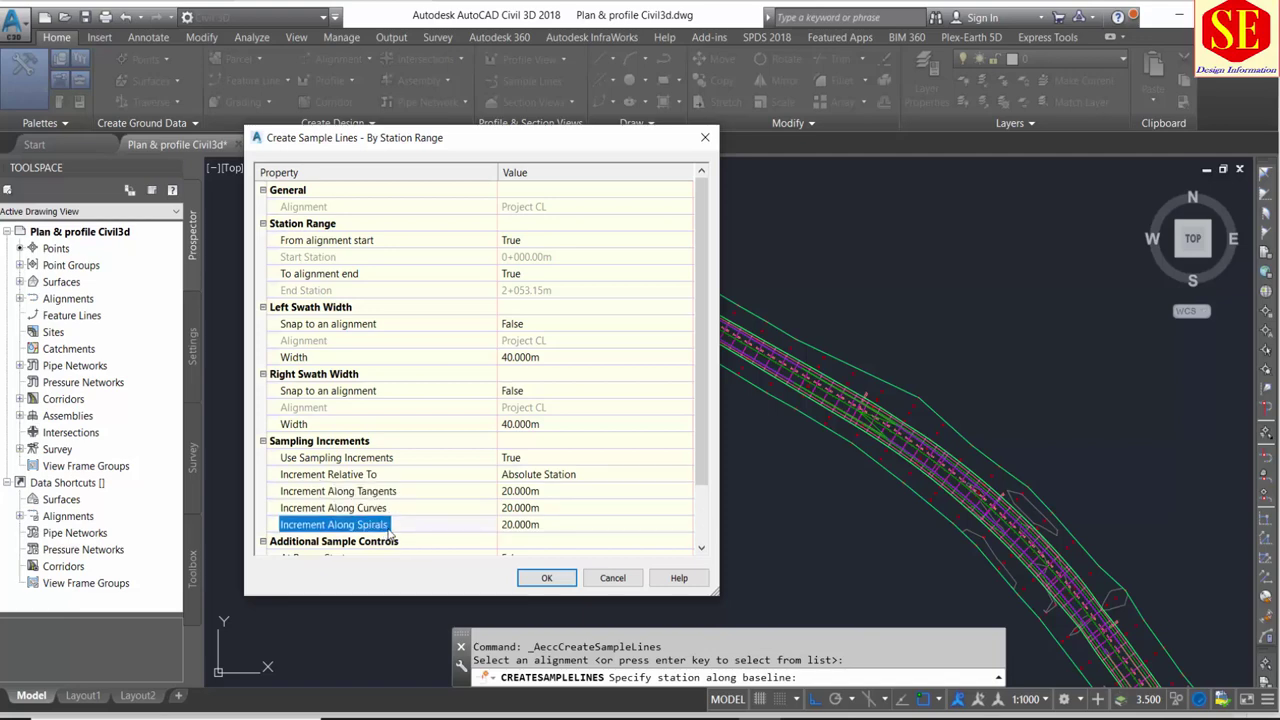
- Enter 25 m increments along tangents, curves and spirals
left_click(538, 491)
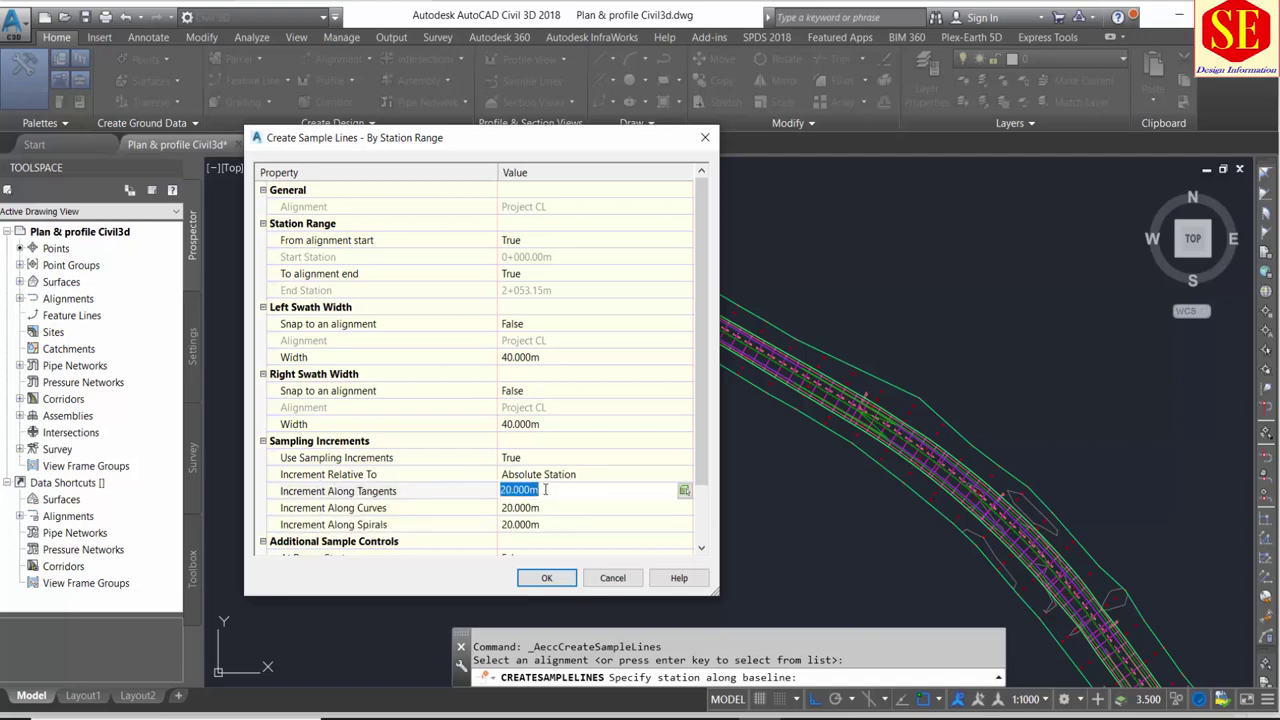
type("25")
left_click(539, 508)
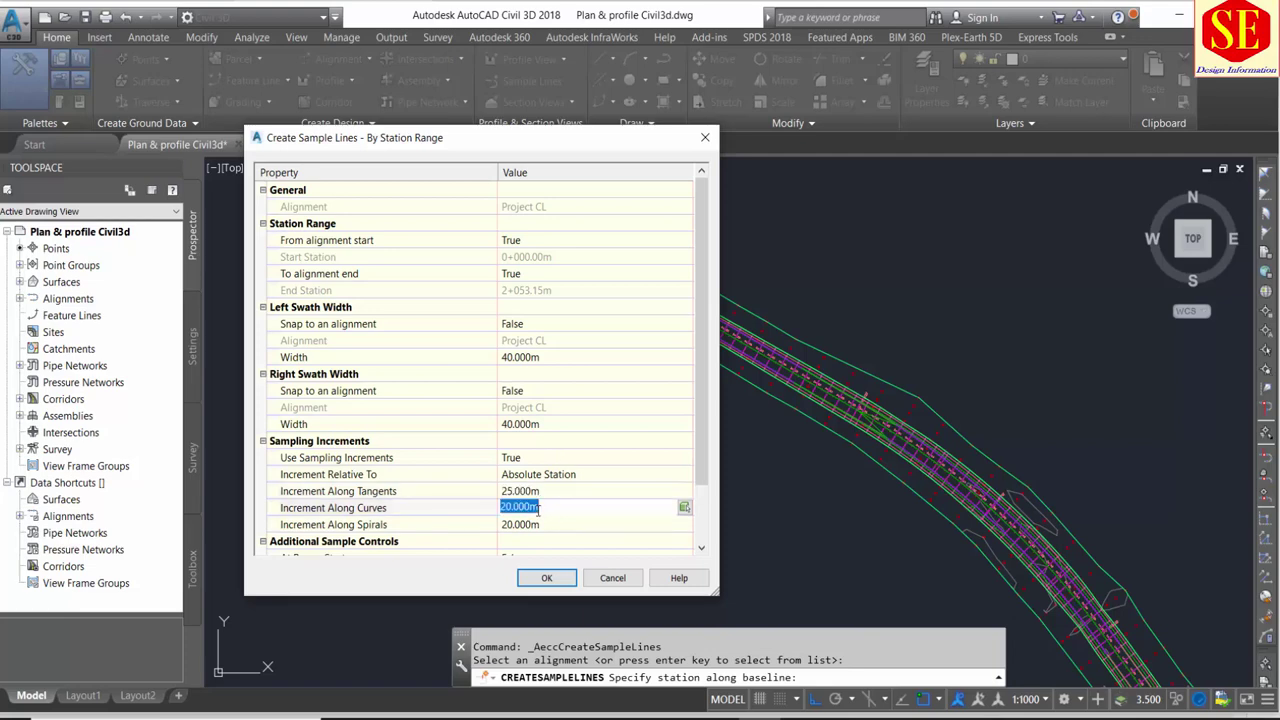
type("25")
left_click(564, 524)
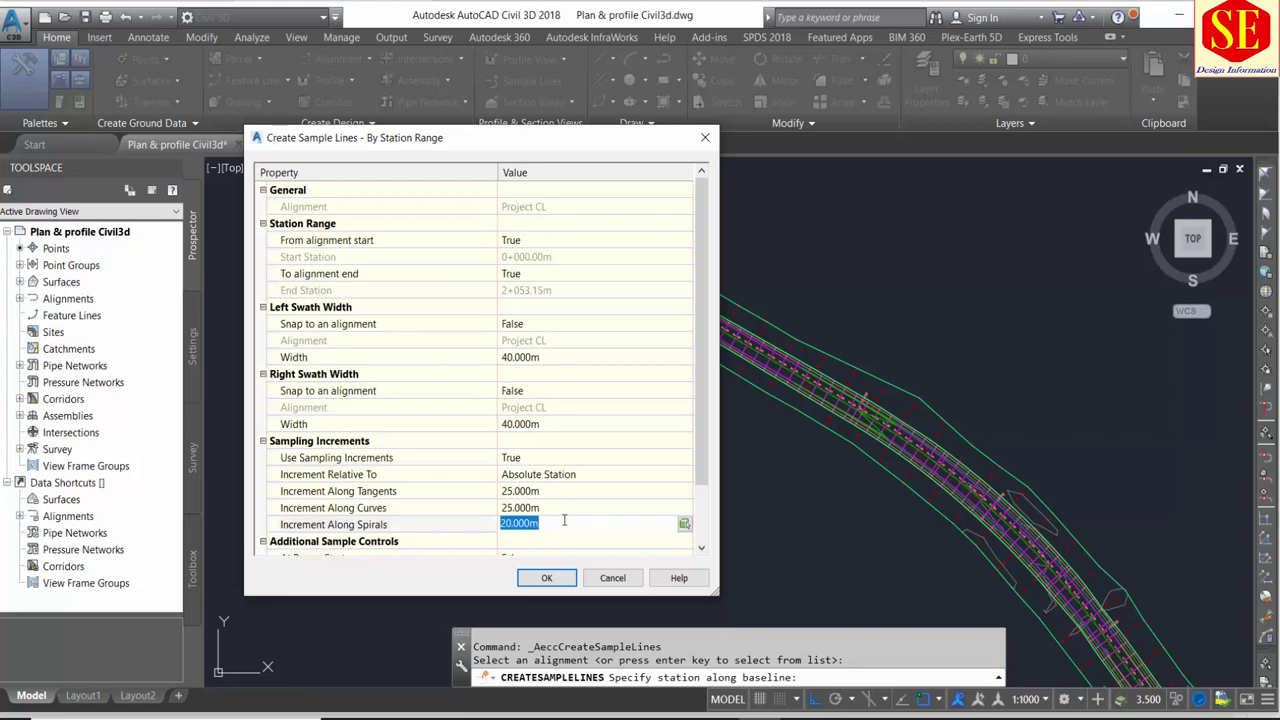
type("25")
left_click(558, 507)
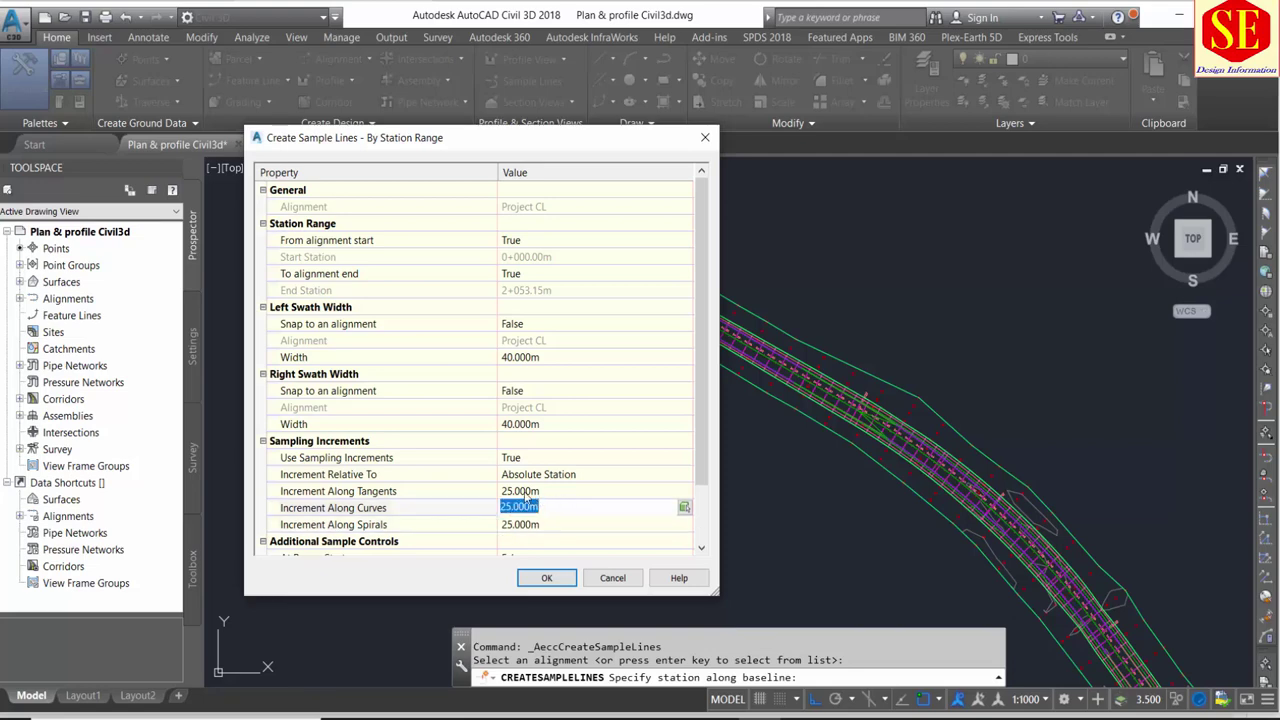
- Revise the tangent, curve and spiral increments to 20.000m
left_click(515, 497)
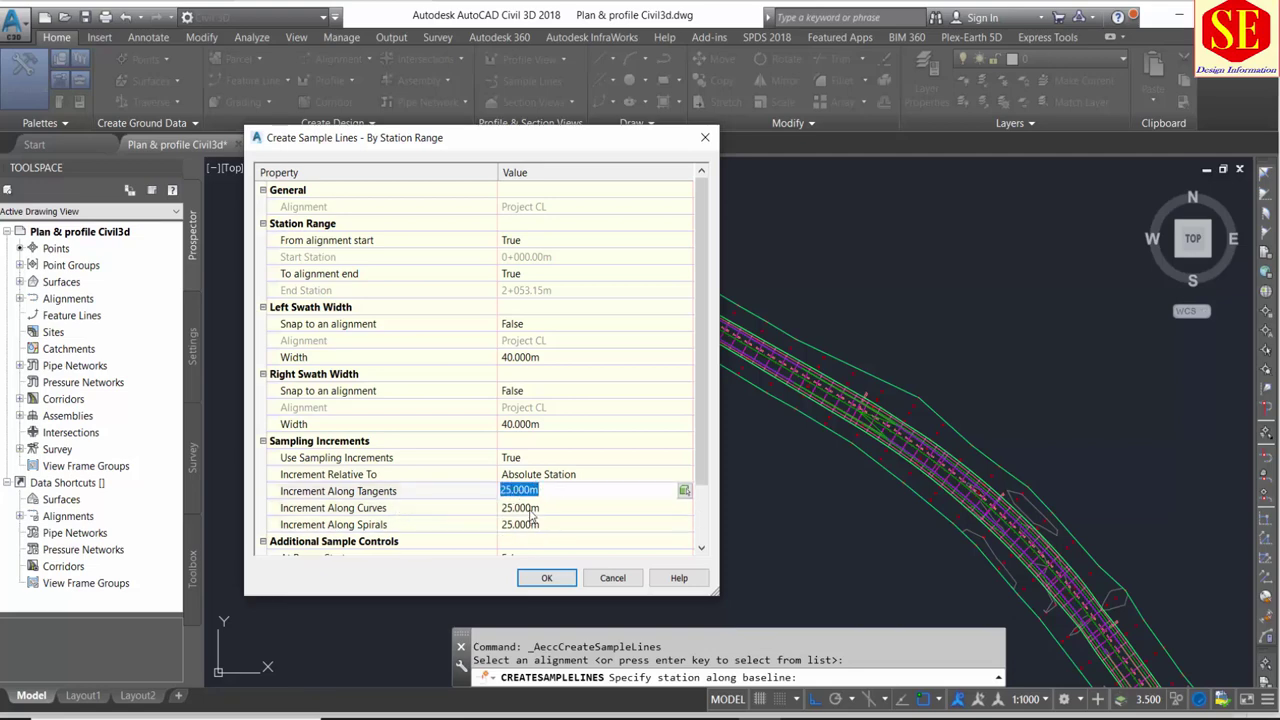
left_click(520, 512)
type("20")
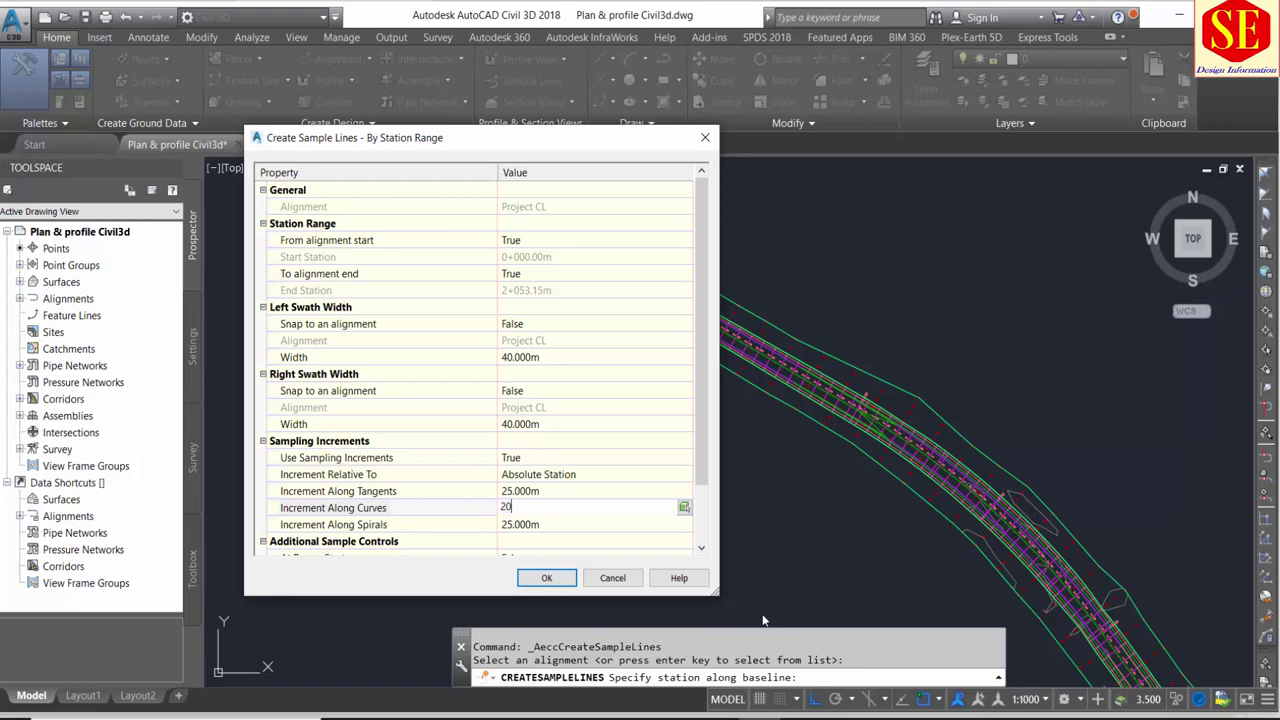
key("Tab")
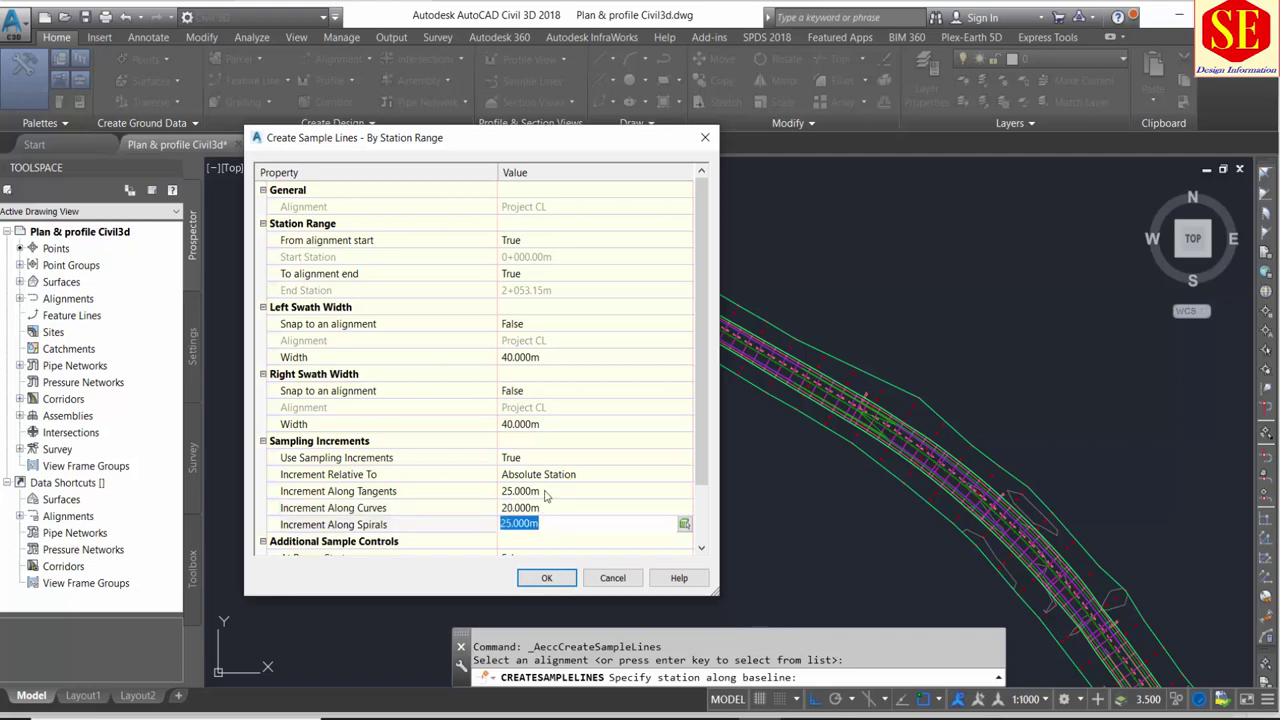
left_click(547, 491)
left_click(531, 508)
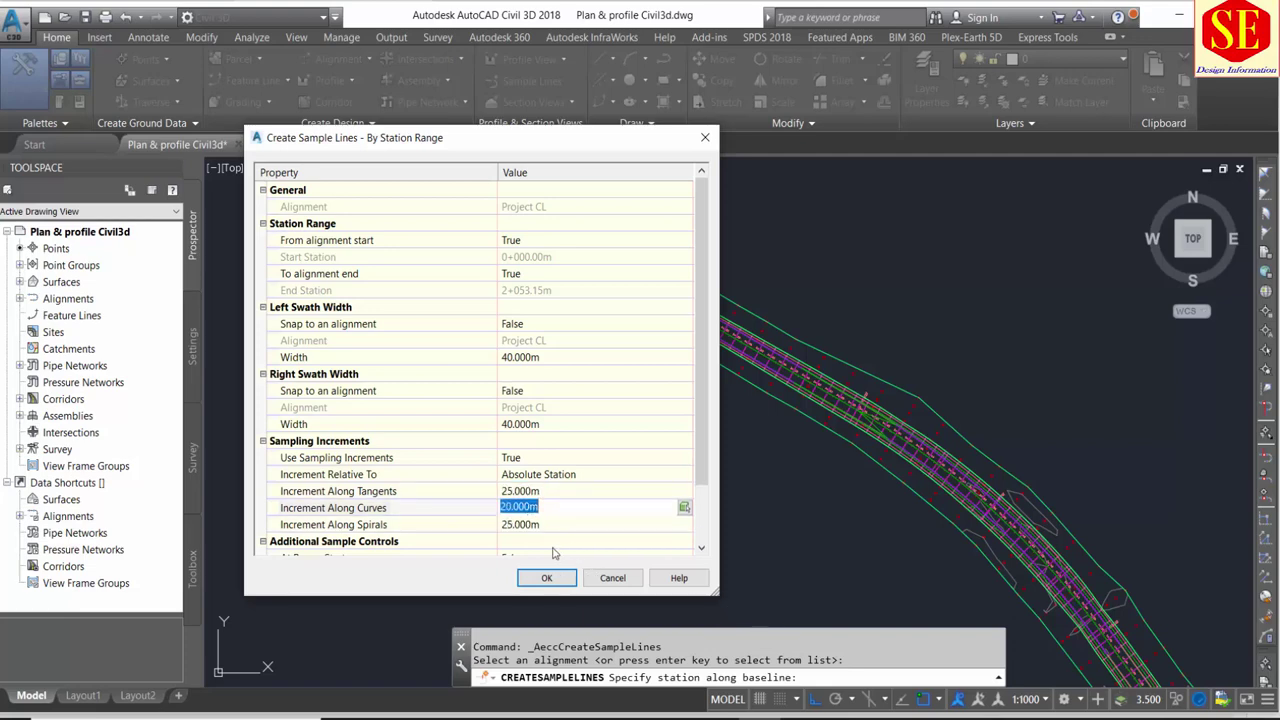
left_click(538, 527)
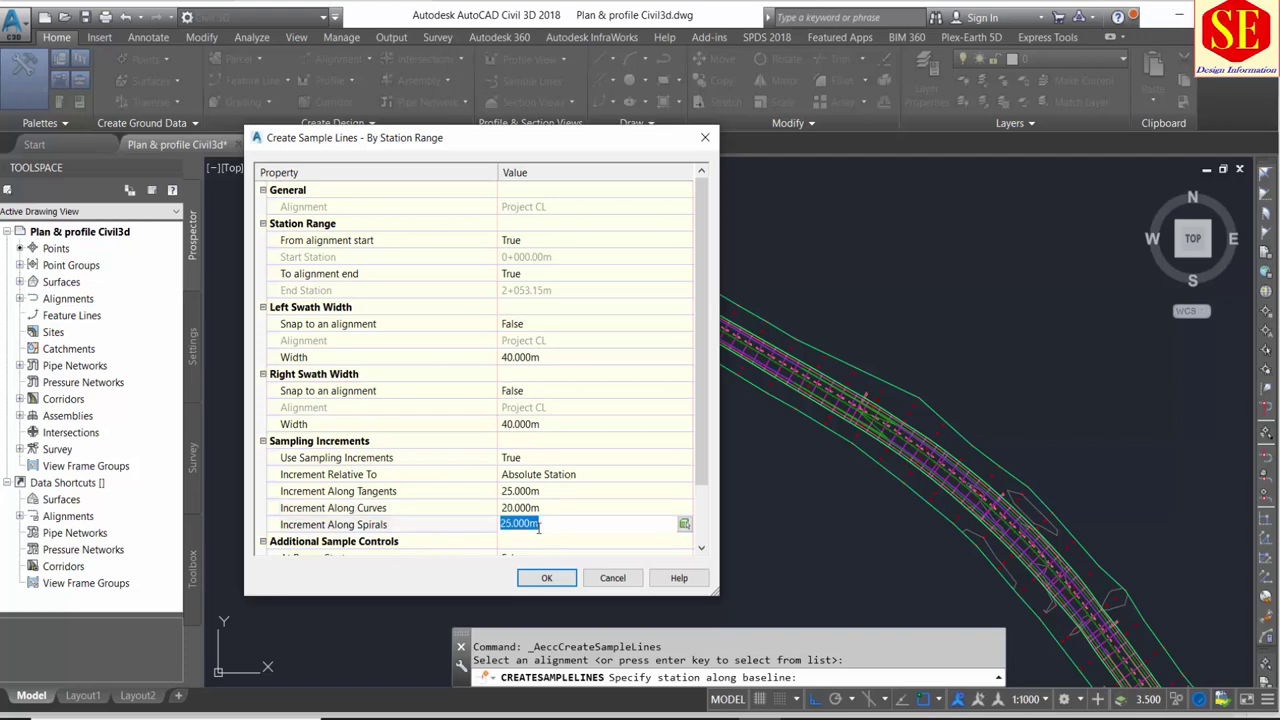
type("20")
left_click(520, 490)
type("20")
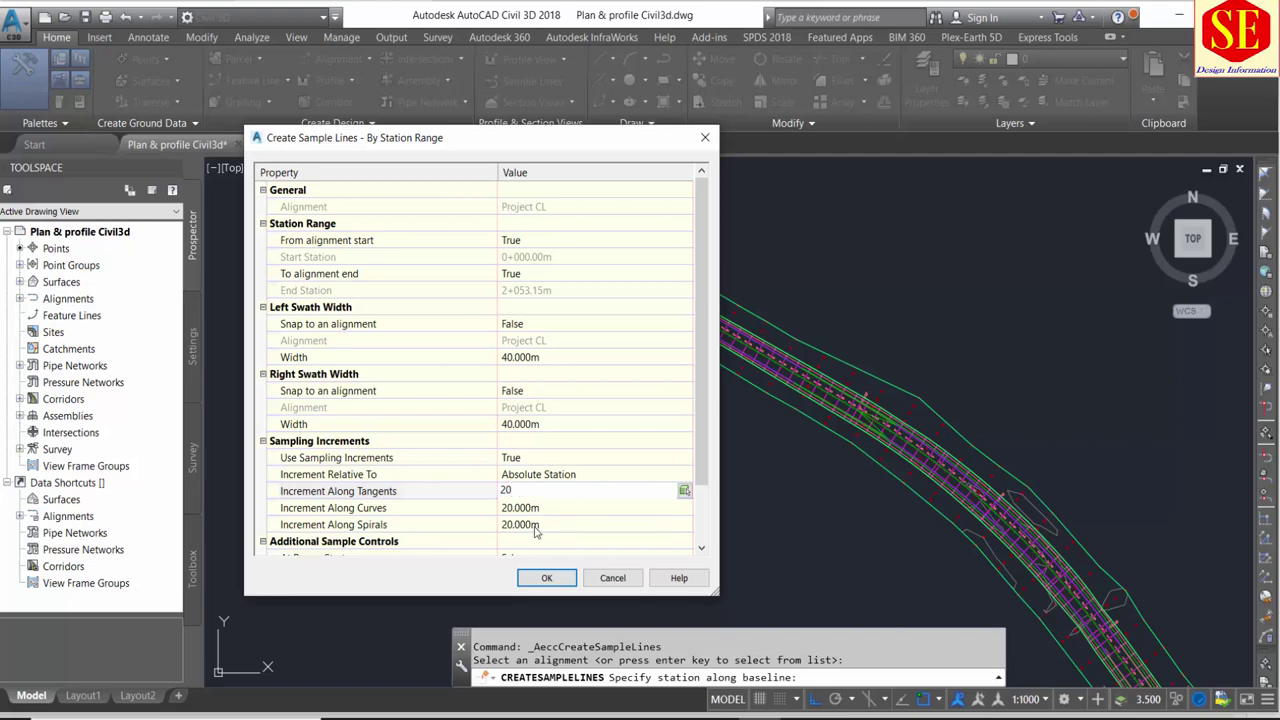
left_click(534, 508)
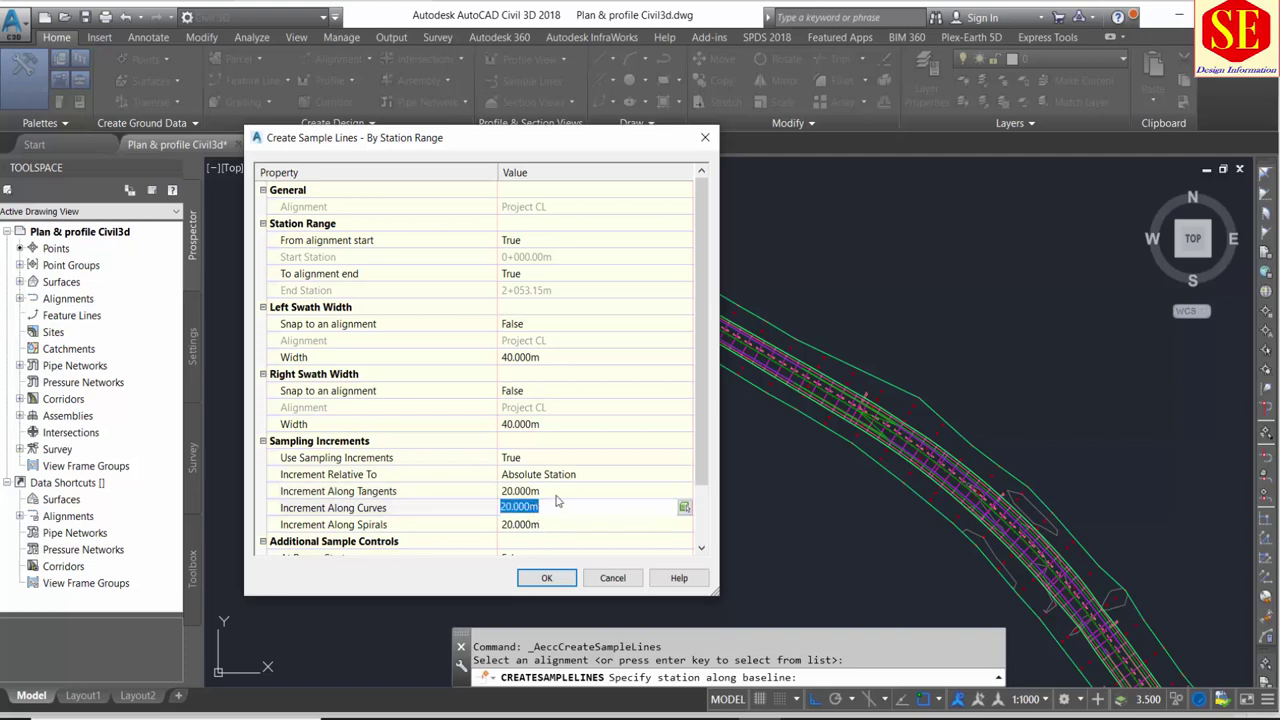
scroll(578, 480, "down", 1)
- Set At Range Start and At Range End to True
scroll(548, 530, "down", 1)
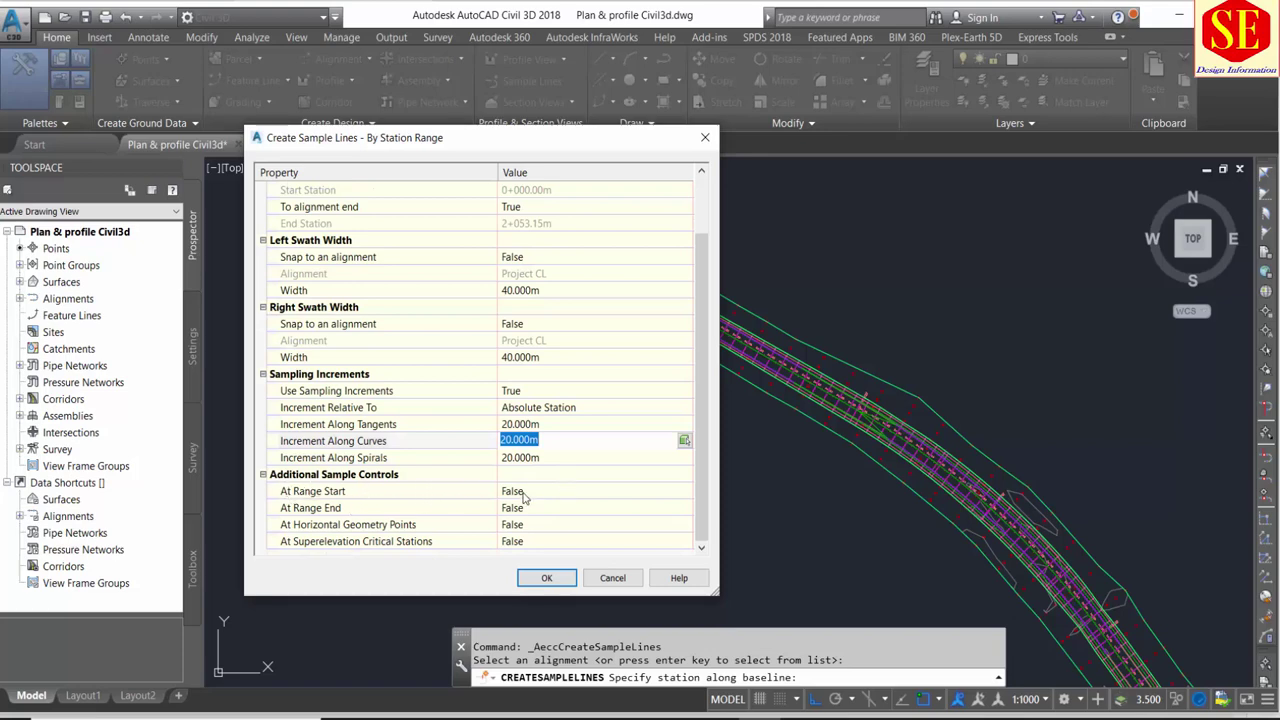
left_click(553, 494)
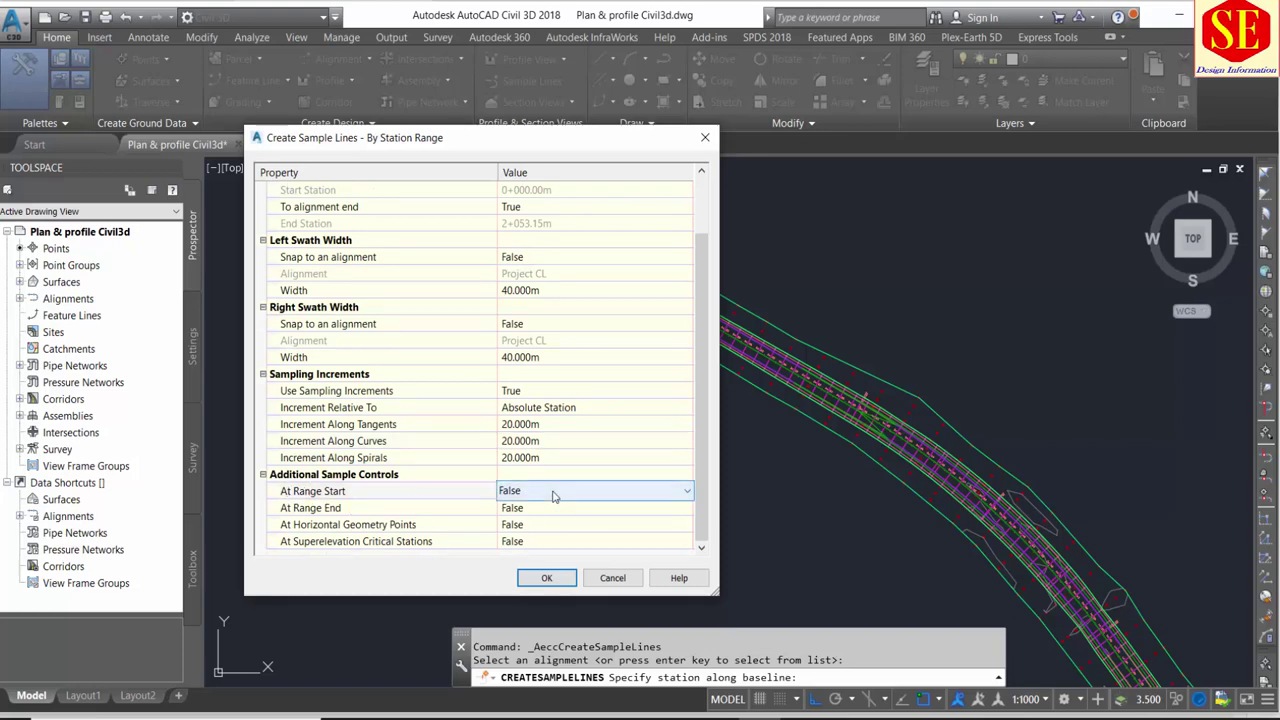
left_click(555, 494)
left_click(545, 524)
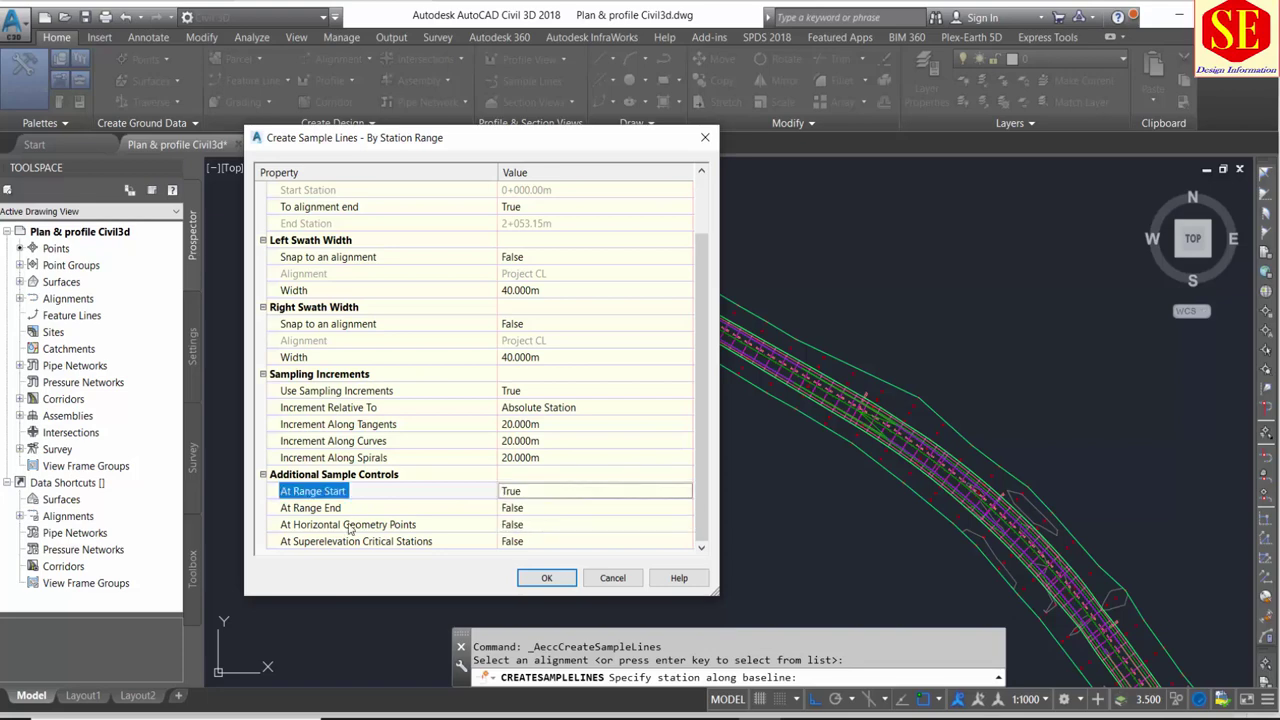
left_click(320, 510)
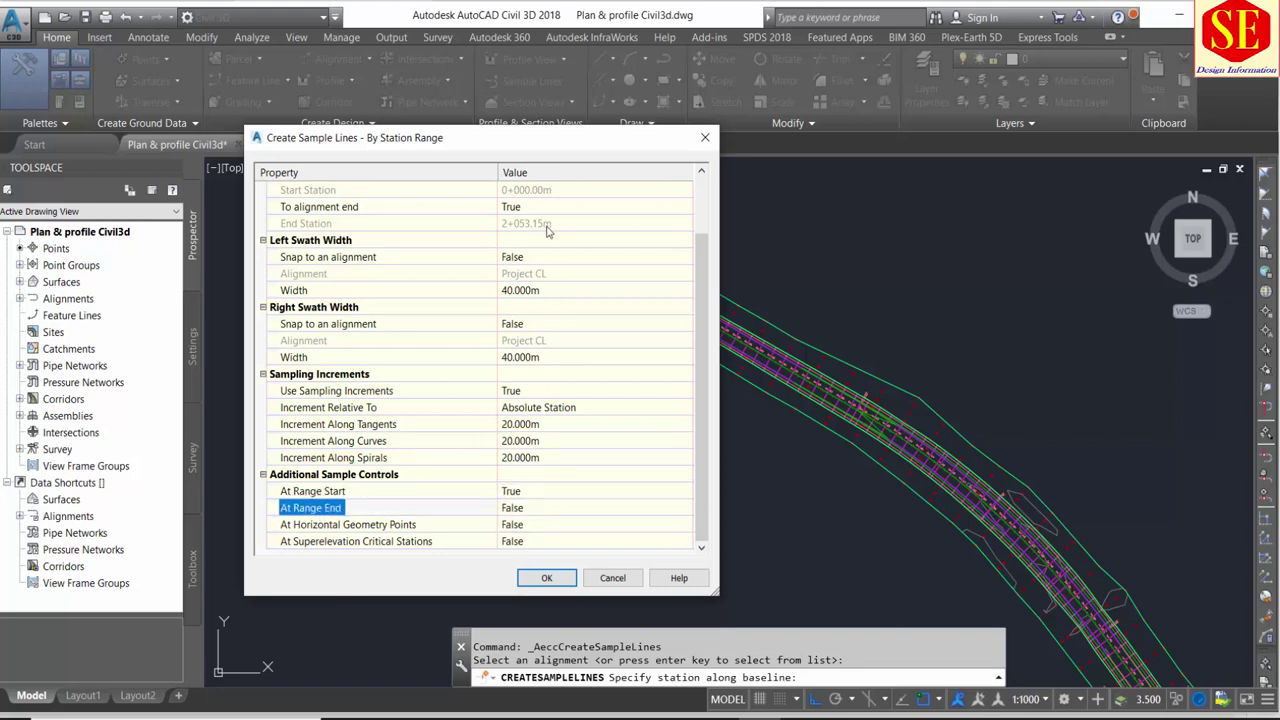
scroll(550, 233, "up", 2)
scroll(560, 357, "down", 2)
left_click(521, 510)
left_click(528, 510)
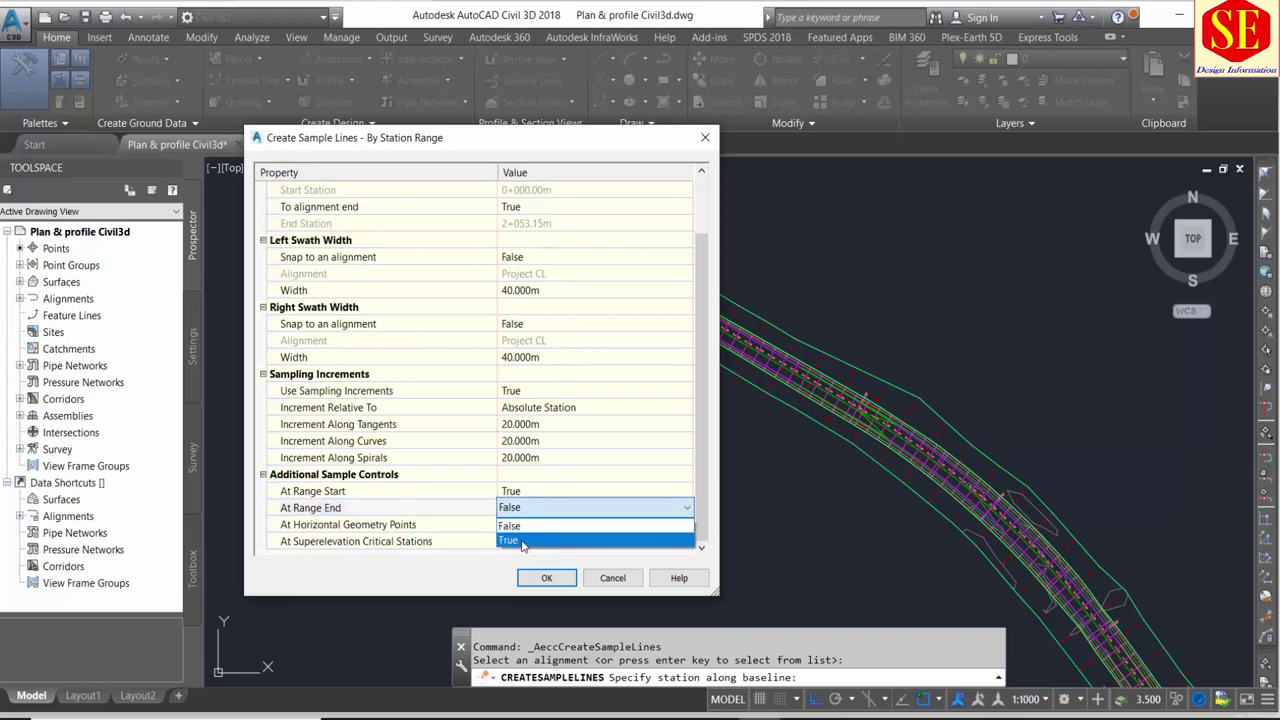
left_click(526, 541)
left_click(363, 524)
- Set At Horizontal Geometry Points and At Superelevation Critical Stations to True
left_click(537, 524)
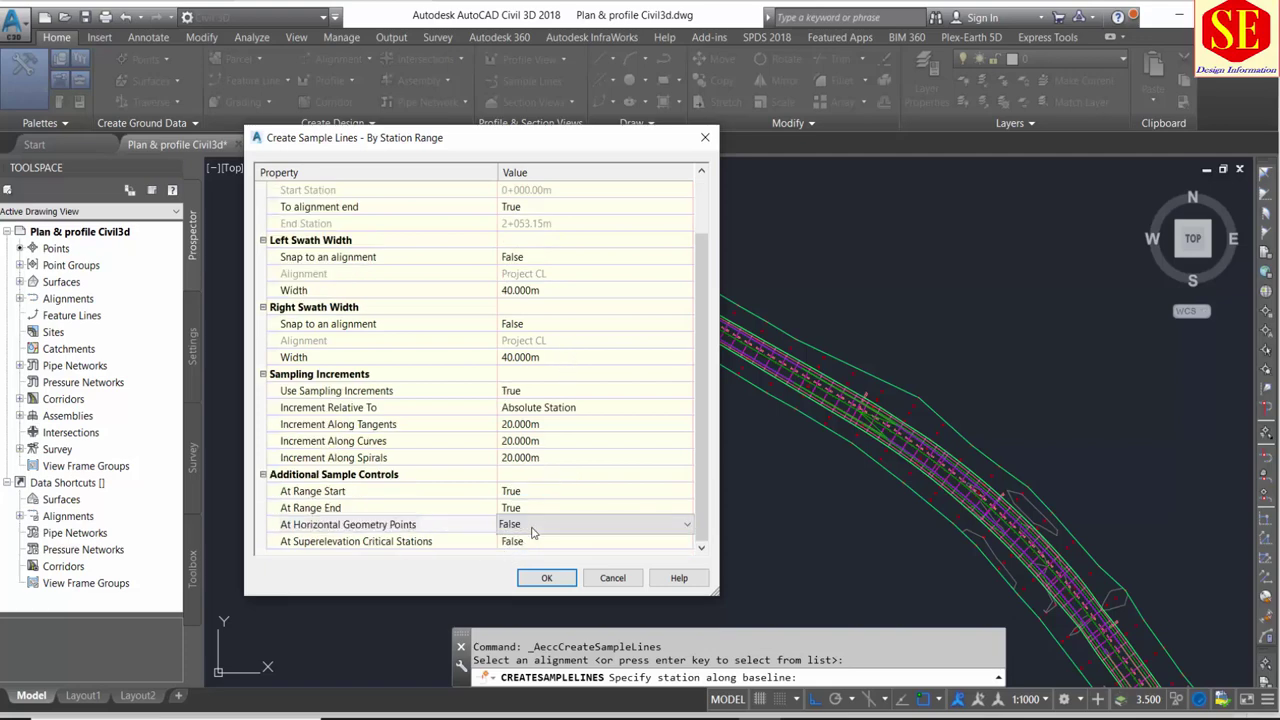
left_click(530, 527)
left_click(516, 557)
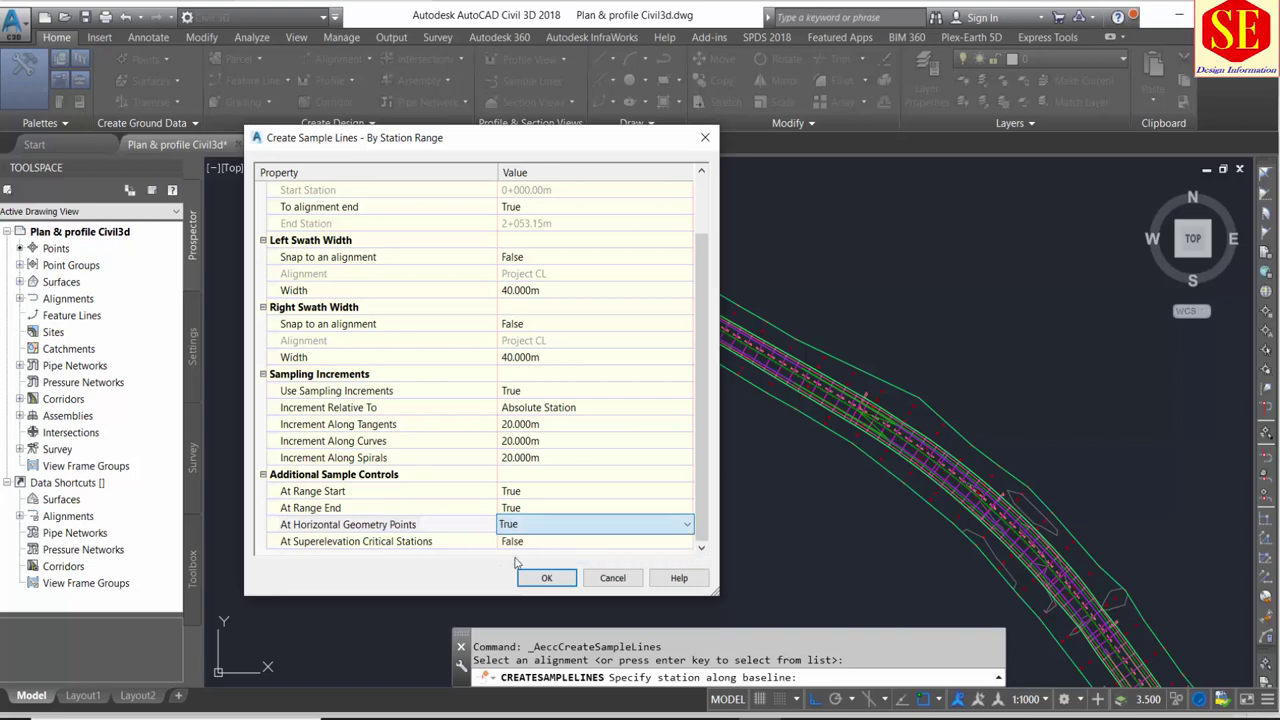
left_click(372, 543)
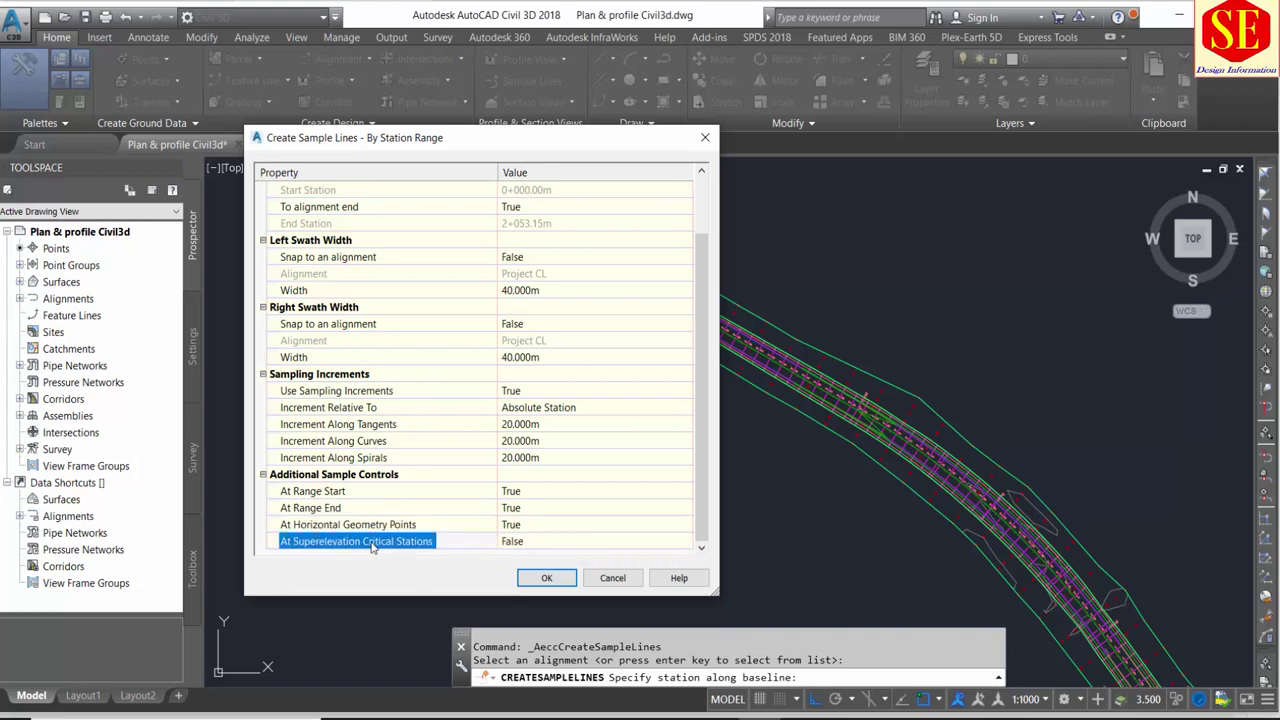
left_click(521, 544)
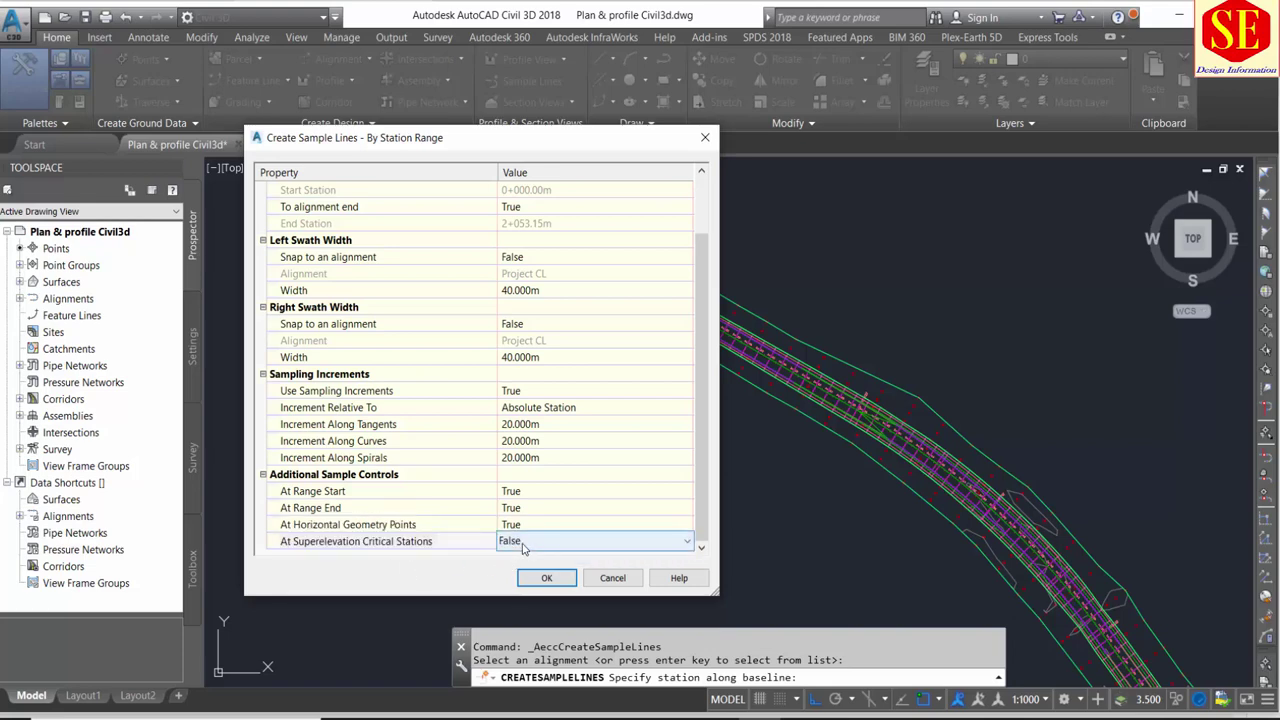
left_click(521, 545)
left_click(518, 573)
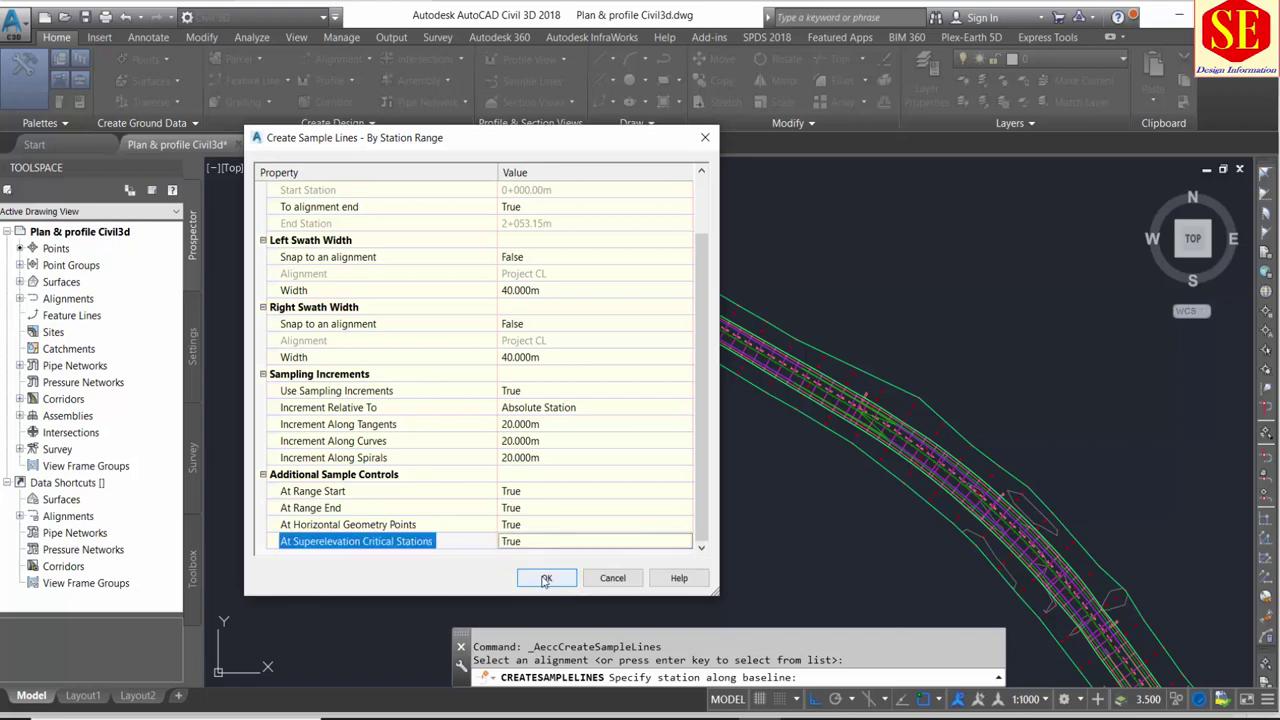
- Accept the By Station Range settings and inspect the new sample lines across corridor TTY
left_click(545, 579)
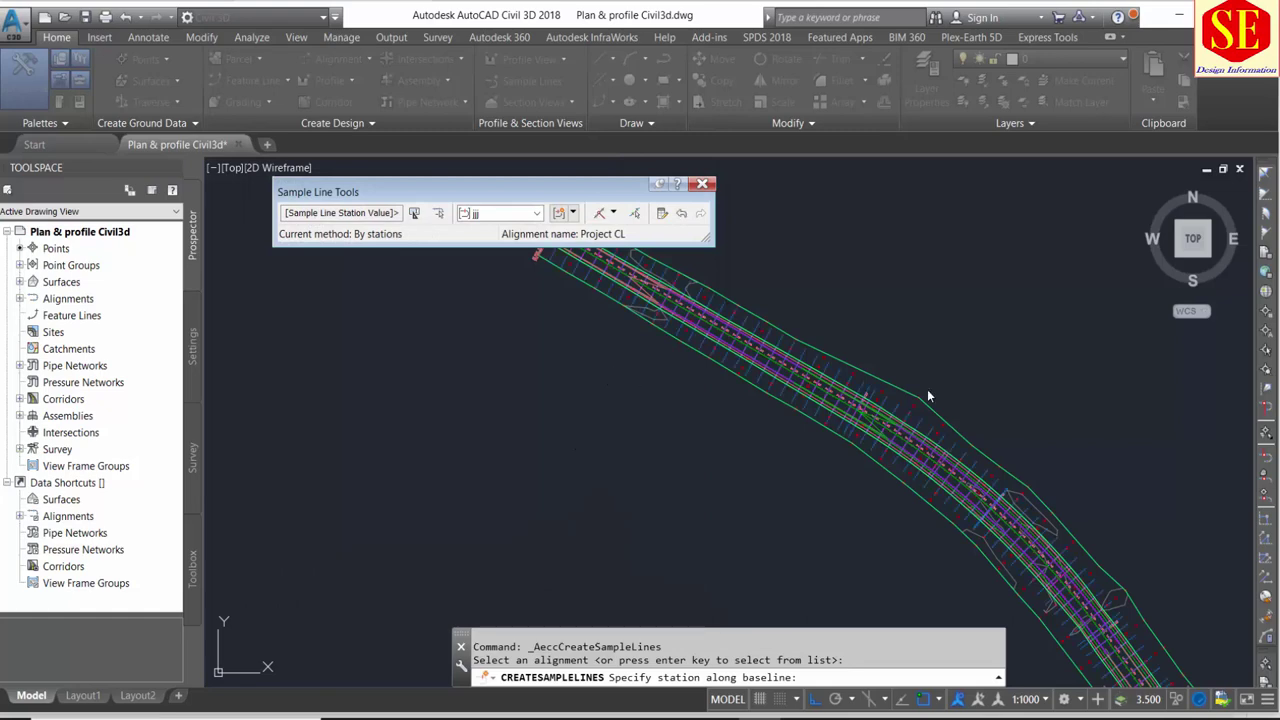
scroll(950, 435, "up", 3)
scroll(817, 422, "down", 1)
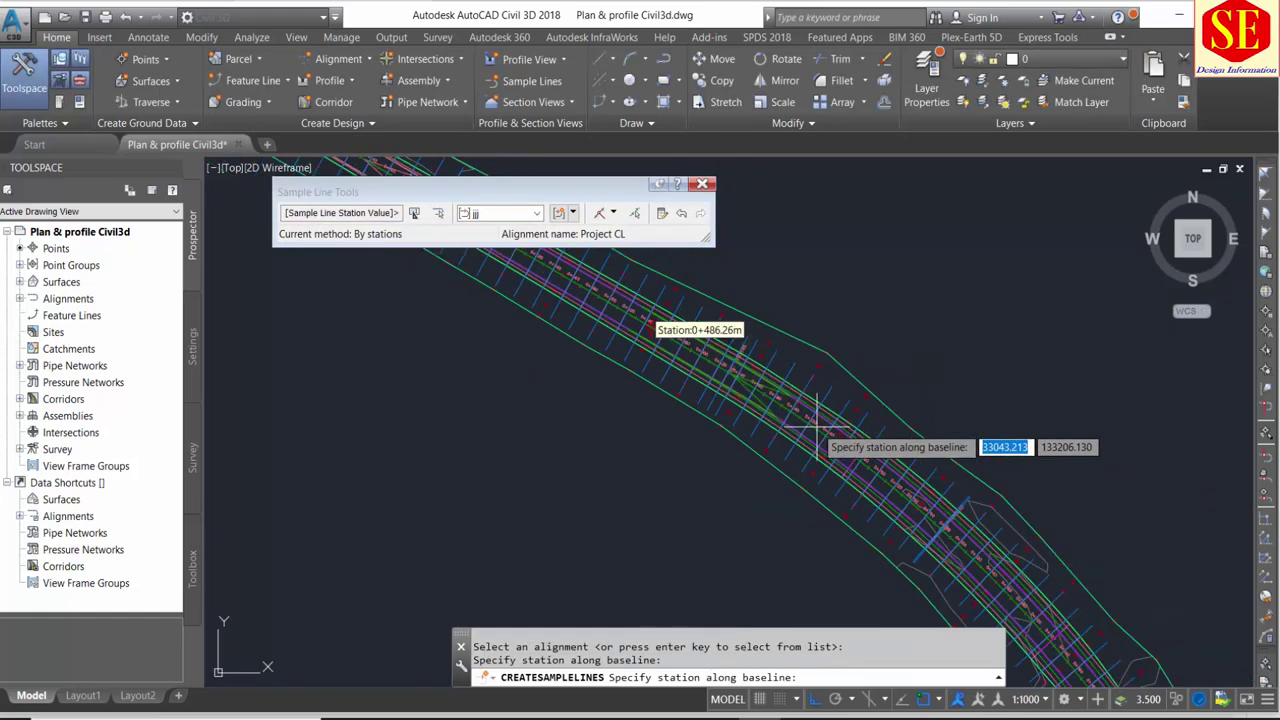
scroll(817, 422, "down", 2)
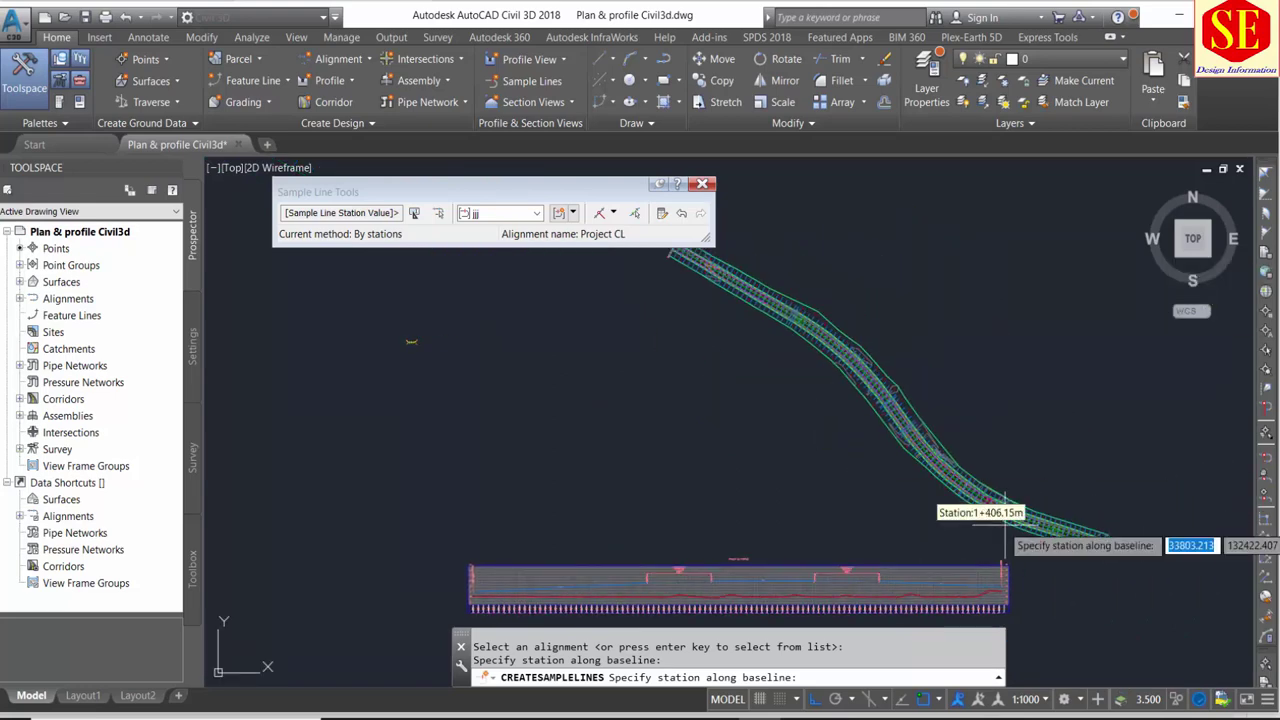
middle_click_drag(911, 194, 892, 310)
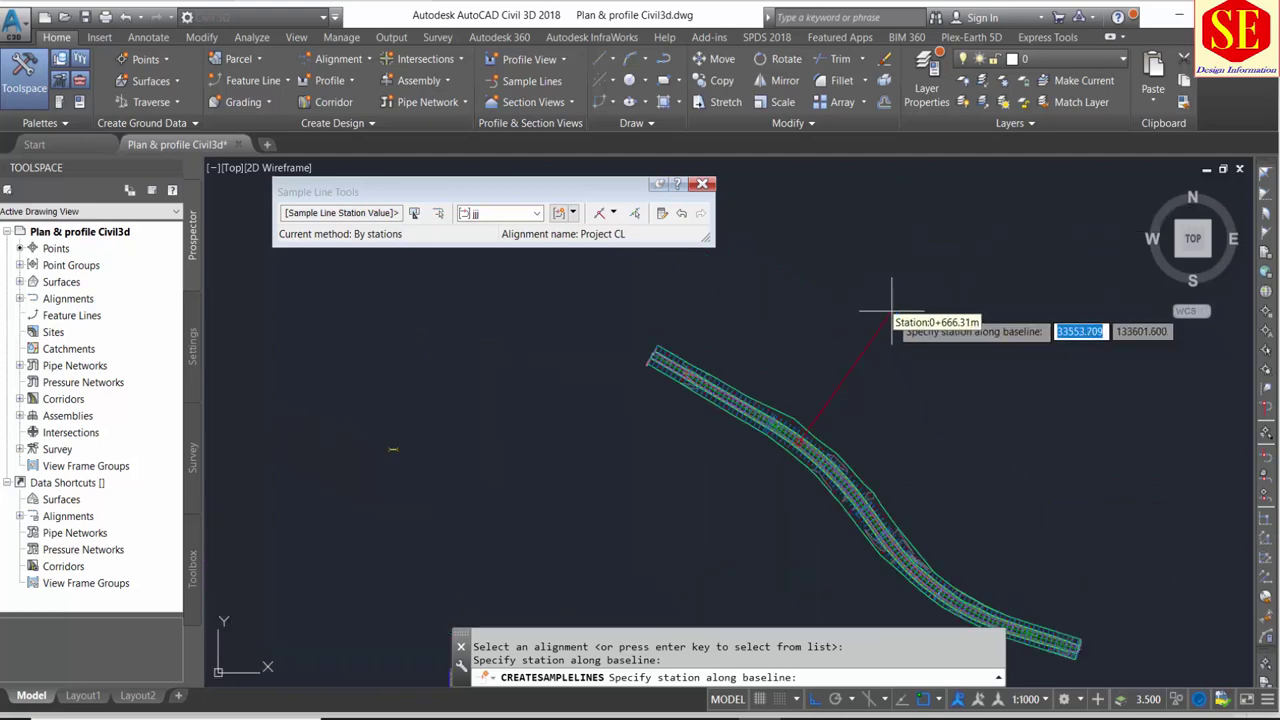
scroll(840, 494, "up", 3)
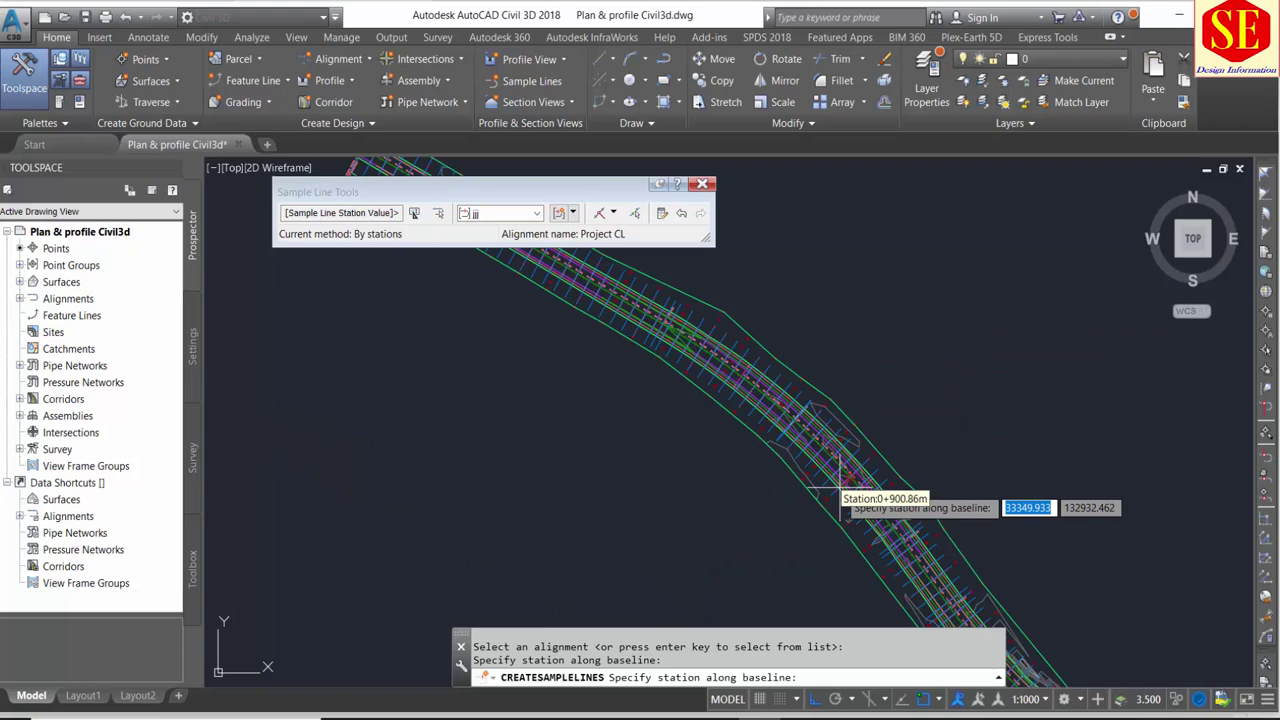
scroll(845, 565, "up", 3)
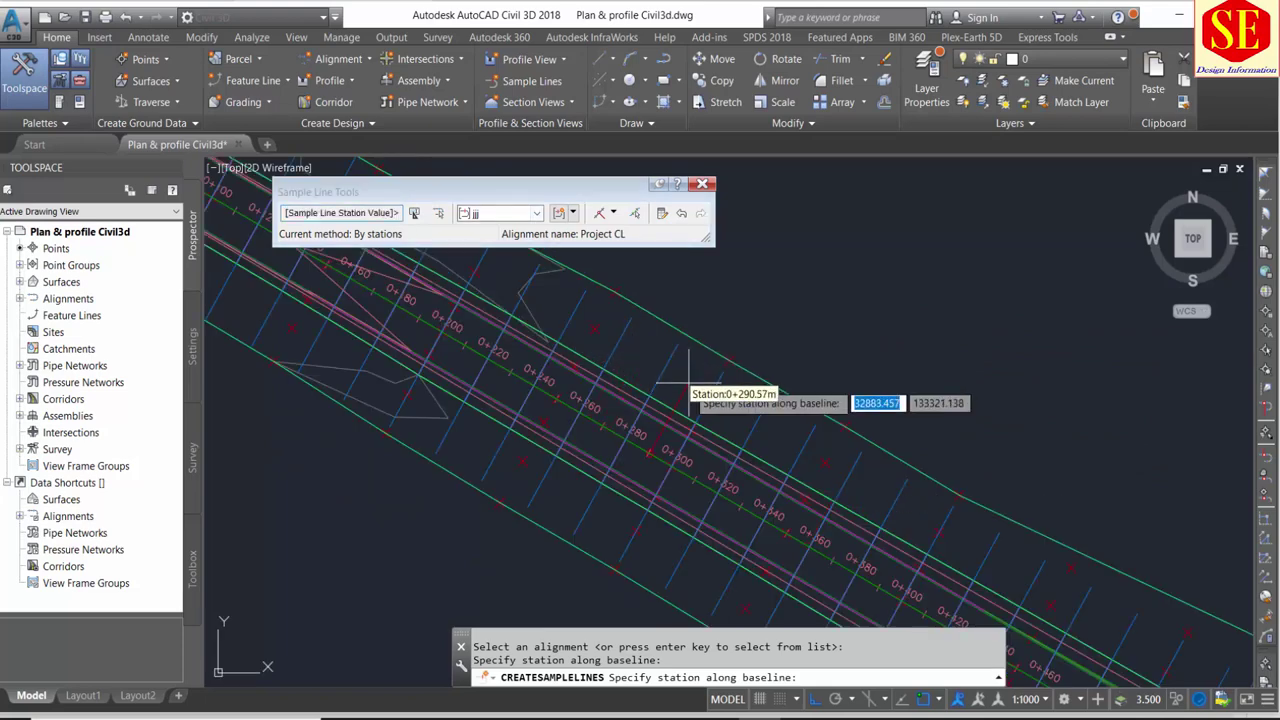
scroll(688, 383, "down", 2)
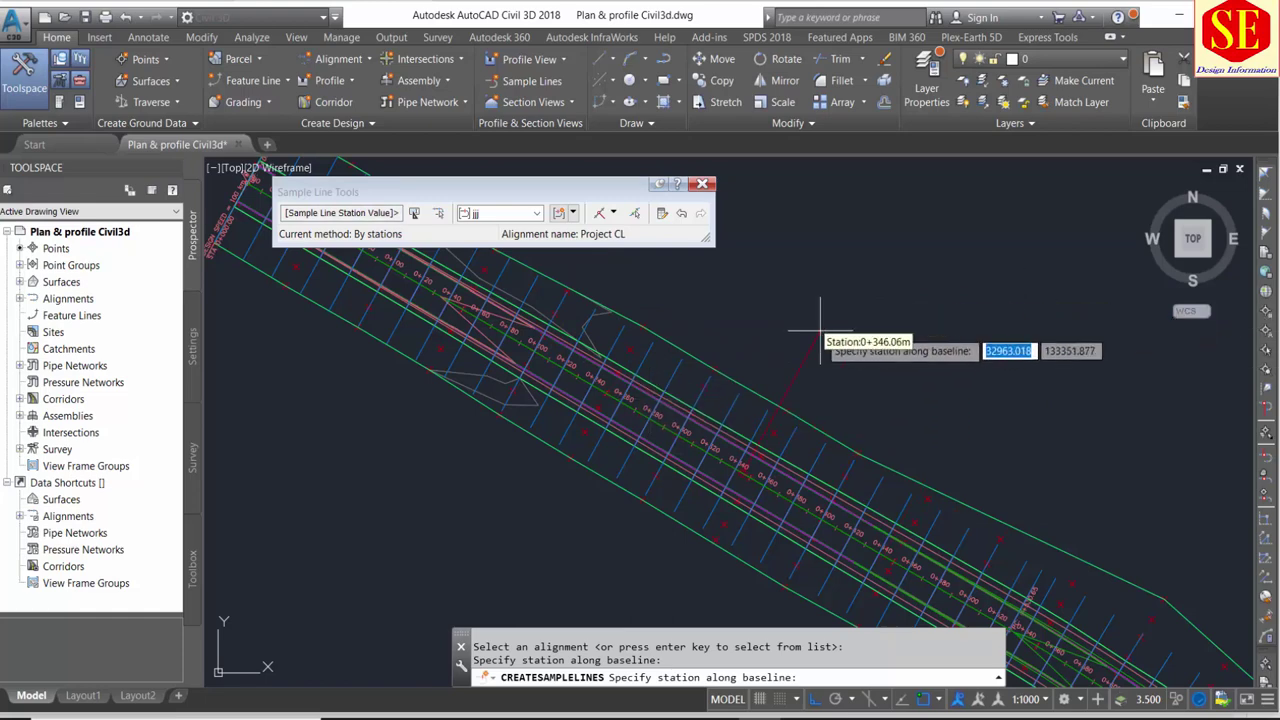
- End the sample line command and zoom across the corridor
scroll(821, 322, "down", 4)
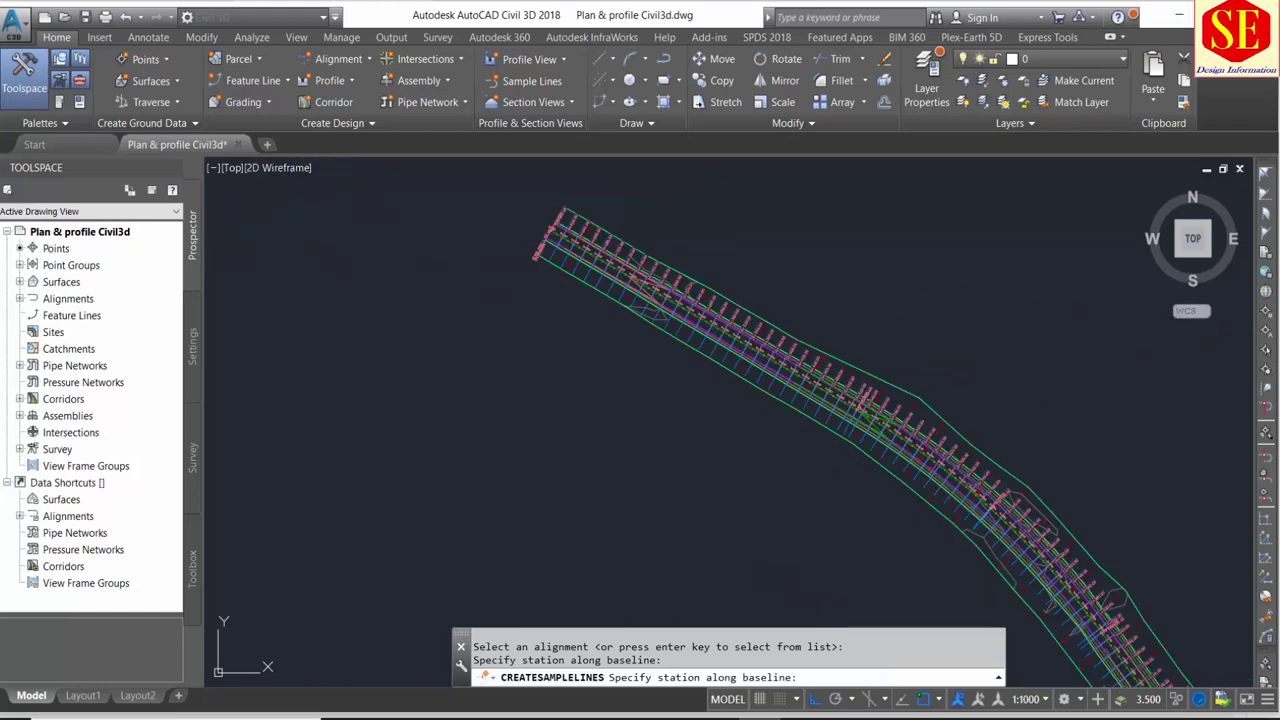
key("Escape")
scroll(578, 206, "up", 4)
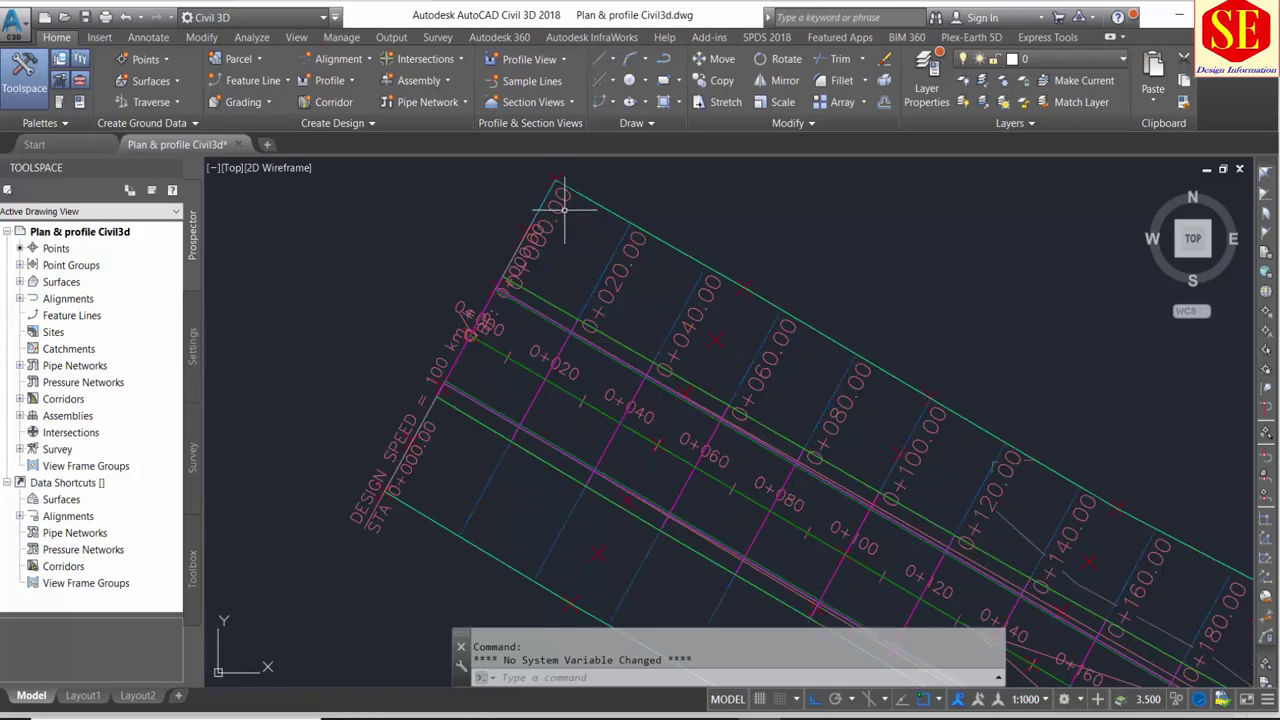
scroll(571, 206, "up", 2)
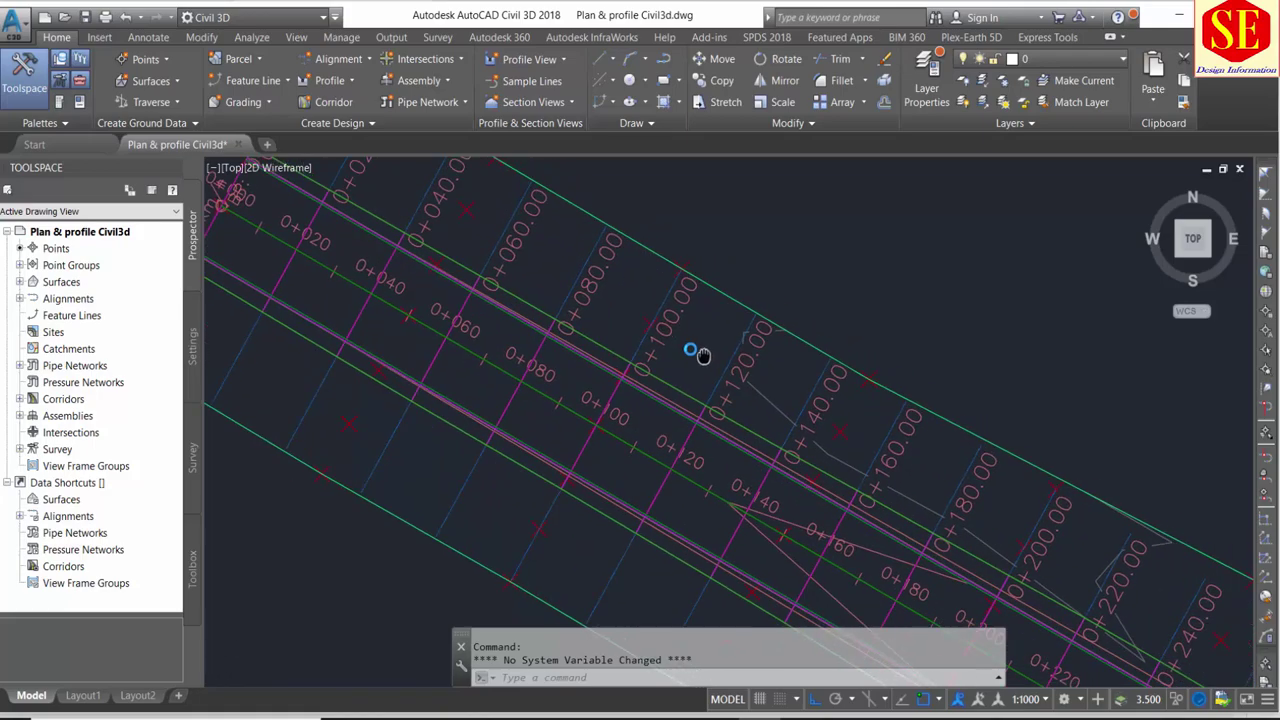
scroll(700, 355, "down", 1)
scroll(686, 343, "down", 1)
scroll(600, 286, "down", 2)
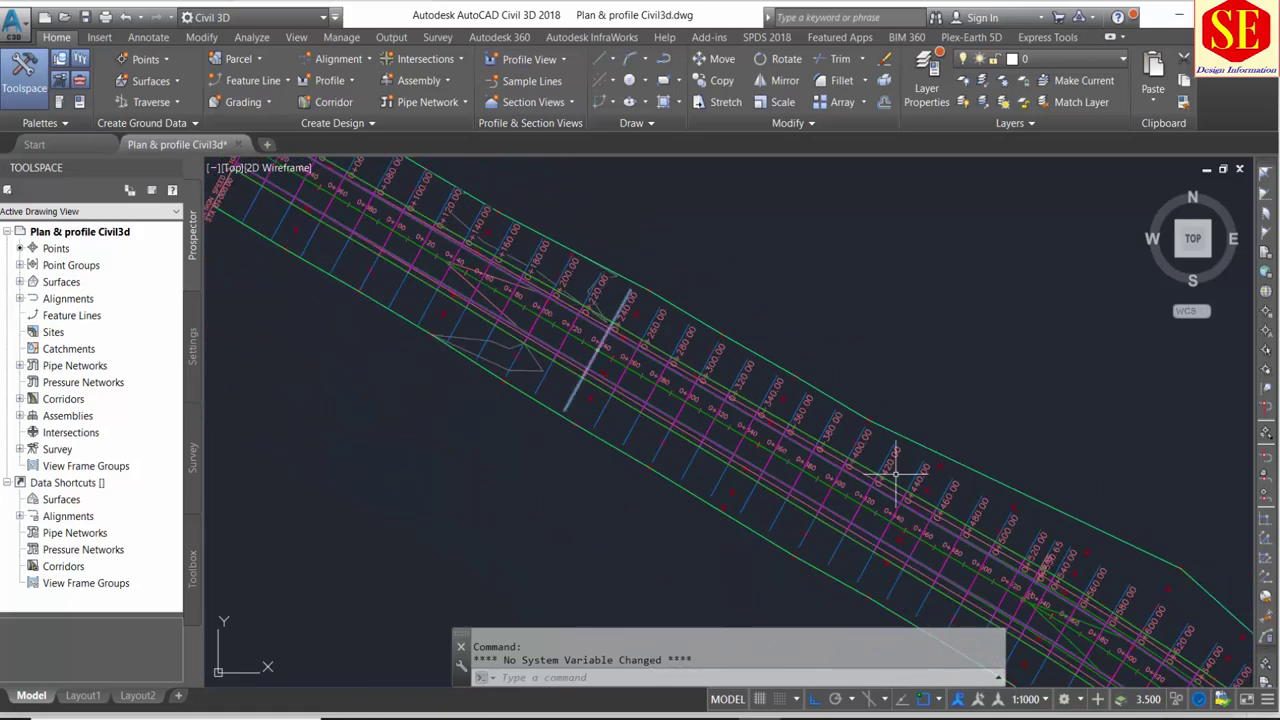
scroll(623, 257, "down", 1)
scroll(800, 380, "down", 1)
- Review sample lines back to the corridor start and bring up the Section Views menu
scroll(866, 426, "up", 1)
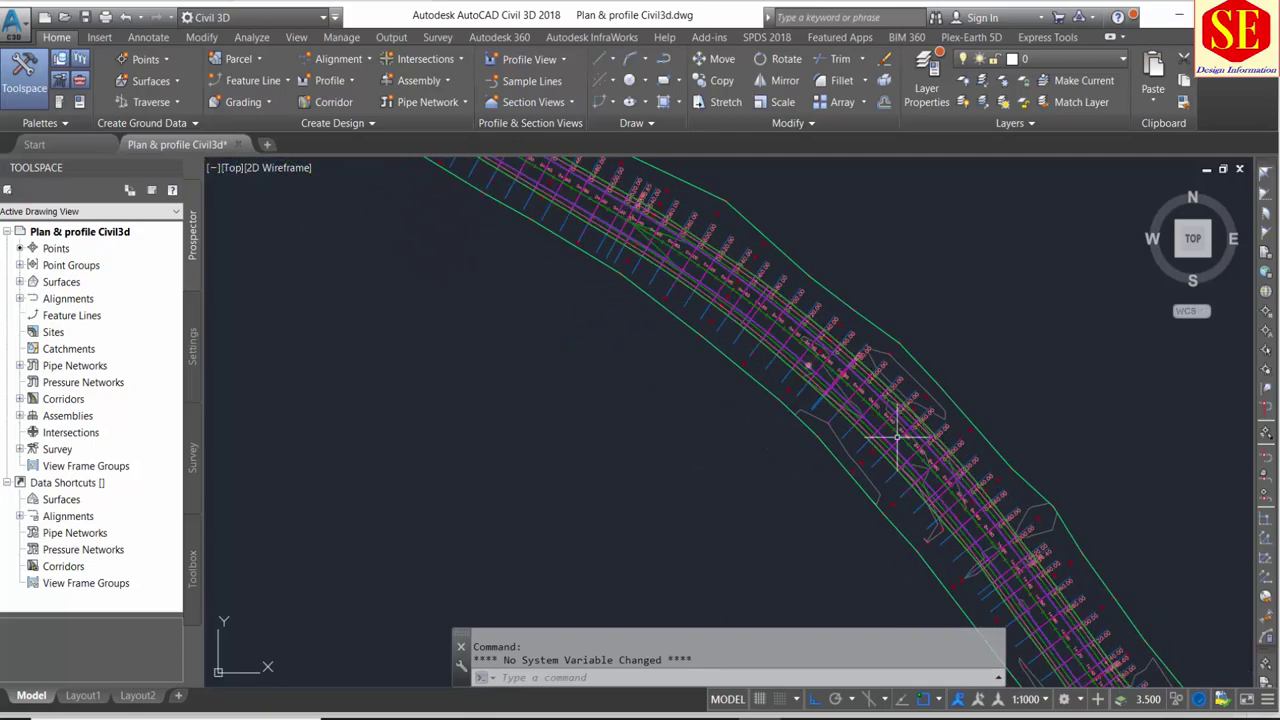
scroll(871, 383, "down", 1)
scroll(943, 440, "up", 1)
scroll(944, 440, "up", 2)
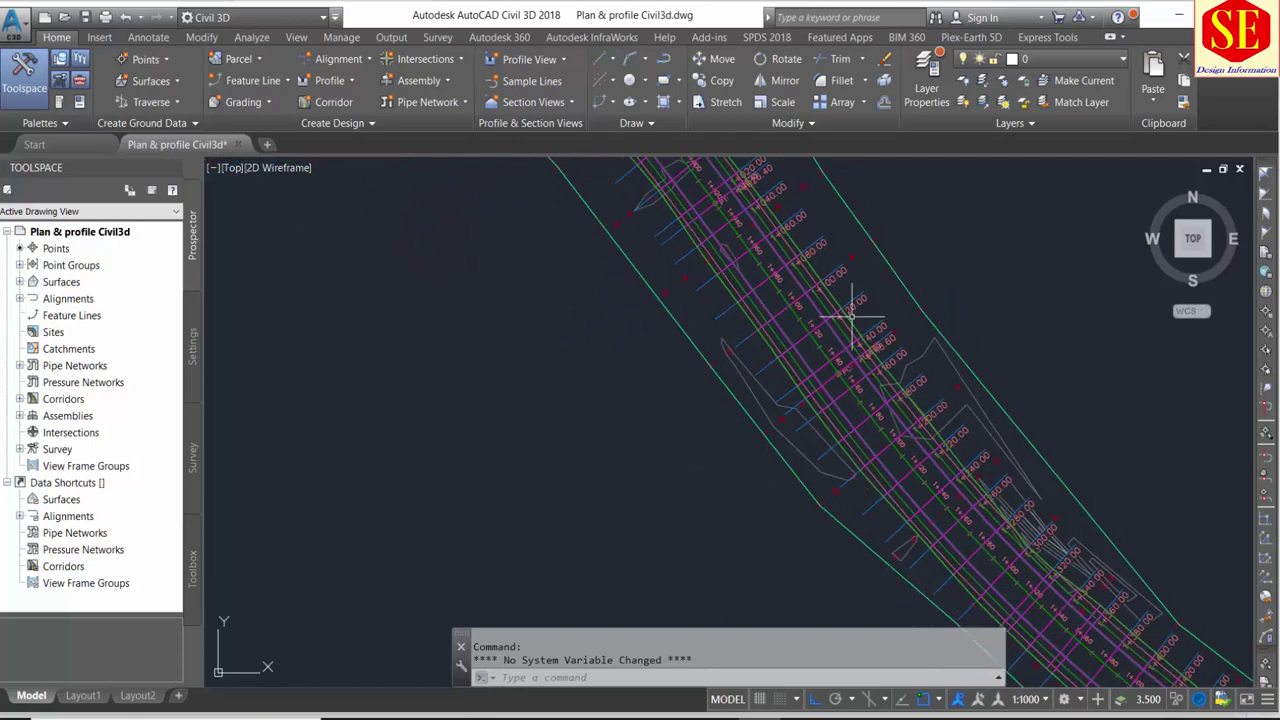
scroll(718, 352, "down", 2)
scroll(730, 345, "down", 1)
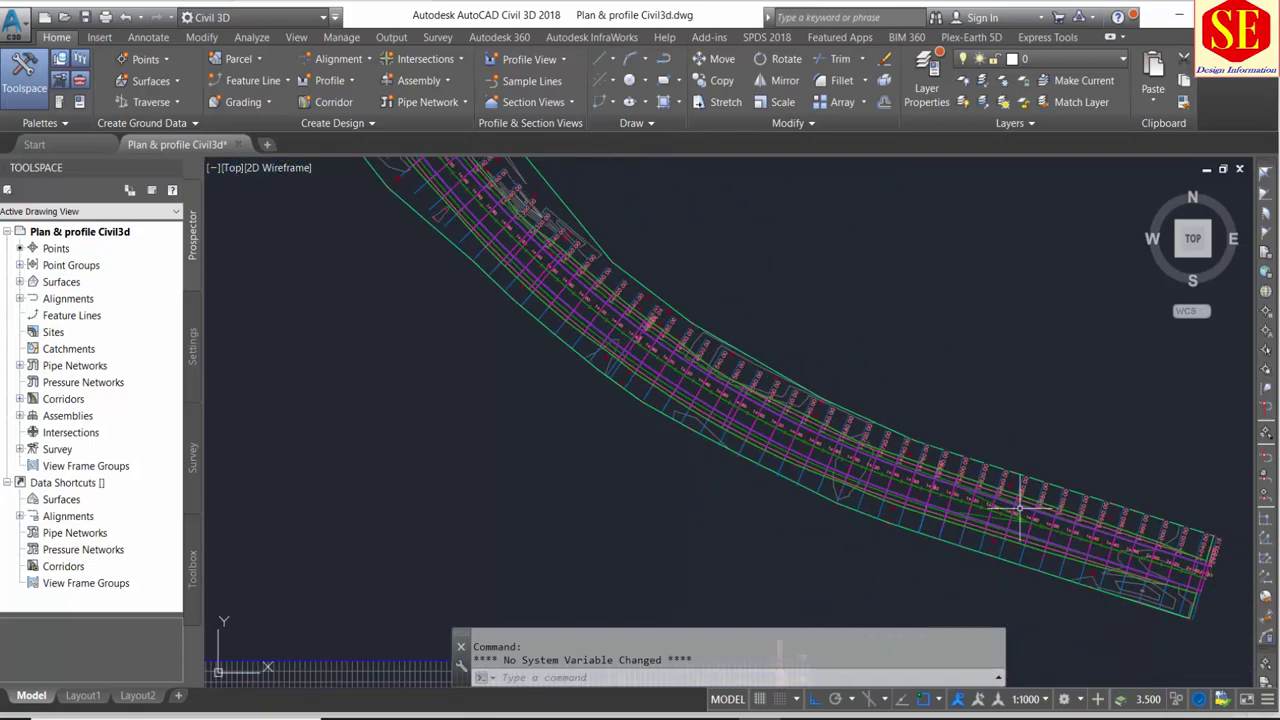
scroll(740, 340, "down", 1)
scroll(745, 337, "down", 2)
middle_click_drag(745, 337, 866, 537)
scroll(800, 470, "down", 1)
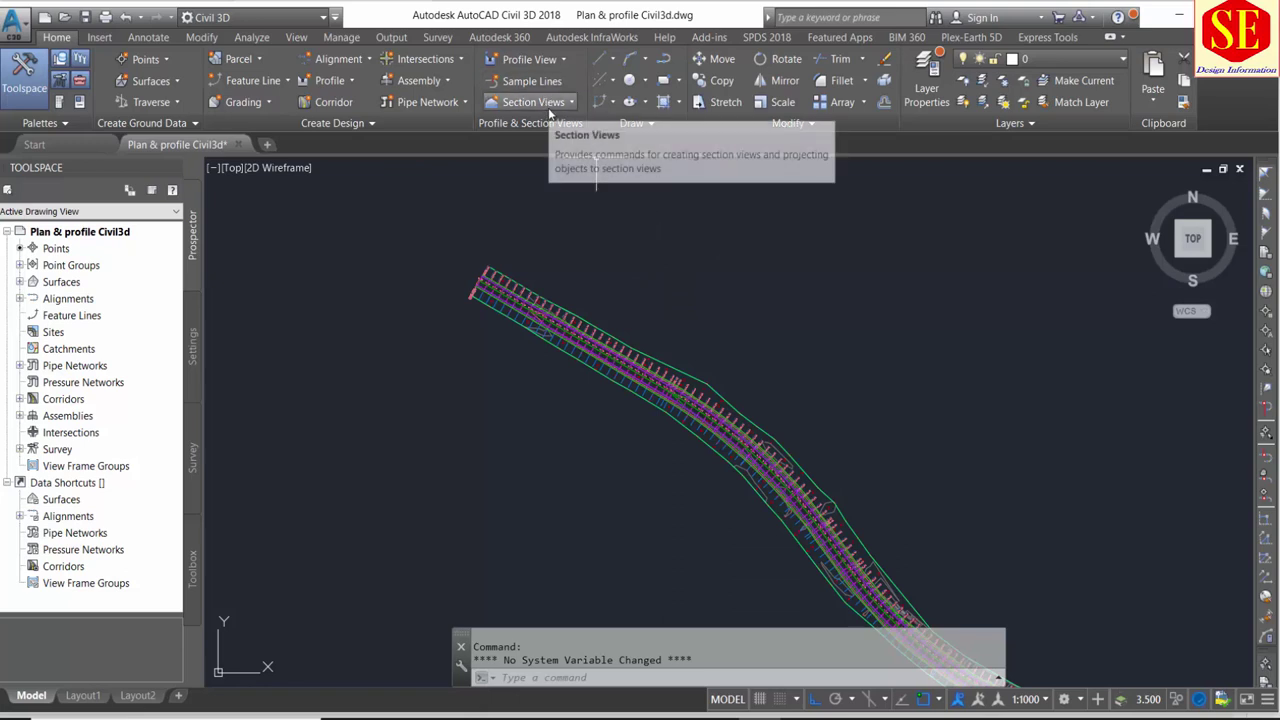
left_click(549, 110)
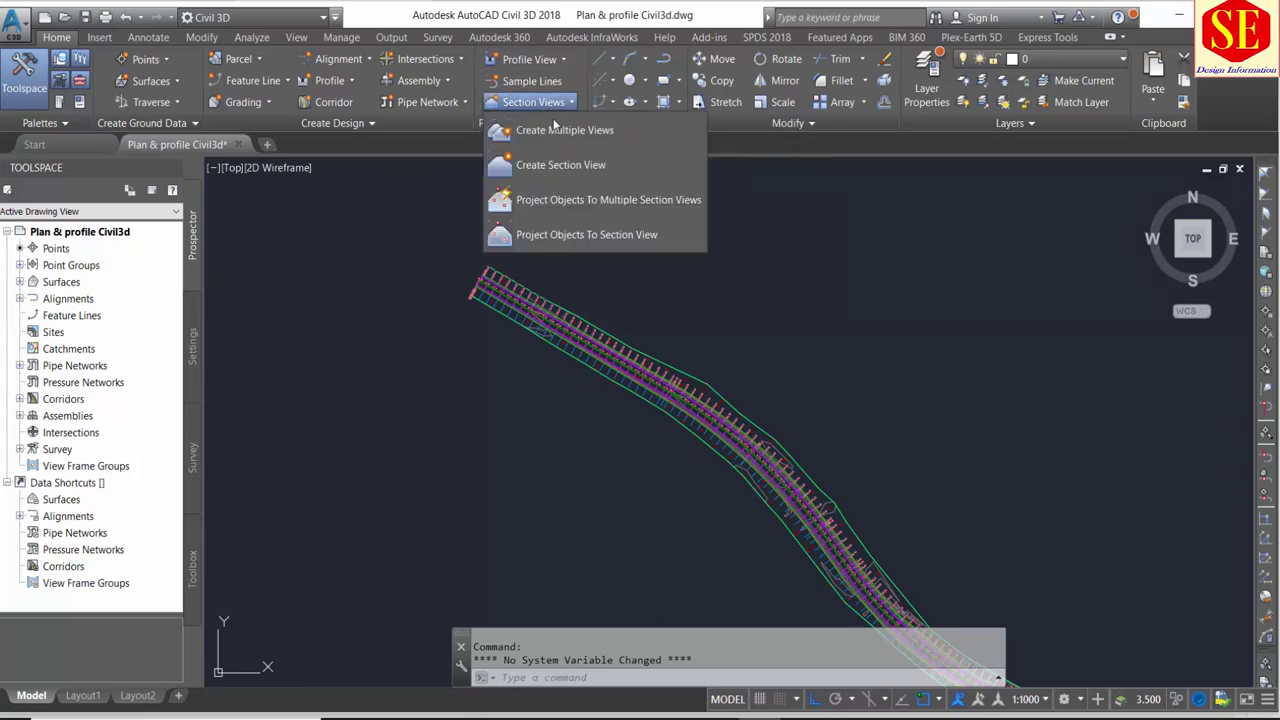
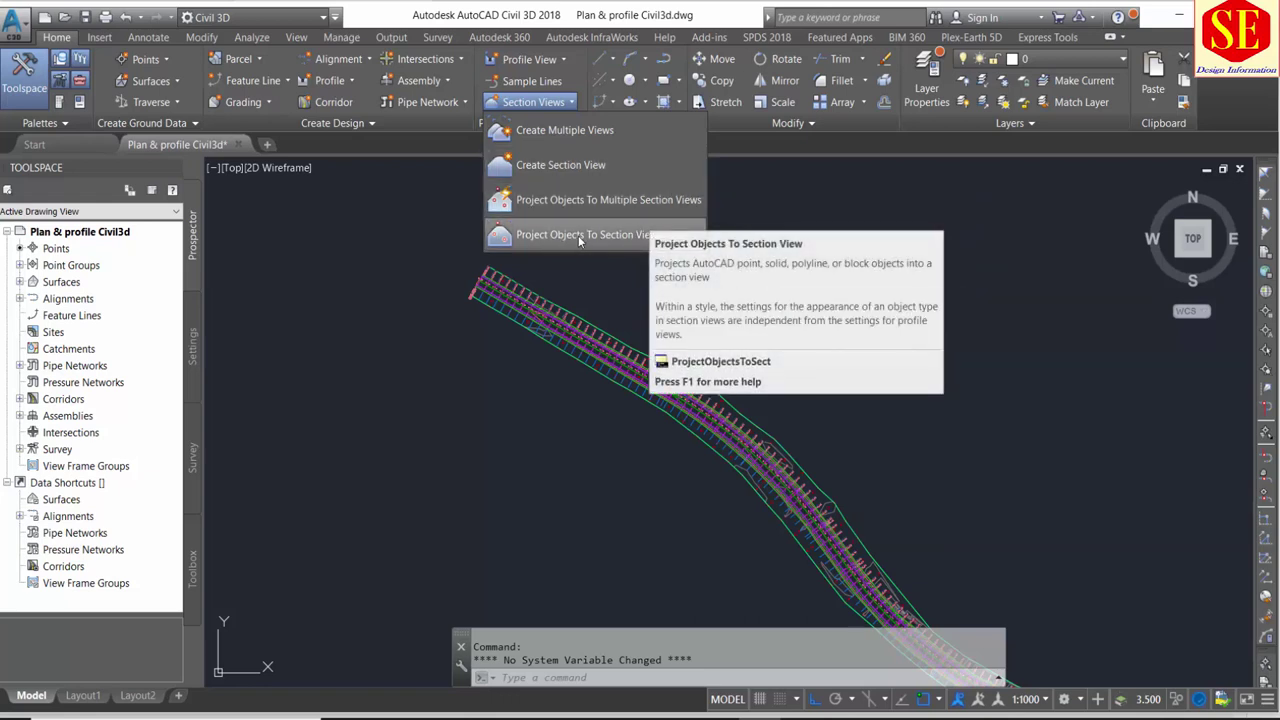
- Start multiple section views for alignment Project CL with sample line group jjj
left_click(586, 132)
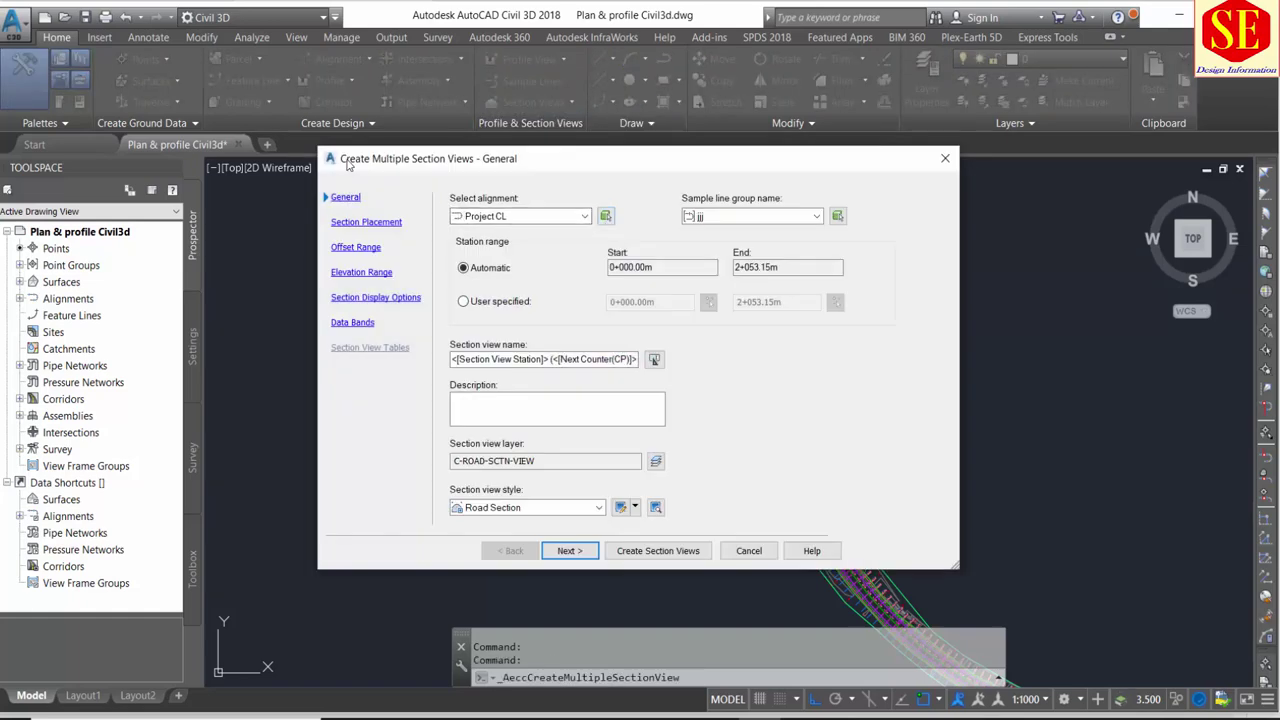
left_click(508, 217)
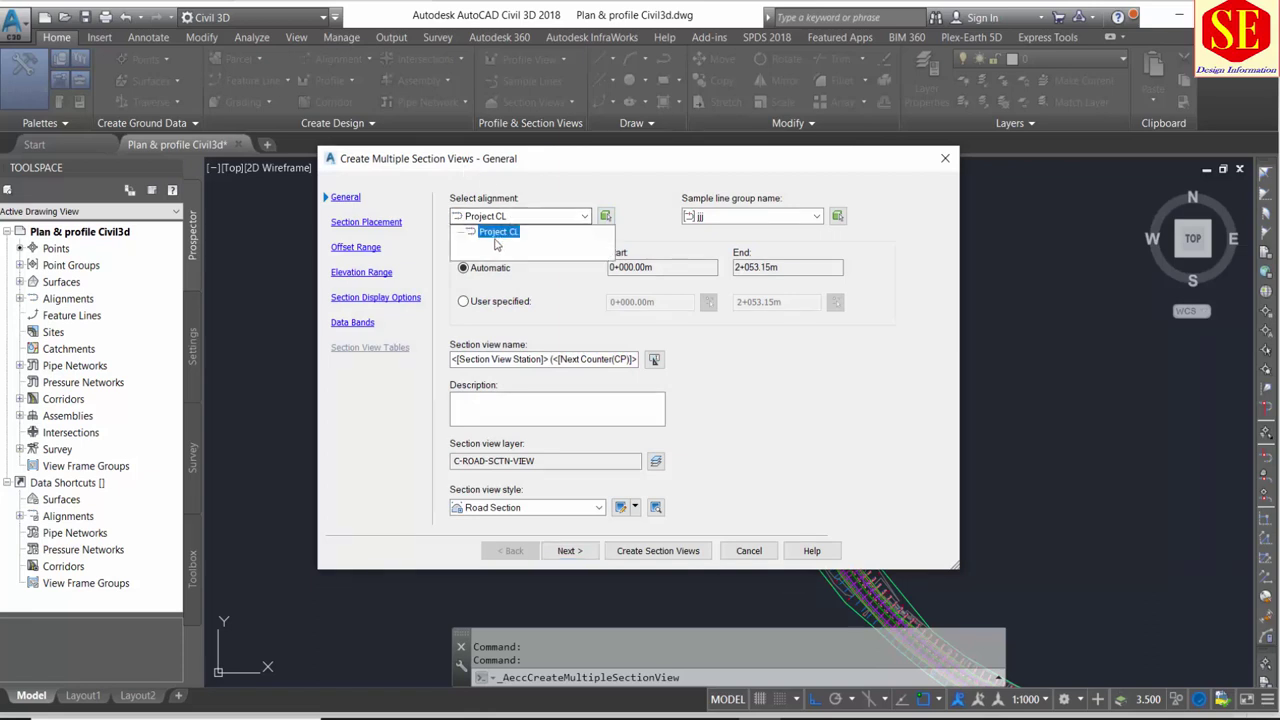
left_click(519, 218)
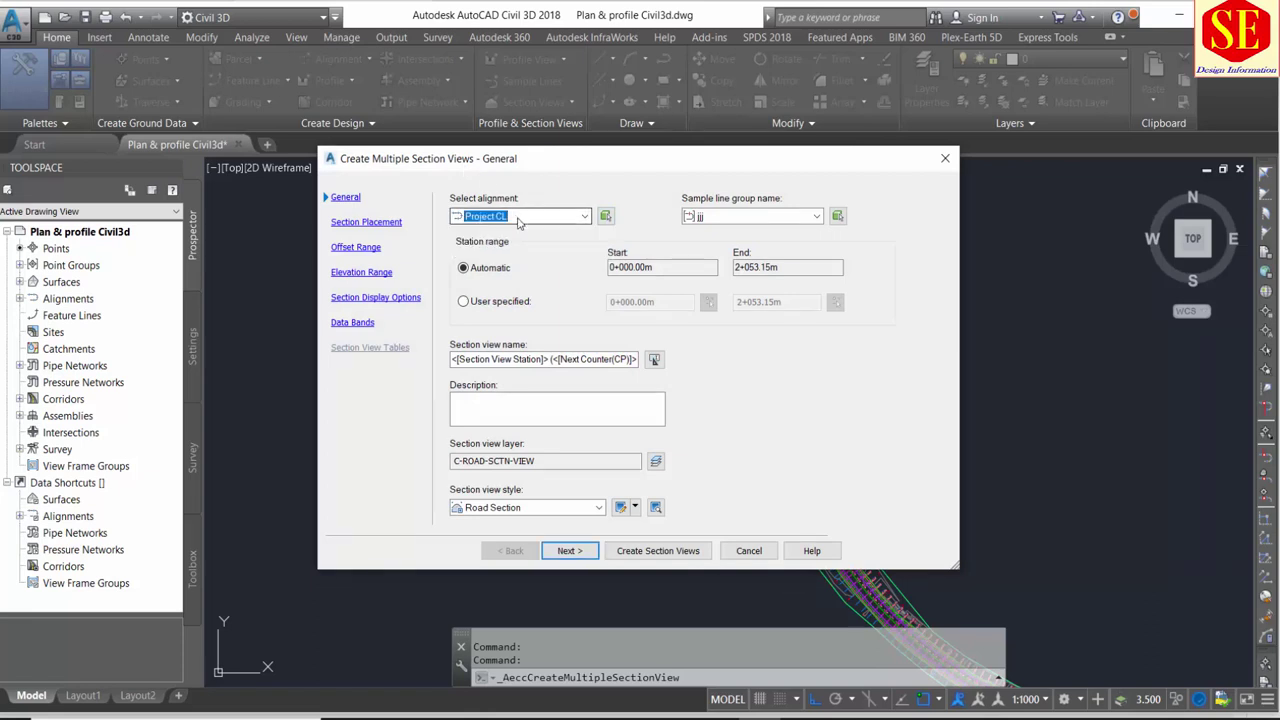
left_click(730, 219)
left_click(738, 231)
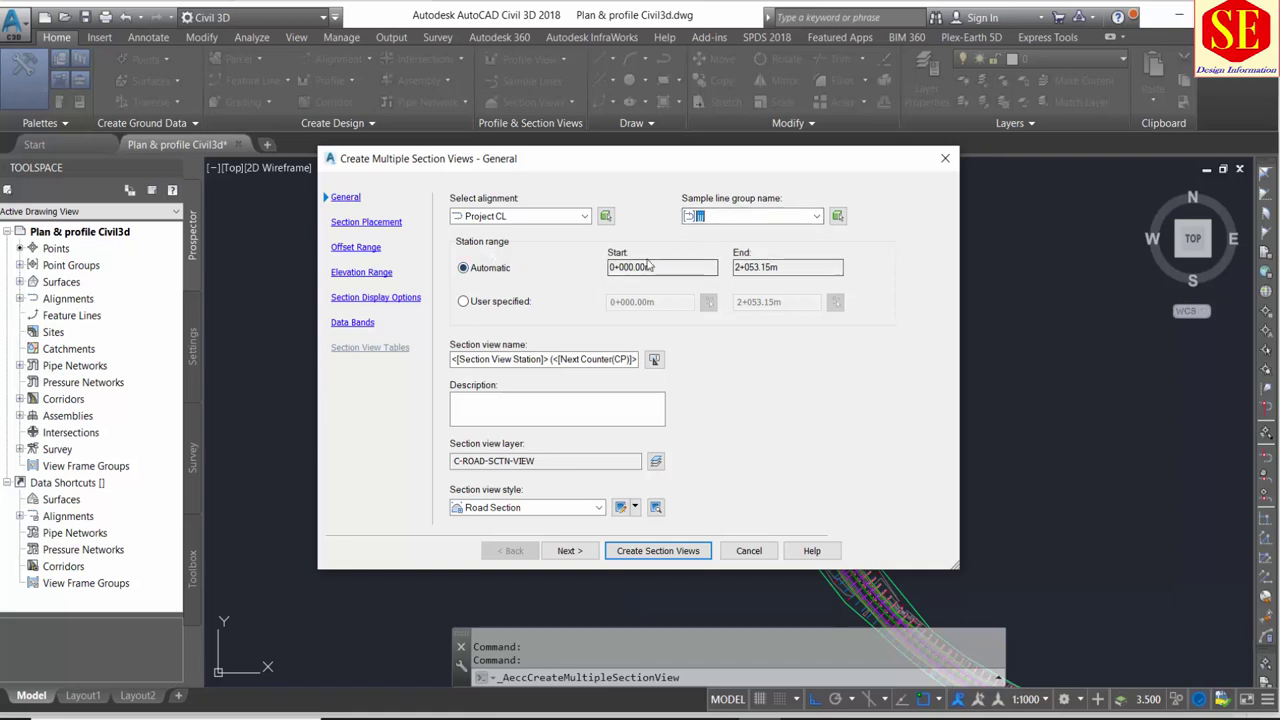
- Keep the automatic station range and the Road Section view style
left_click(494, 304)
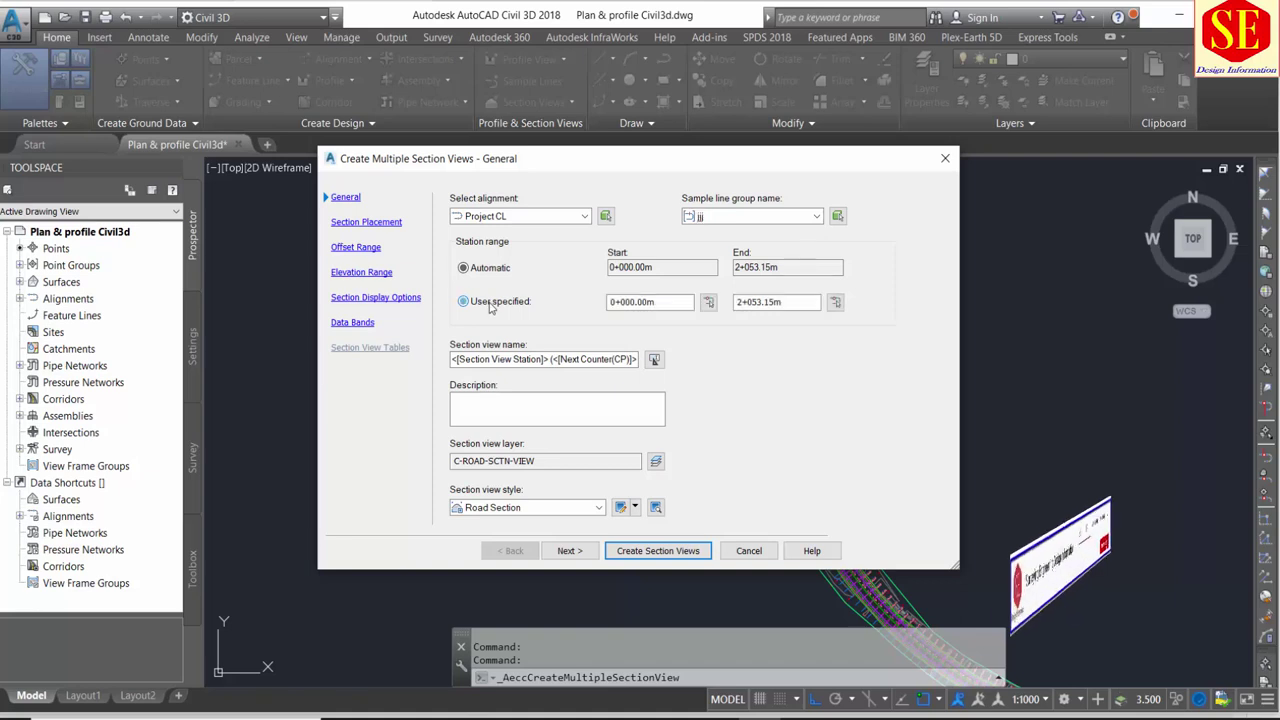
left_click(633, 302)
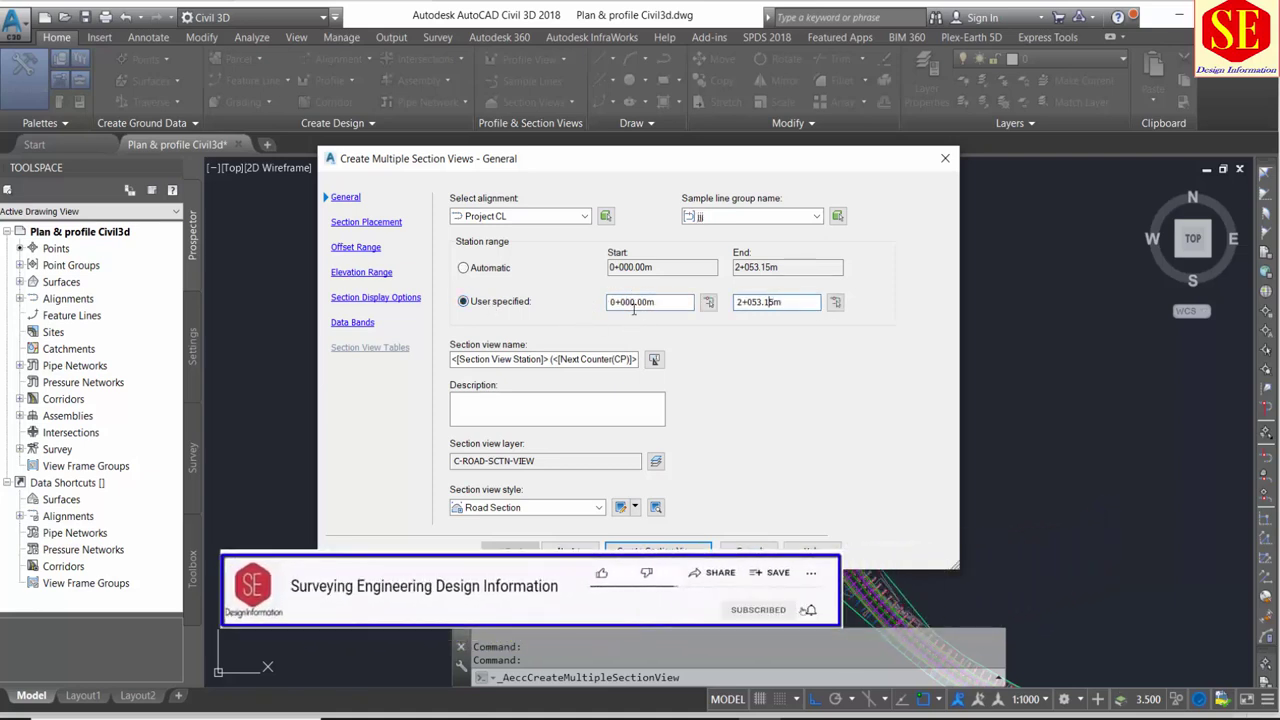
left_click(749, 302)
left_click(516, 274)
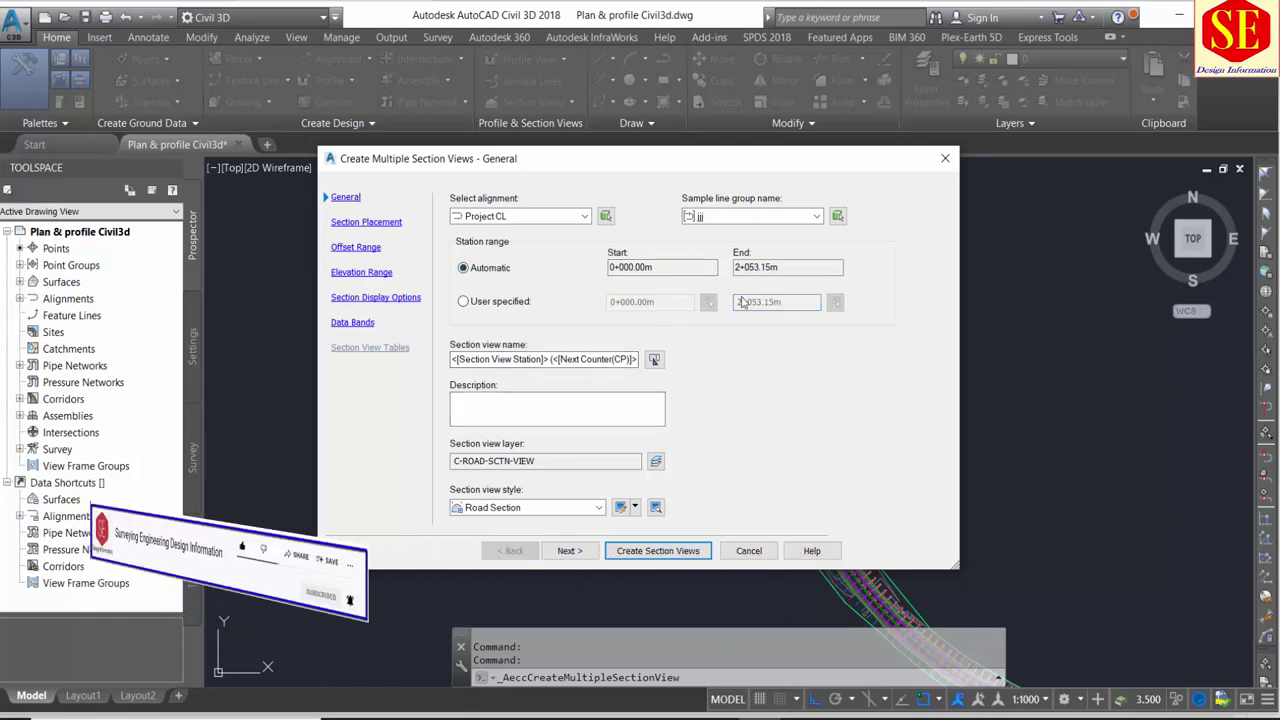
left_click(550, 360)
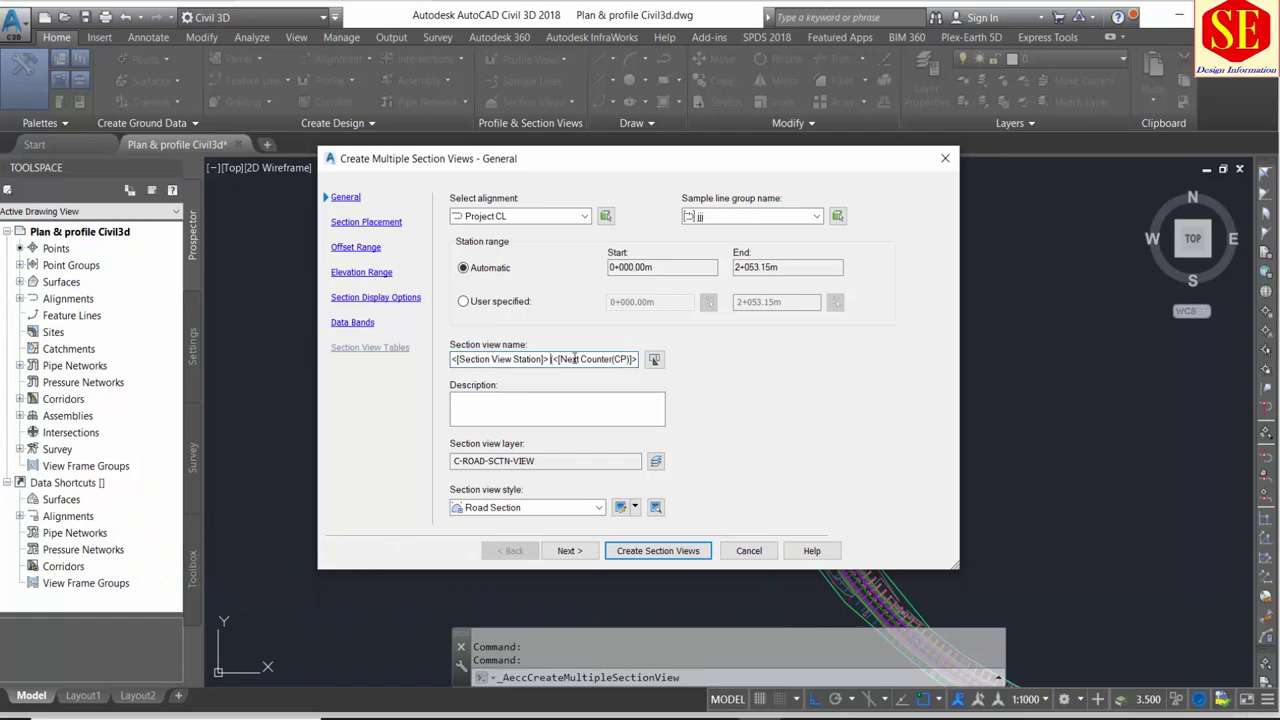
type("(")
left_click(490, 508)
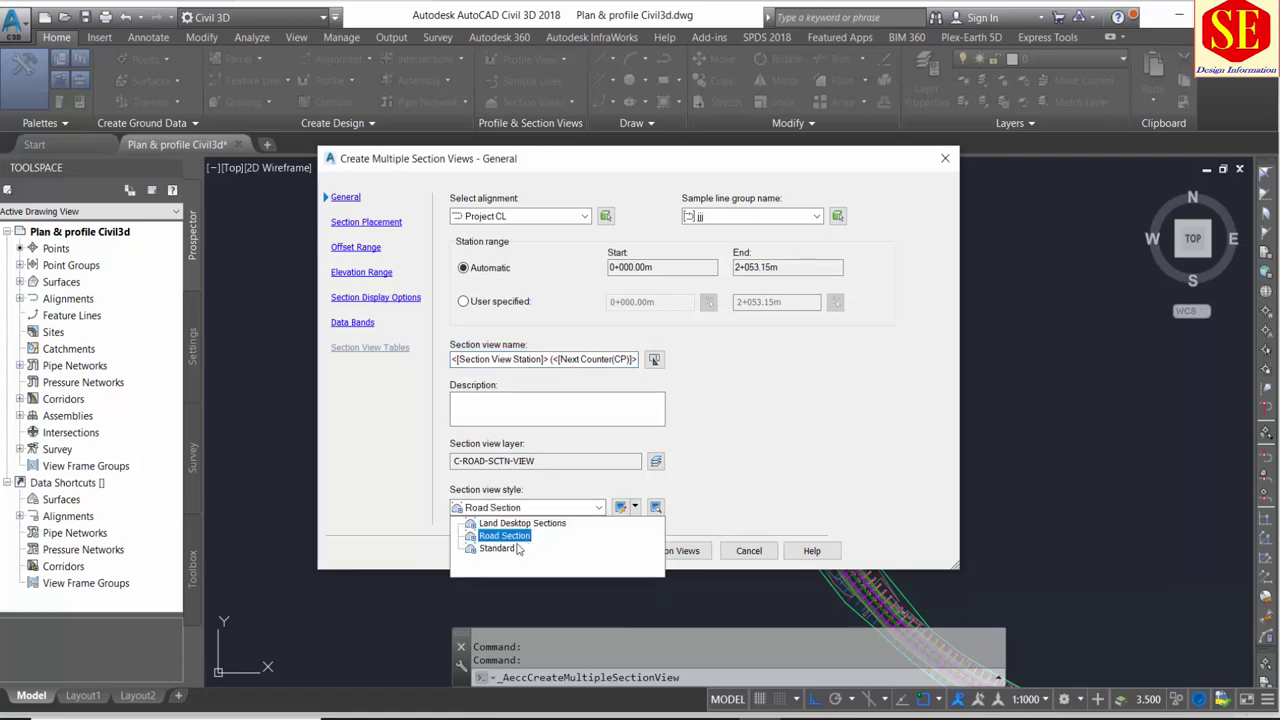
left_click(501, 537)
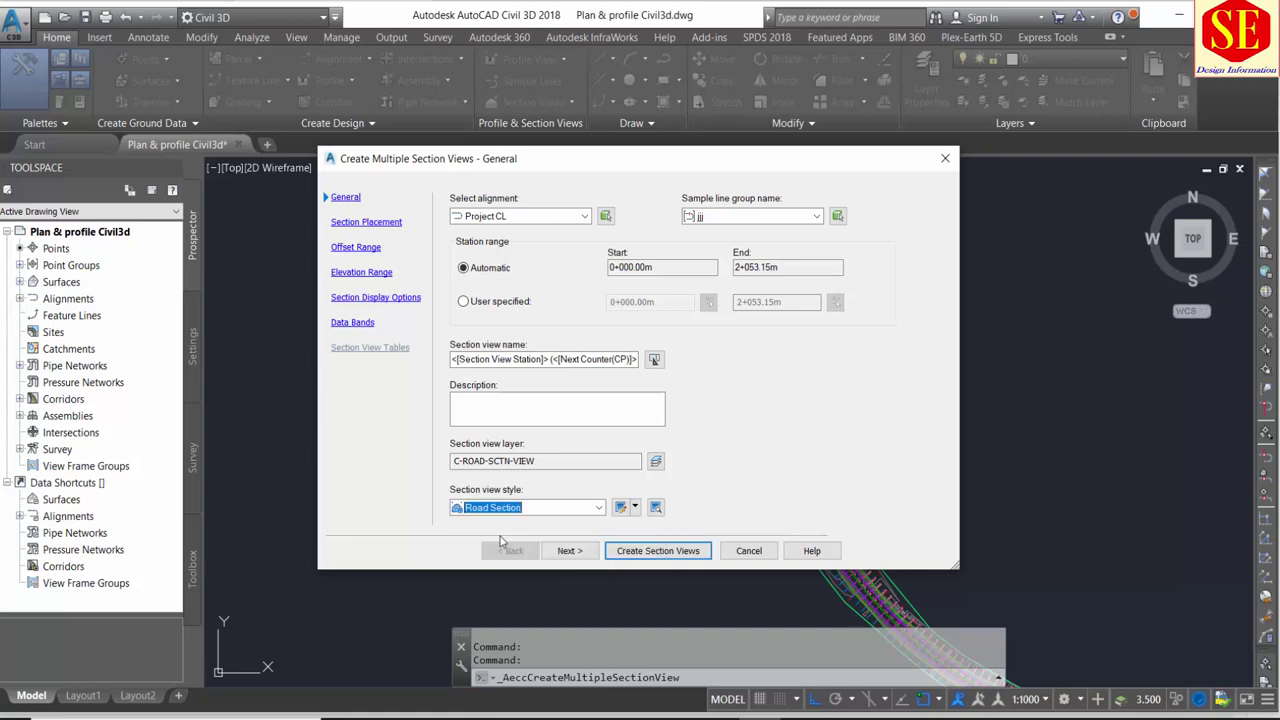
left_click(558, 553)
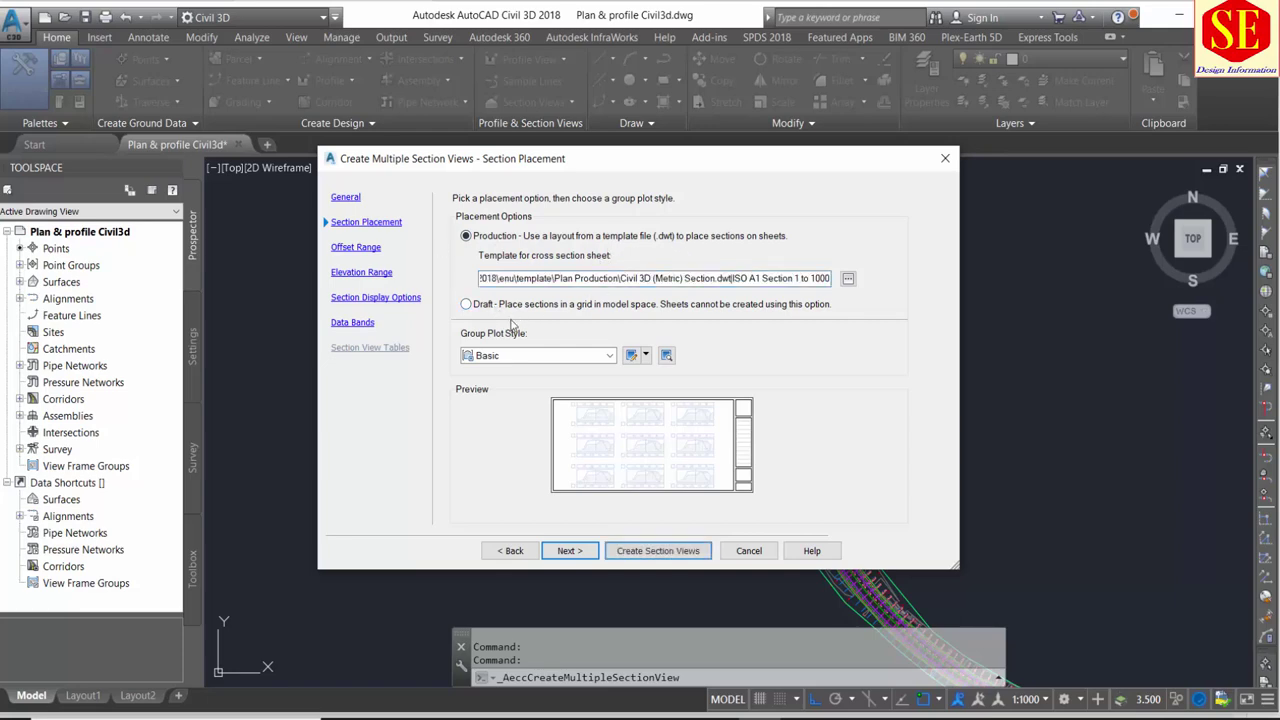
- Place the section views in a draft model-space grid with Basic group plot style
left_click(476, 306)
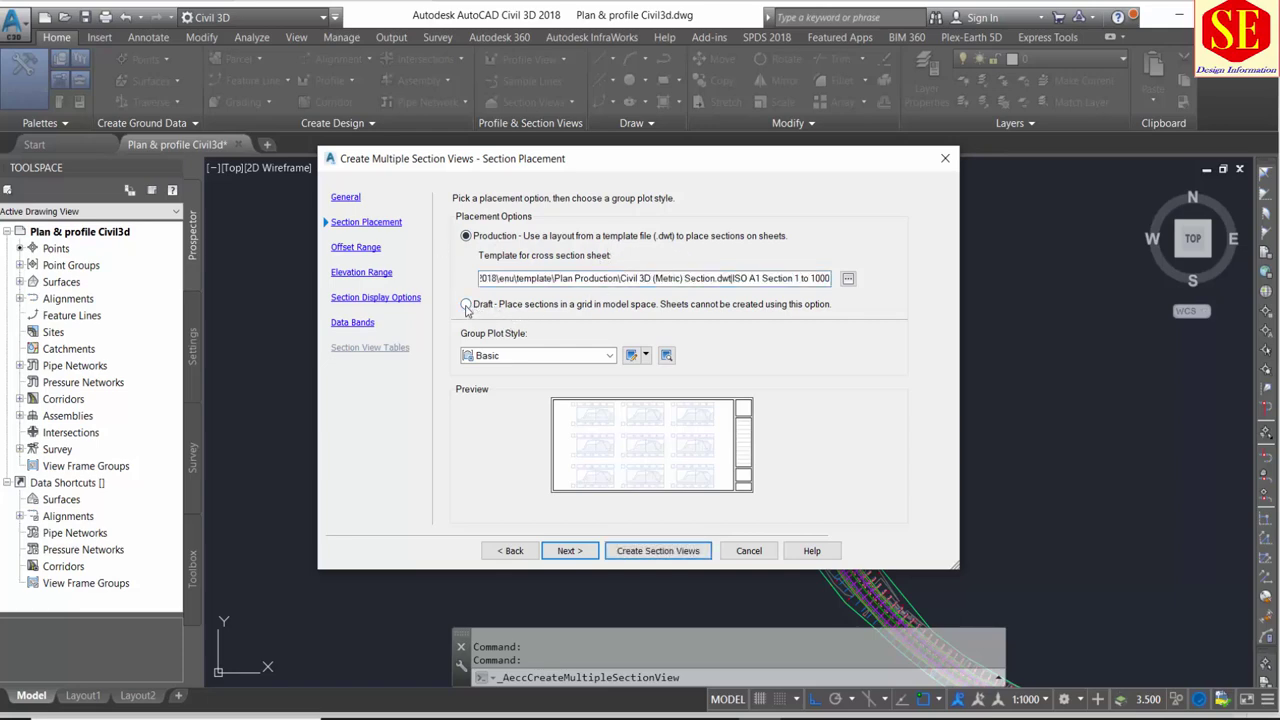
left_click(467, 238)
left_click(489, 306)
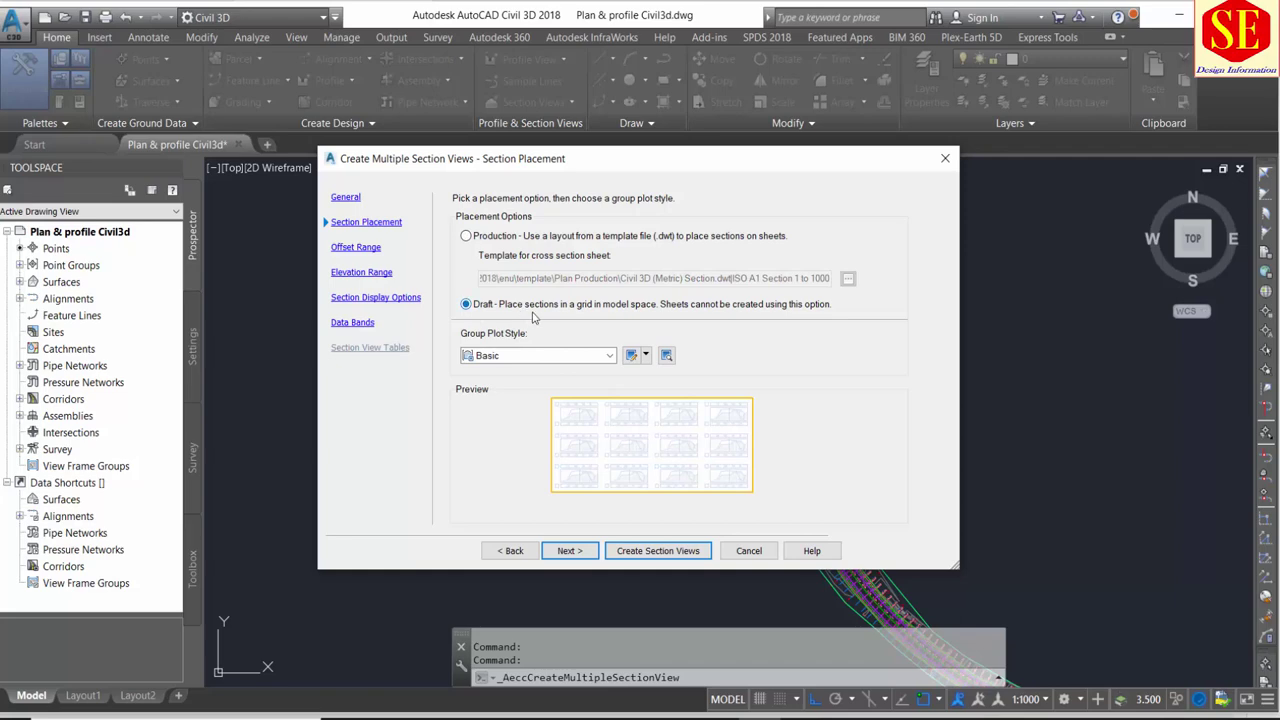
left_click(535, 357)
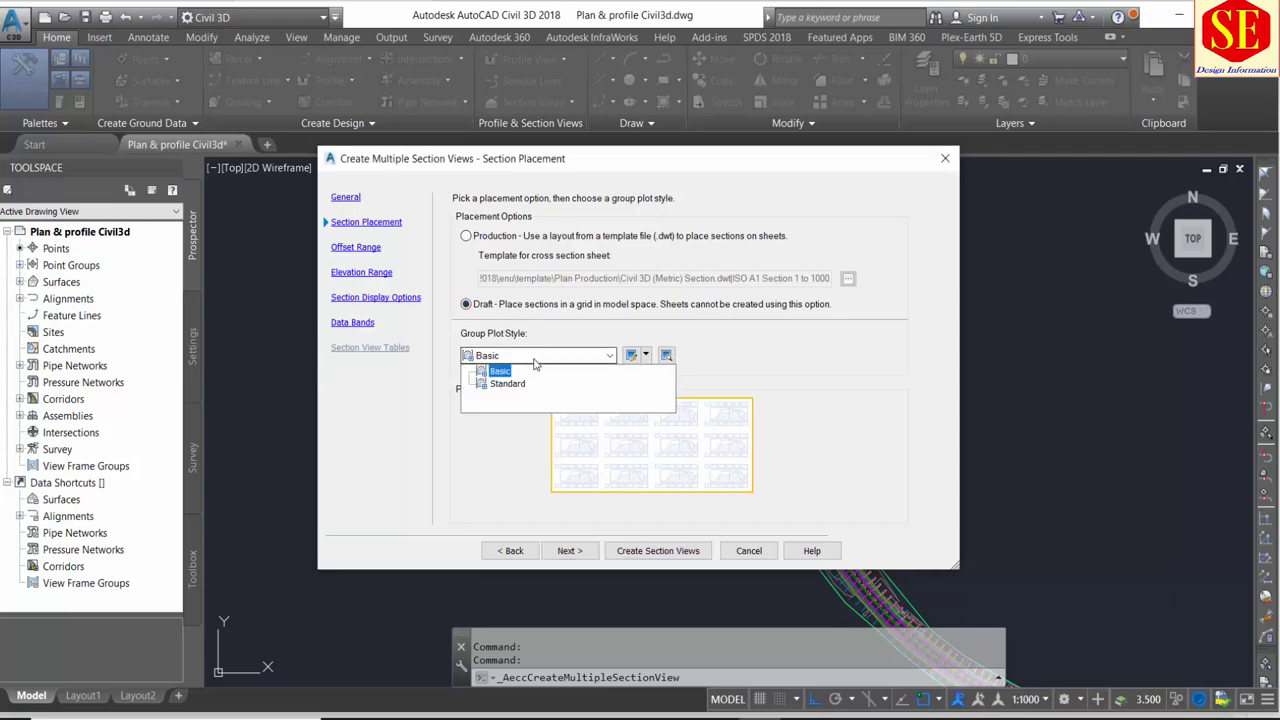
left_click(480, 371)
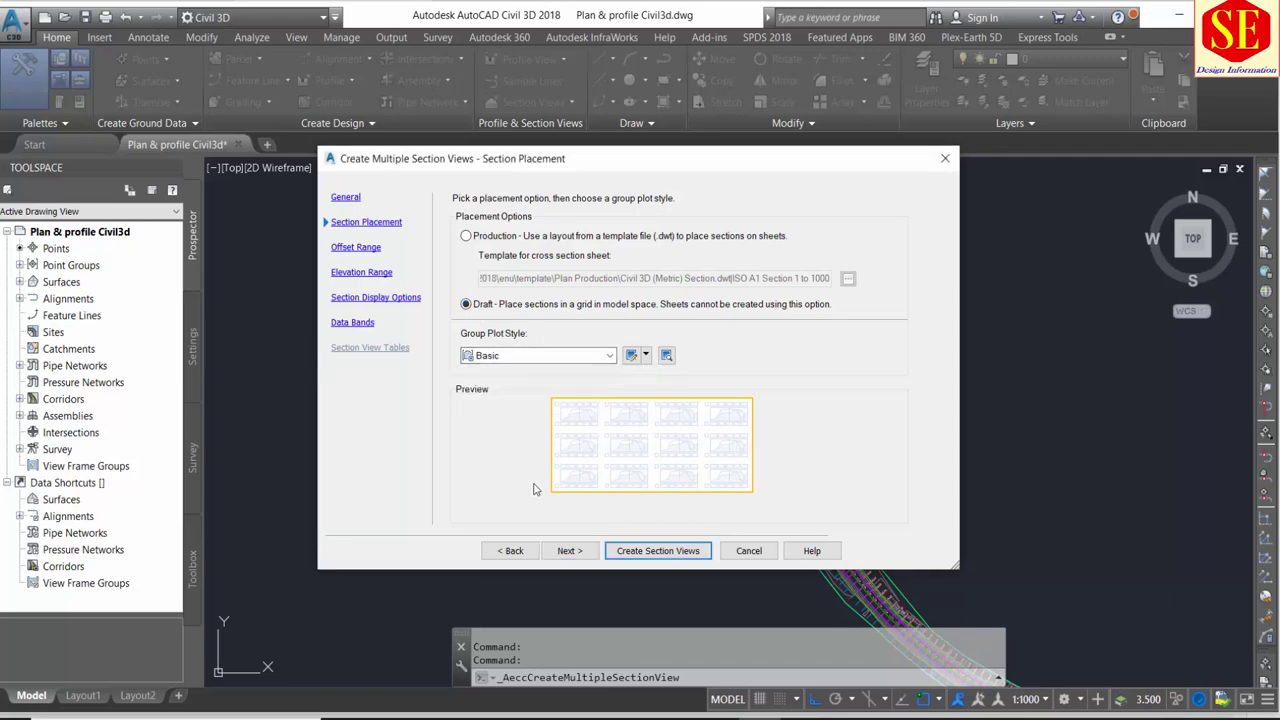
- Leave the offset range automatic at -40.00m to 40.00m
left_click(566, 551)
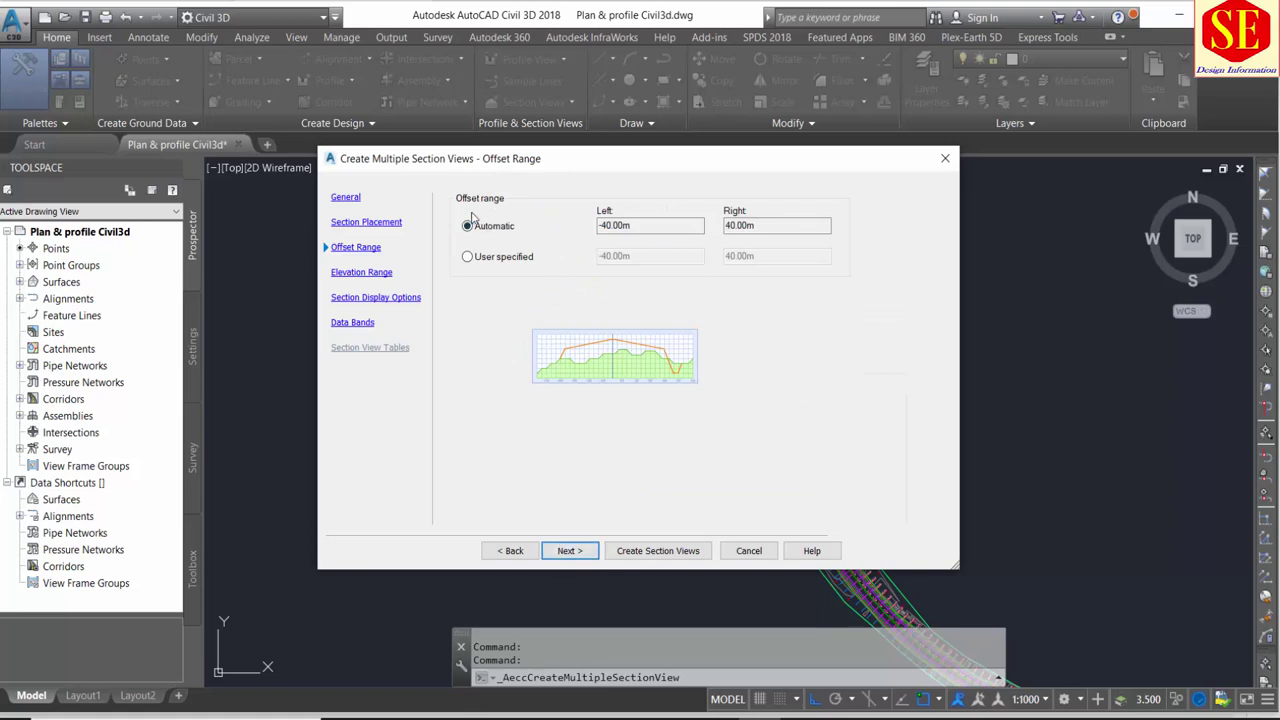
left_click(635, 226)
key("Tab")
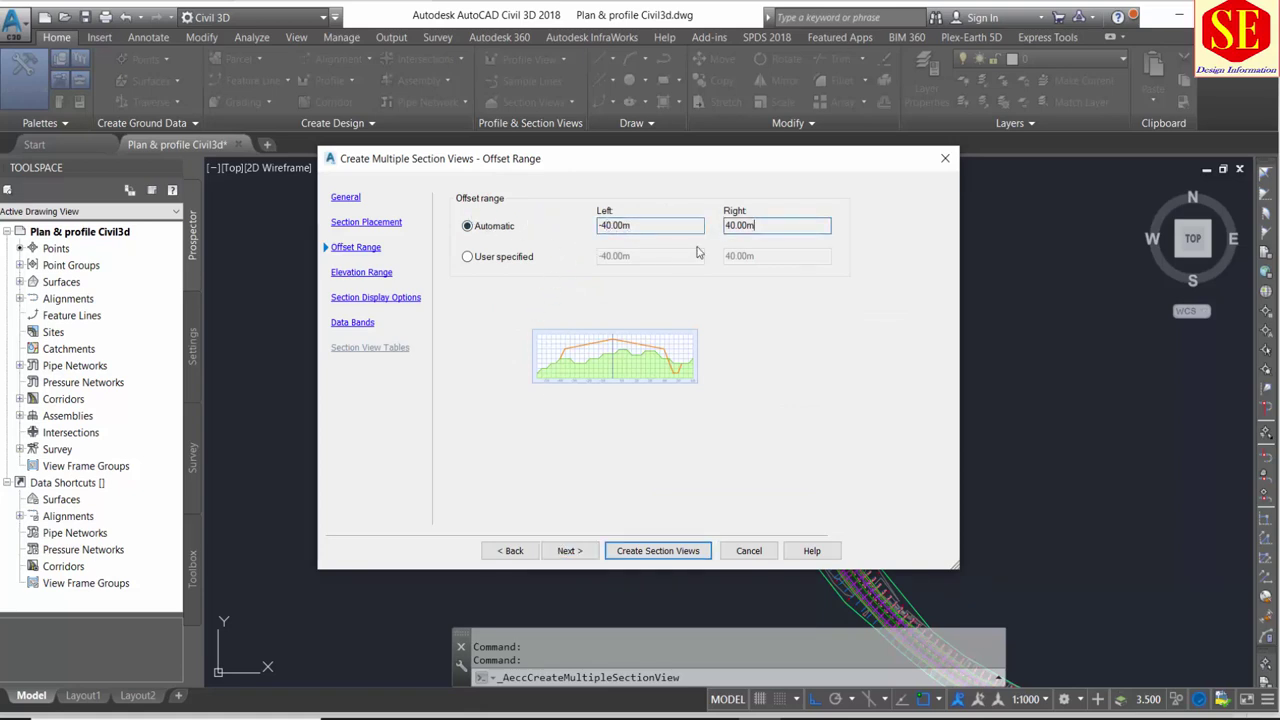
left_click(505, 257)
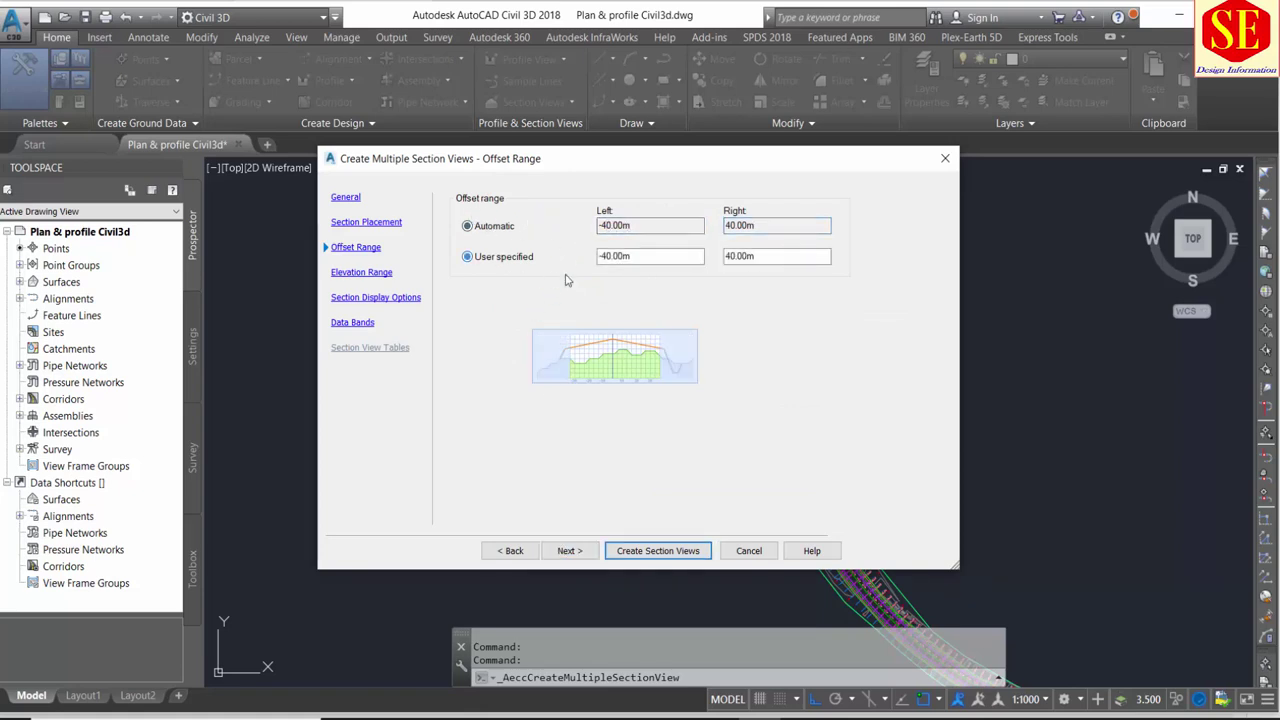
left_click(510, 228)
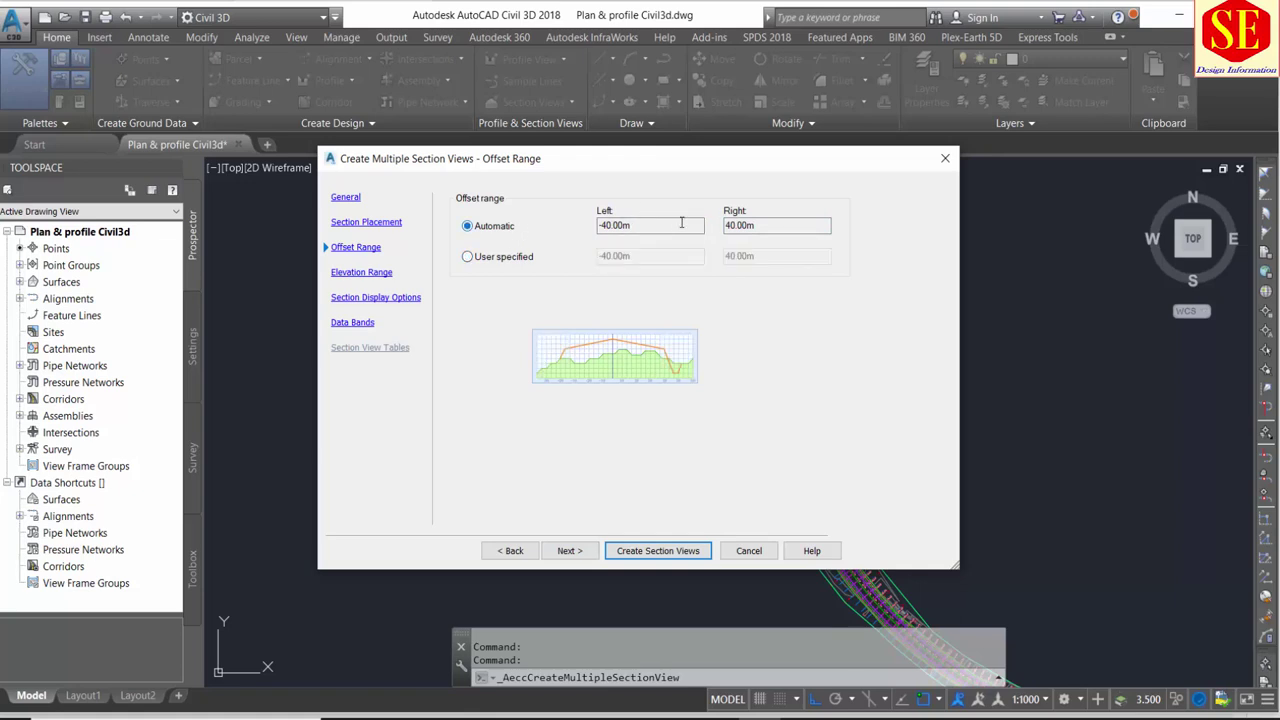
left_click(569, 551)
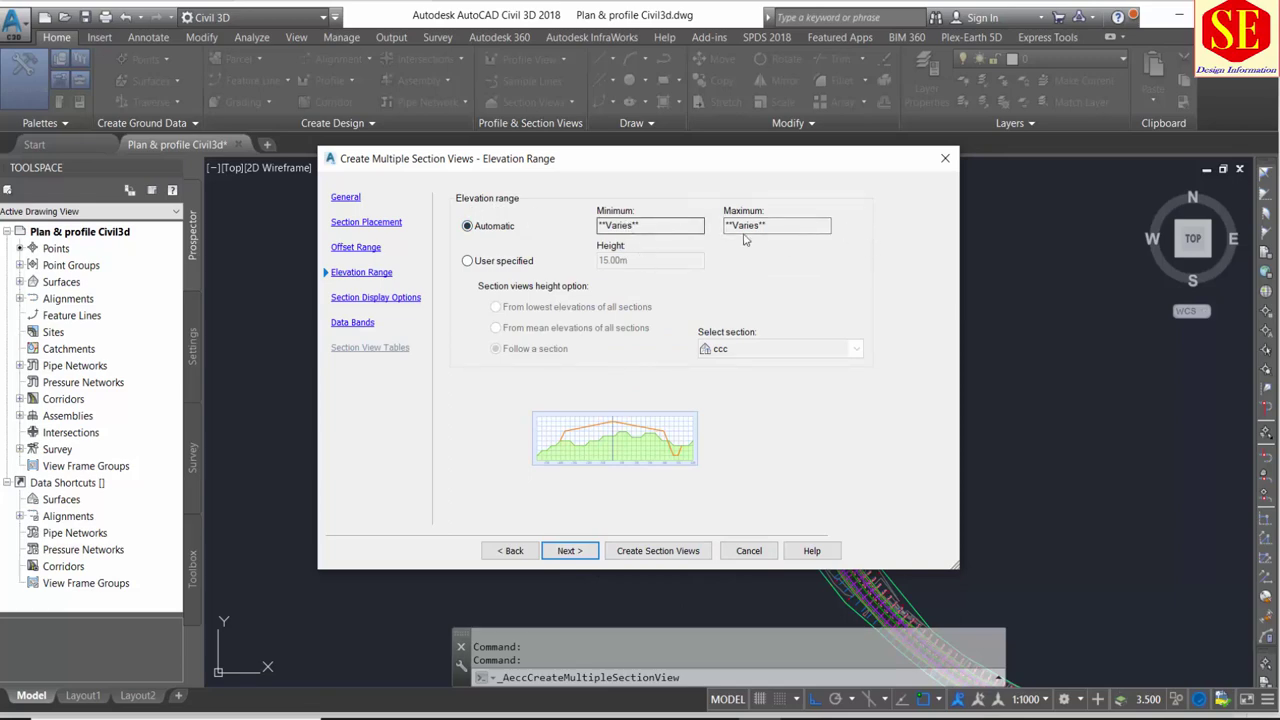
- Review the section display rows, including TTY TTY - (5), against the NSL spreadsheet data
left_click(579, 551)
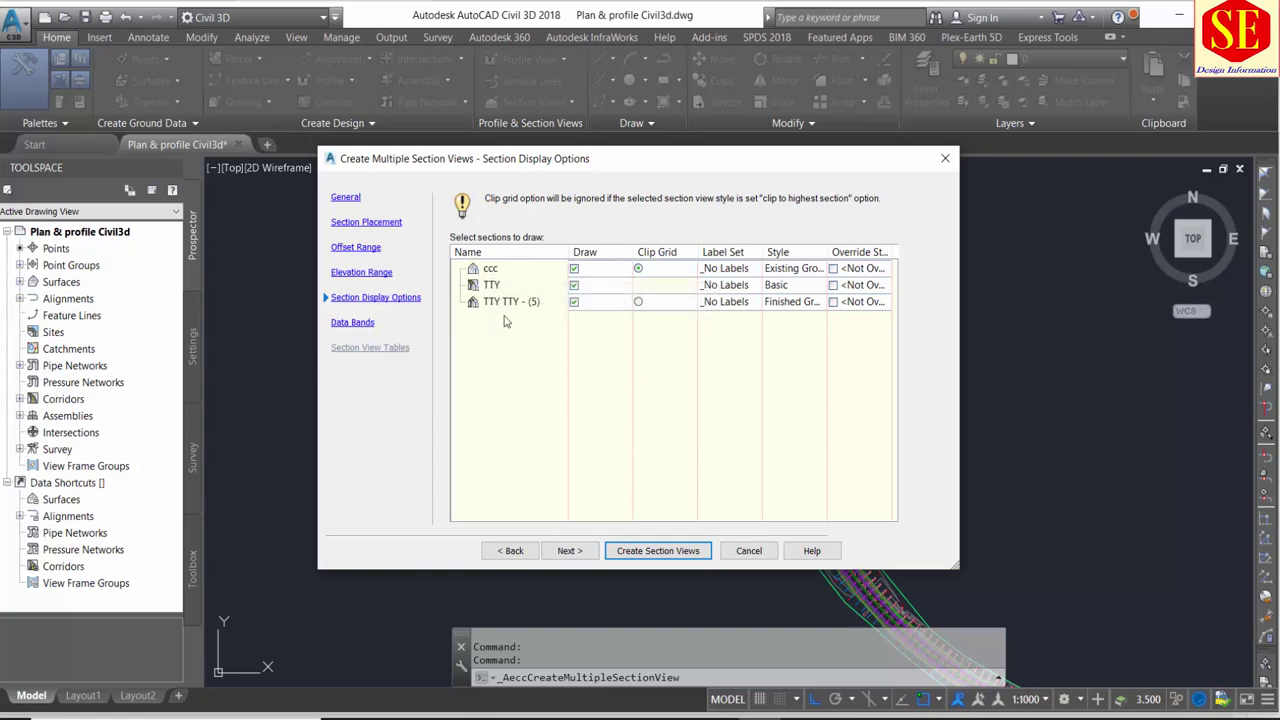
left_click(494, 716)
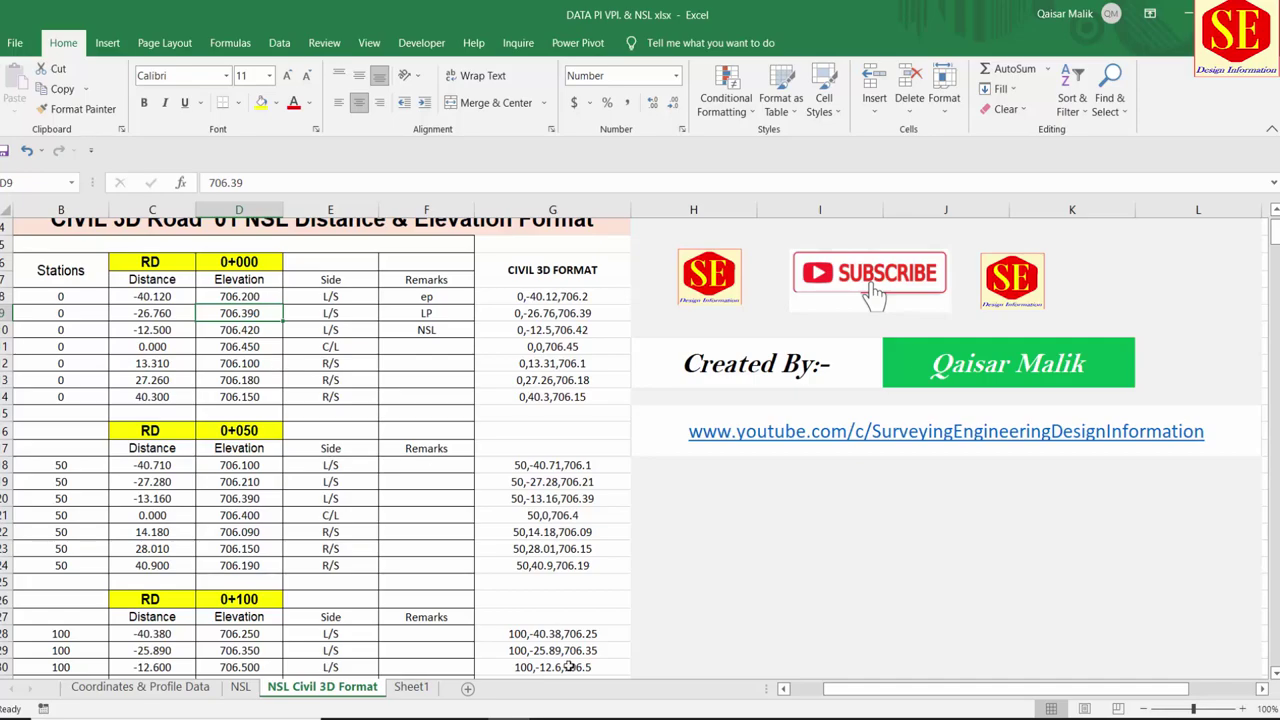
key("alt+Tab")
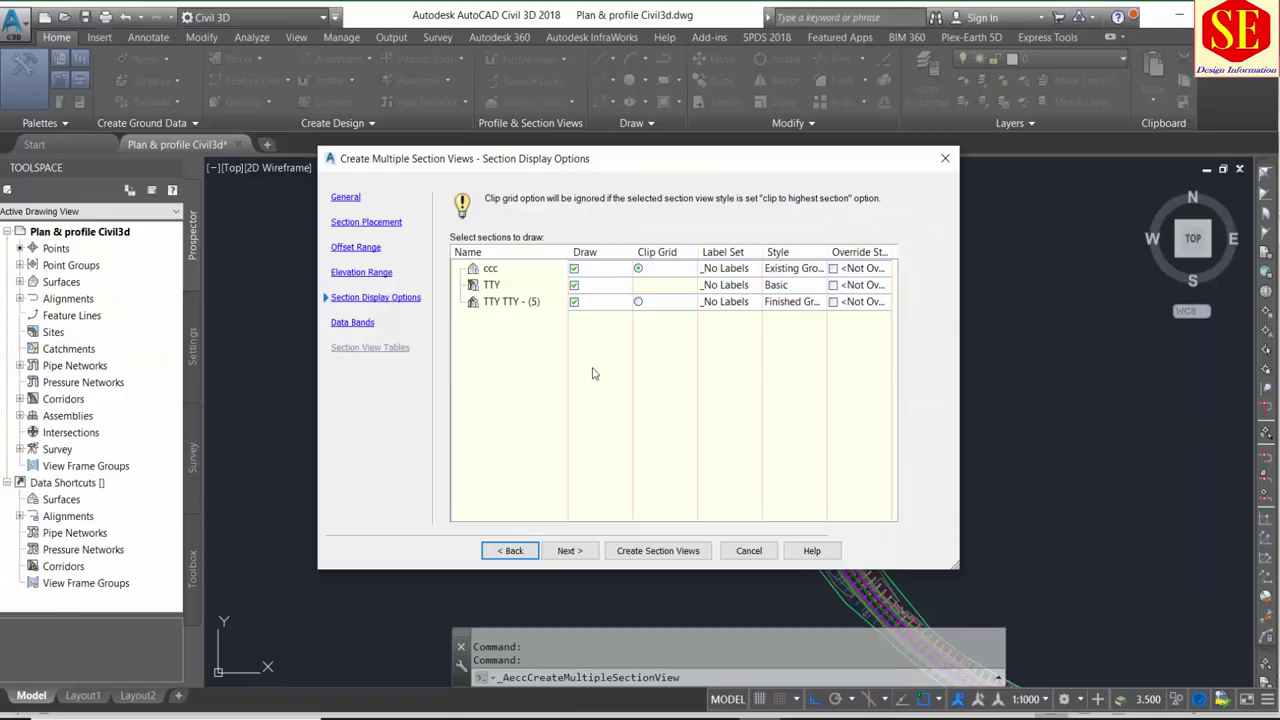
left_click(497, 288)
key("Down")
key("Up")
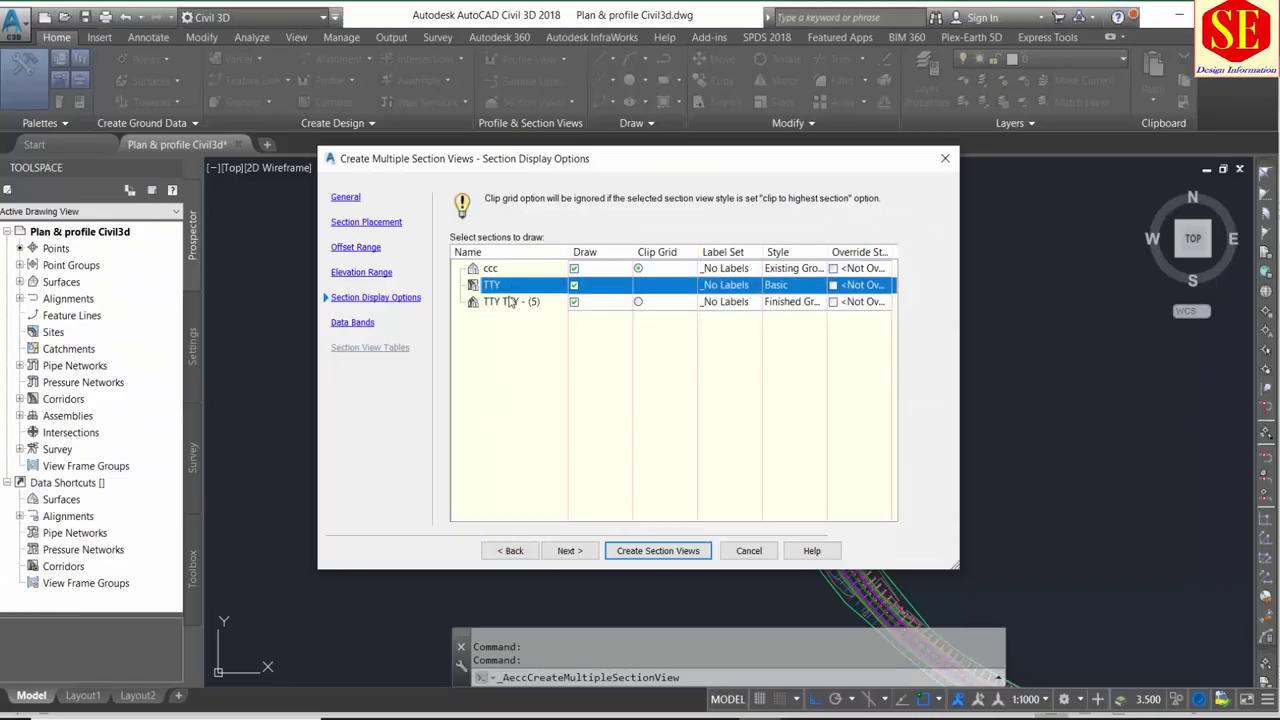
key("Down")
left_click(510, 287)
left_click(502, 307)
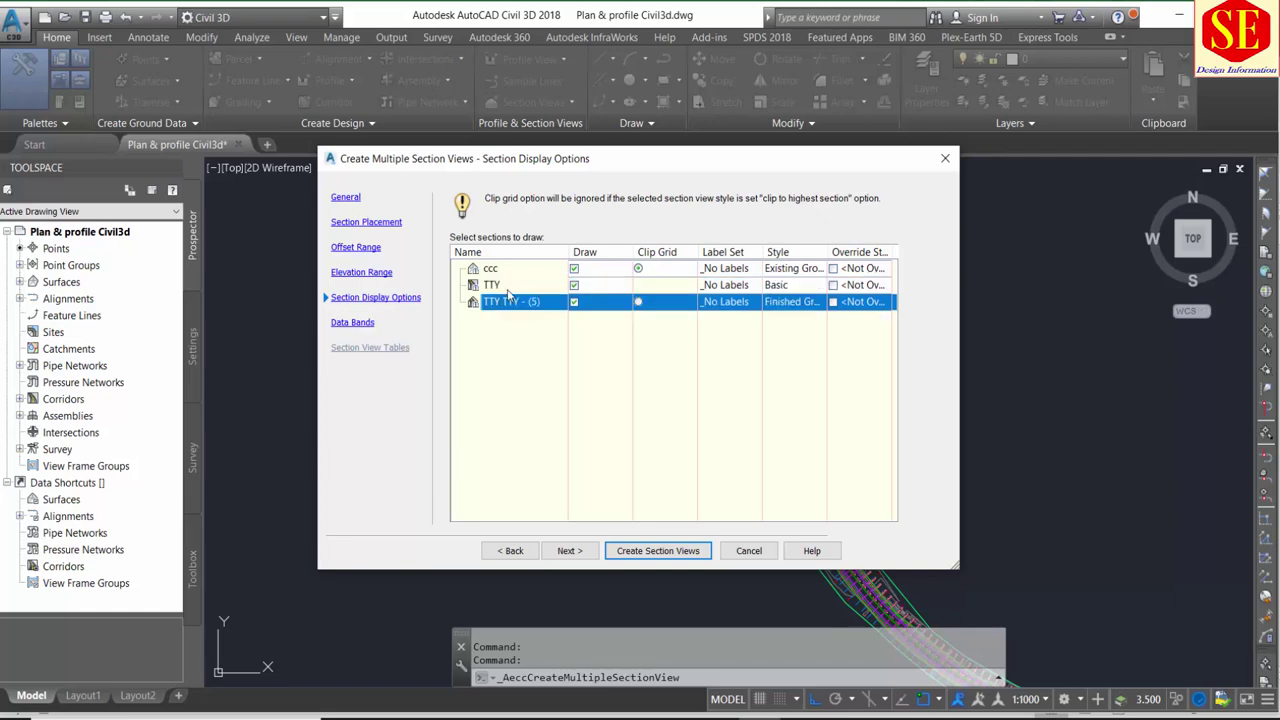
left_click(508, 289)
left_click(510, 303)
left_click(566, 553)
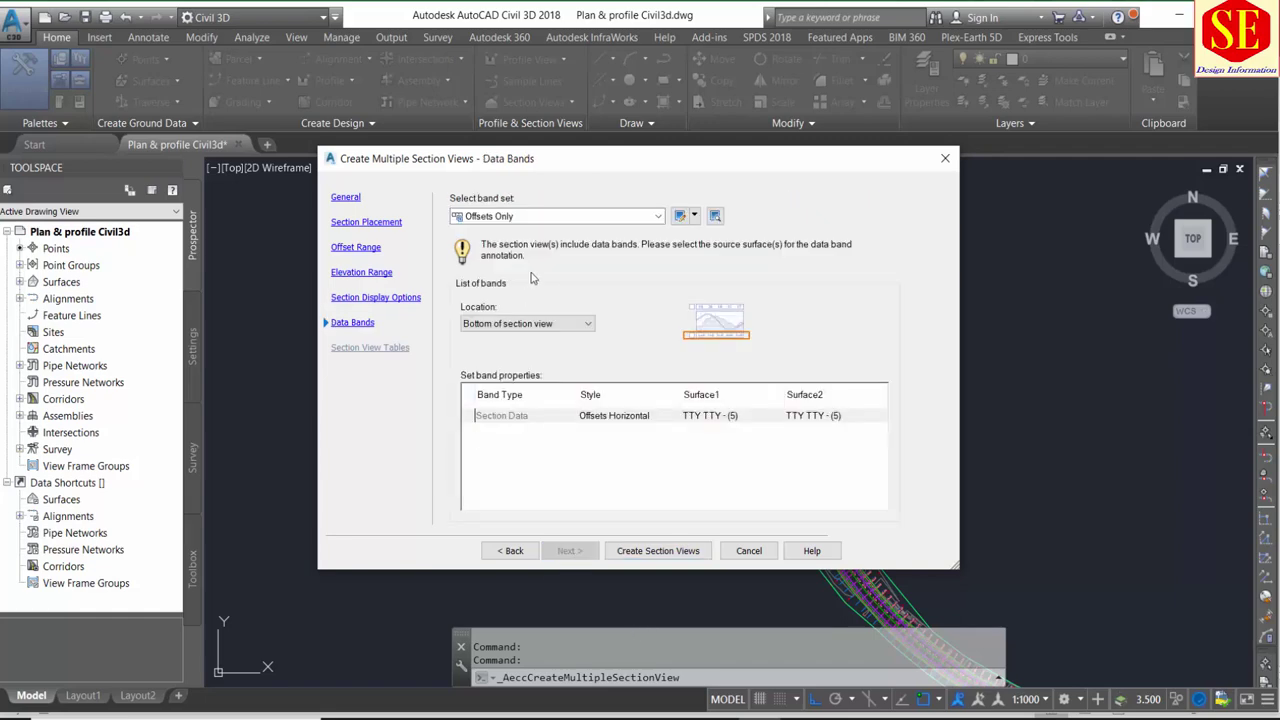
- Choose the Offsets Only band set at Bottom of section view and launch view creation
left_click(565, 218)
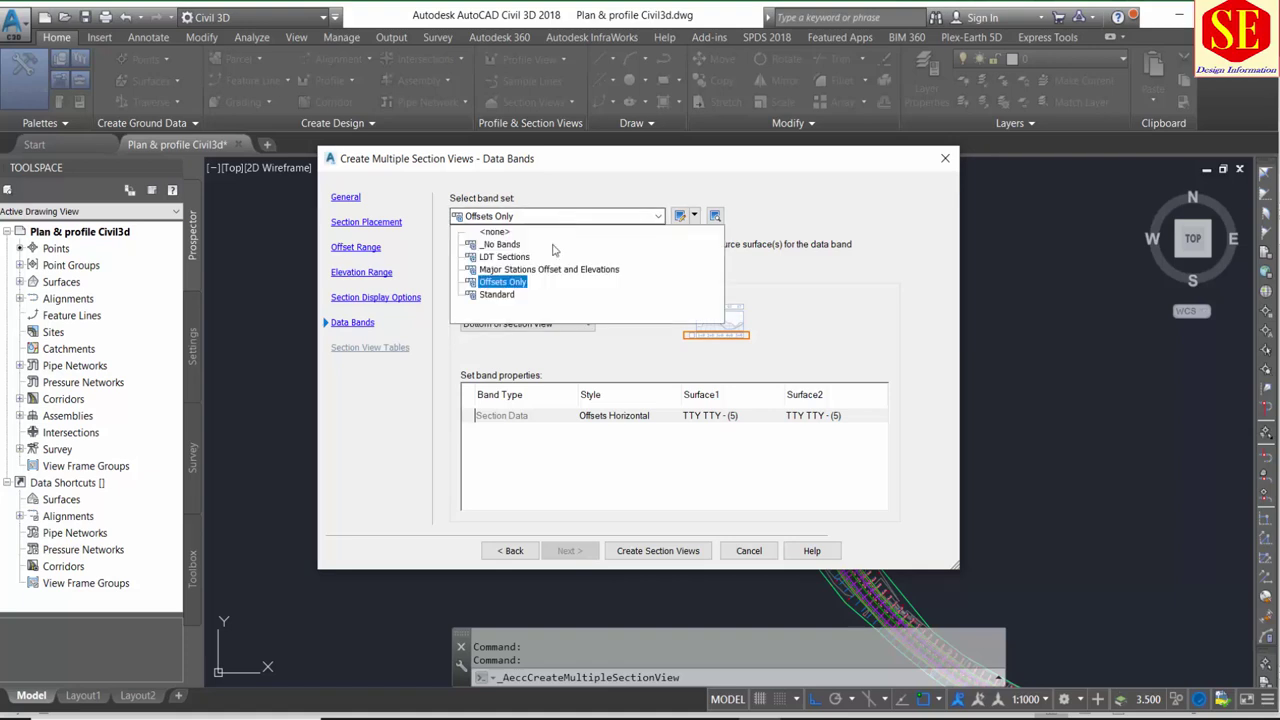
left_click(501, 283)
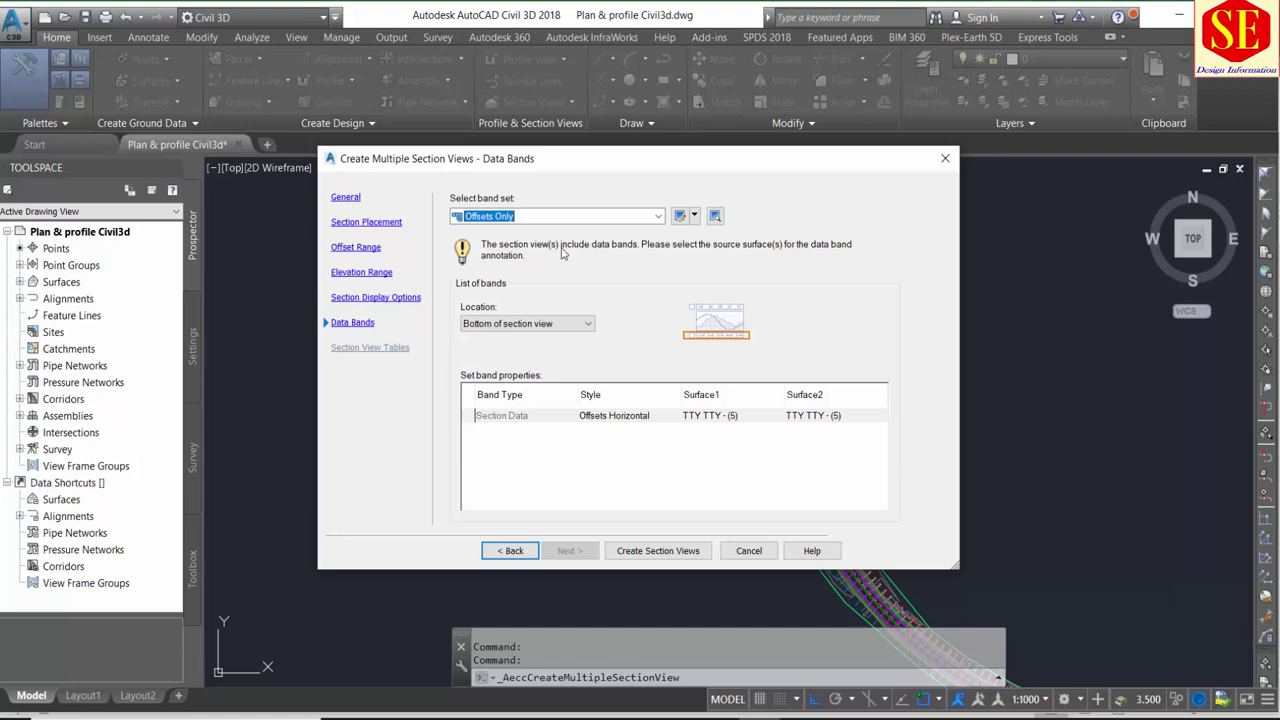
left_click(546, 328)
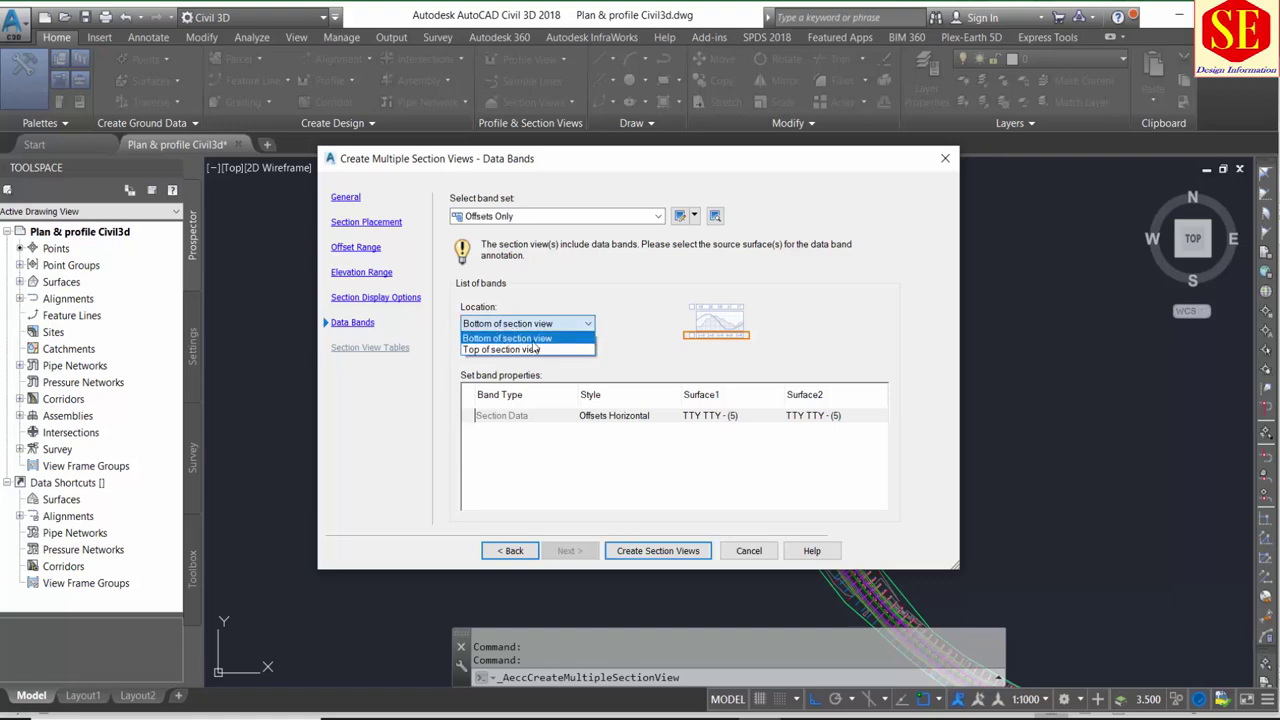
left_click(535, 338)
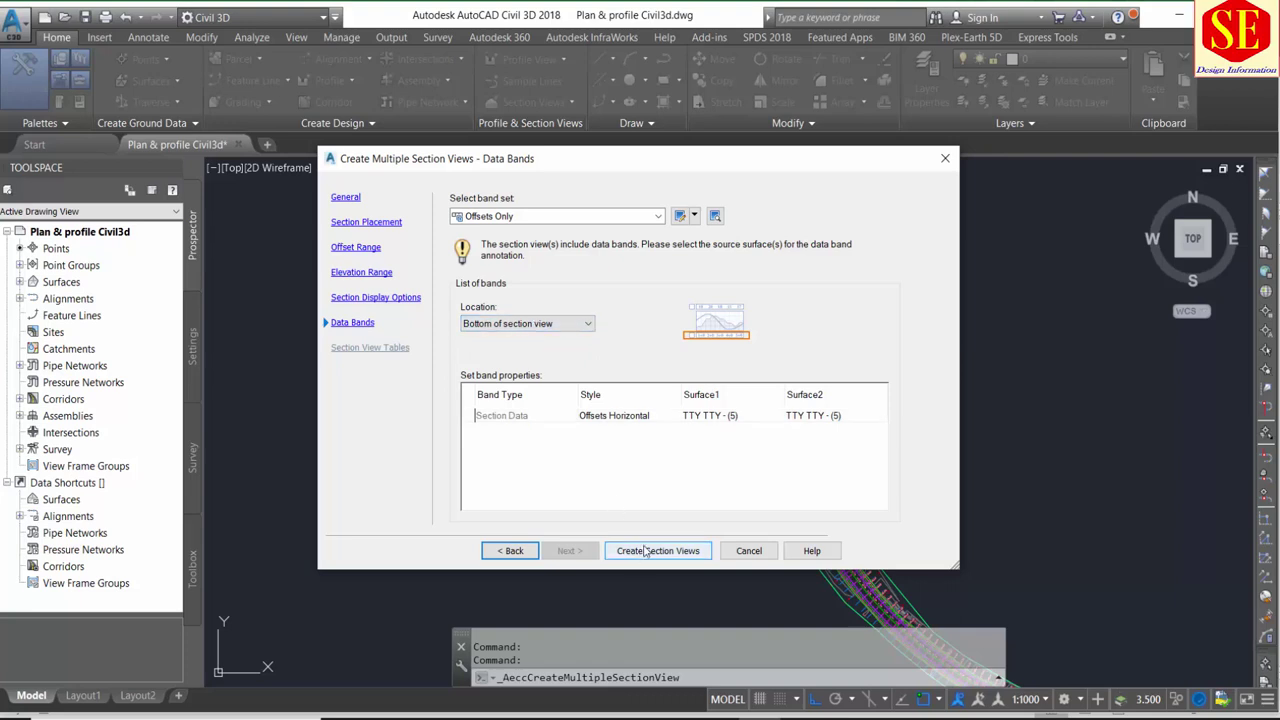
left_click(675, 551)
- Pick the section view grid origin to the right of the road plan
left_click(657, 553)
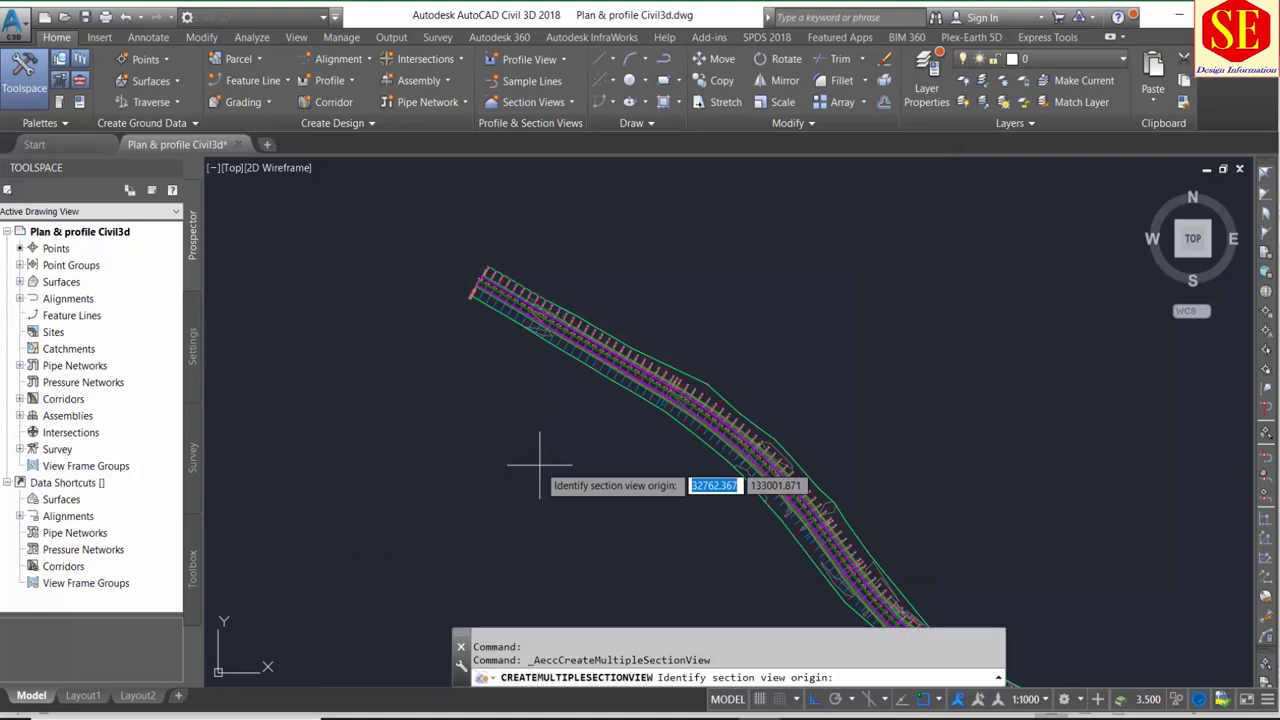
scroll(525, 455, "down", 5)
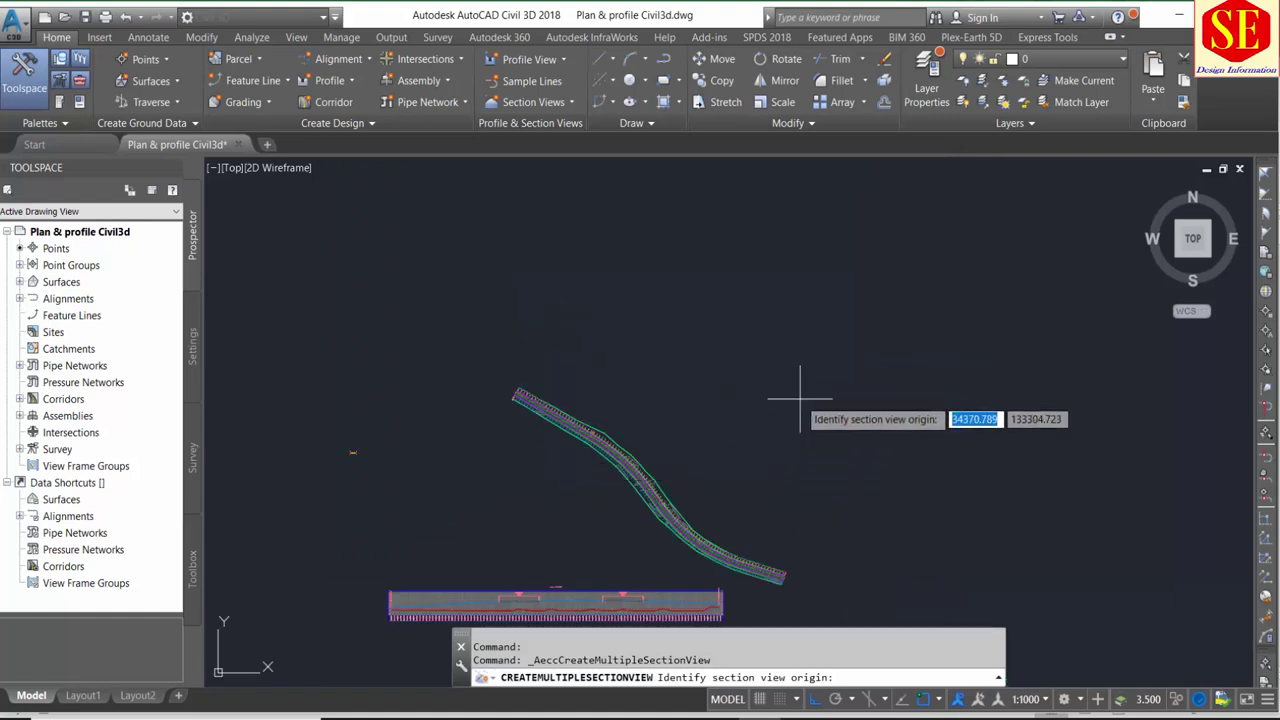
left_click(770, 357)
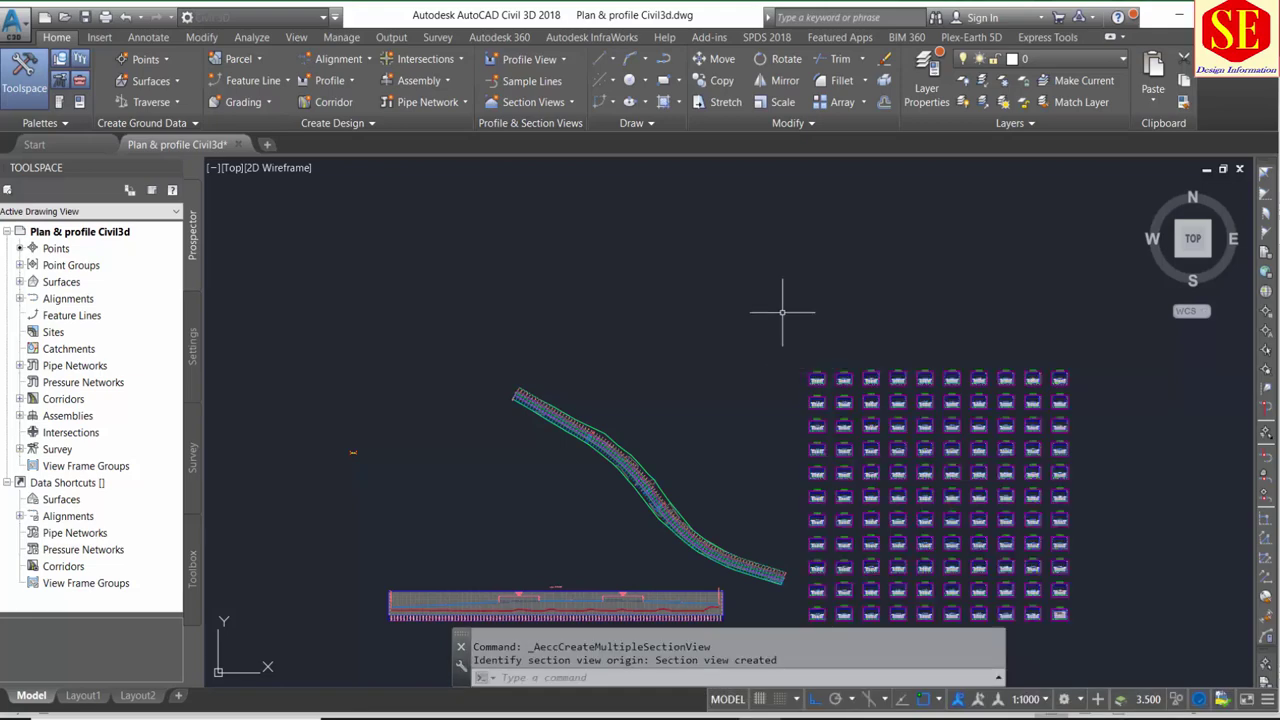
scroll(970, 390, "up", 2)
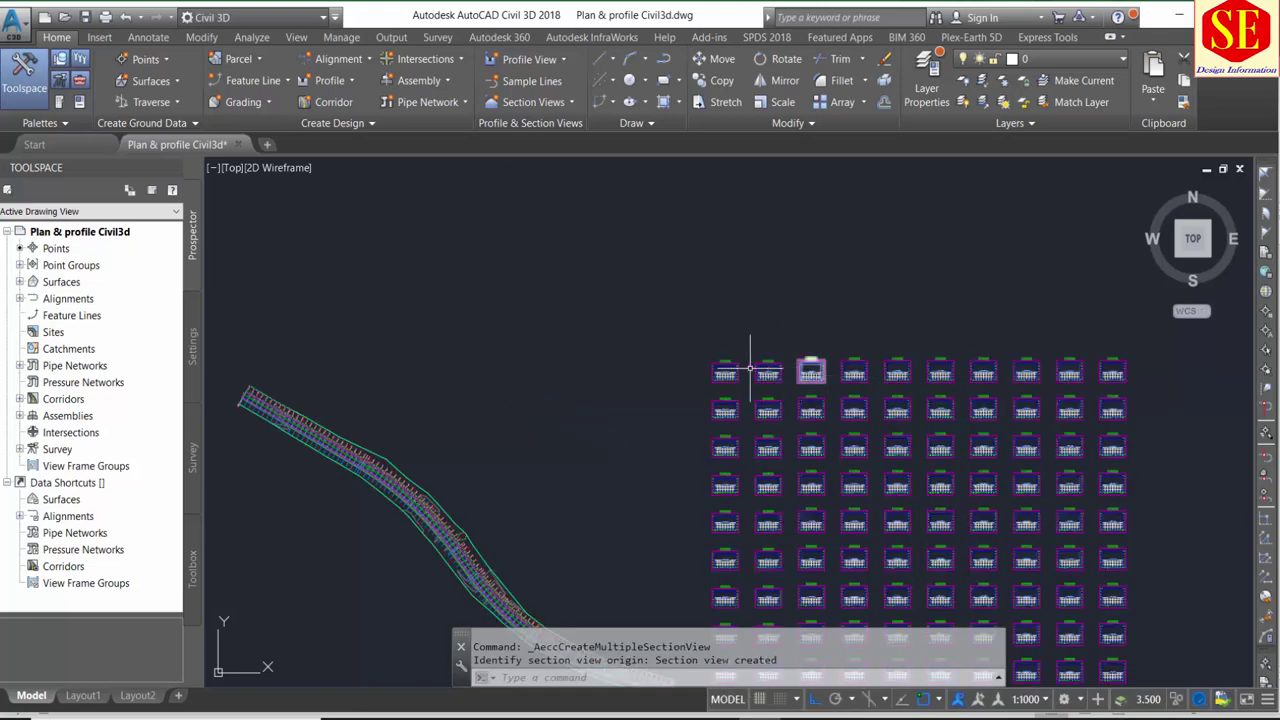
scroll(720, 360, "up", 2)
scroll(684, 355, "up", 3)
scroll(684, 355, "up", 2)
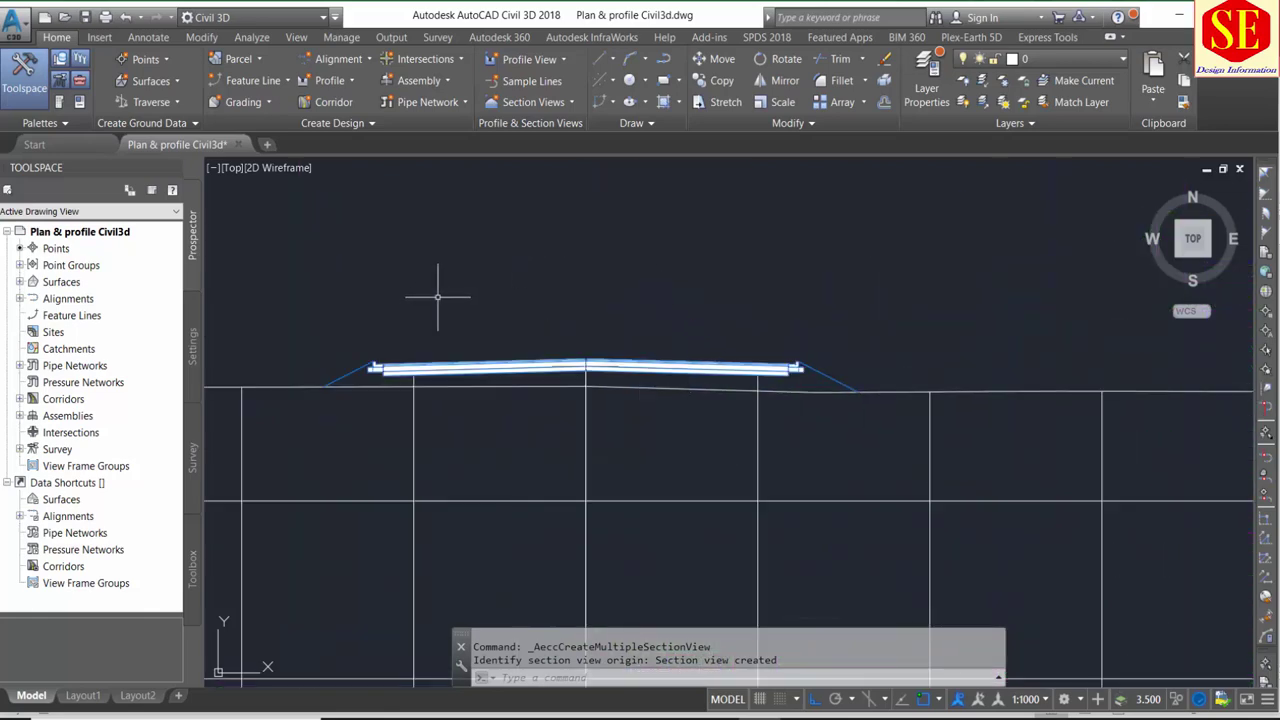
scroll(608, 250, "down", 5)
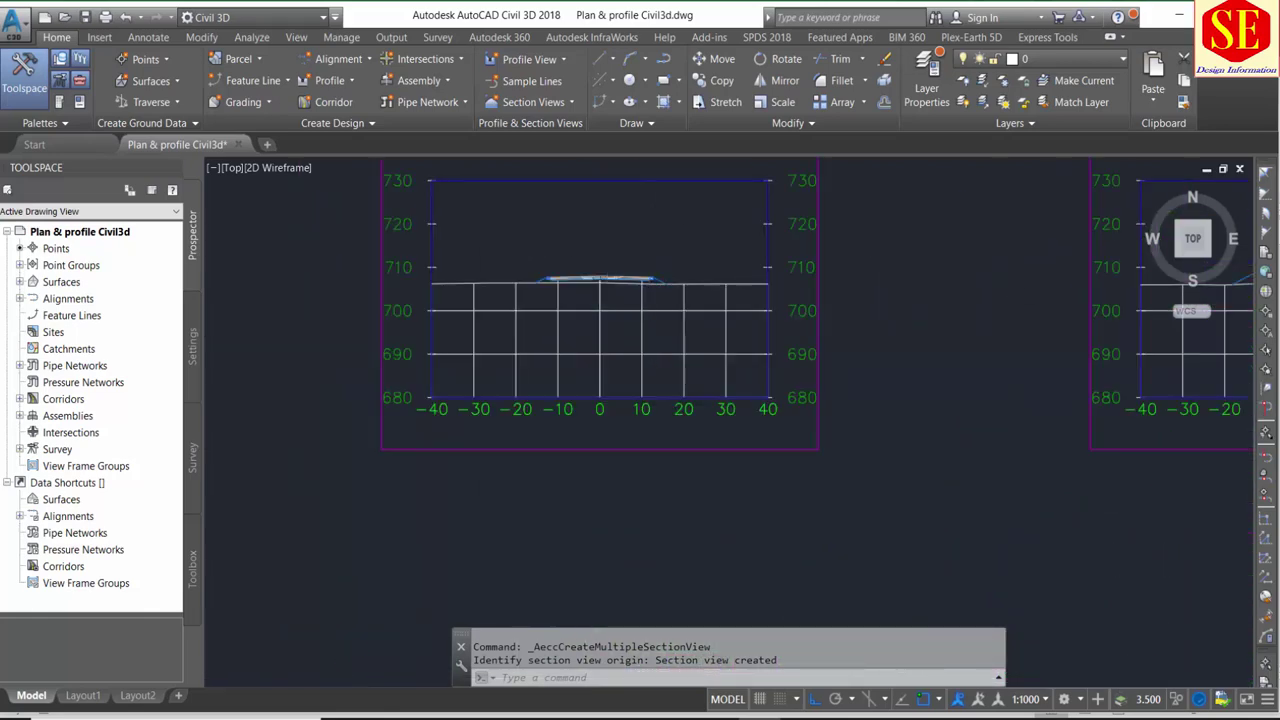
scroll(688, 341, "down", 2)
middle_click_drag(782, 461, 729, 266)
scroll(643, 414, "up", 4)
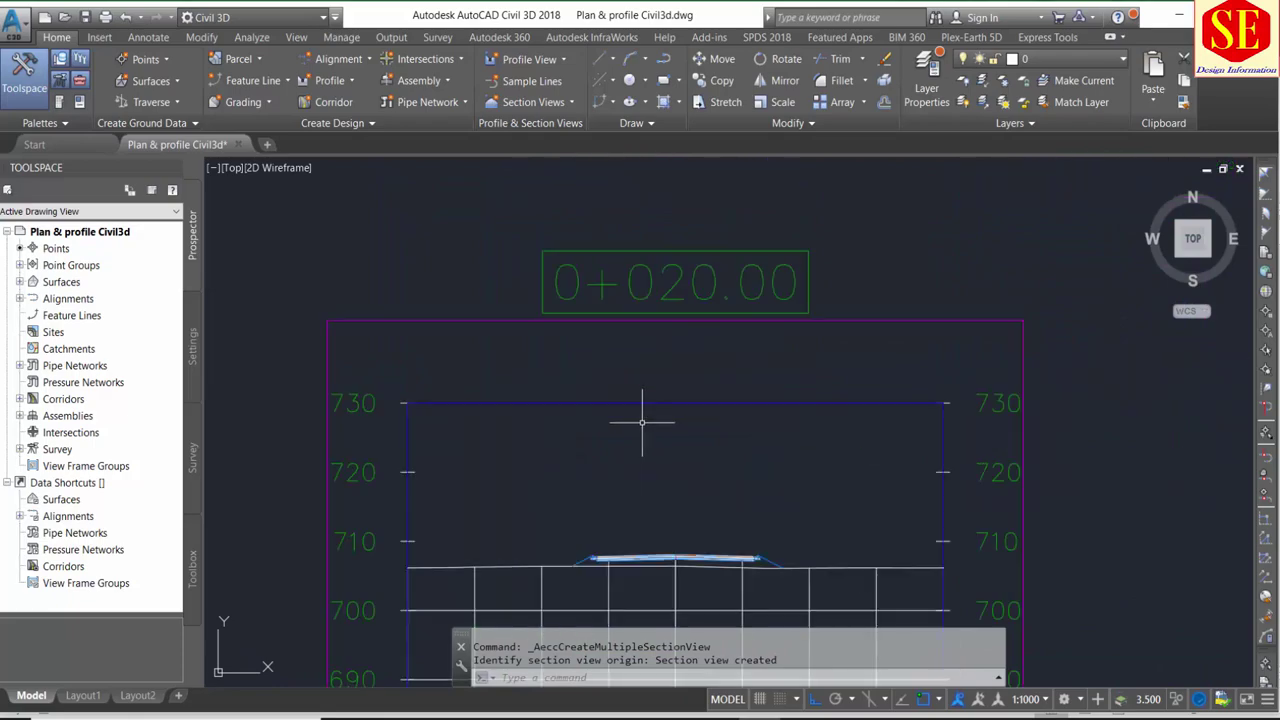
middle_click_drag(686, 529, 674, 257)
scroll(674, 257, "down", 3)
middle_click_drag(706, 514, 711, 300)
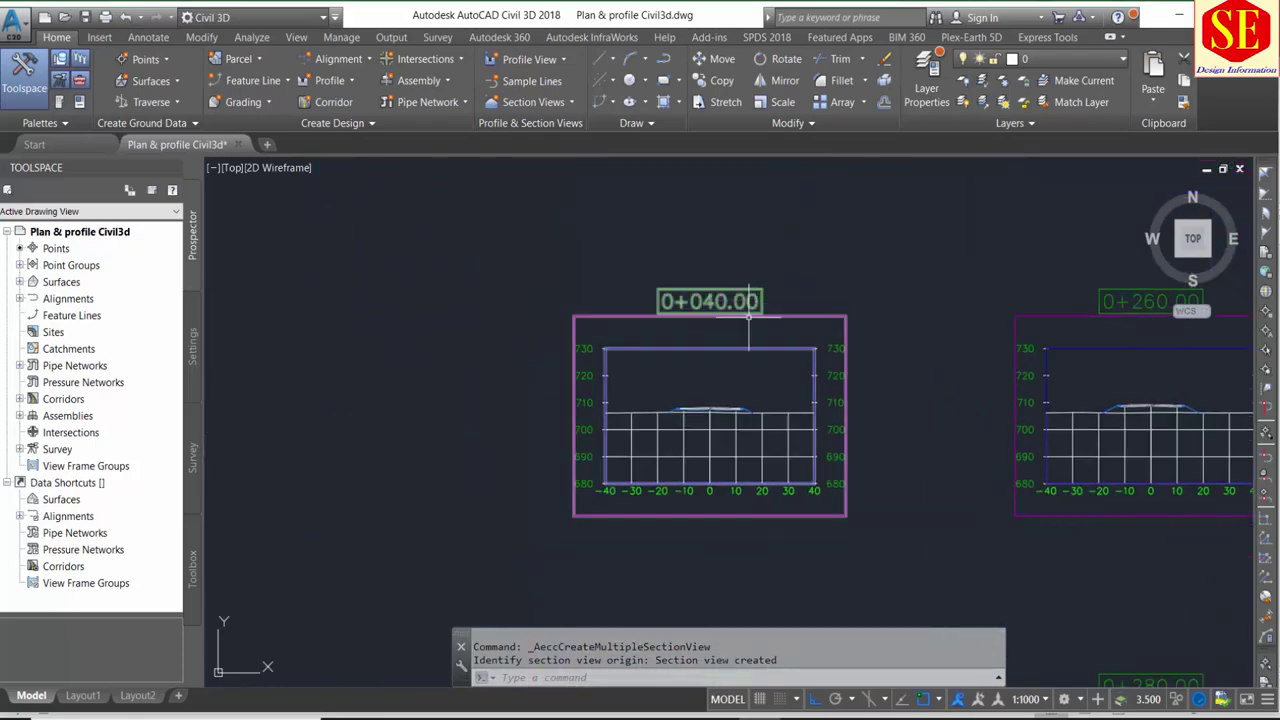
middle_click_drag(1034, 417, 928, 359)
scroll(1109, 366, "down", 3)
scroll(723, 286, "down", 2)
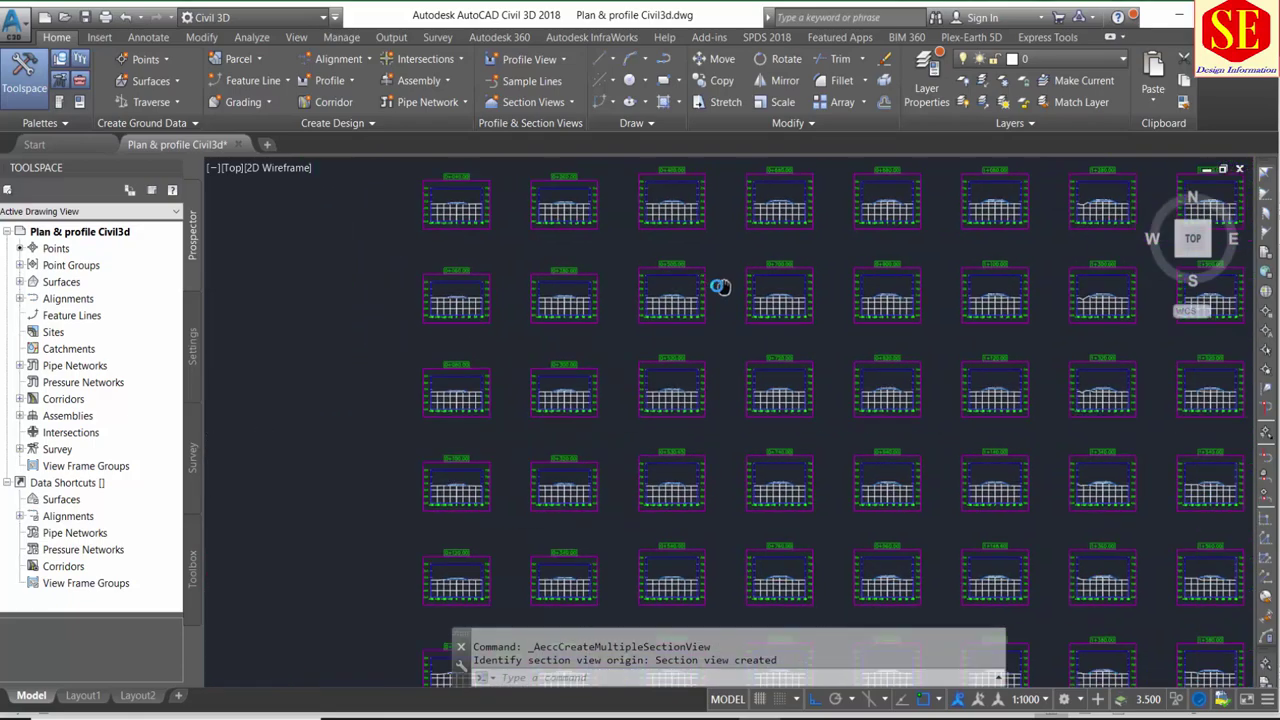
scroll(755, 284, "up", 2)
scroll(755, 284, "up", 5)
scroll(780, 386, "down", 3)
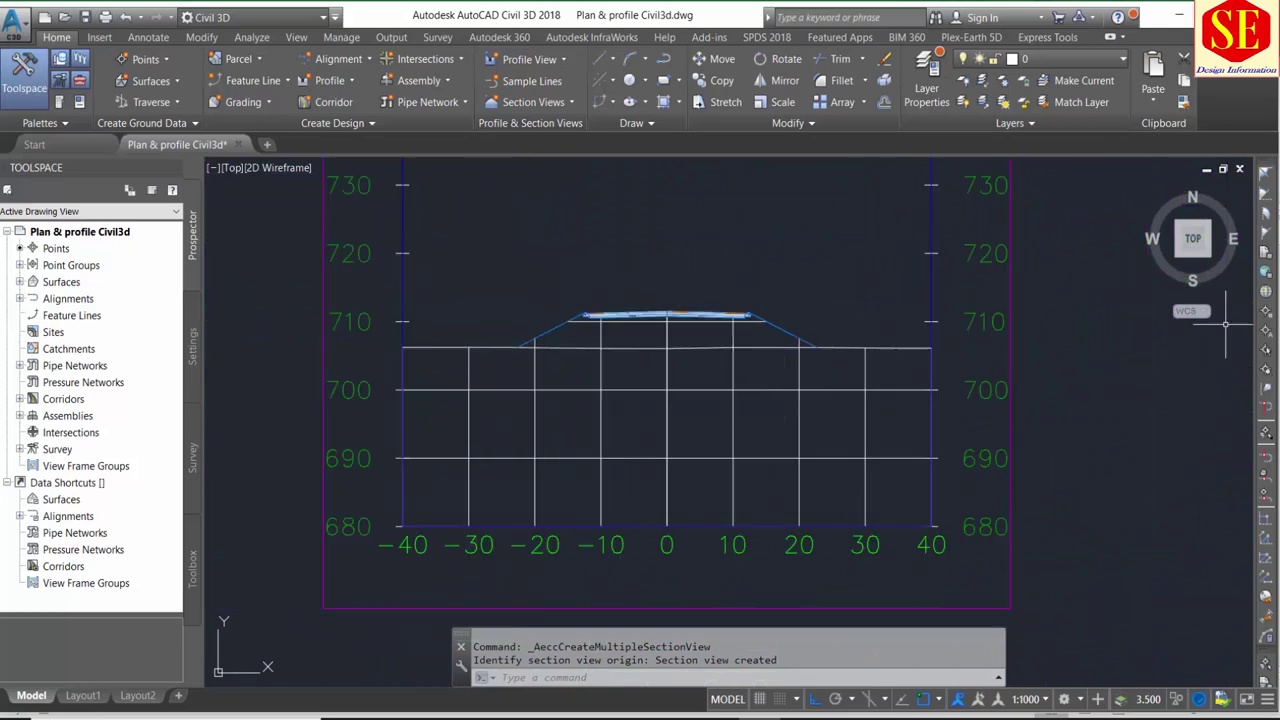
middle_click_drag(1223, 325, 414, 420)
scroll(604, 403, "down", 2)
mouse_move(604, 403)
middle_mouse_down()
mouse_move(871, 457)
mouse_move(794, 366)
middle_mouse_up()
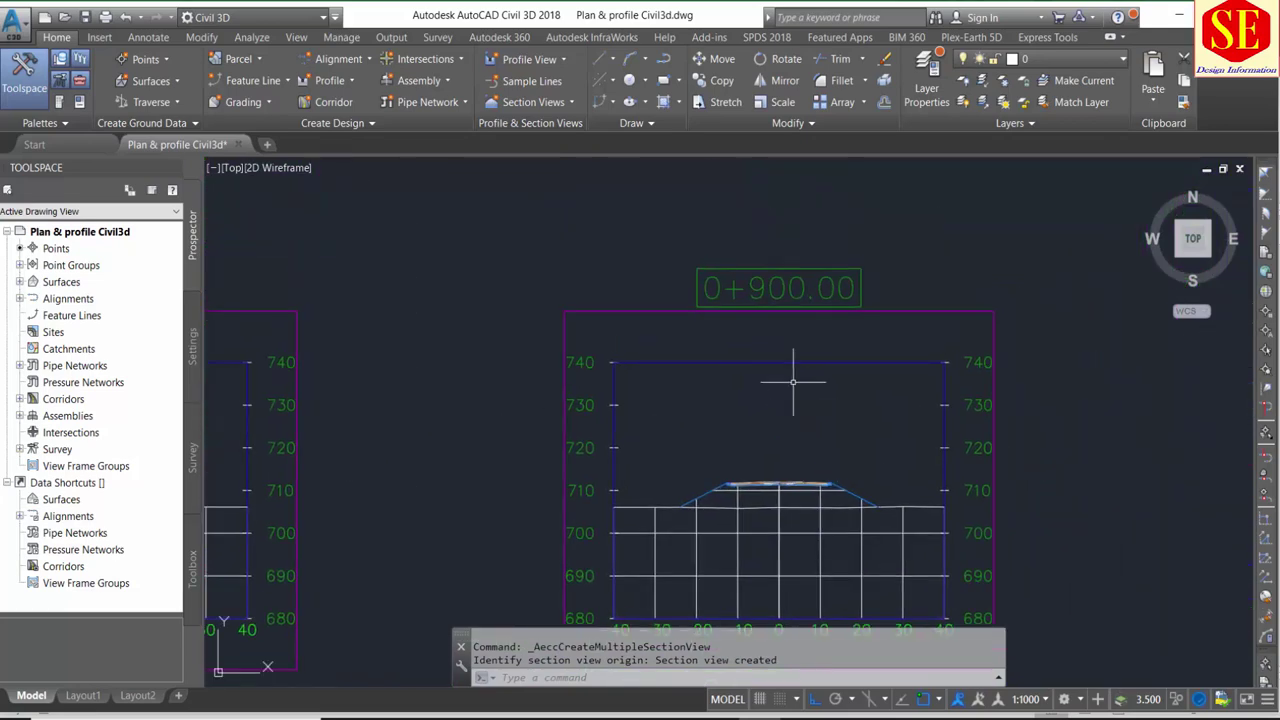
scroll(794, 366, "down", 5)
middle_click_drag(794, 457, 790, 385)
scroll(790, 385, "down", 1)
scroll(986, 343, "down", 3)
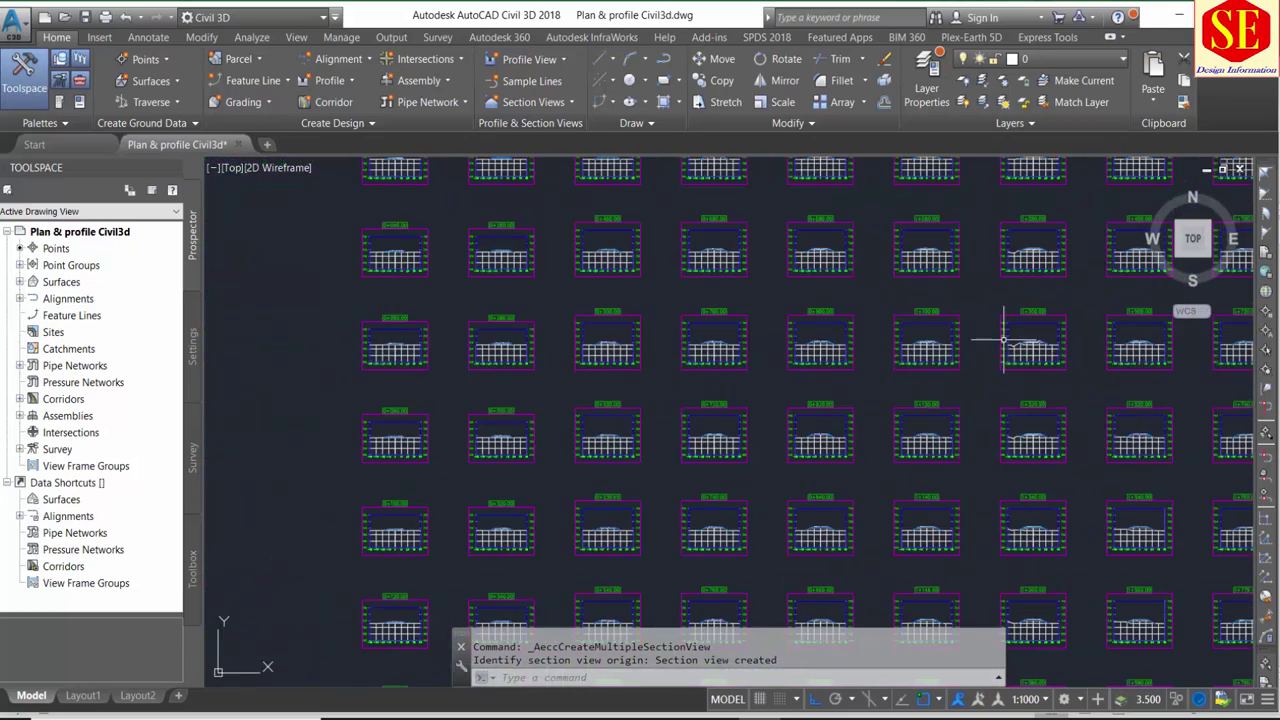
scroll(960, 345, "down", 2)
scroll(945, 345, "down", 2)
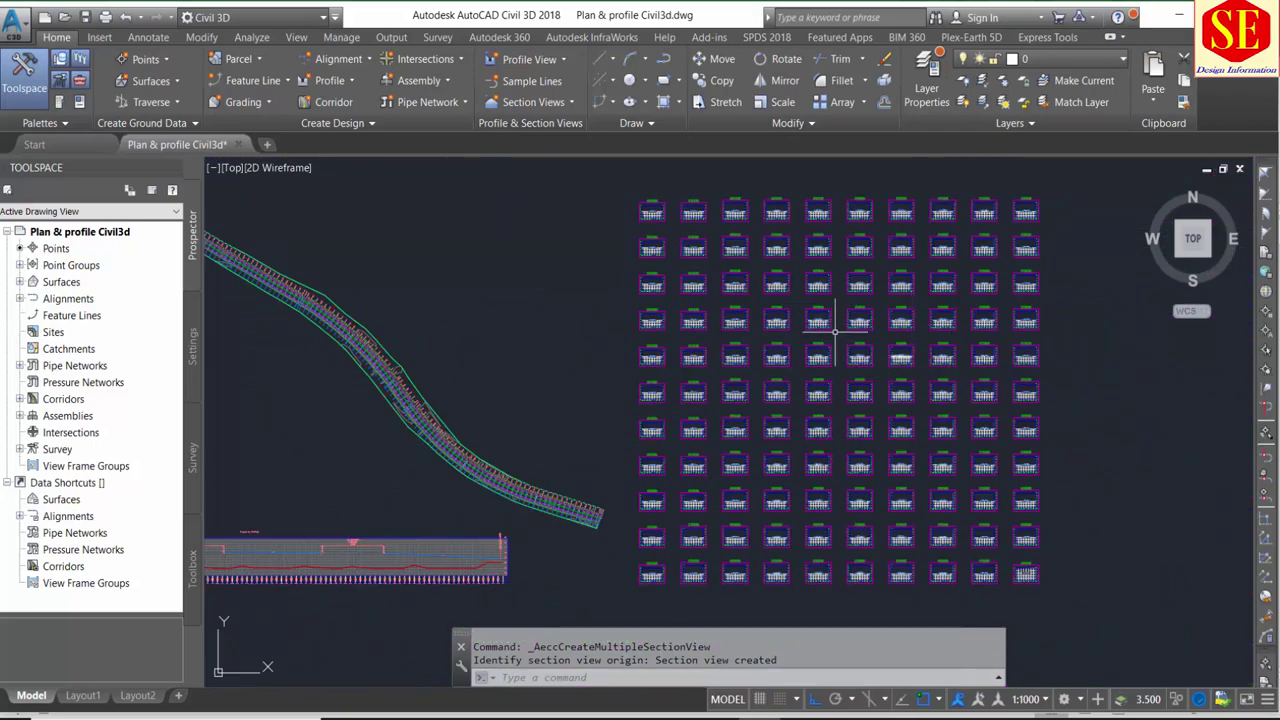
middle_click_drag(811, 331, 813, 405)
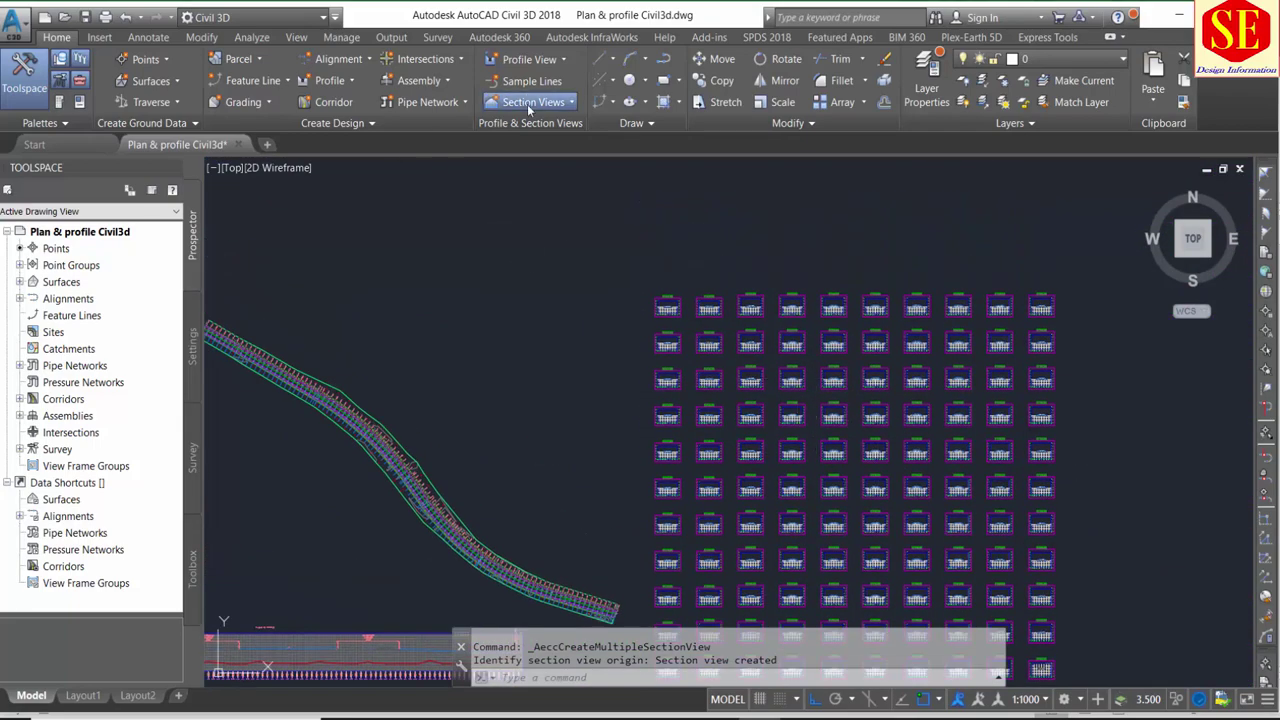
- Start a single section view for sample line 0+600.00 at station 0+600.00m
left_click(530, 102)
left_click(537, 167)
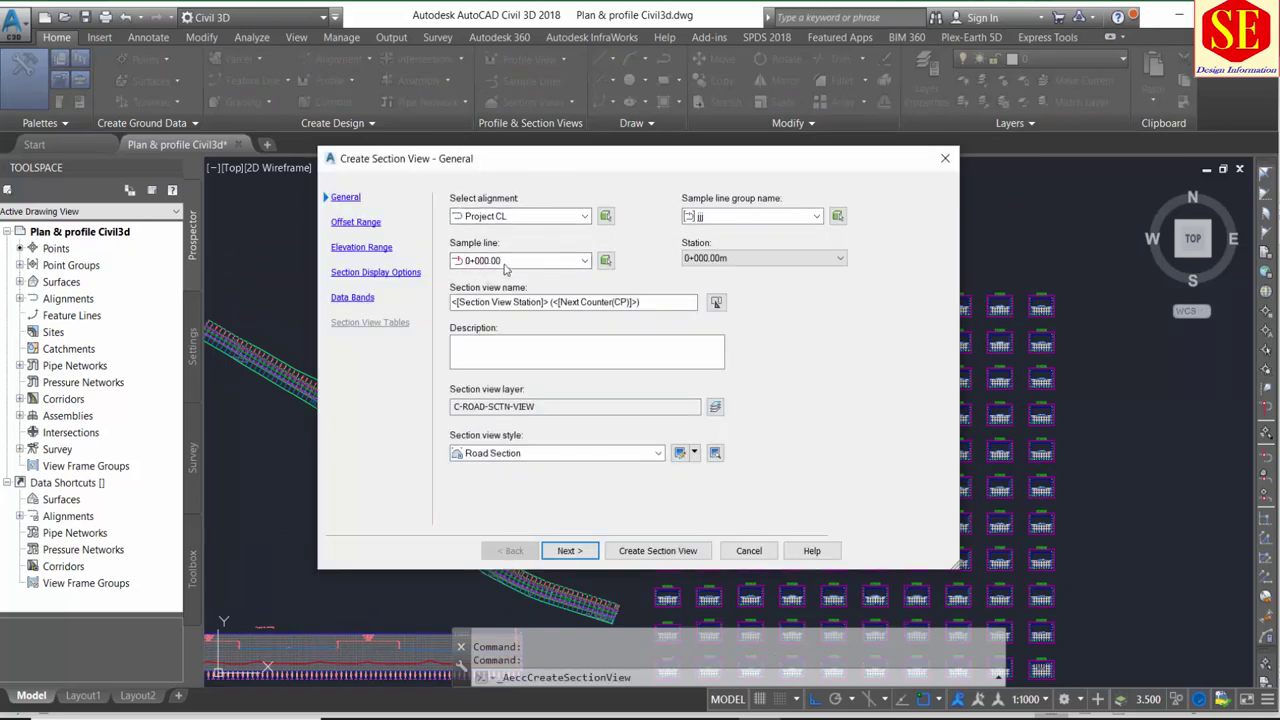
left_click(556, 262)
scroll(540, 466, "down", 3)
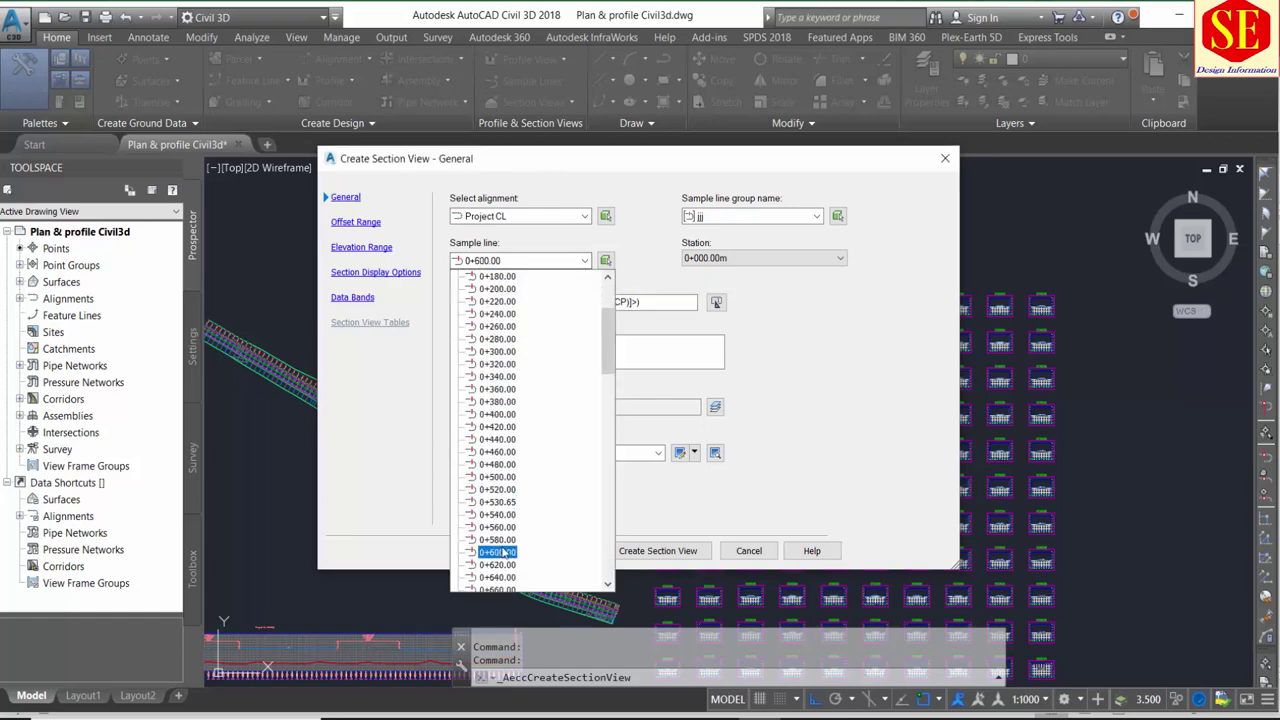
left_click(500, 553)
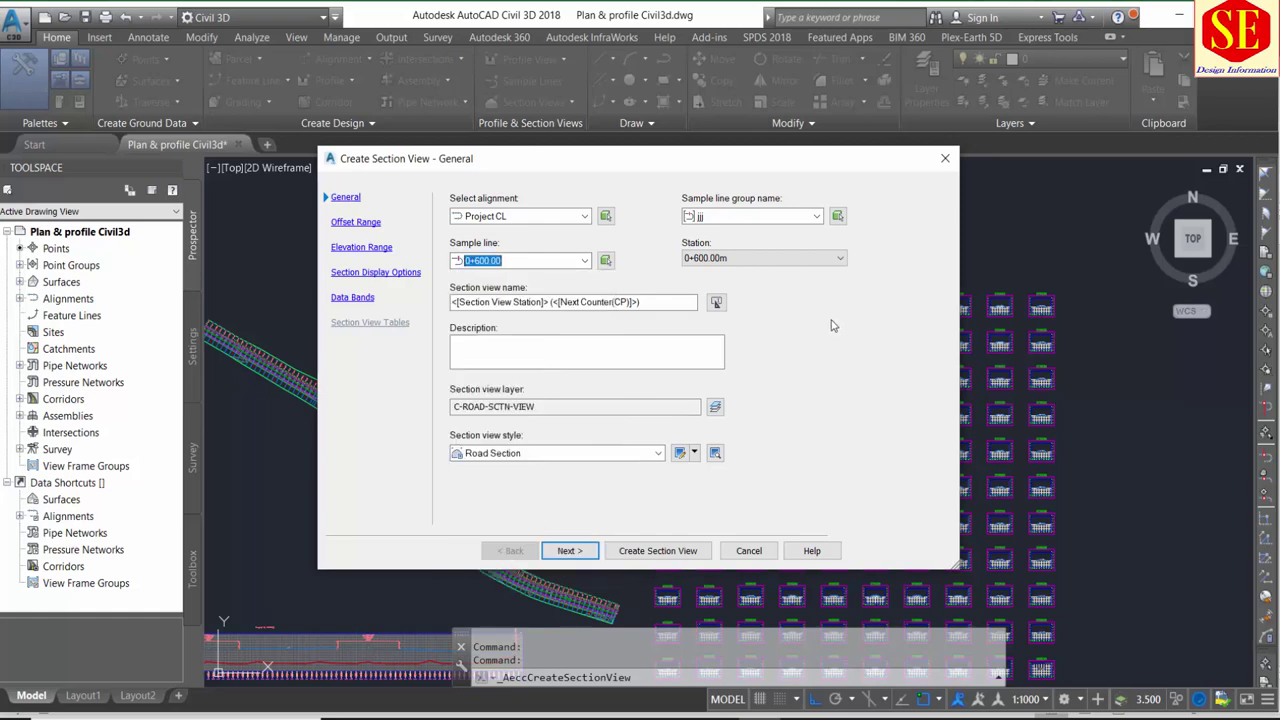
left_click(727, 259)
left_click(727, 259)
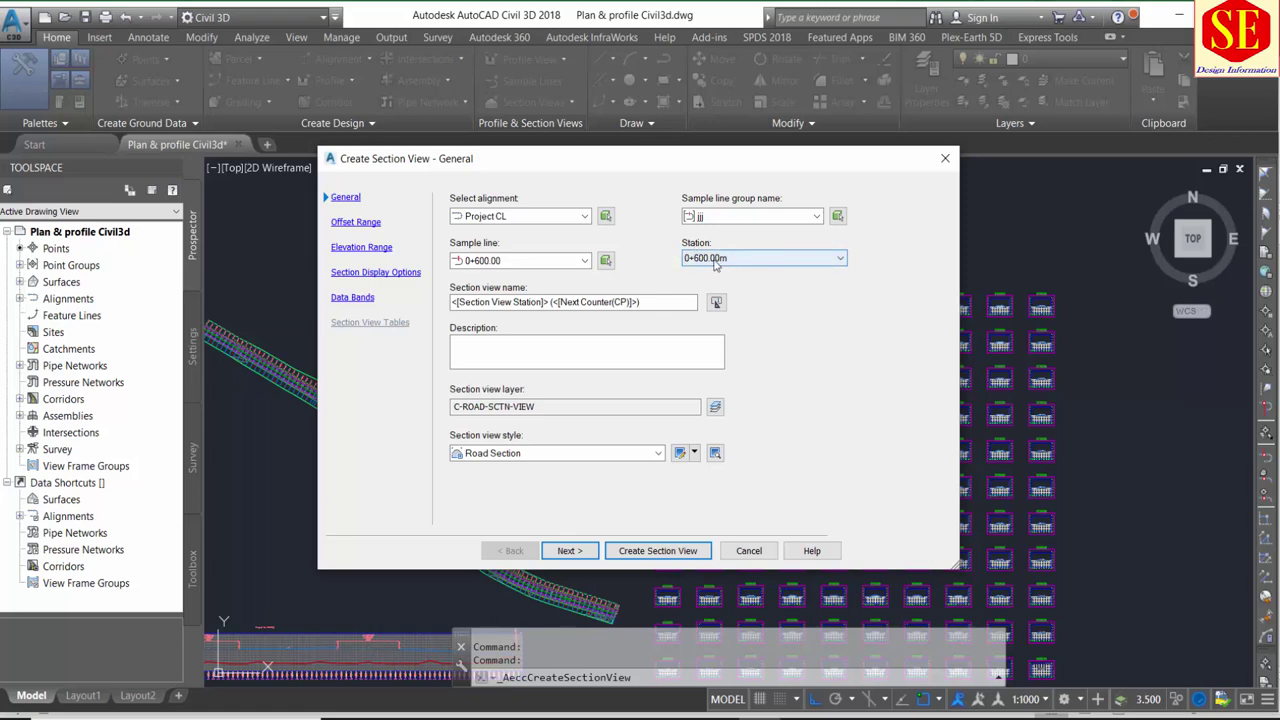
left_click(570, 551)
- Skip to the section display options and stop drawing the TTY section
left_click(570, 551)
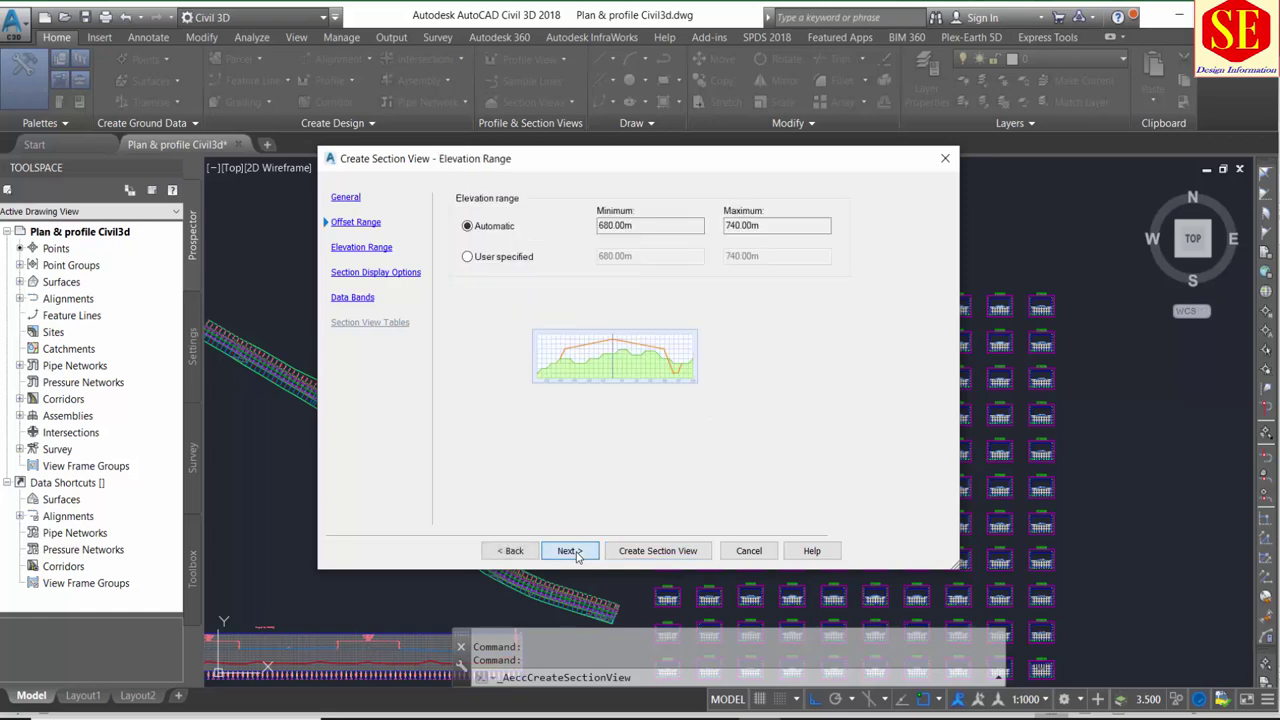
left_click(570, 551)
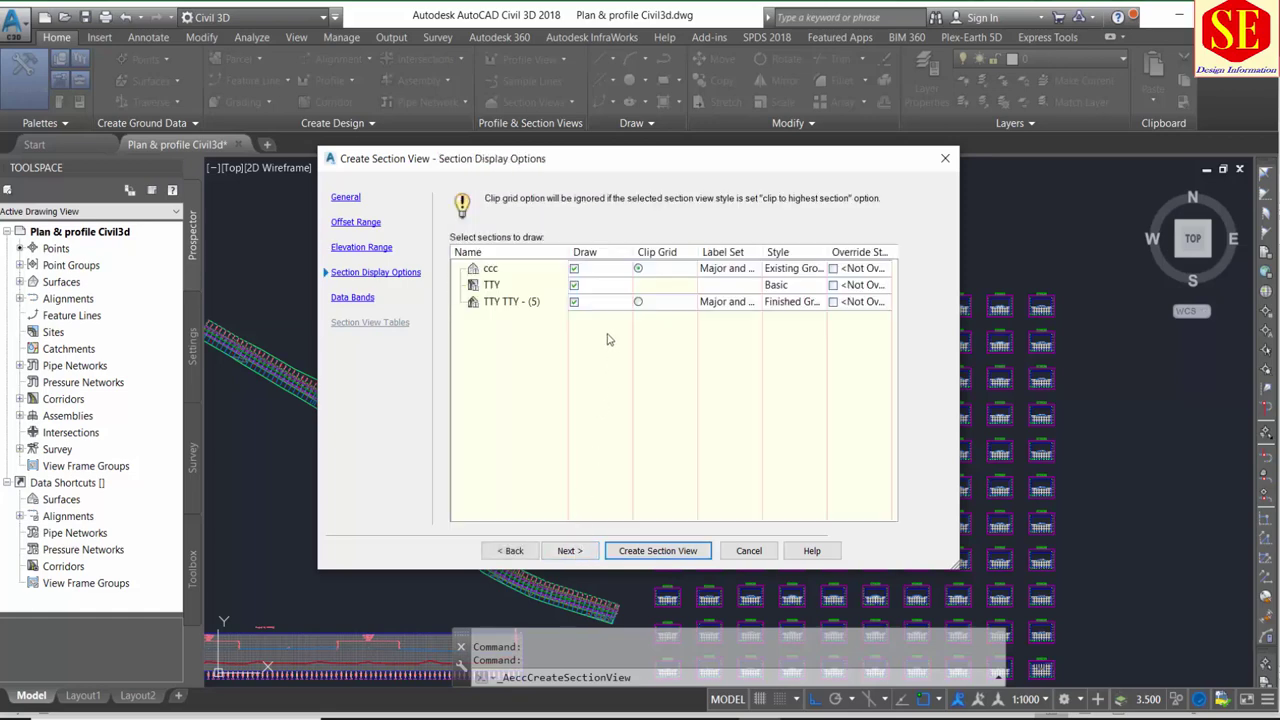
left_click(576, 286)
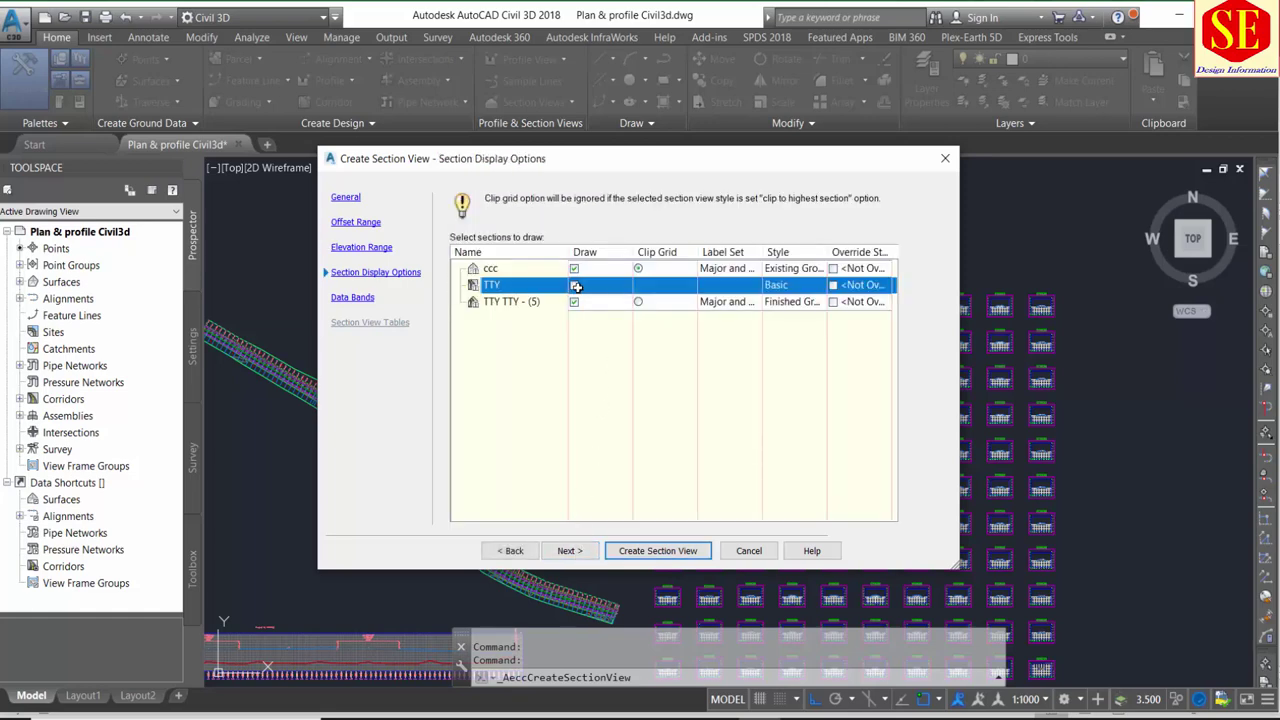
- Give the ccc section the EG Section Labels label set
left_click(728, 269)
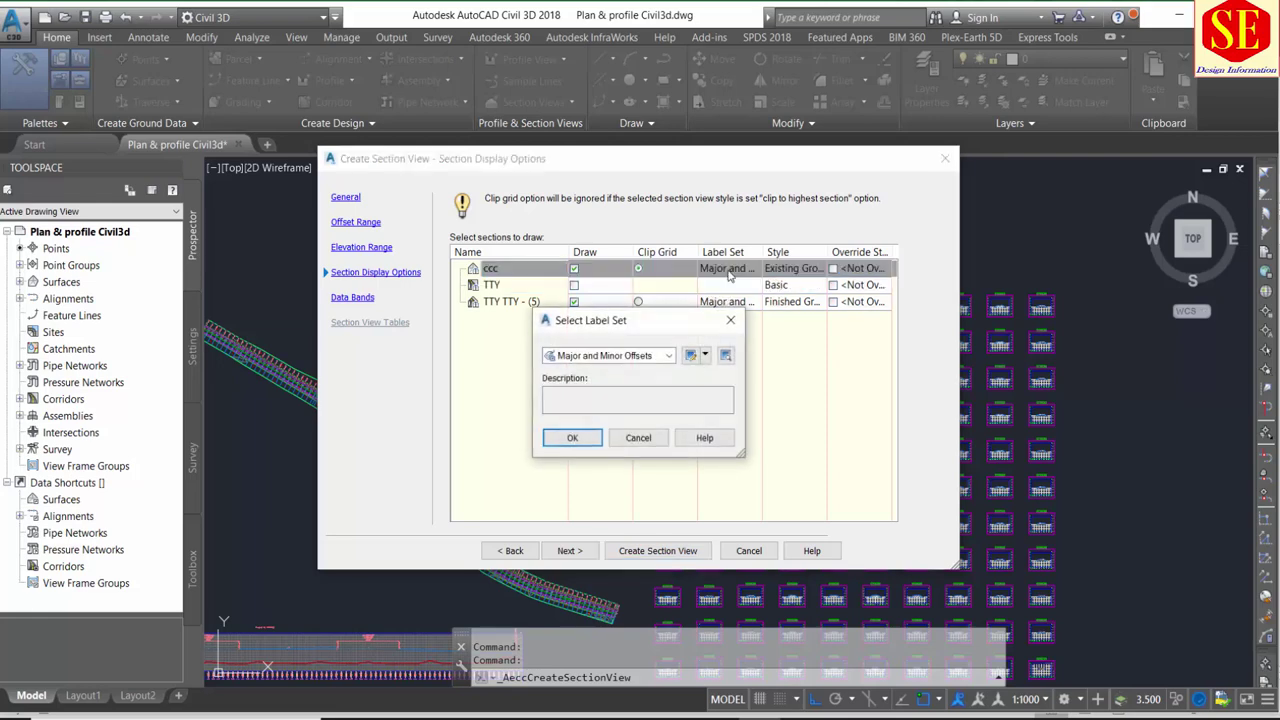
left_click(620, 356)
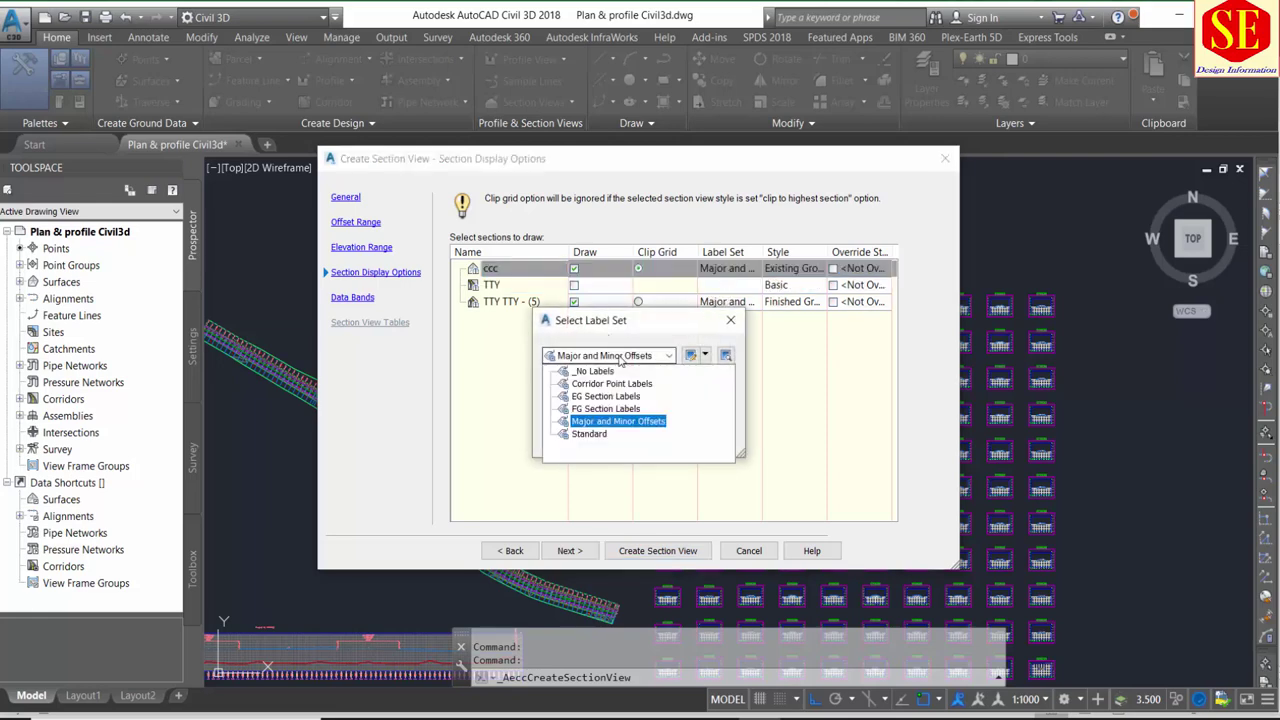
scroll(615, 380, "up", 2)
scroll(605, 392, "down", 1)
scroll(600, 396, "up", 1)
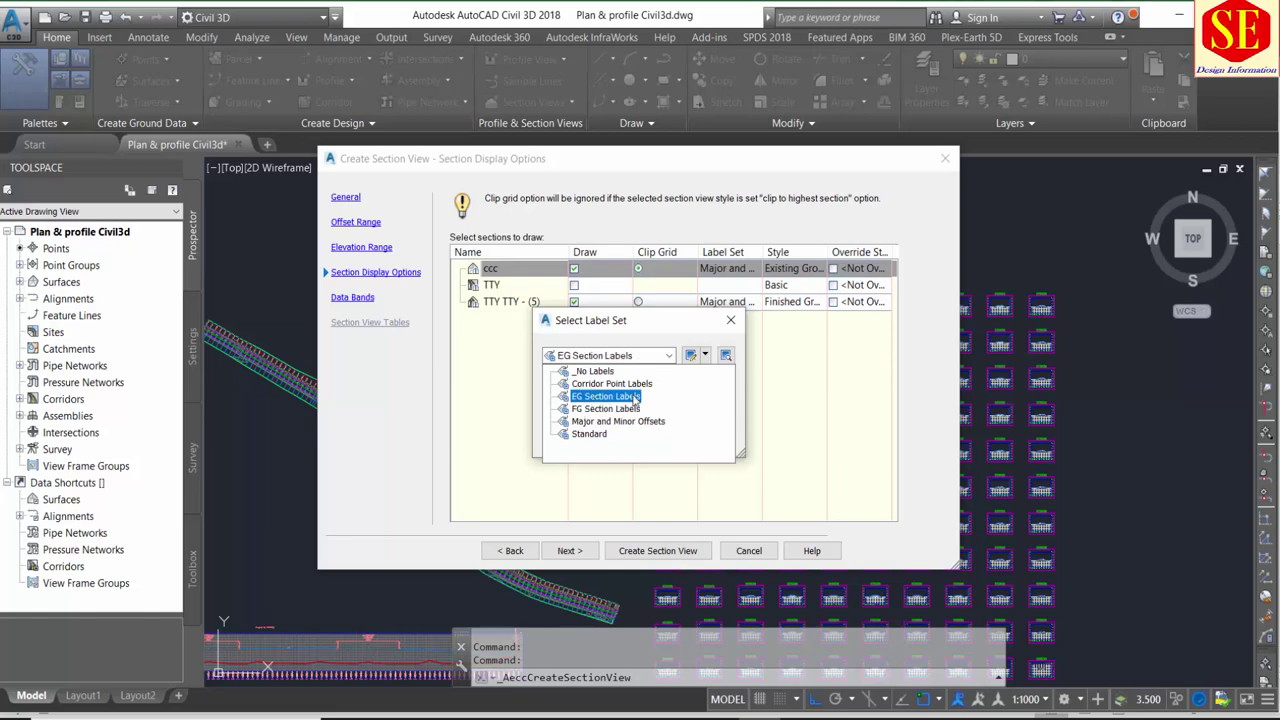
scroll(598, 396, "up", 1)
left_click(632, 386)
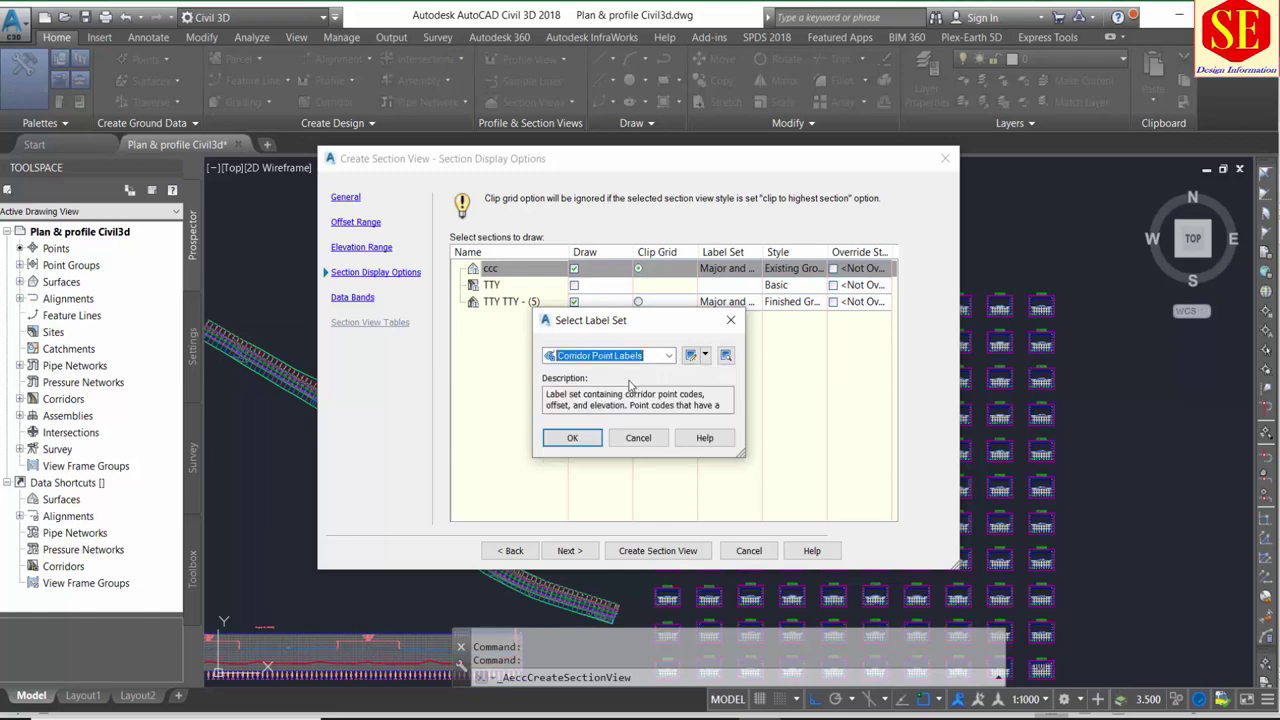
left_click(640, 360)
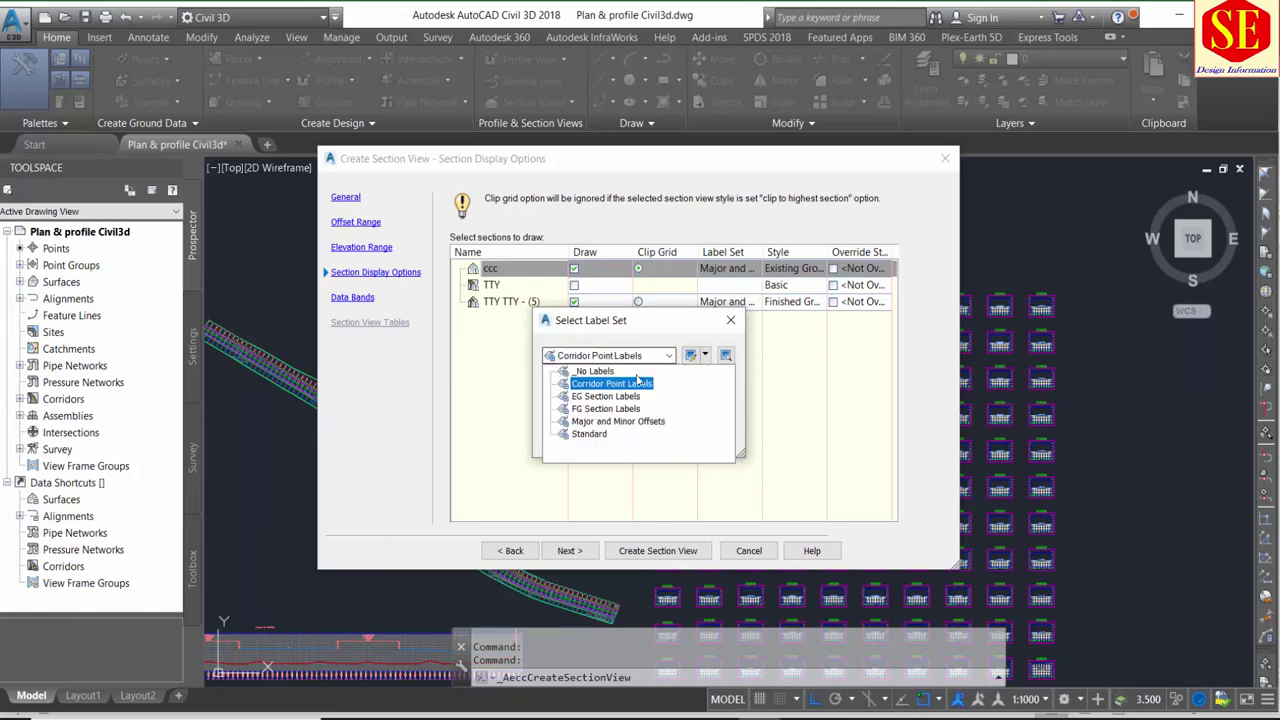
scroll(637, 378, "down", 2)
scroll(637, 378, "up", 1)
left_click(640, 356)
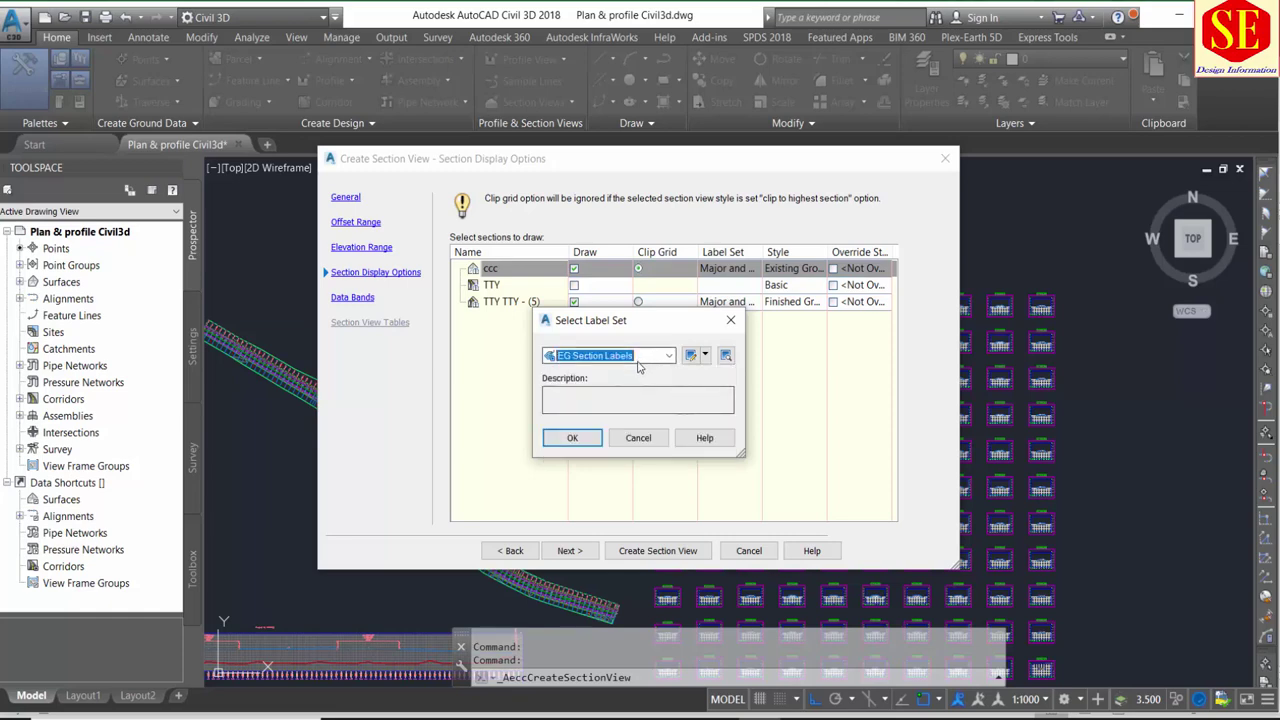
left_click(572, 437)
- Give the TTY TTY - (5) section the FG Section Labels label set
left_click(722, 303)
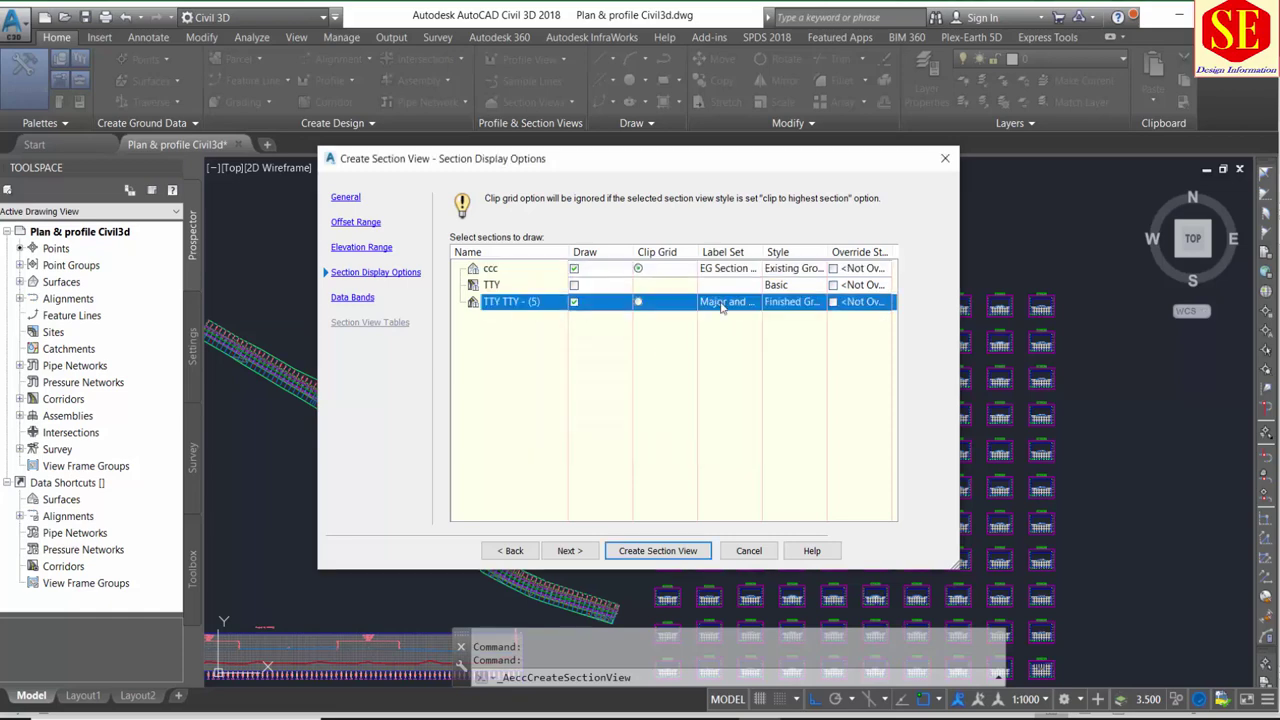
left_click(722, 303)
left_click(652, 356)
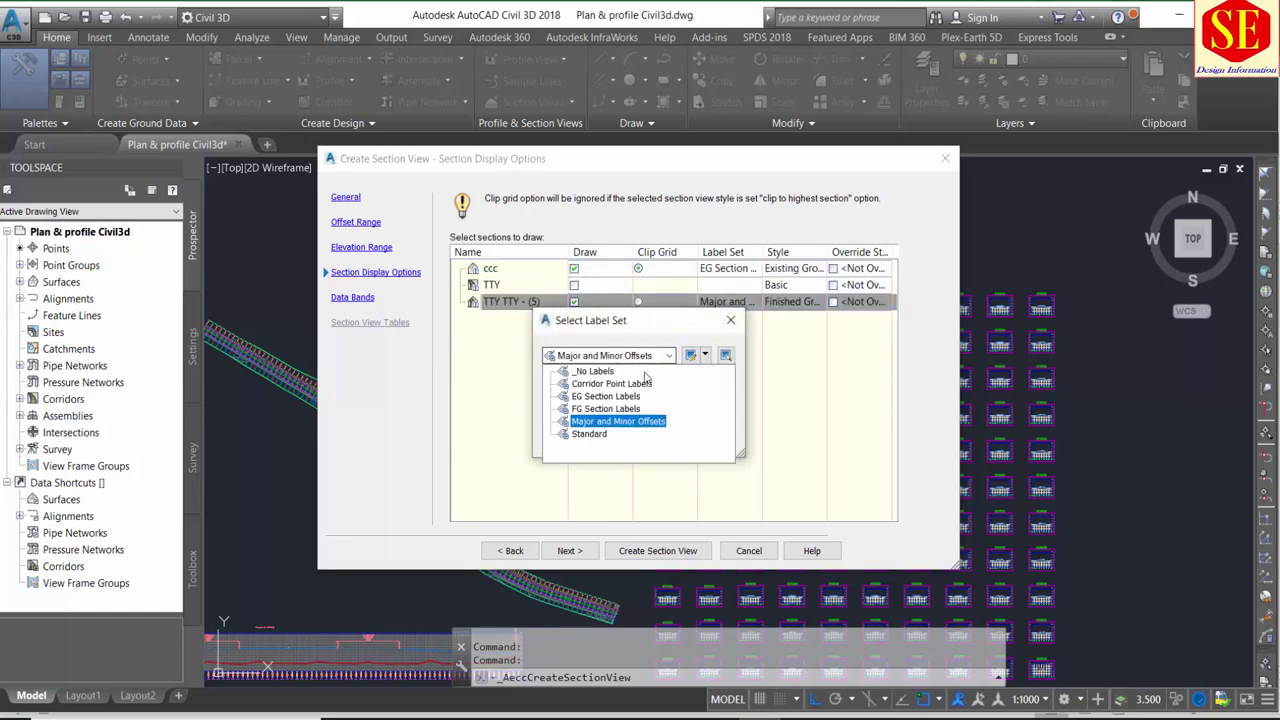
scroll(612, 418, "up", 1)
left_click(587, 417)
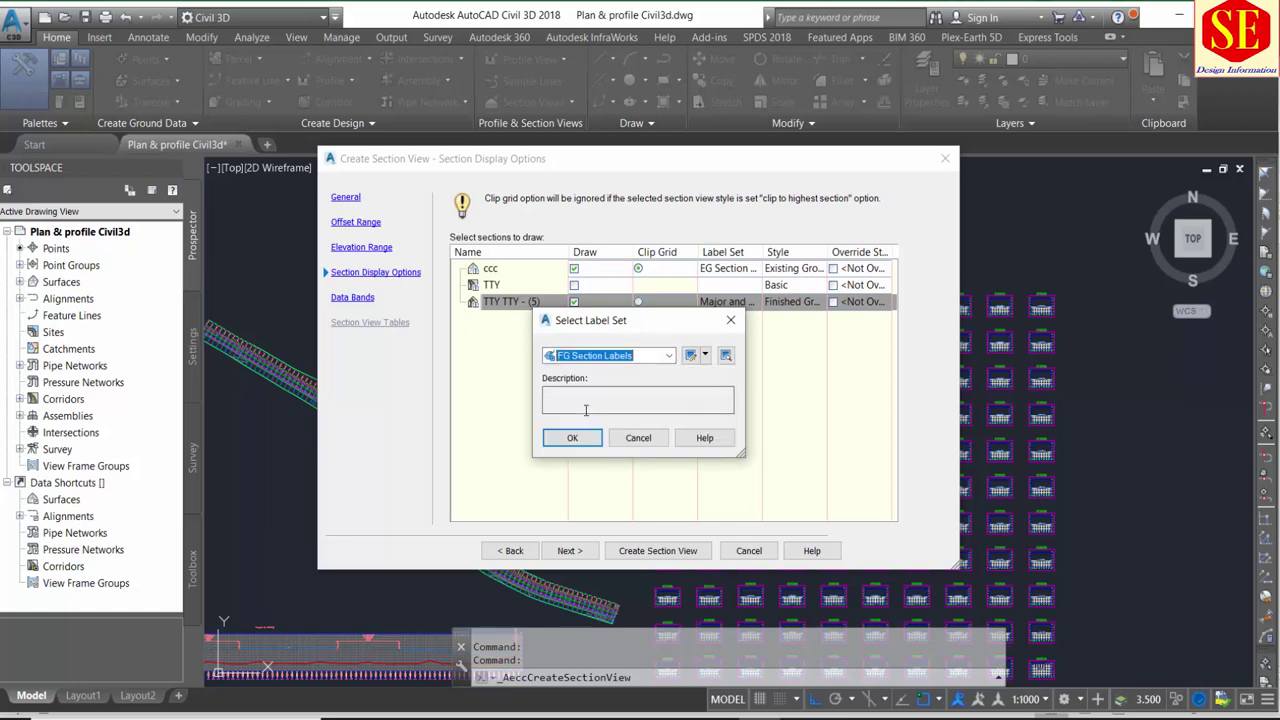
left_click(572, 437)
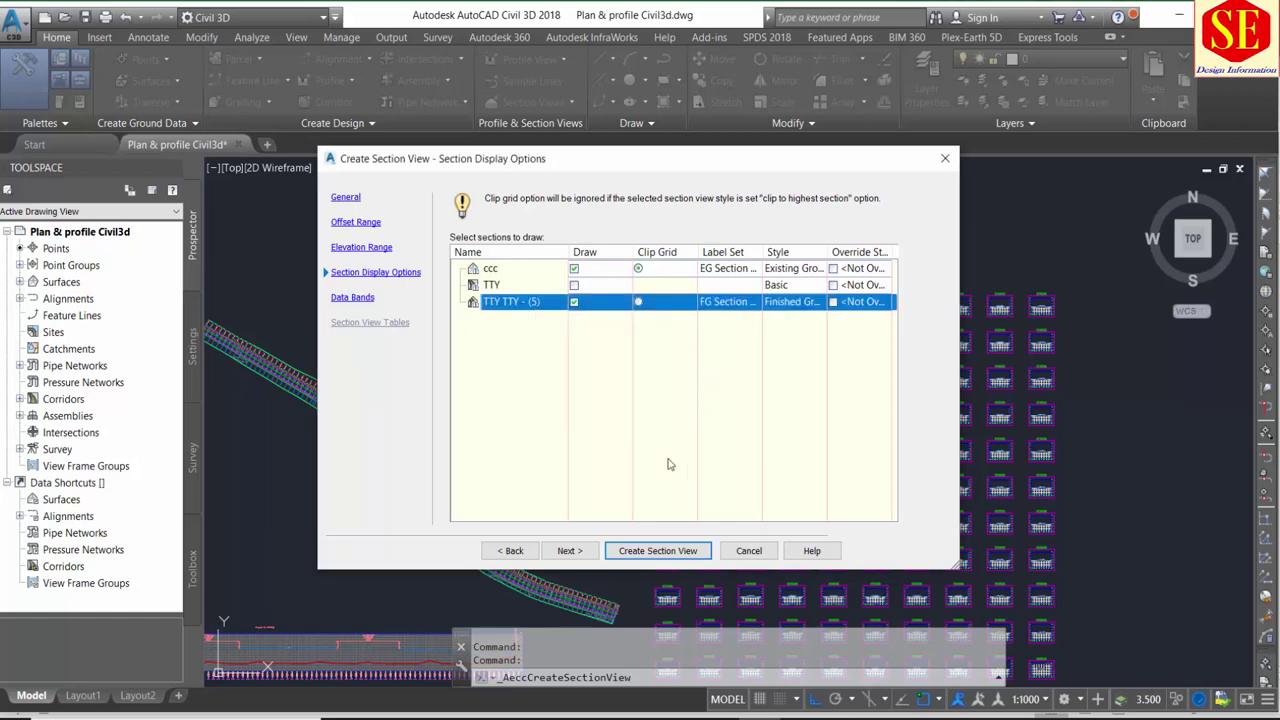
left_click(557, 553)
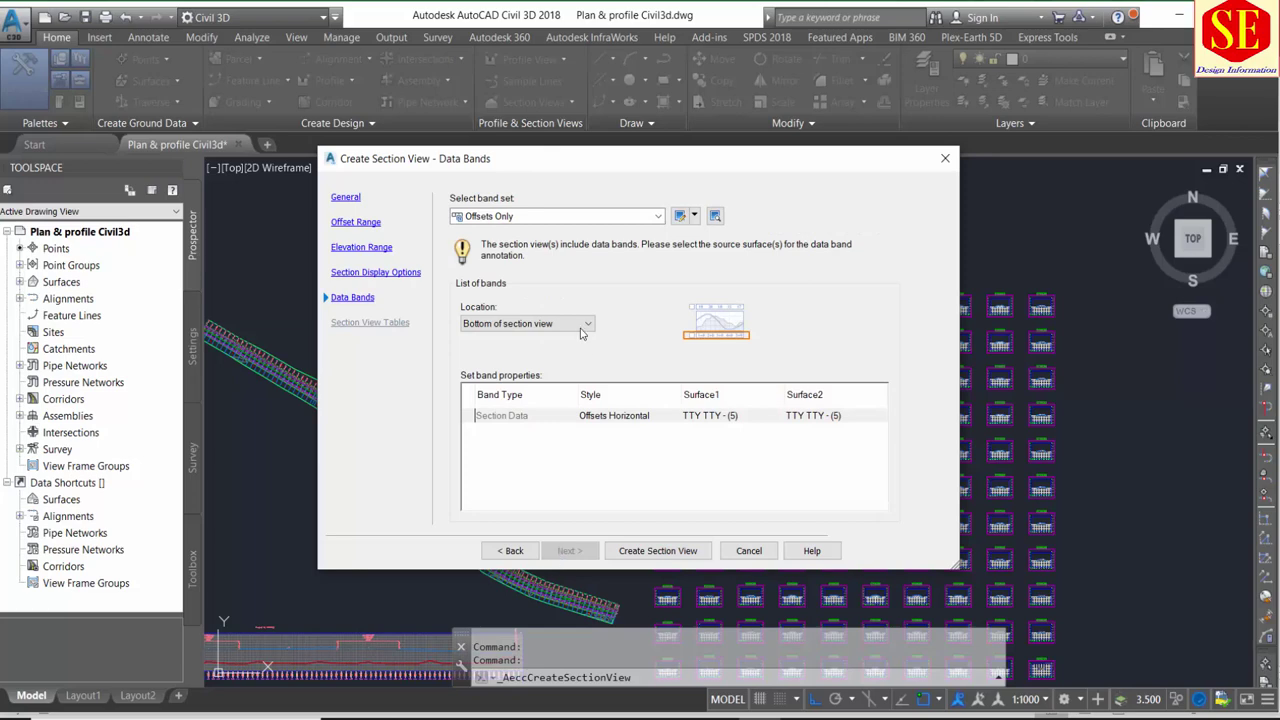
- Apply the LDT Sections band set and create the section view
left_click(604, 218)
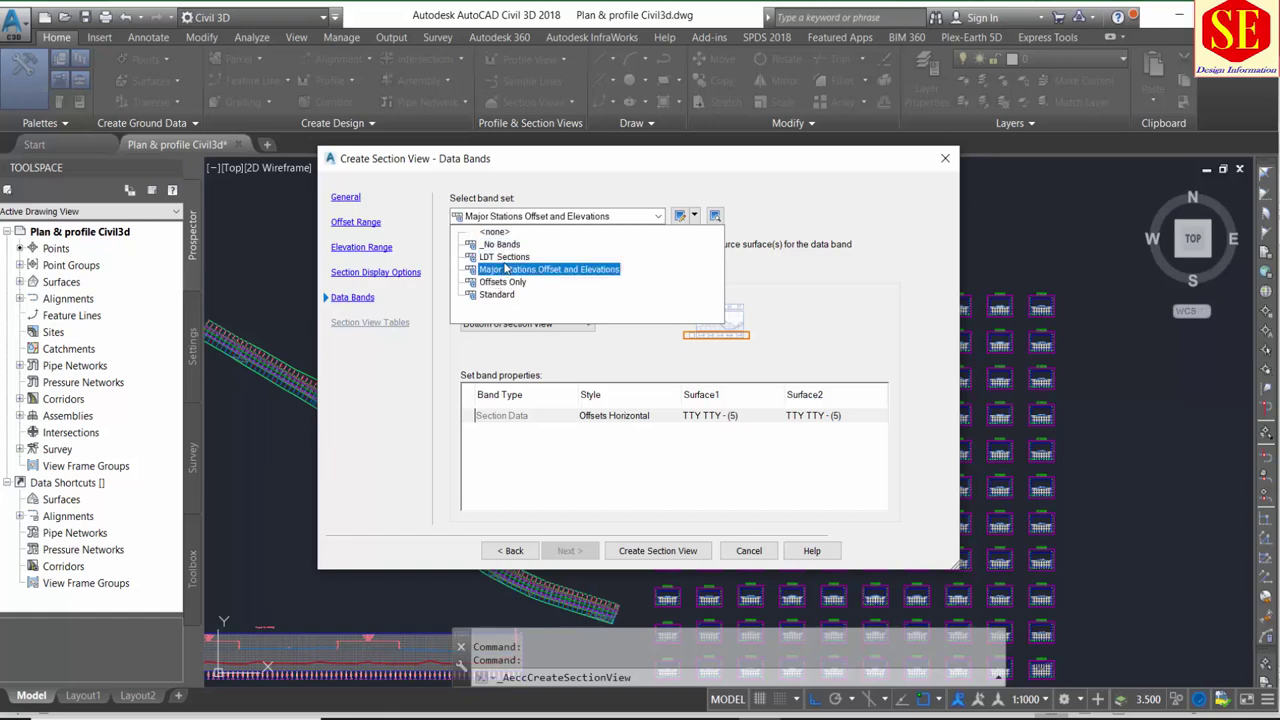
left_click(505, 258)
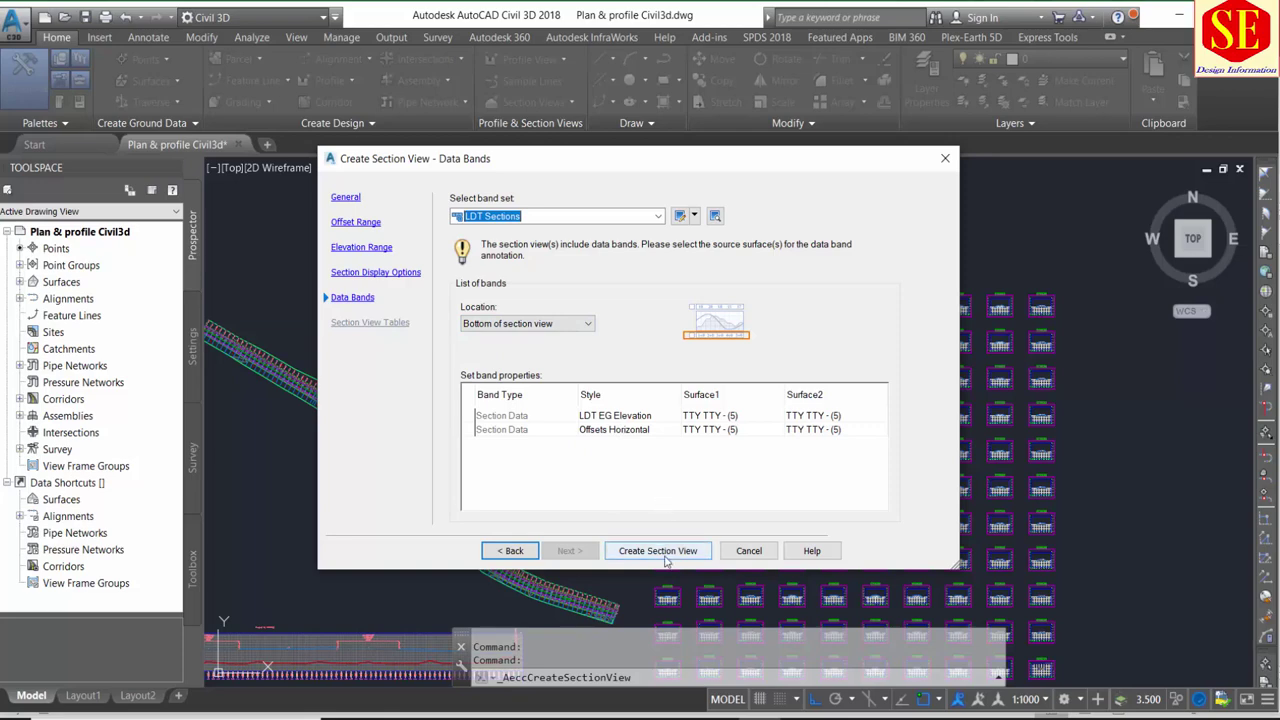
left_click(659, 551)
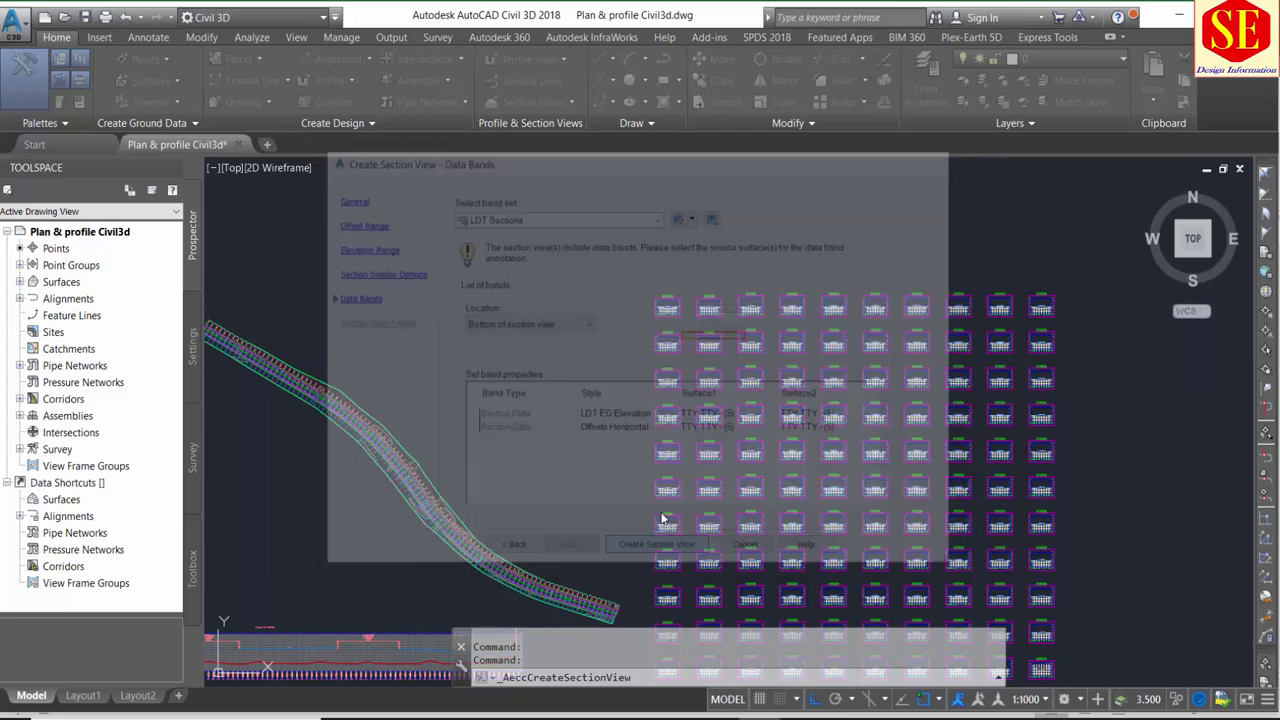
- Place the 0+600.00 section view and zoom in on its offset and elevation labels
left_click(453, 227)
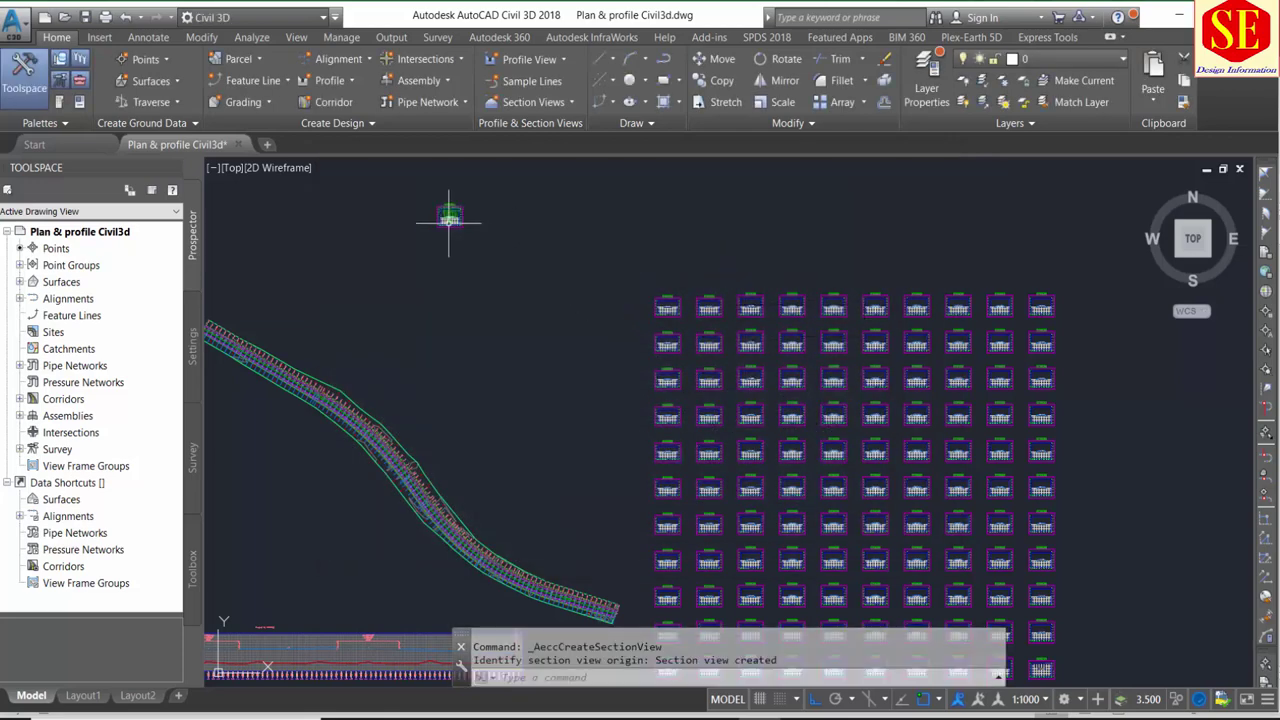
scroll(450, 210, "up", 5)
scroll(493, 275, "up", 2)
scroll(493, 275, "up", 2)
scroll(560, 390, "up", 2)
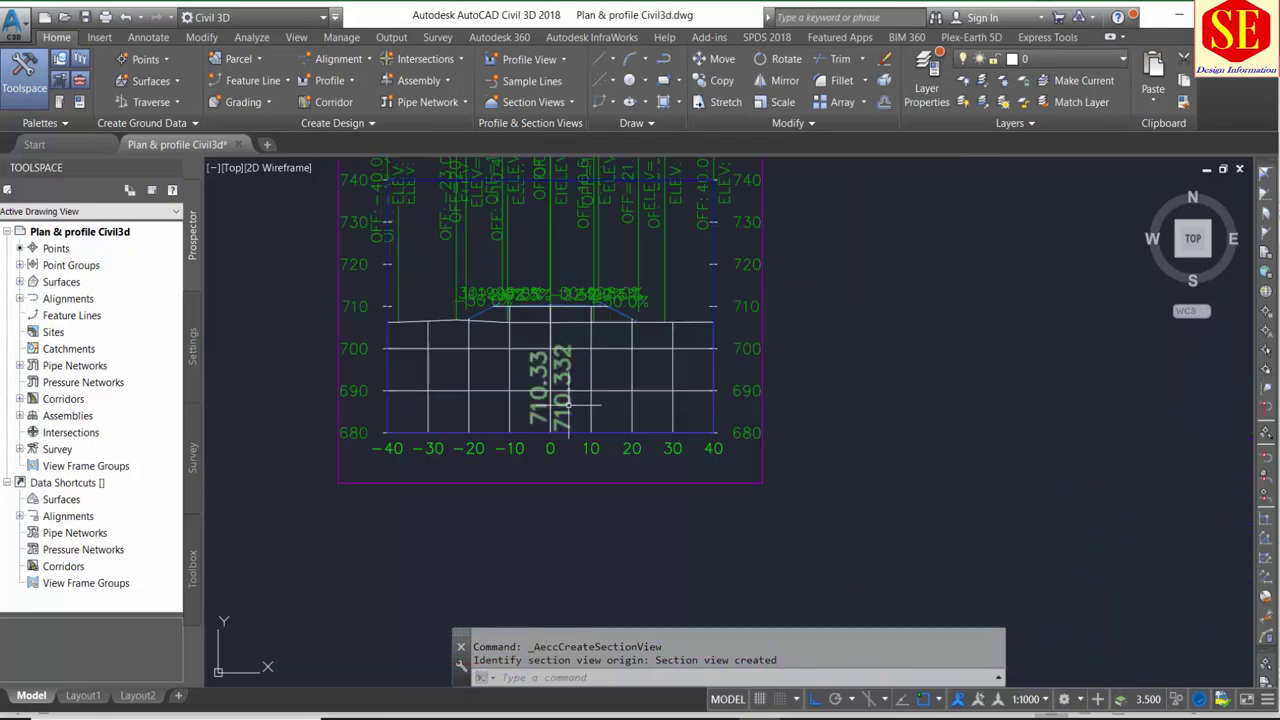
scroll(572, 300, "up", 3)
scroll(572, 300, "up", 2)
scroll(663, 389, "down", 4)
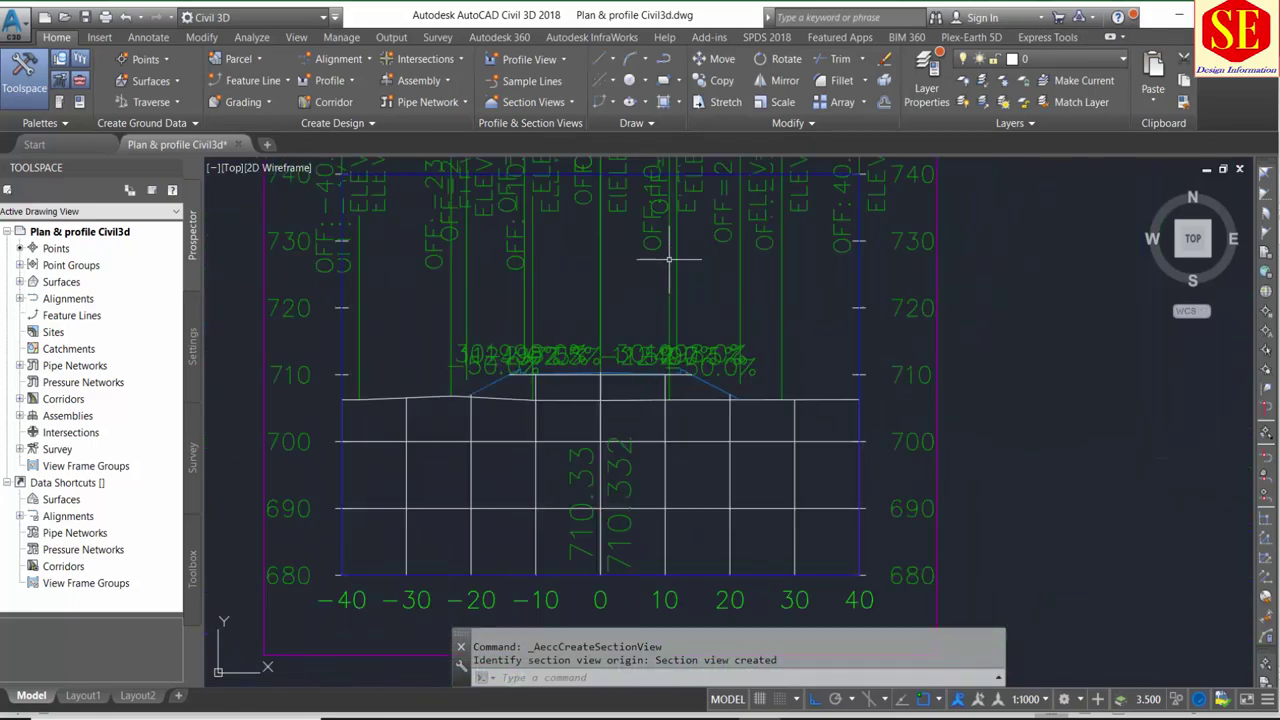
scroll(650, 313, "up", 1)
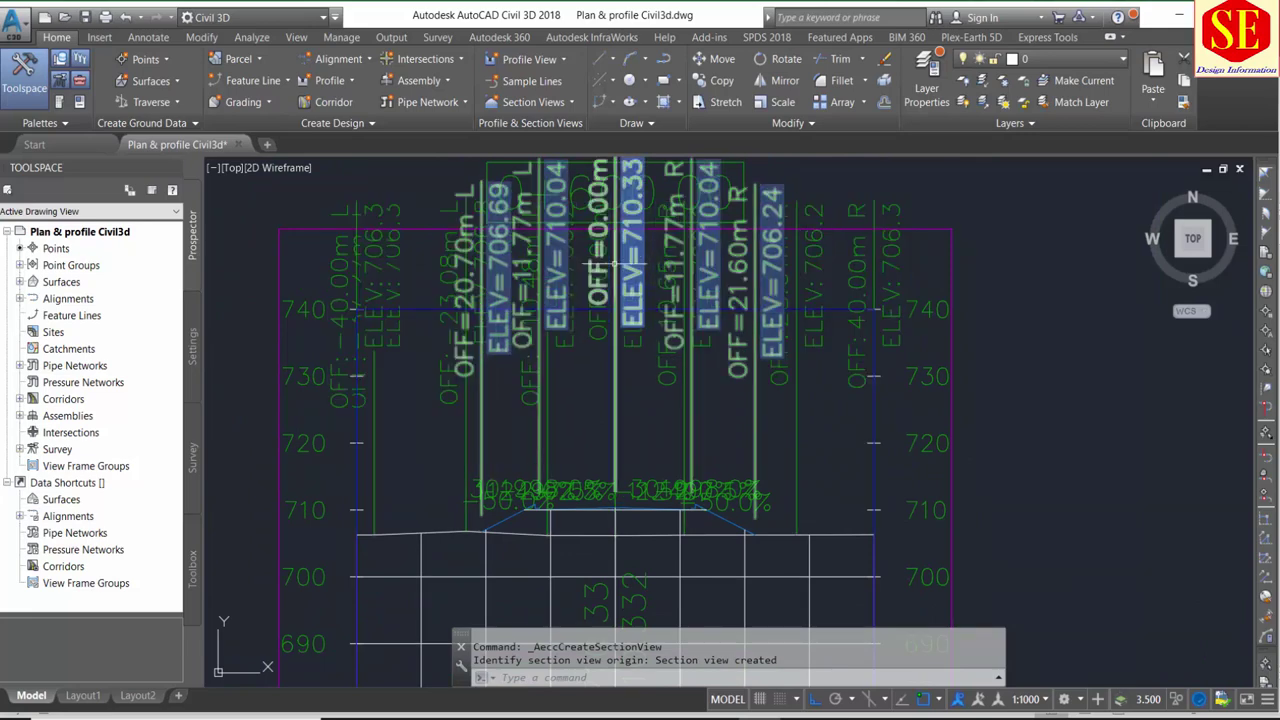
scroll(740, 420, "up", 1)
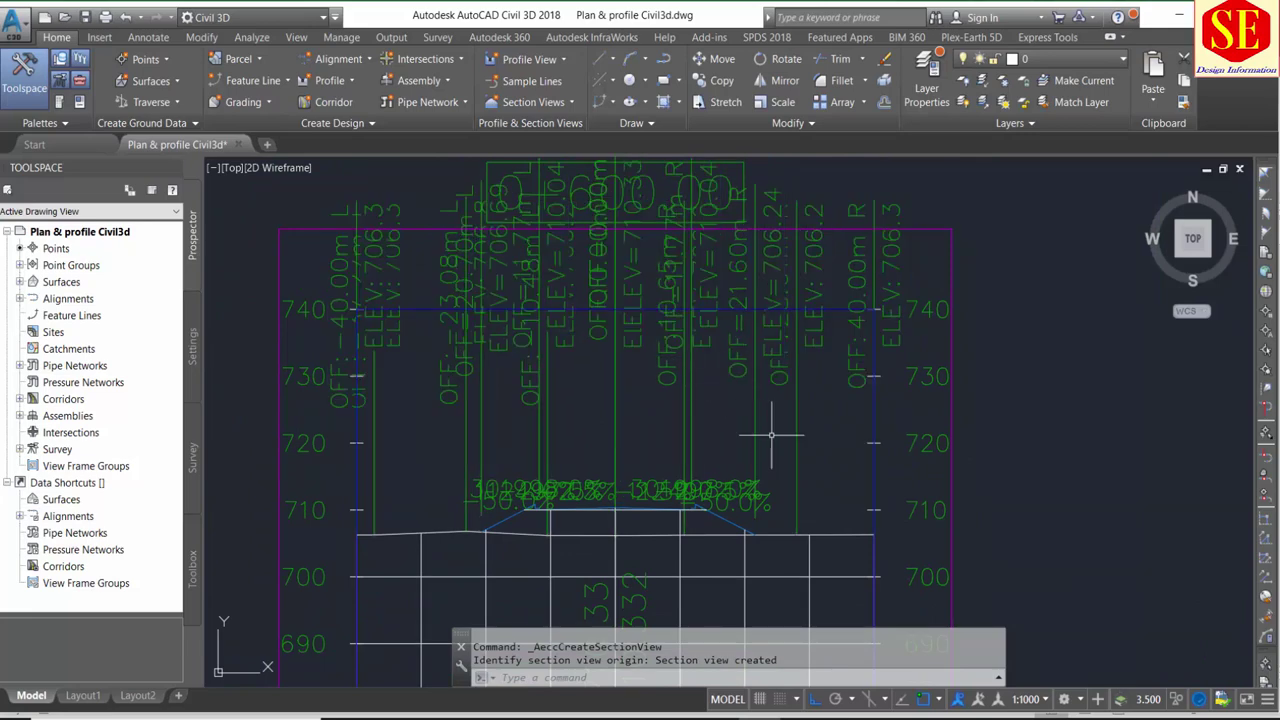
scroll(740, 400, "up", 2)
scroll(692, 462, "up", 1)
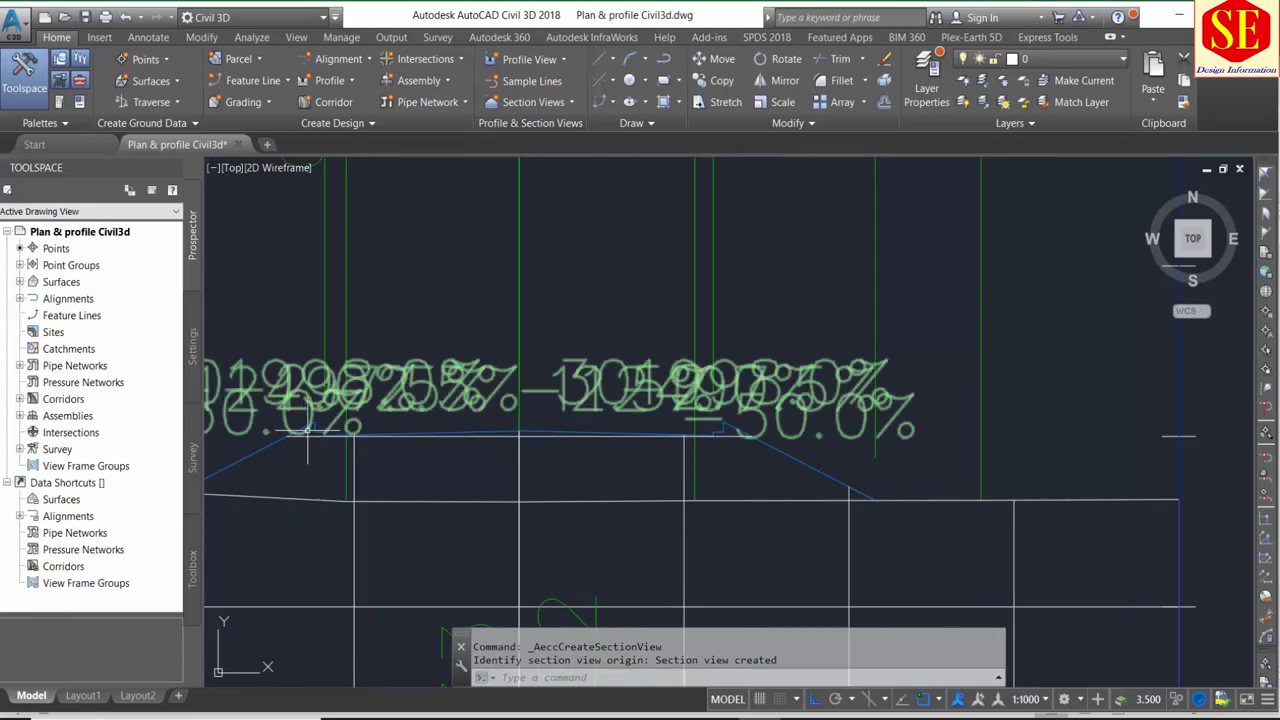
scroll(700, 445, "up", 2)
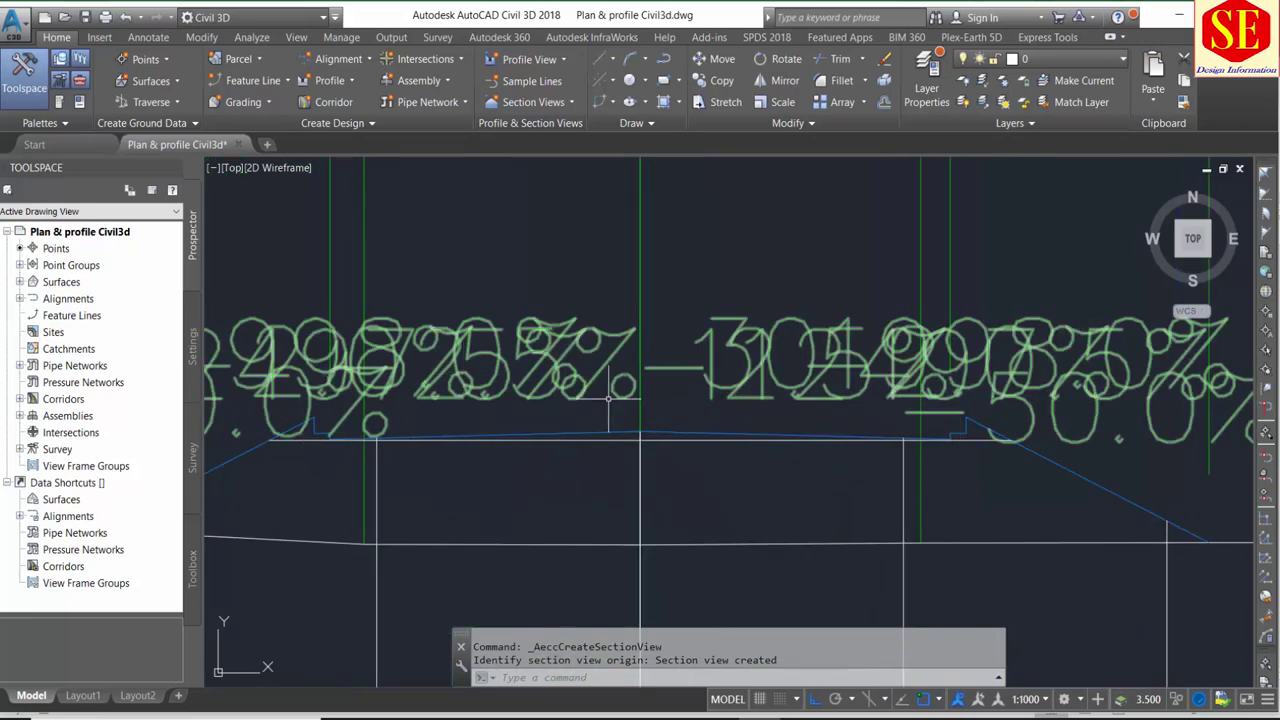
scroll(727, 383, "down", 5)
scroll(727, 383, "down", 3)
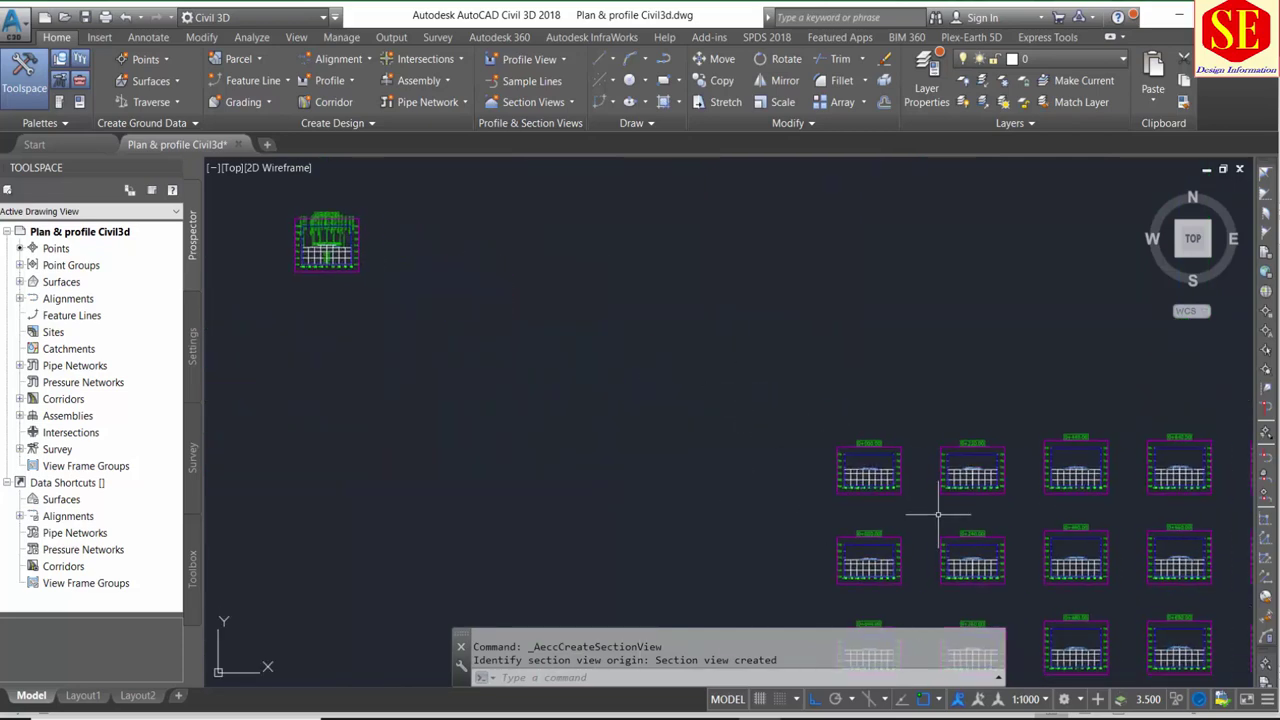
- Zoom and pan over the section grid, then zoom out to show plan, profile and sections
scroll(860, 560, "up", 5)
scroll(869, 482, "up", 3)
scroll(869, 482, "up", 2)
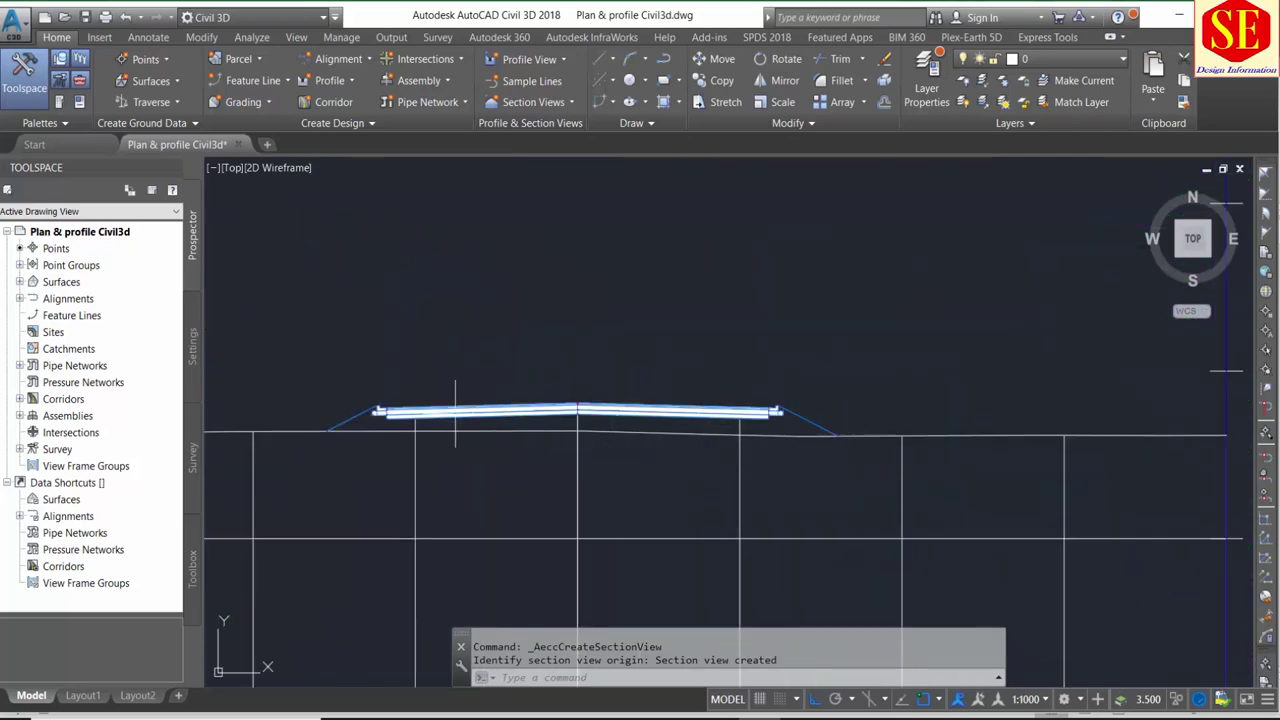
scroll(552, 407, "up", 2)
scroll(846, 434, "down", 5)
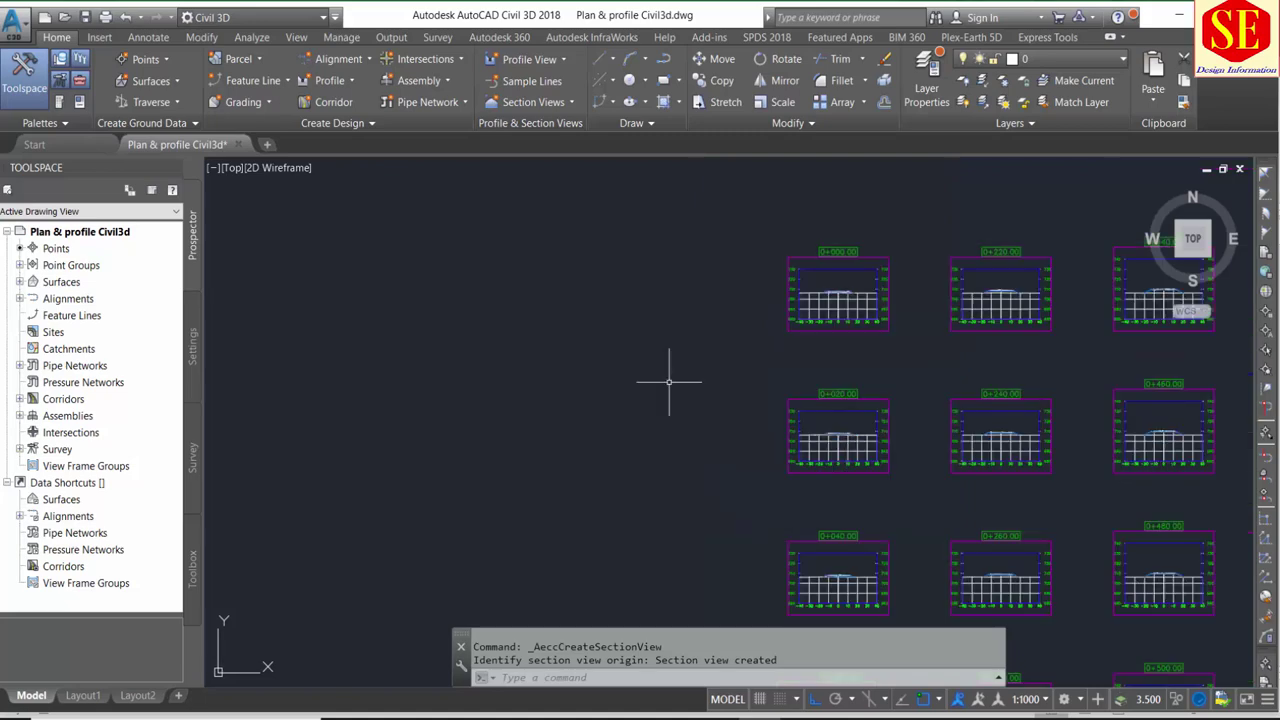
scroll(566, 396, "up", 5)
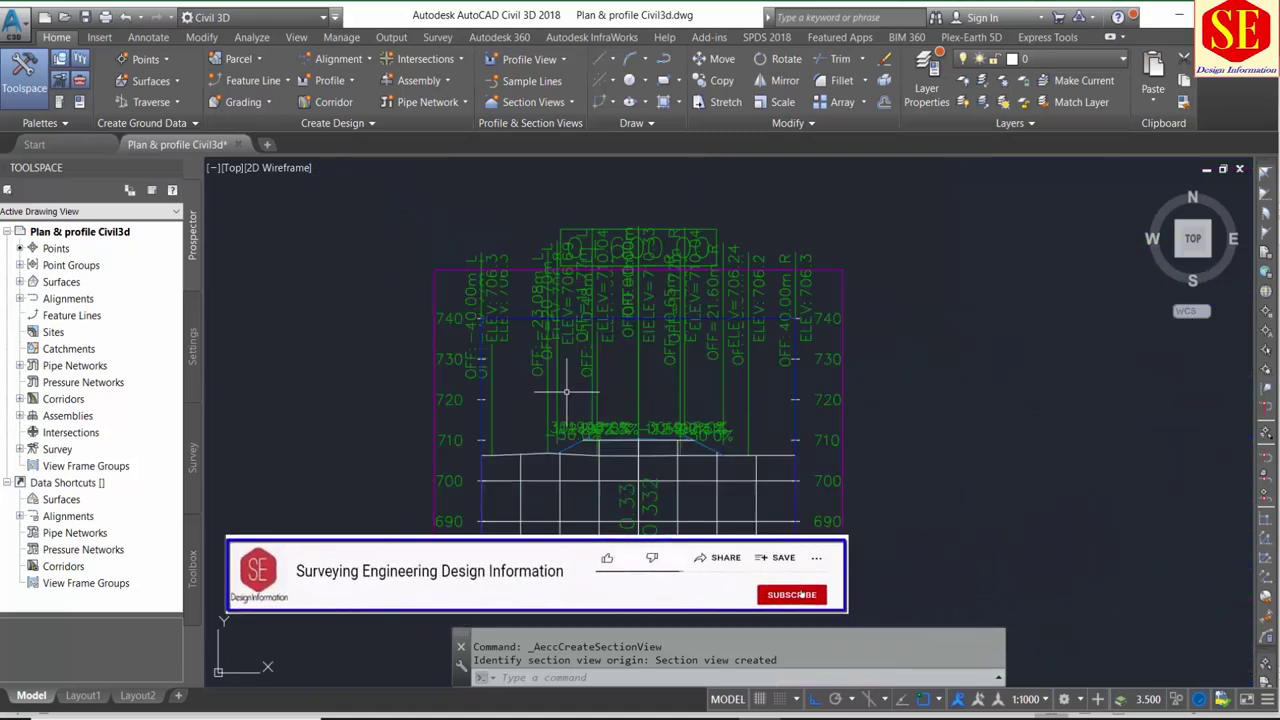
scroll(566, 392, "down", 3)
scroll(763, 467, "down", 3)
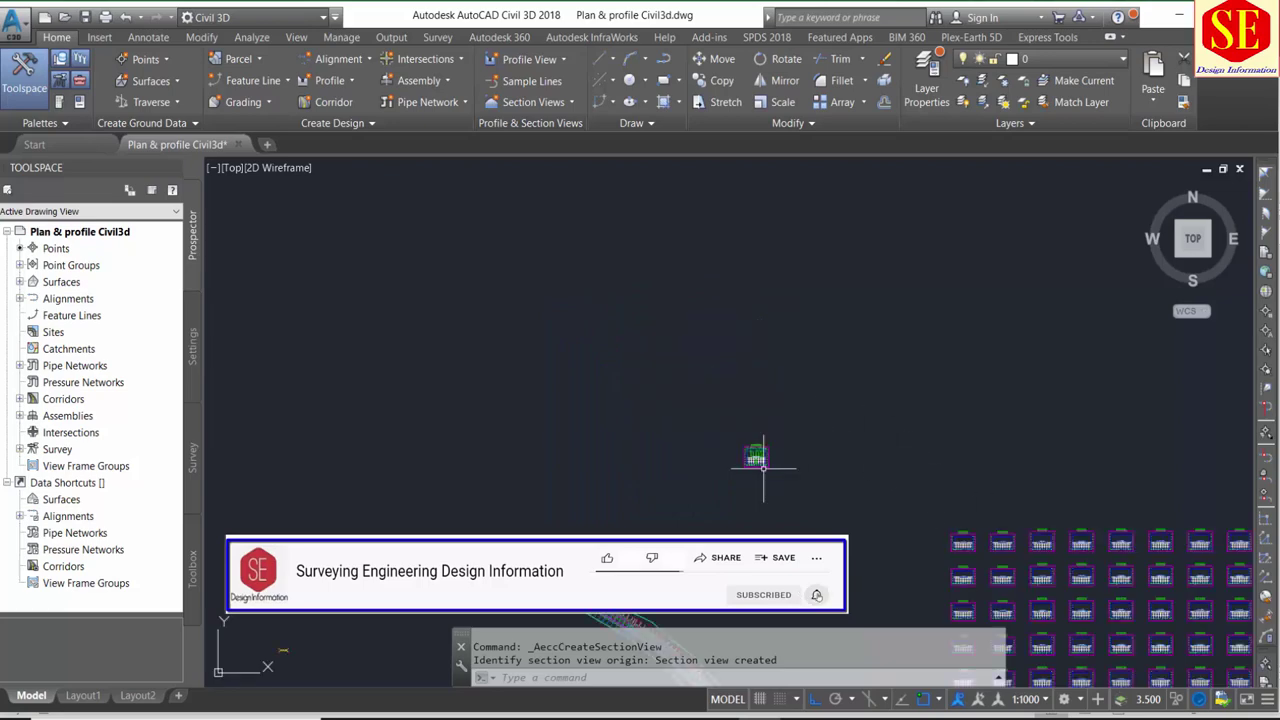
middle_click_drag(763, 467, 529, 297)
scroll(914, 414, "up", 6)
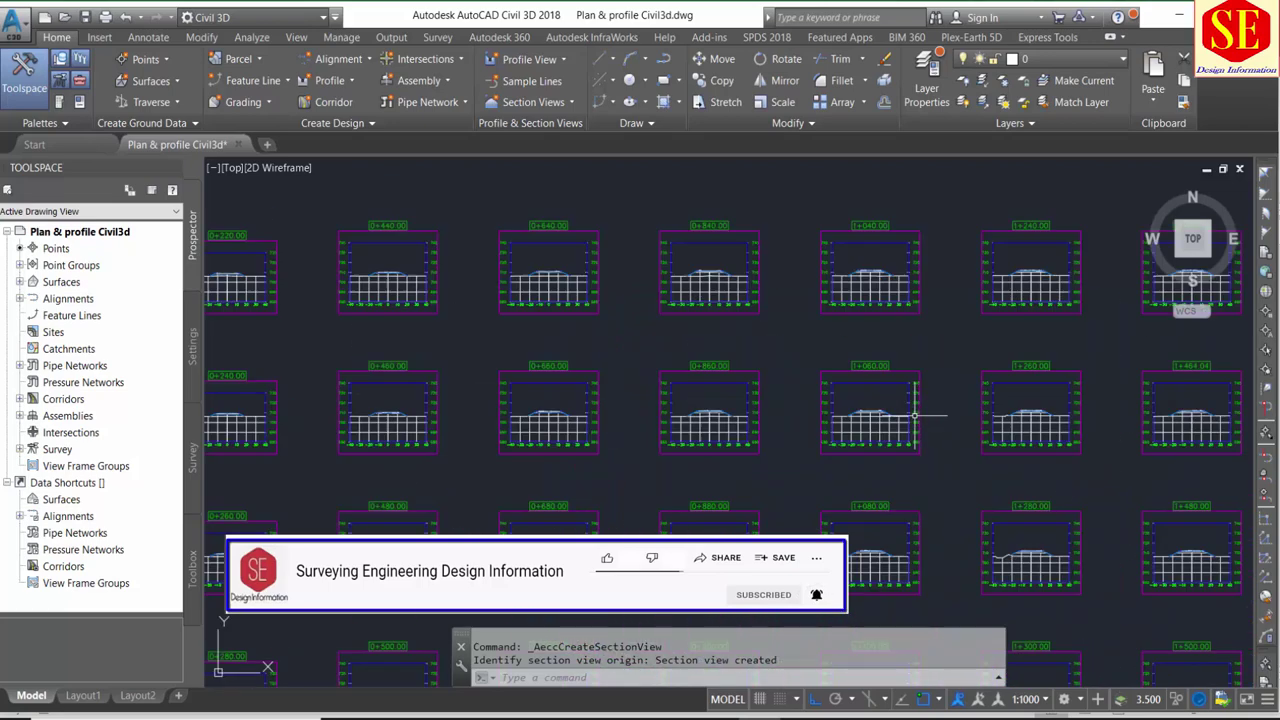
scroll(759, 402, "up", 4)
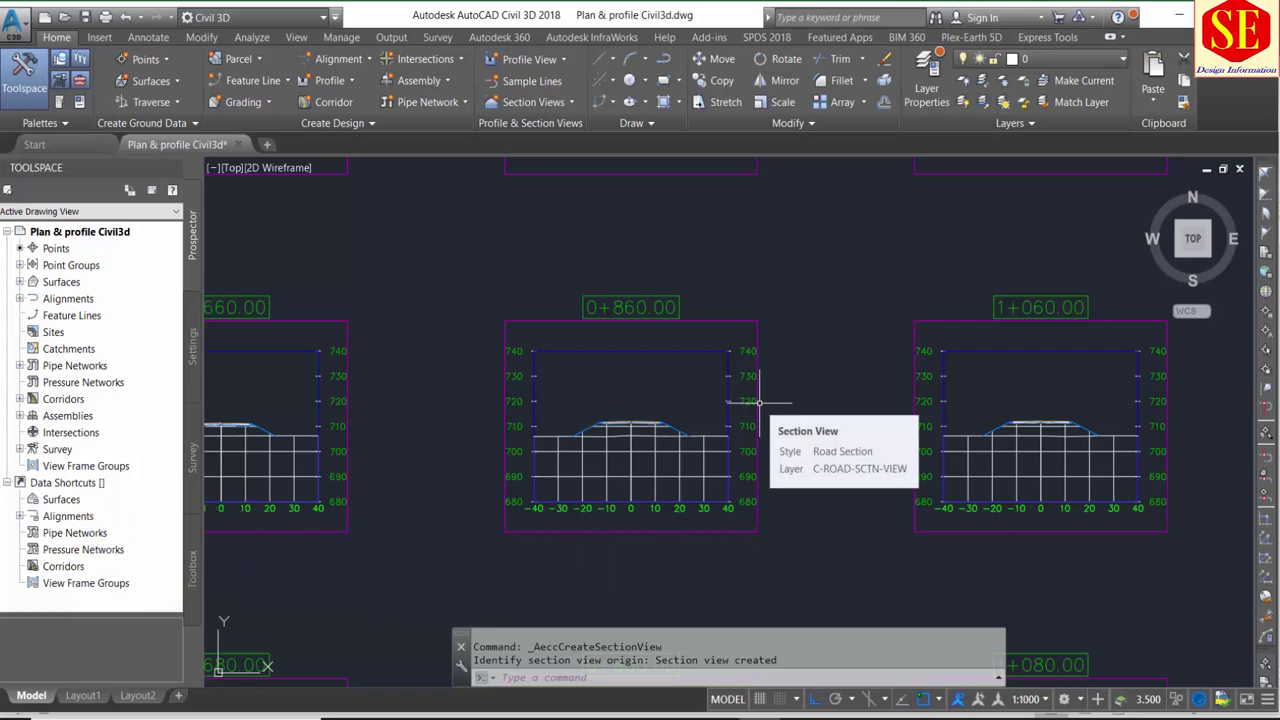
scroll(759, 402, "down", 5)
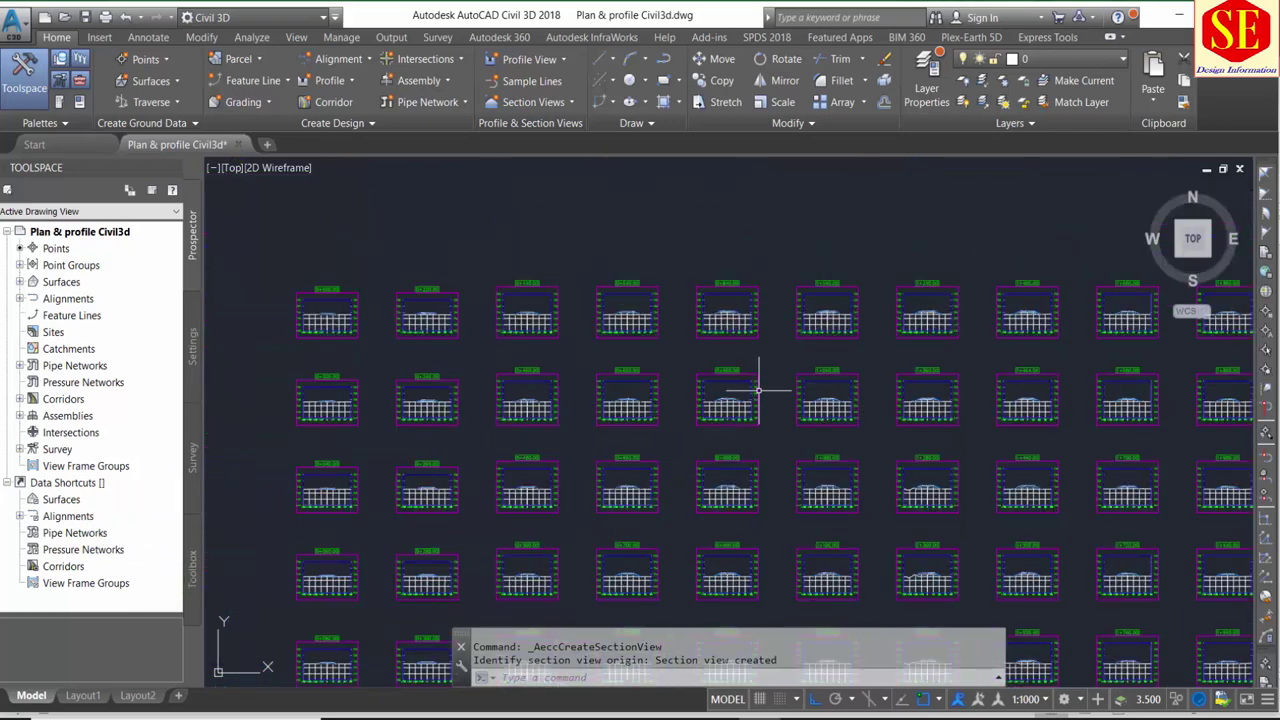
scroll(759, 402, "down", 3)
scroll(785, 475, "down", 2)
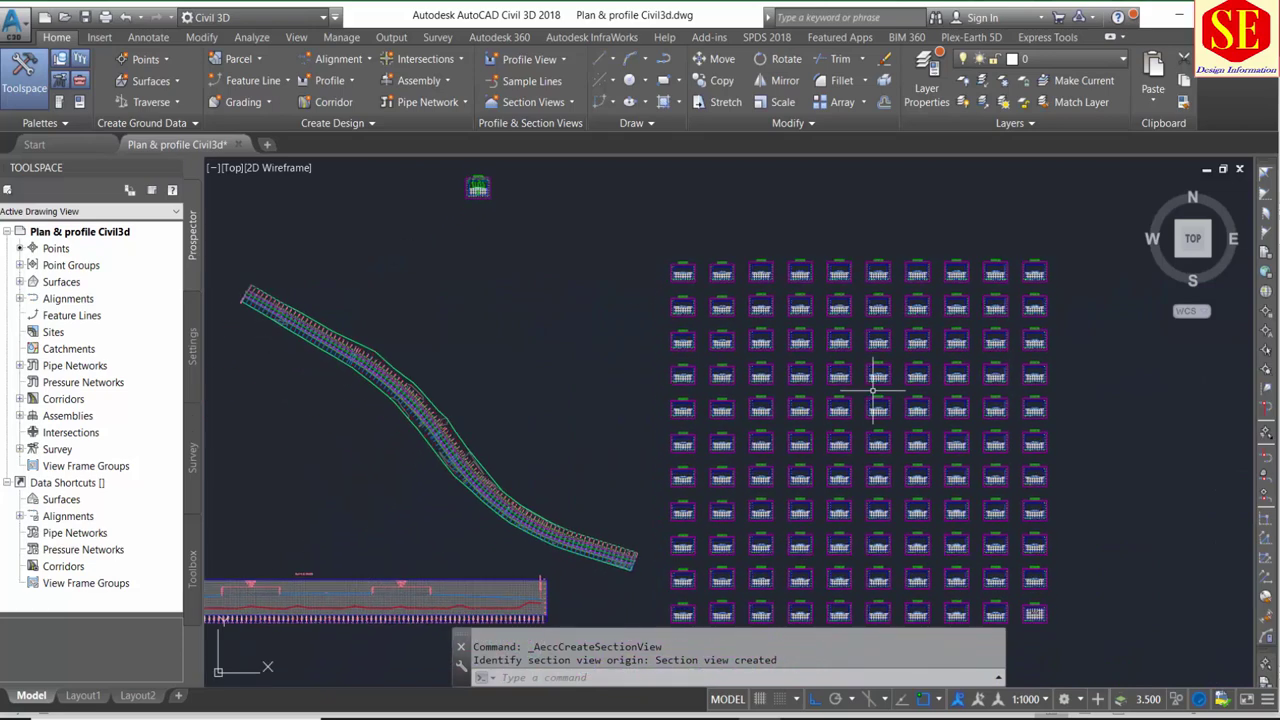
scroll(888, 380, "down", 2)
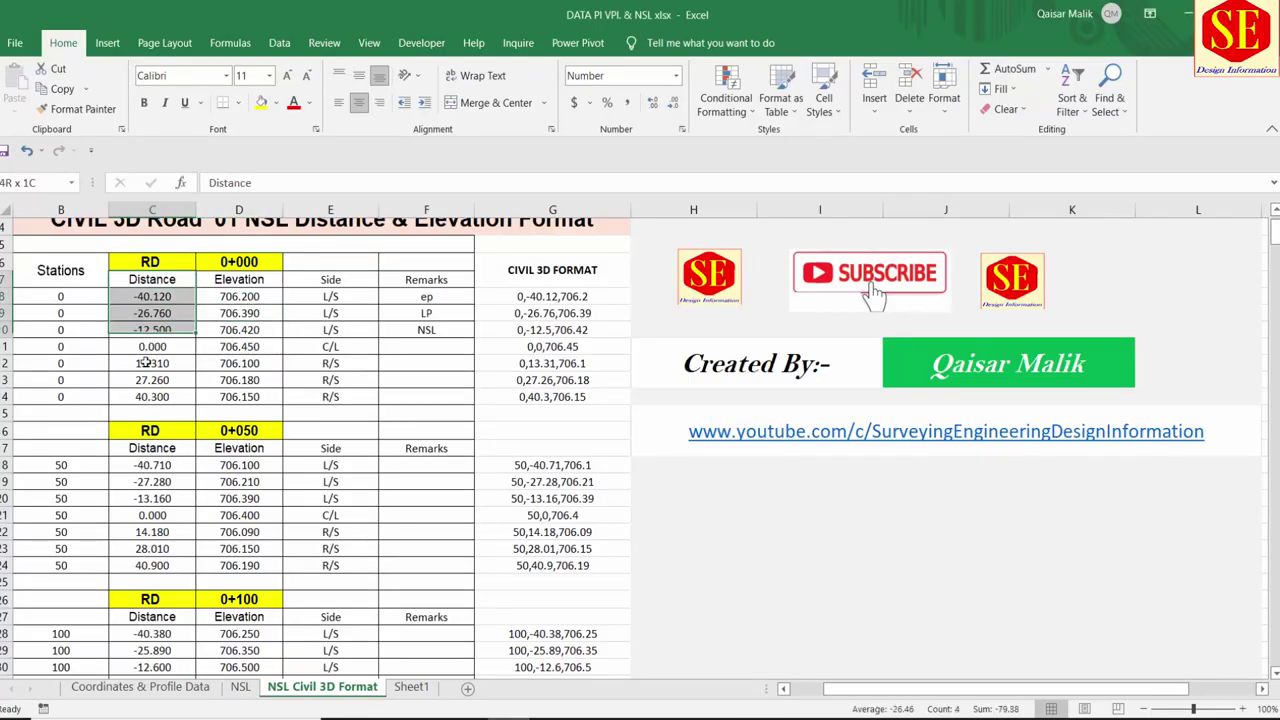
- Select the station 0+000 distance and elevation values in the Excel NSL sheet
left_click_drag(147, 281, 152, 398)
left_click_drag(250, 282, 254, 397)
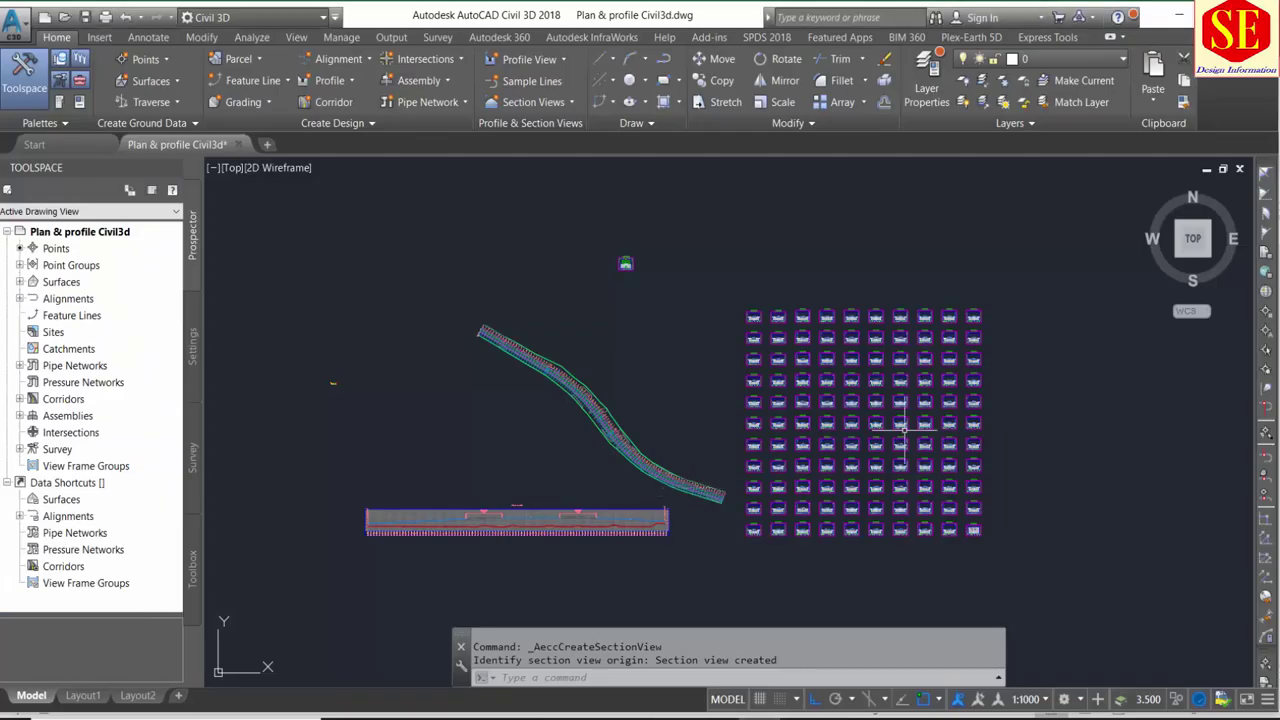
scroll(798, 360, "up", 4)
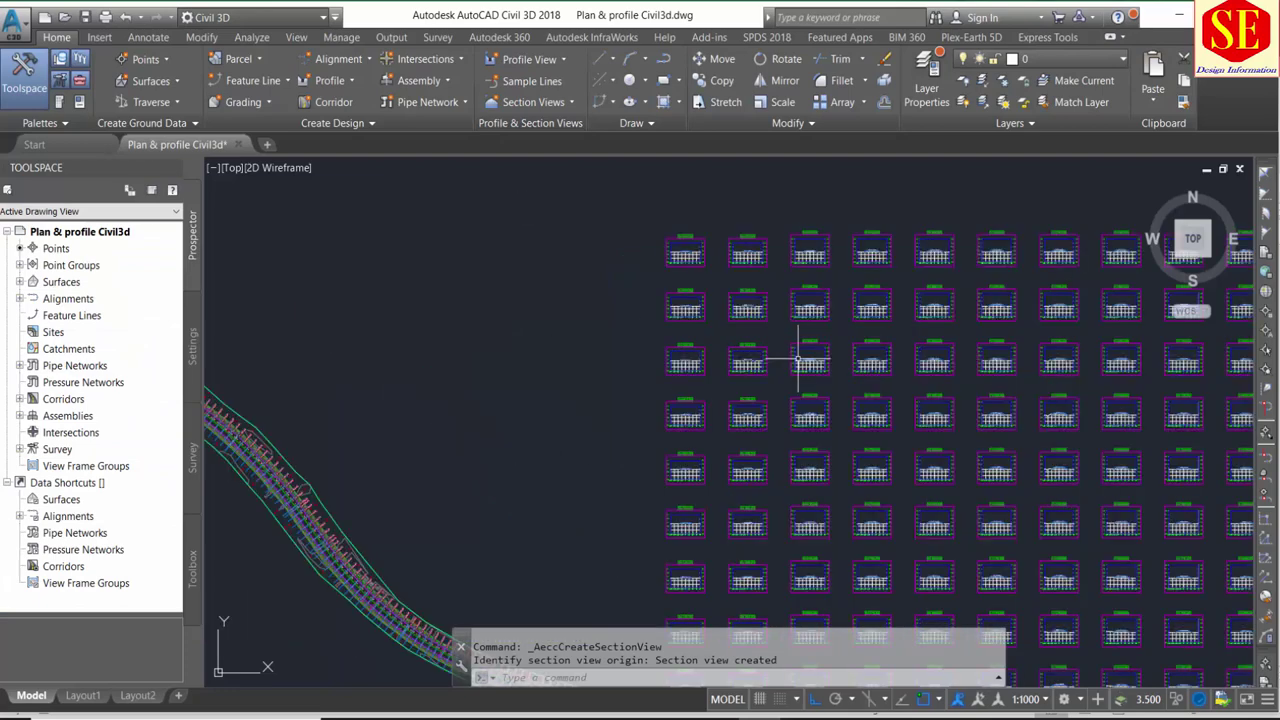
scroll(791, 350, "up", 5)
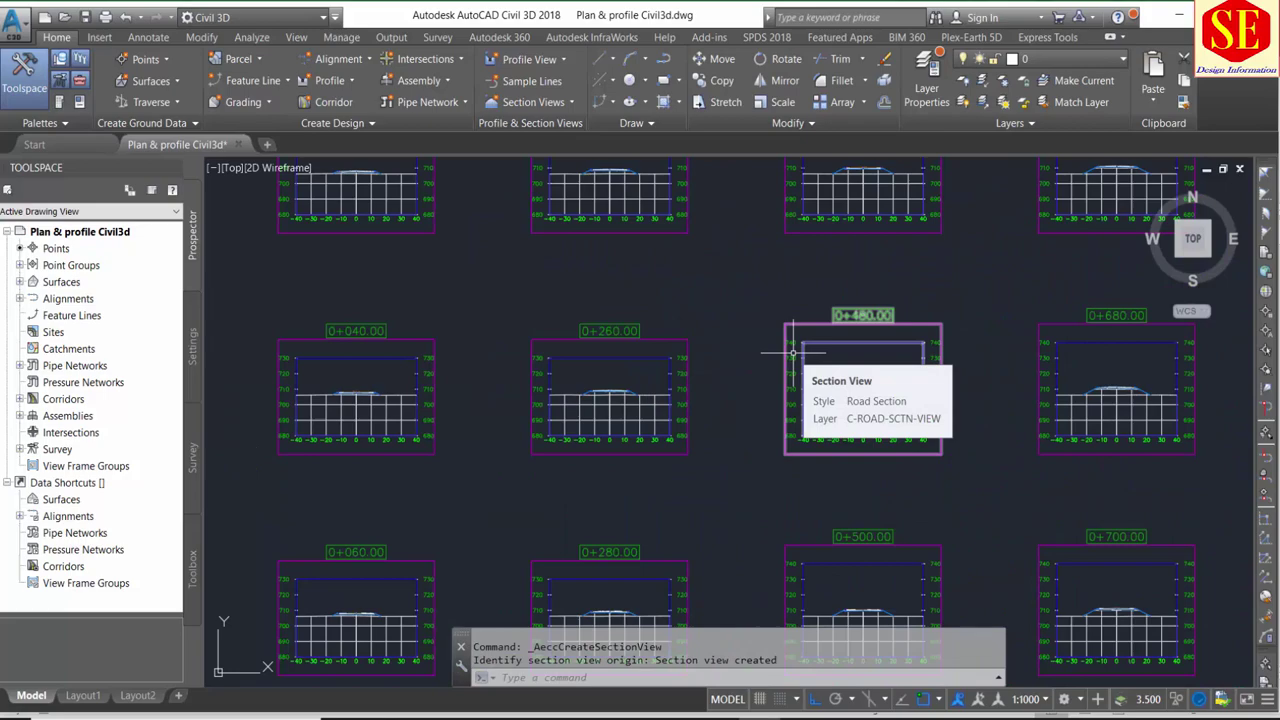
scroll(673, 323, "down", 5)
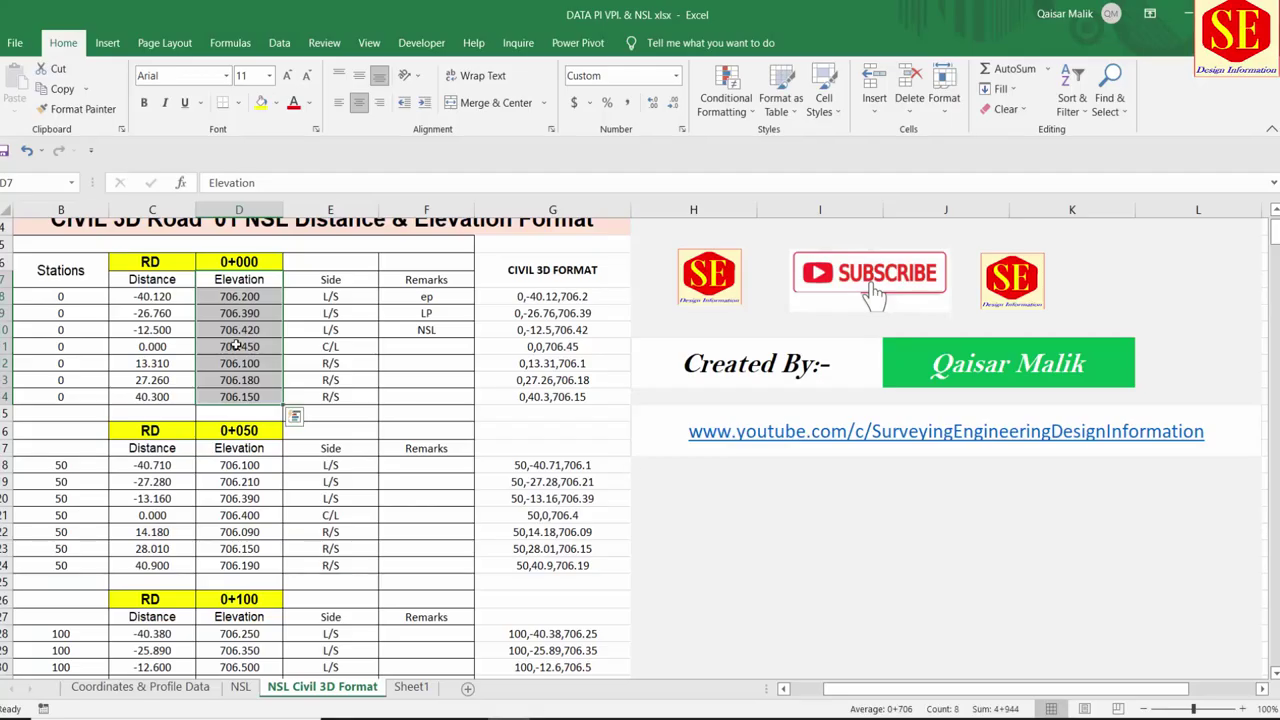
- Select the station 0+050 distance and elevation values in Excel
left_click(321, 357)
scroll(250, 430, "down", 1)
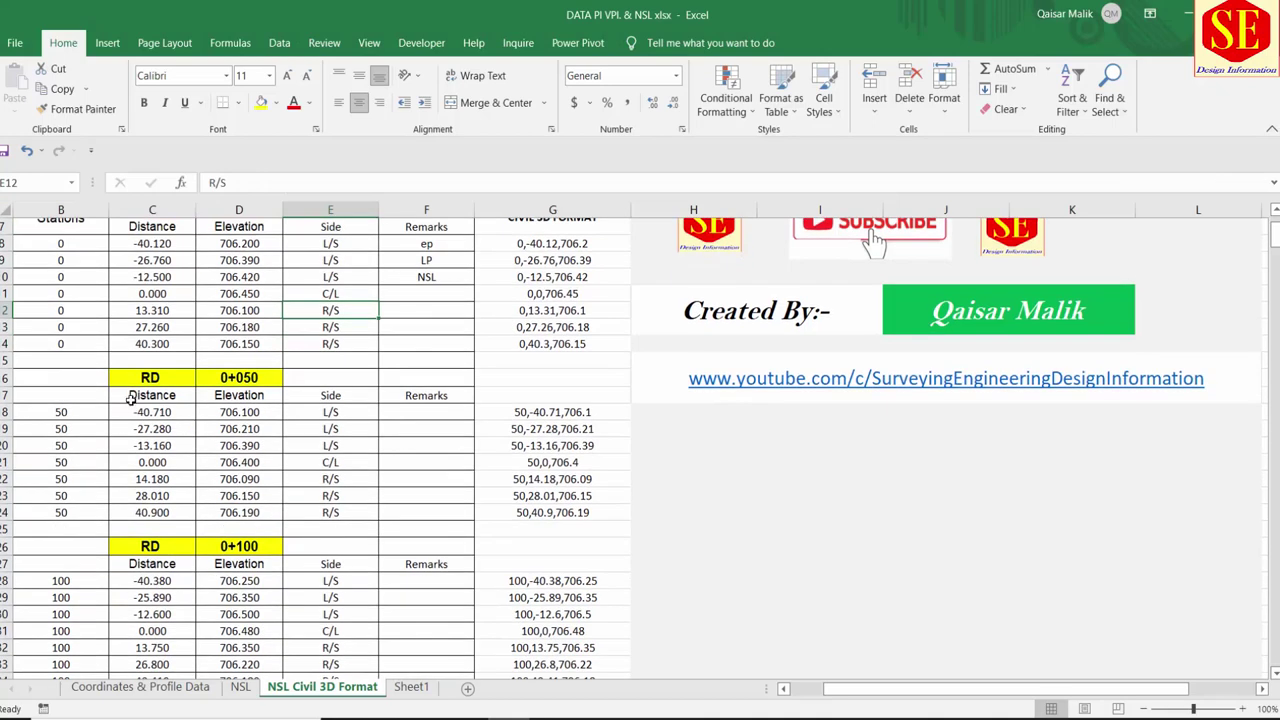
left_click(134, 396)
left_click_drag(219, 427, 234, 515)
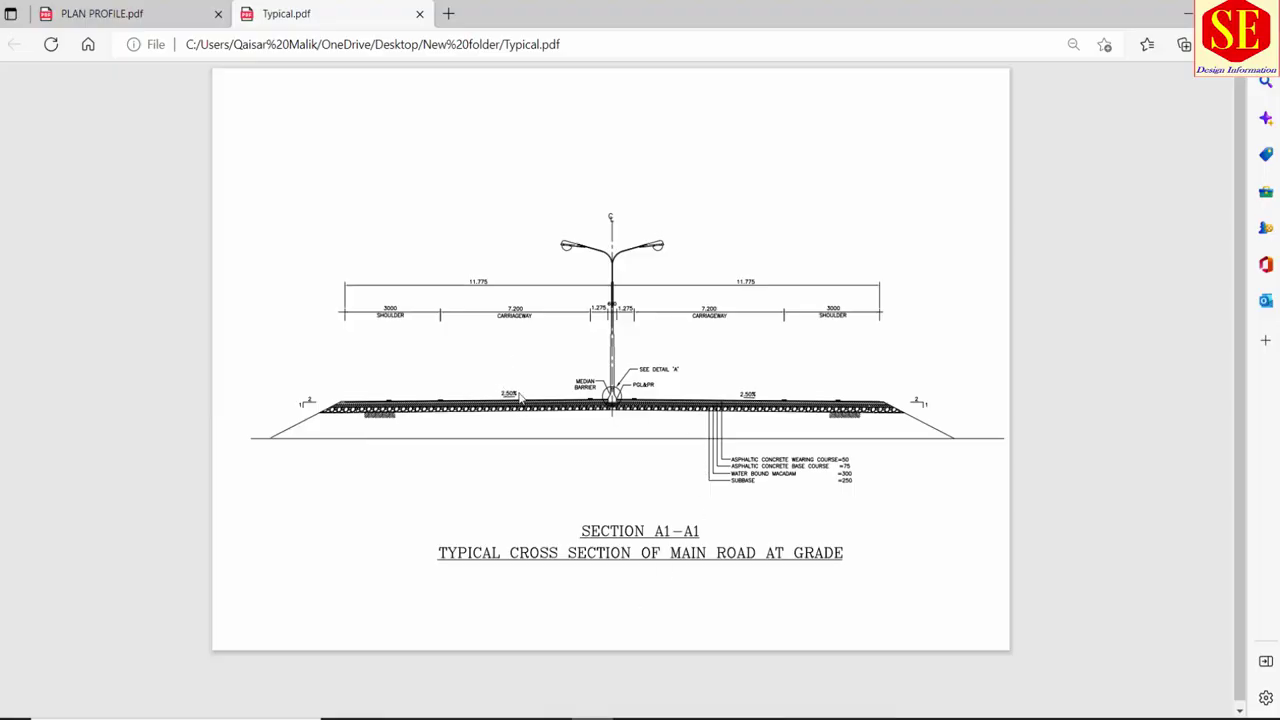
- Check the 0+050 distance -27.28 and elevation 706.21 against the plan and profile PDF
left_click(120, 14)
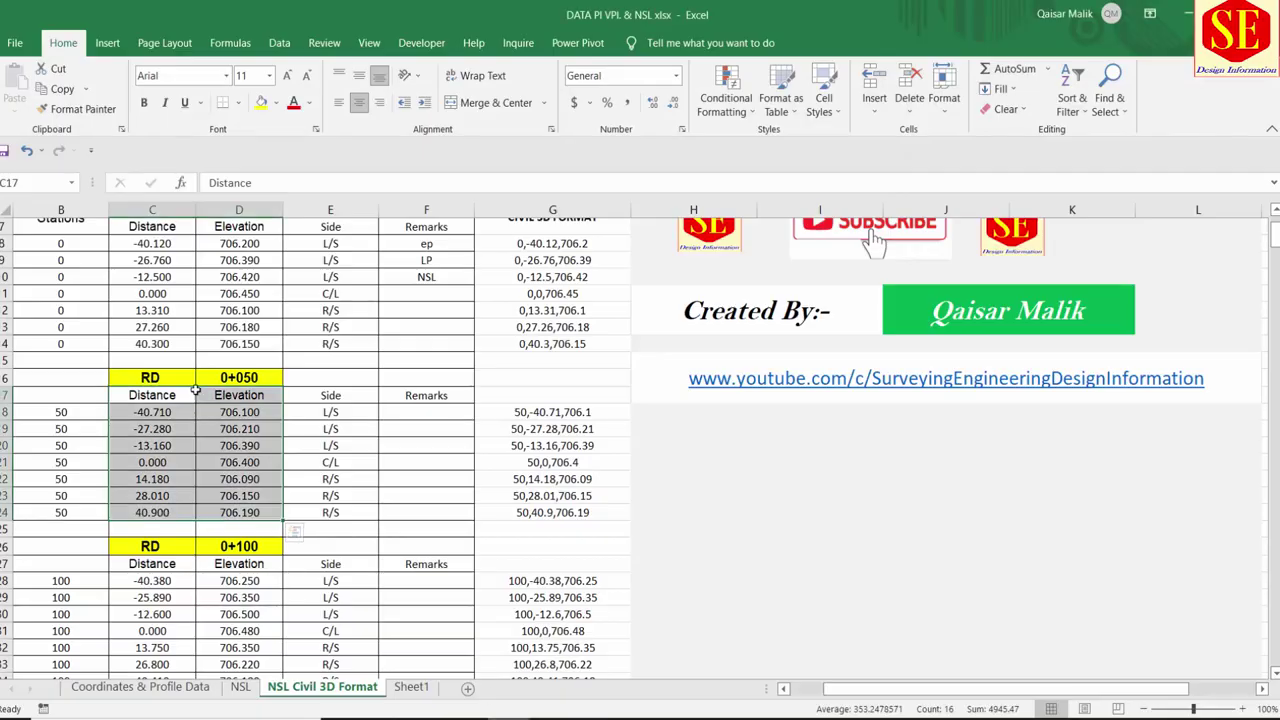
left_click(165, 424)
key("Right")
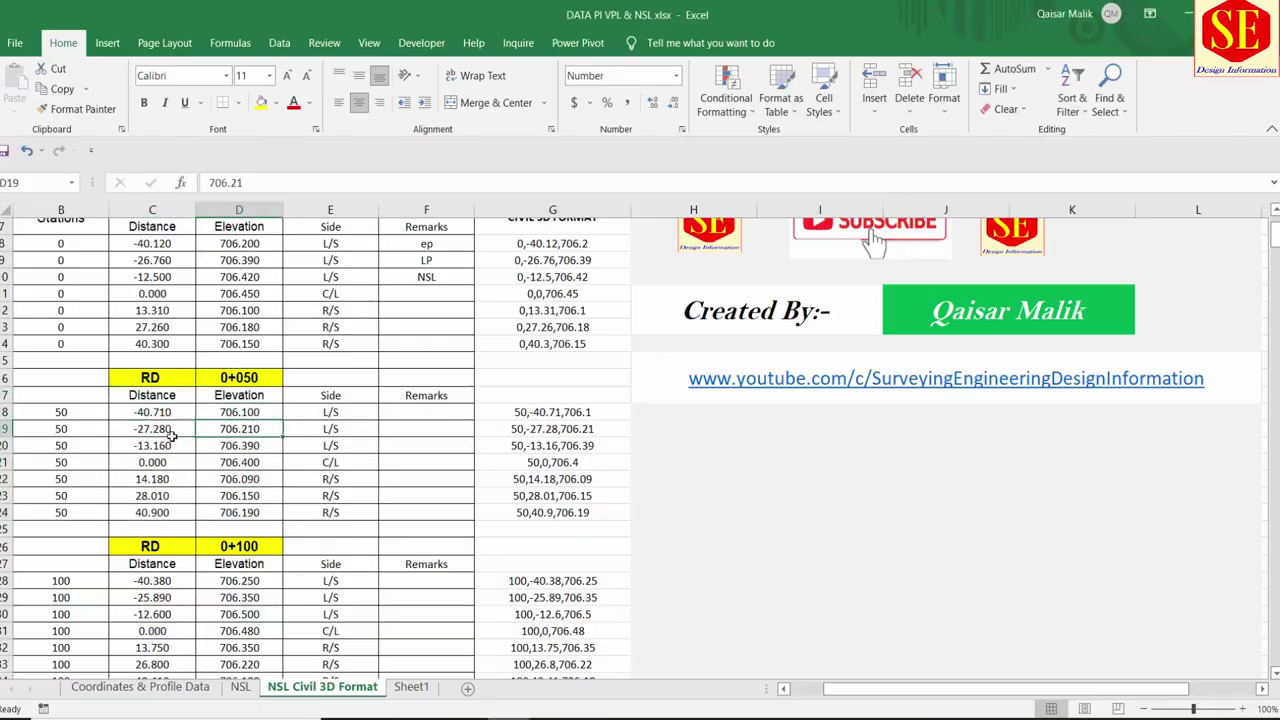
key("Left")
key("Right")
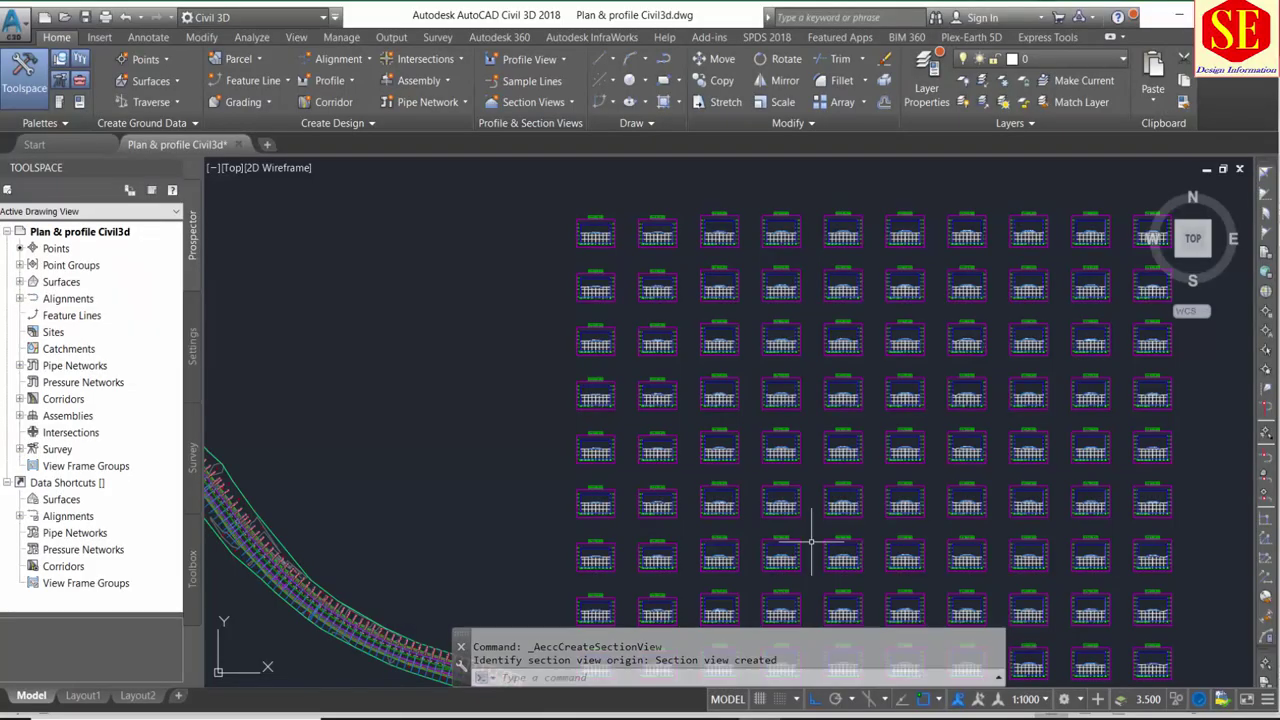
scroll(771, 386, "down", 5)
- Compare the typical cross-section PDF and section view grid with the 0+050 rows in Excel
scroll(590, 390, "up", 3)
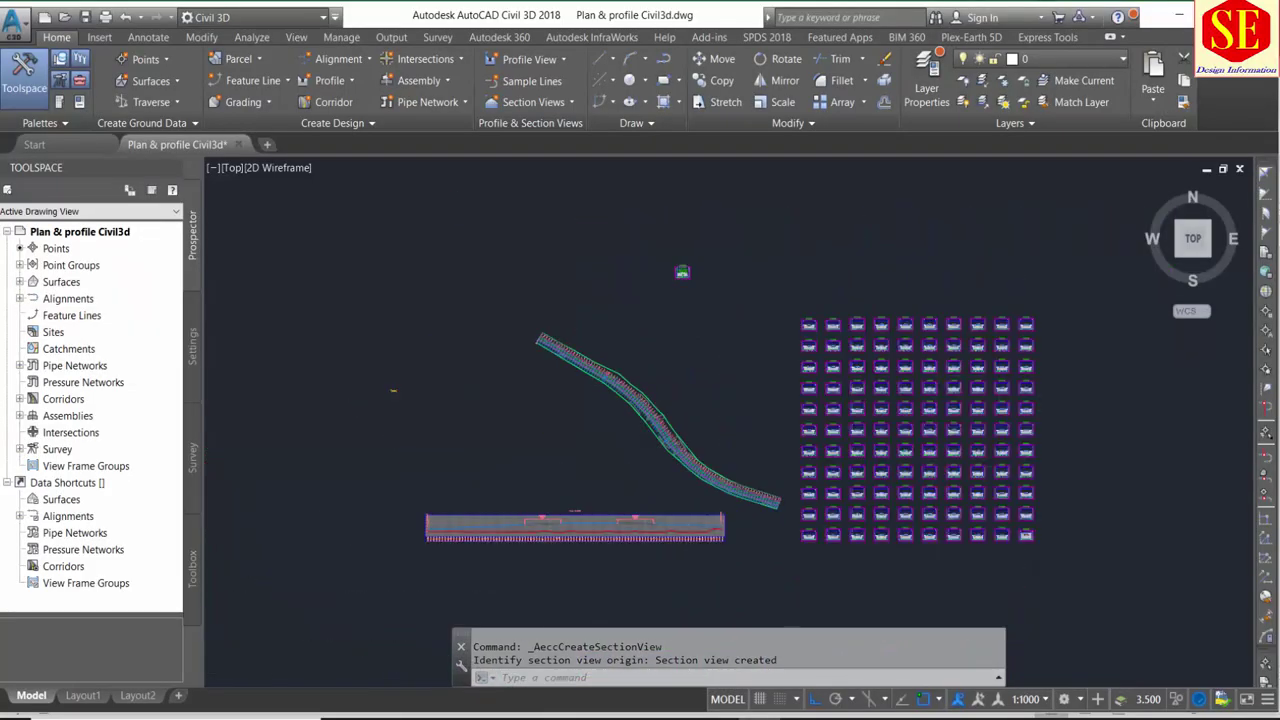
scroll(596, 385, "up", 3)
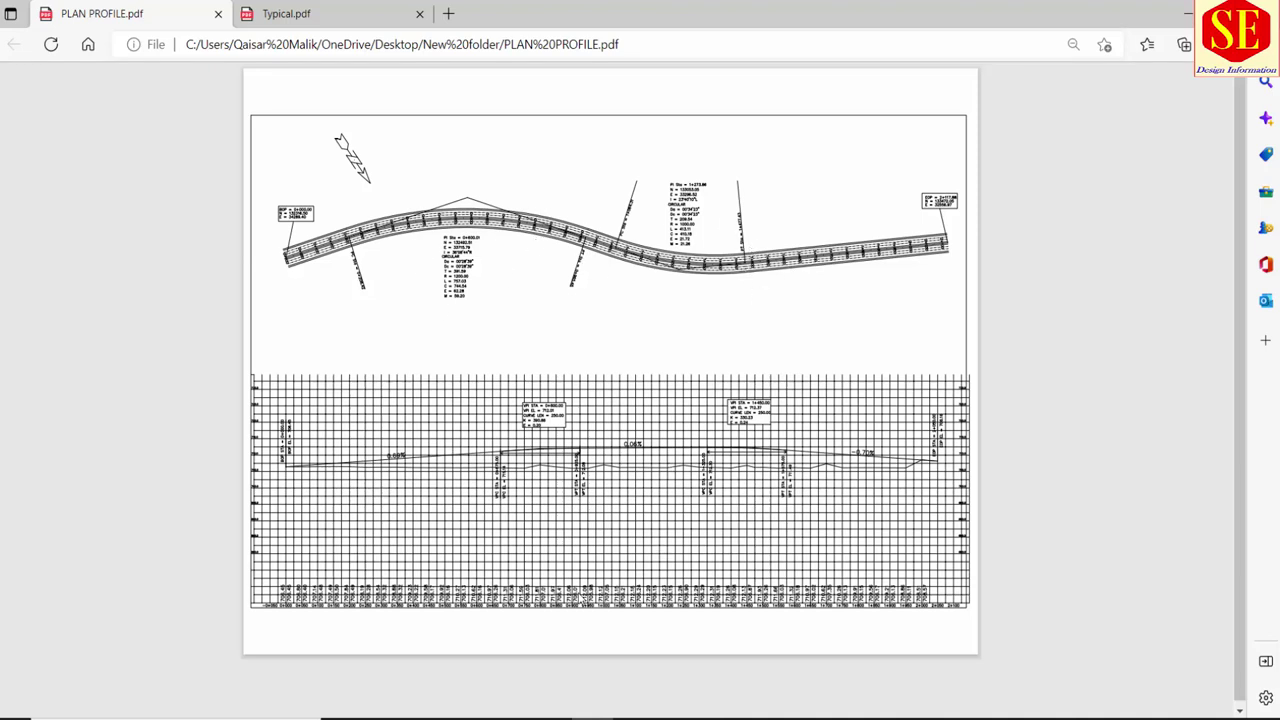
left_click(370, 13)
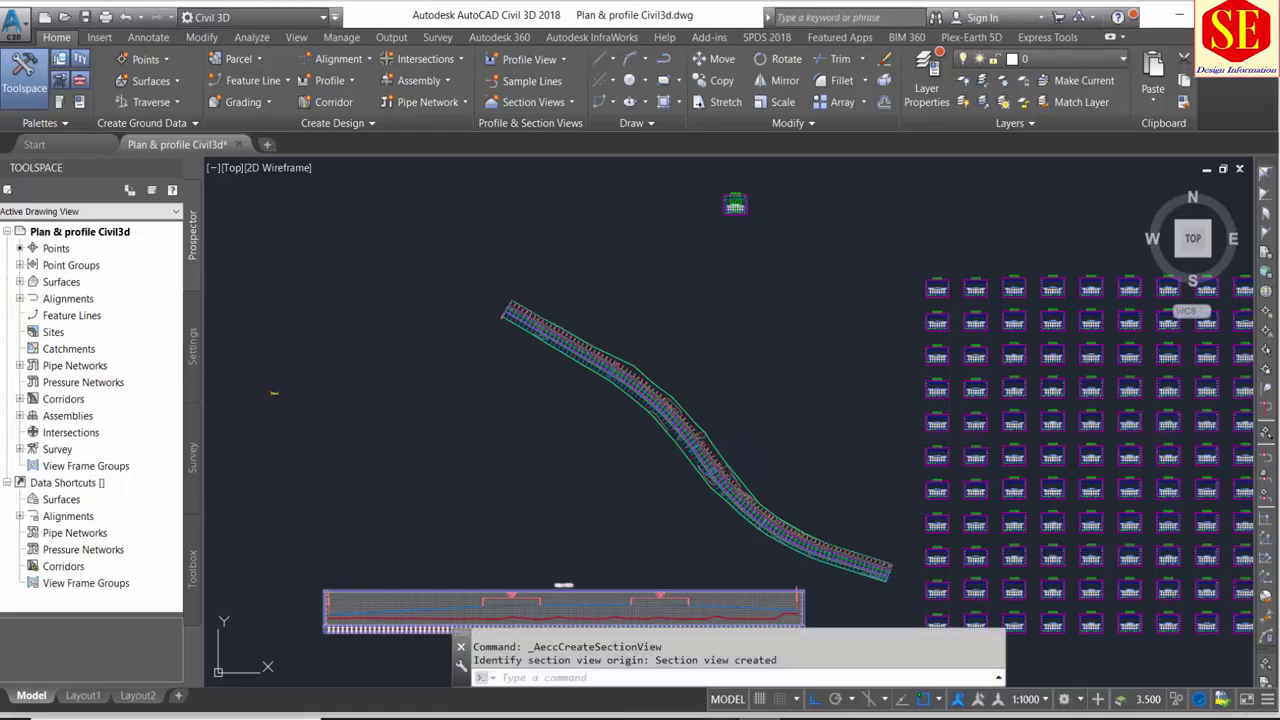
middle_click_drag(940, 378, 821, 323)
scroll(811, 268, "up", 4)
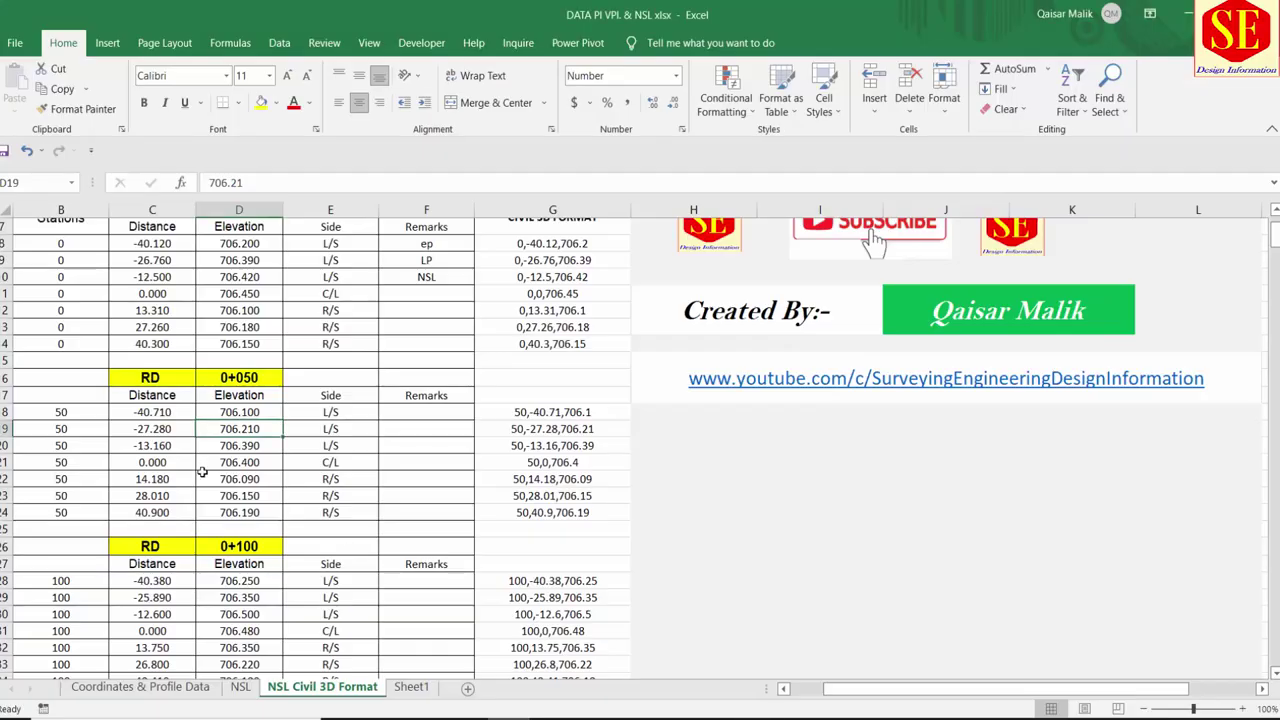
left_click_drag(128, 412, 240, 530)
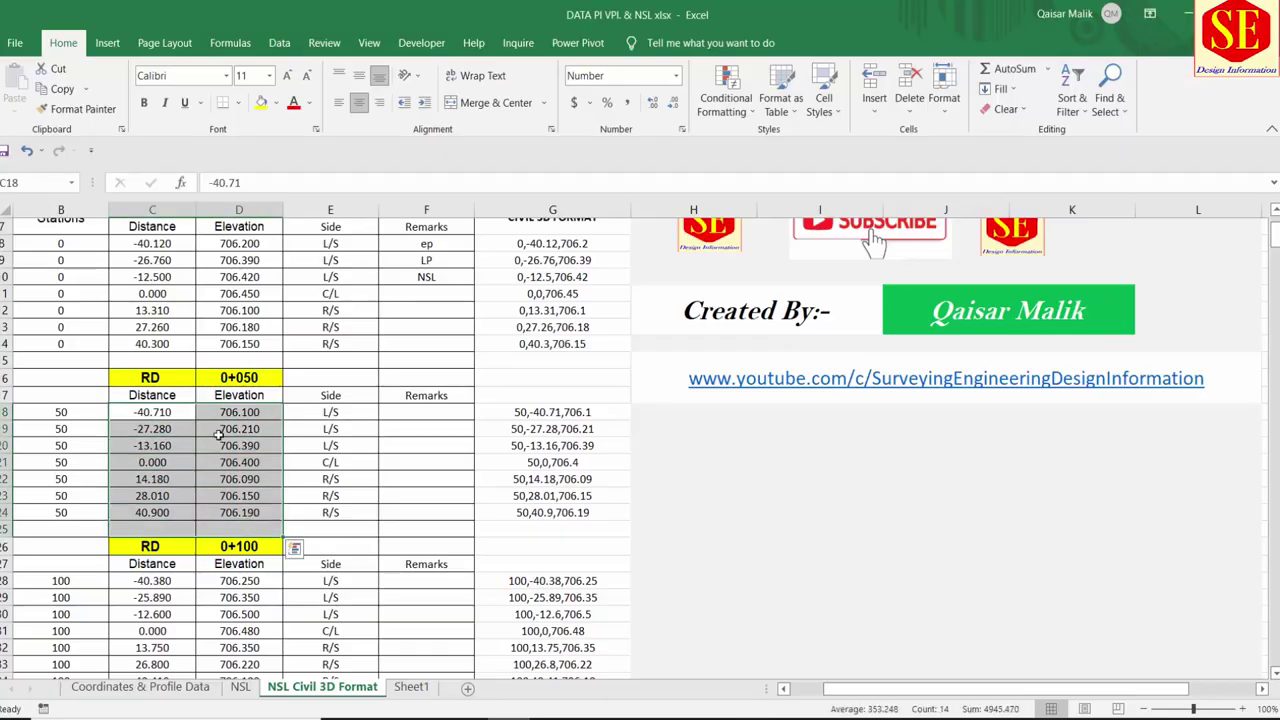
- Zoom into section view 0+680 and the alignment station labels, then show the full drawing
key("alt+Tab")
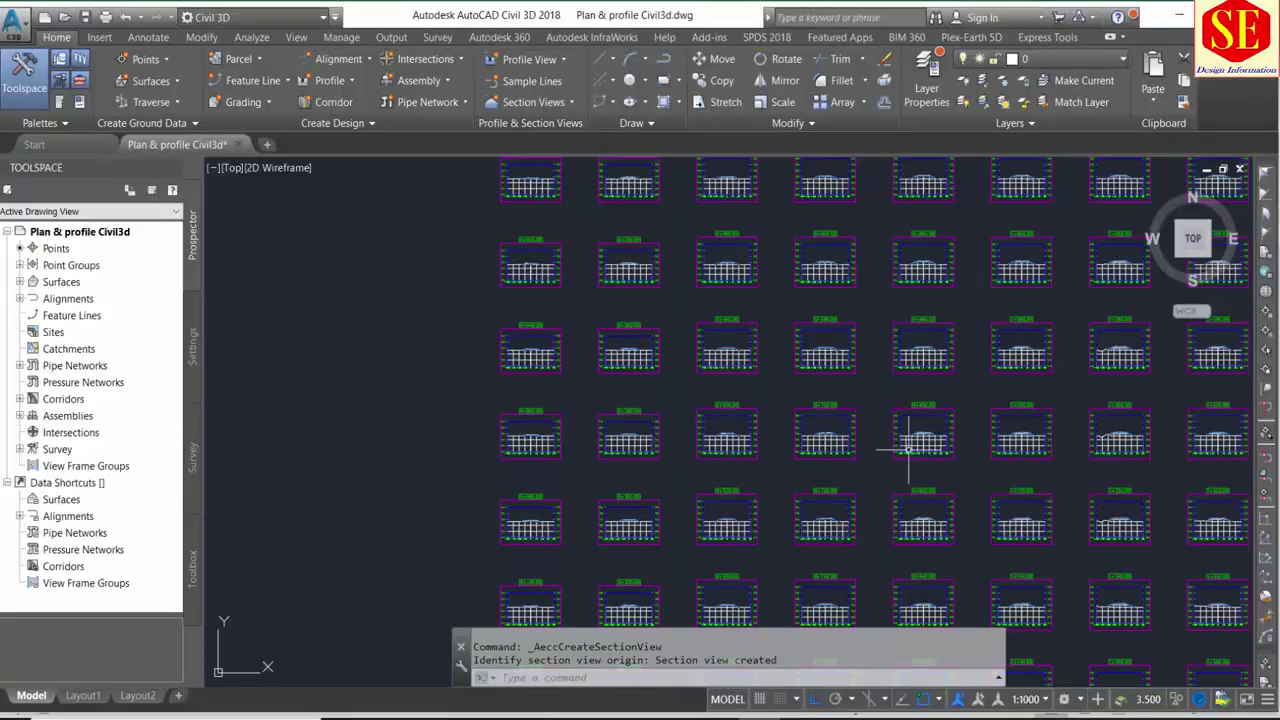
scroll(826, 347, "up", 5)
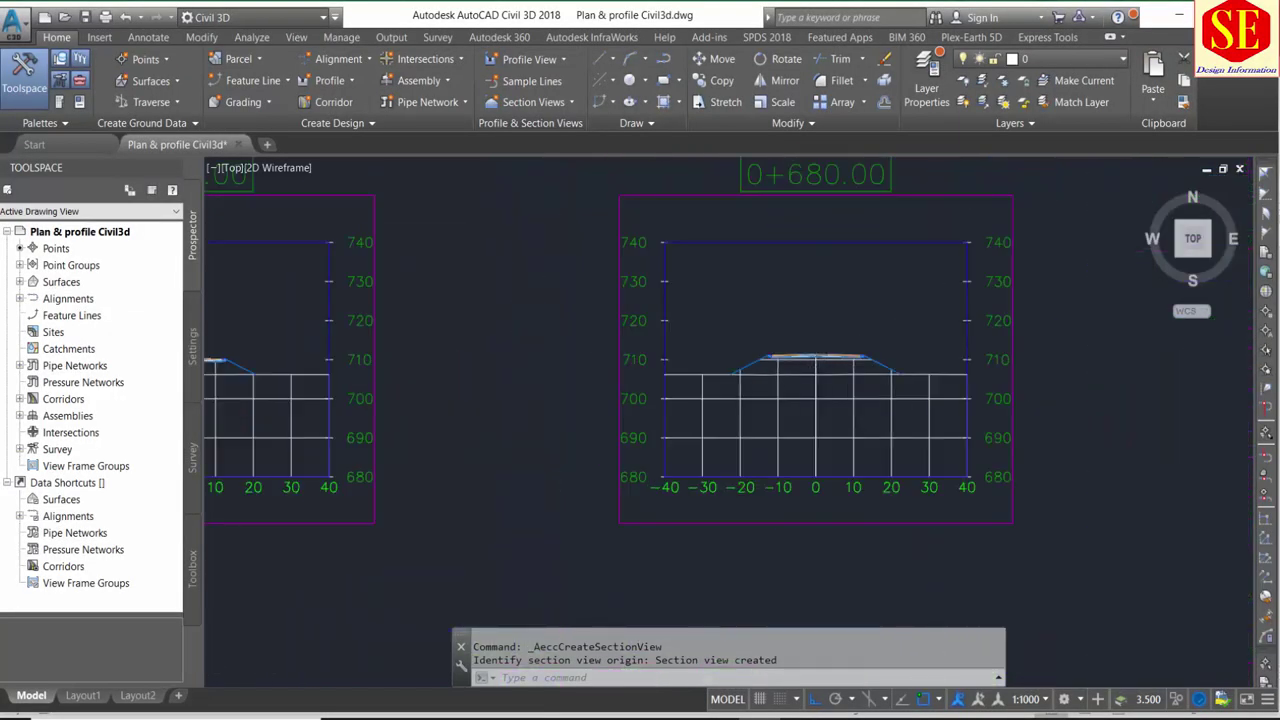
scroll(887, 418, "down", 8)
scroll(714, 443, "down", 3)
scroll(686, 337, "up", 4)
scroll(686, 366, "up", 3)
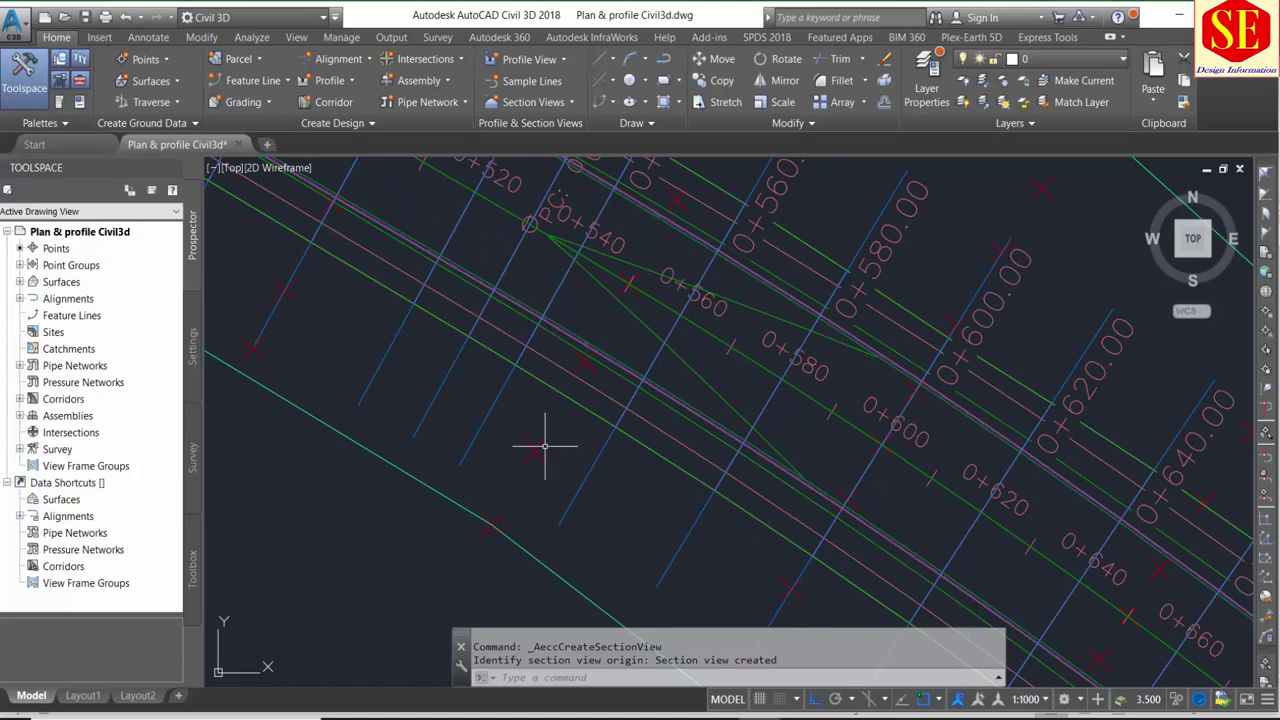
scroll(640, 285, "down", 4)
scroll(385, 235, "down", 2)
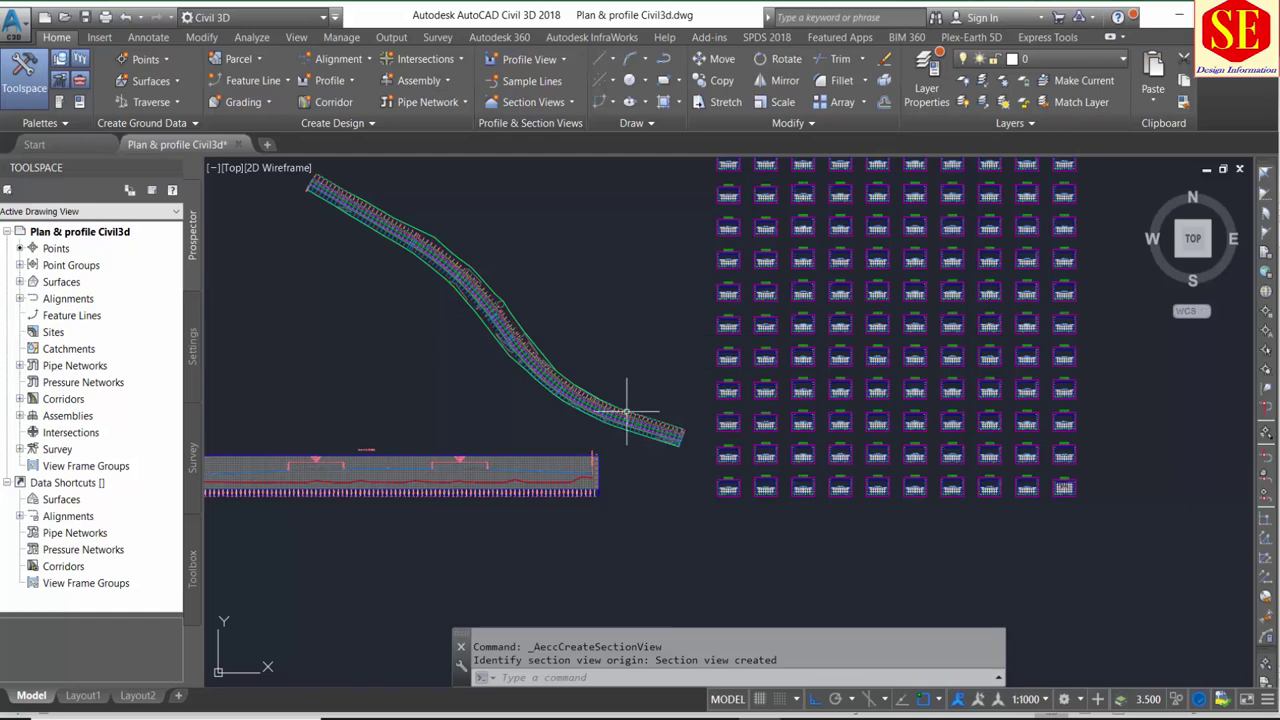
middle_click_drag(797, 469, 875, 505)
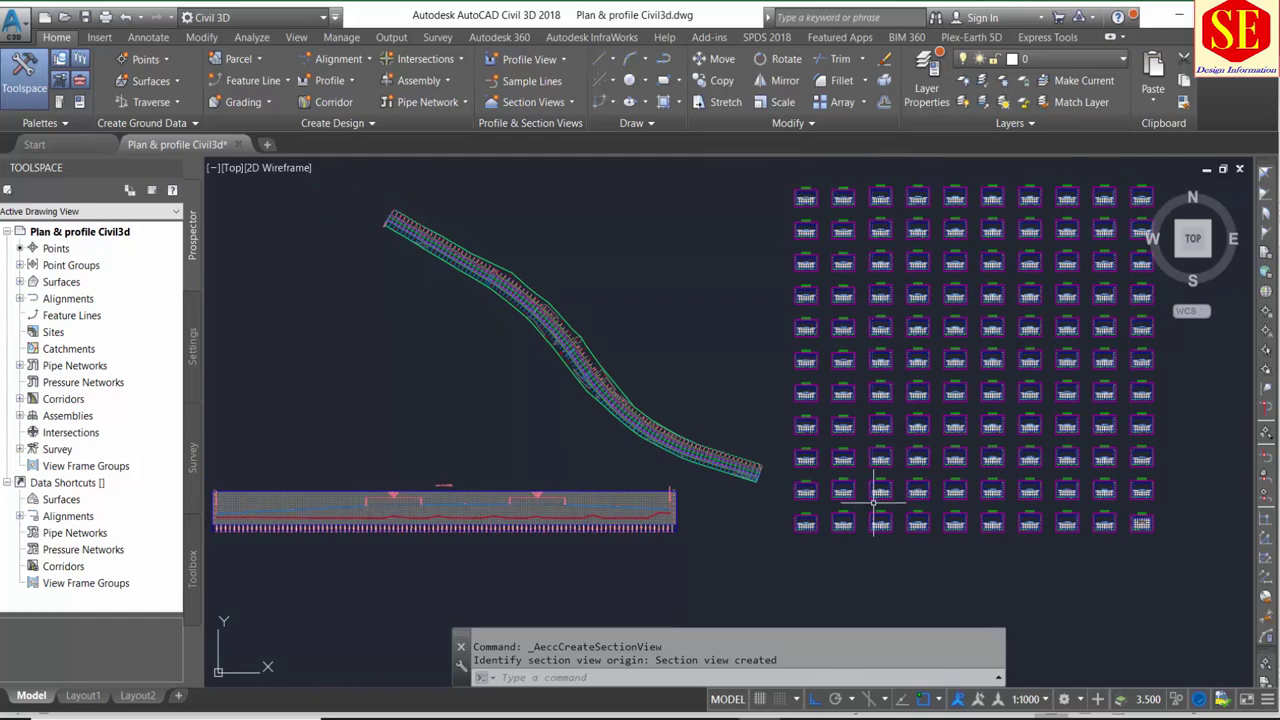
scroll(843, 457, "down", 2)
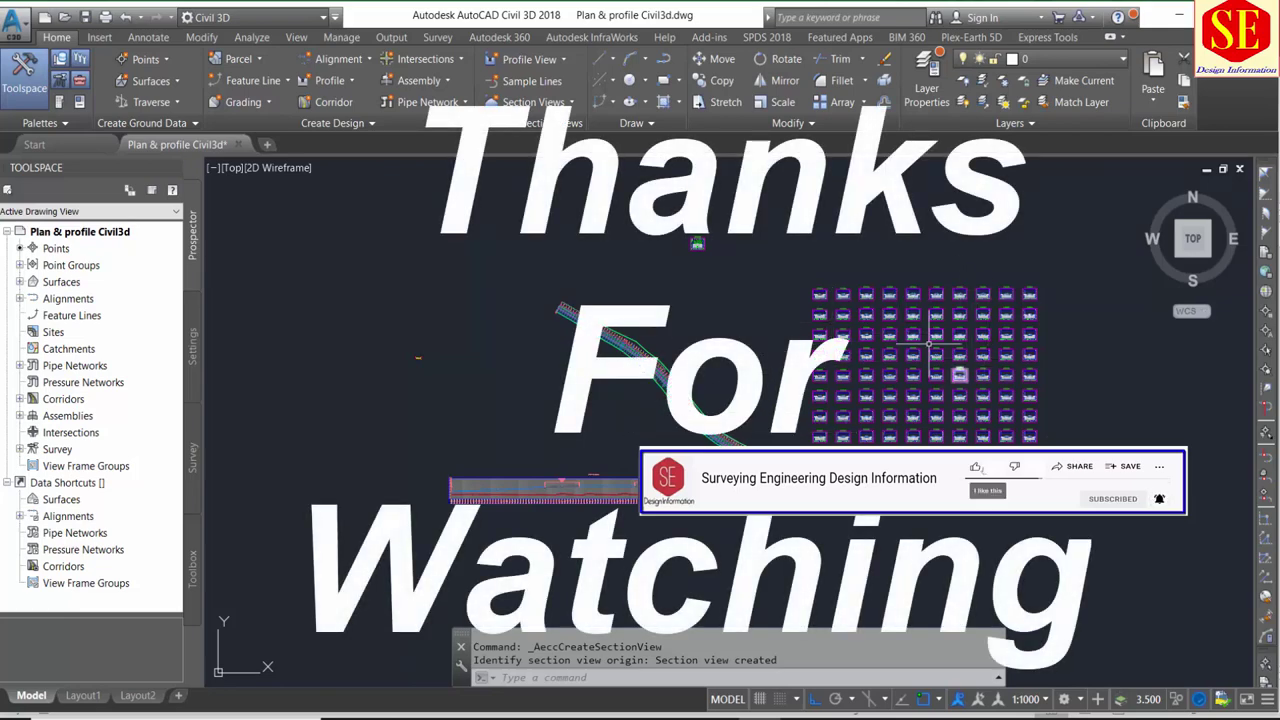
scroll(927, 342, "up", 2)
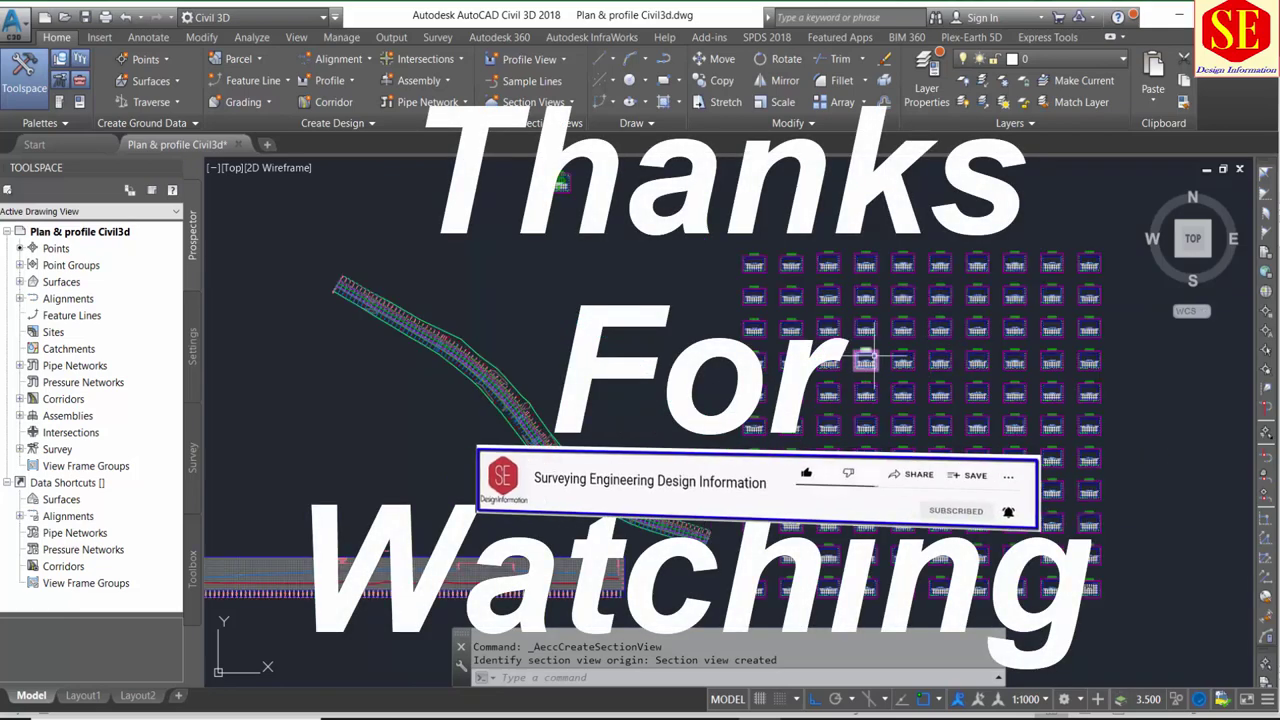